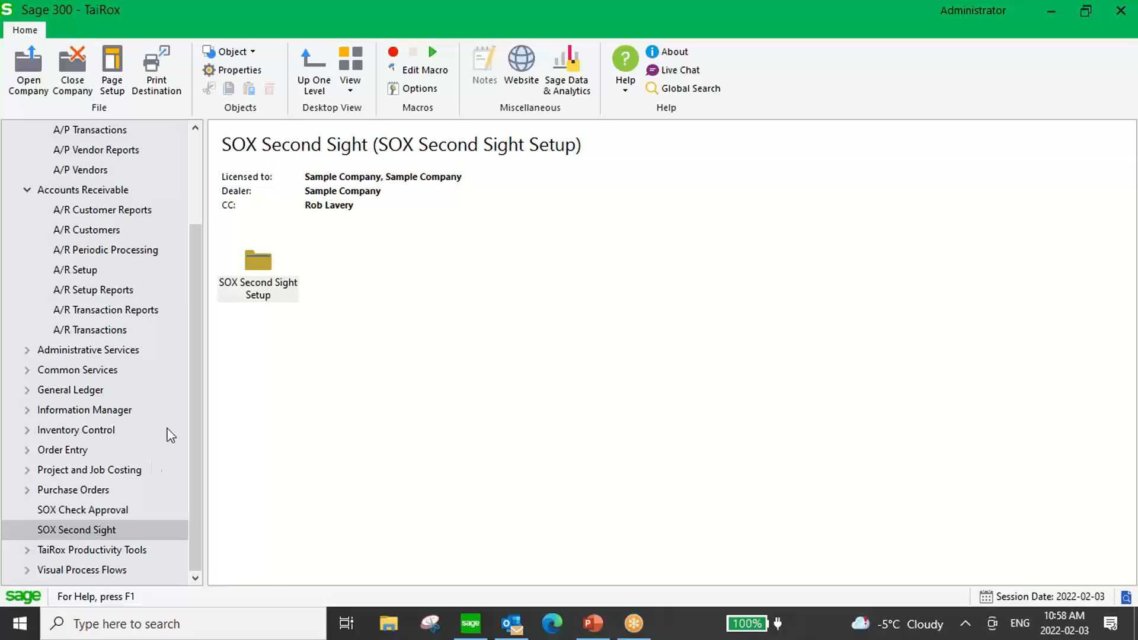
Review which General Ledger and Accounts Receivable batches are controlled in SOX Second Sight Setup, and close it.
double_click(256, 265)
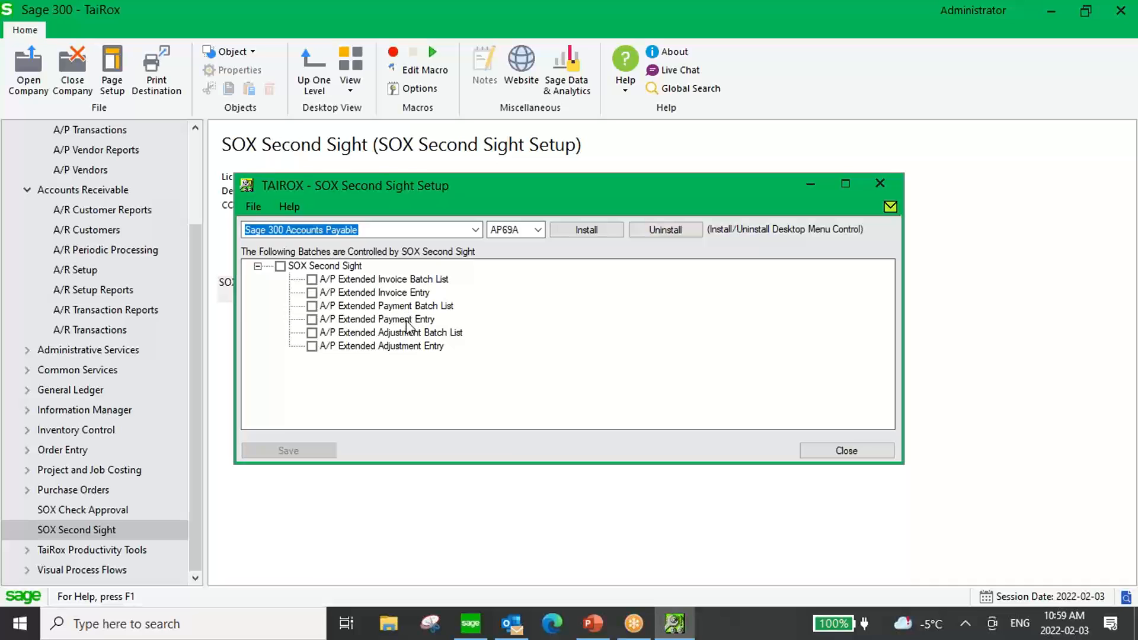
left_click(468, 232)
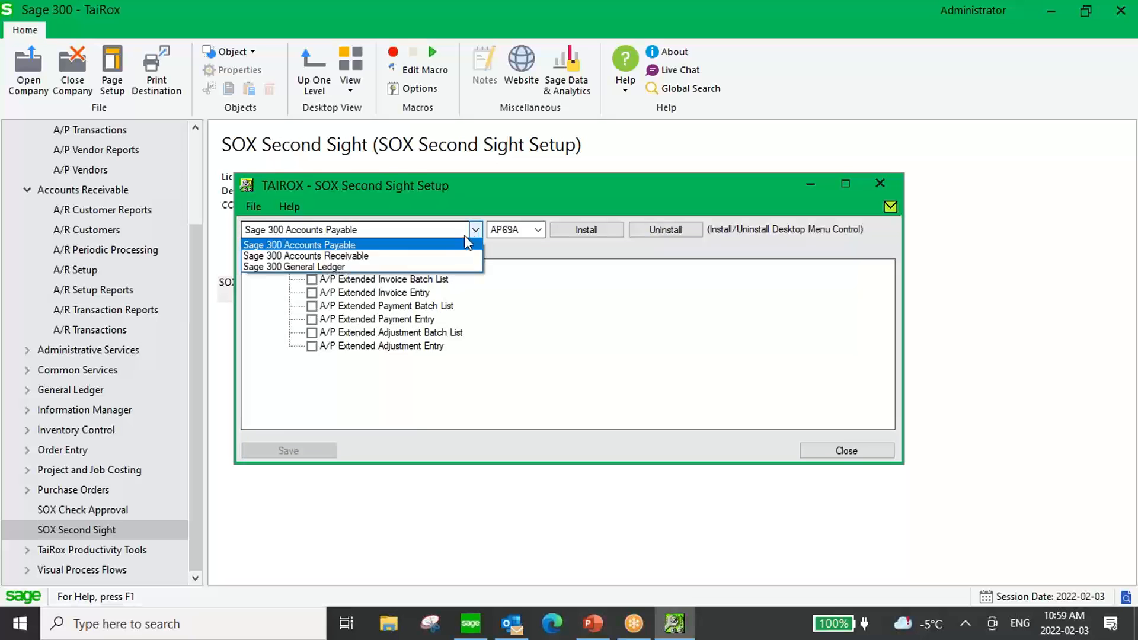
left_click(347, 267)
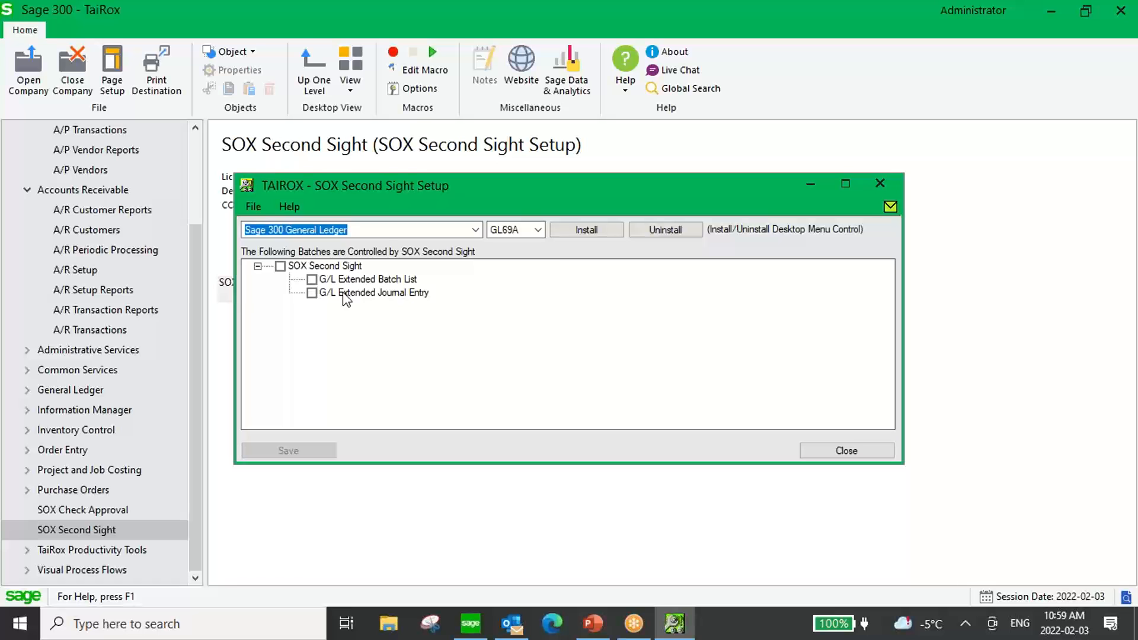
left_click(371, 230)
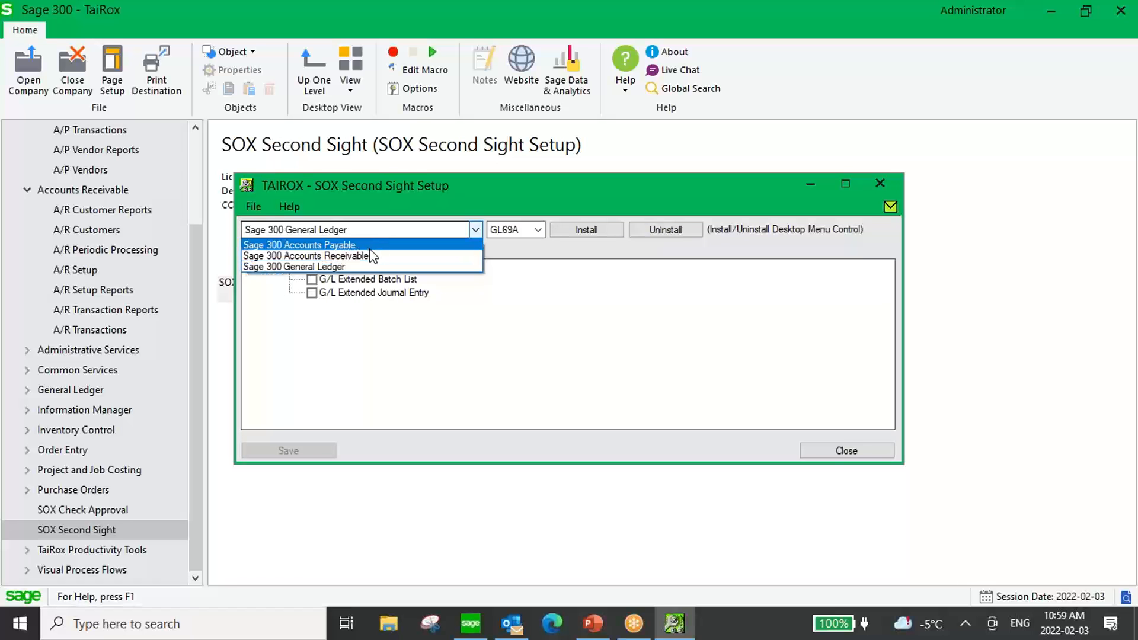
left_click(371, 257)
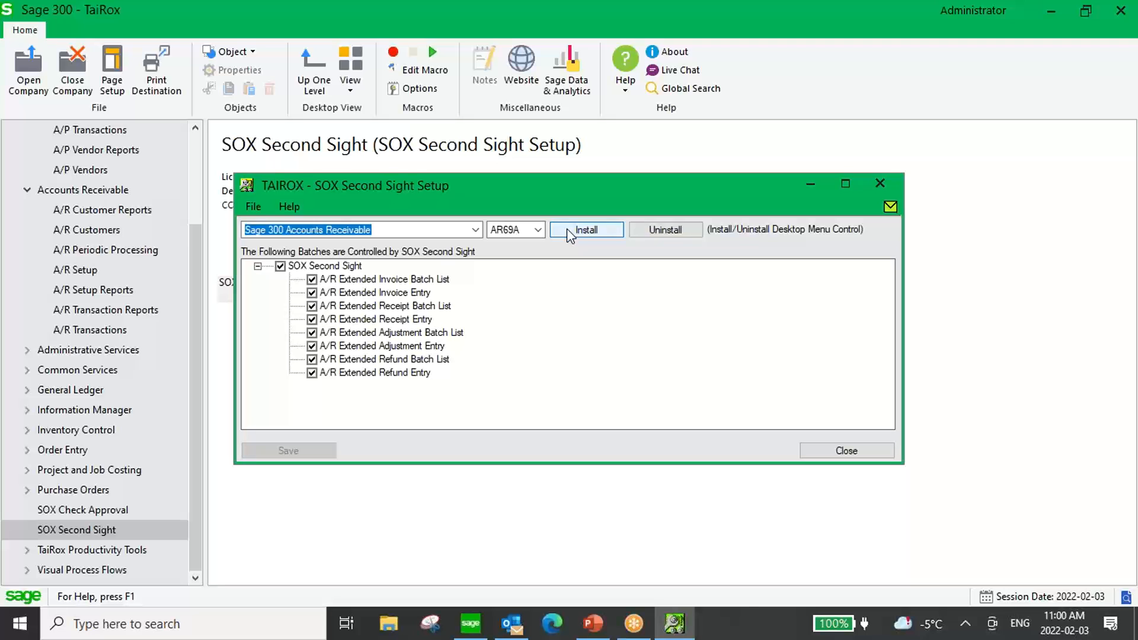
left_click(843, 452)
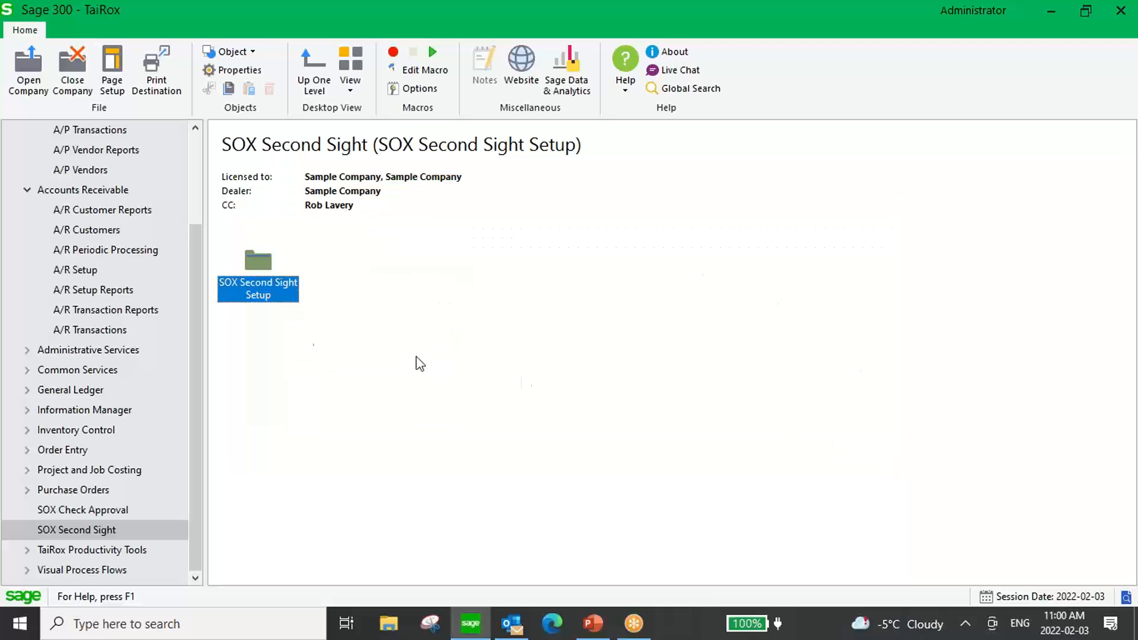
Open the A/R Extended Invoice Batch List from the A/R Transactions group.
left_click_drag(195, 279, 195, 262)
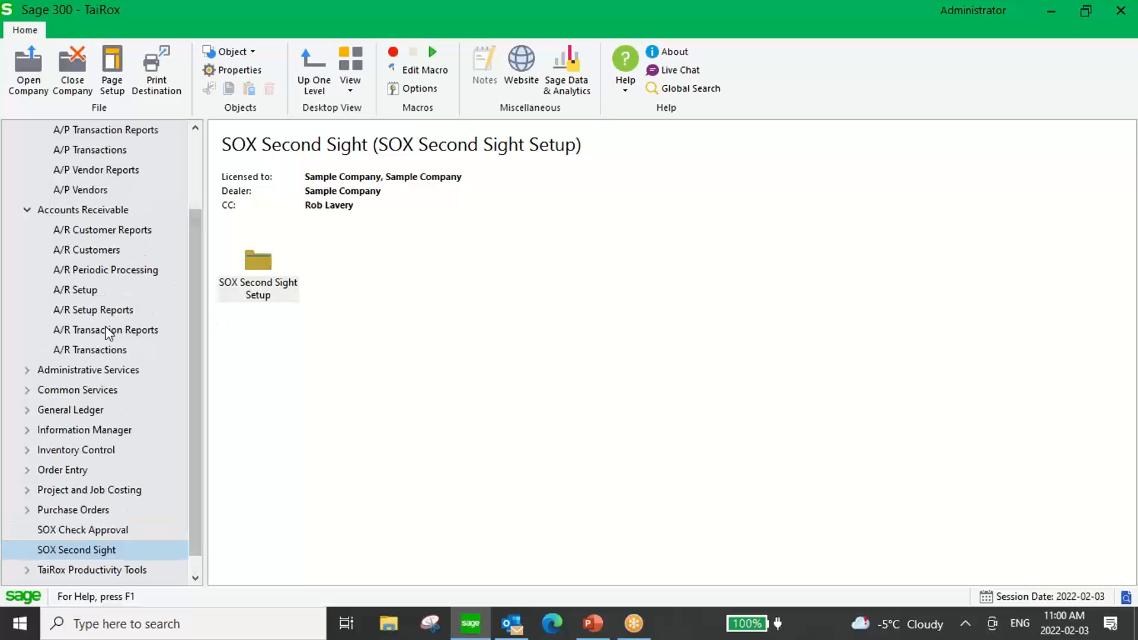
left_click(92, 350)
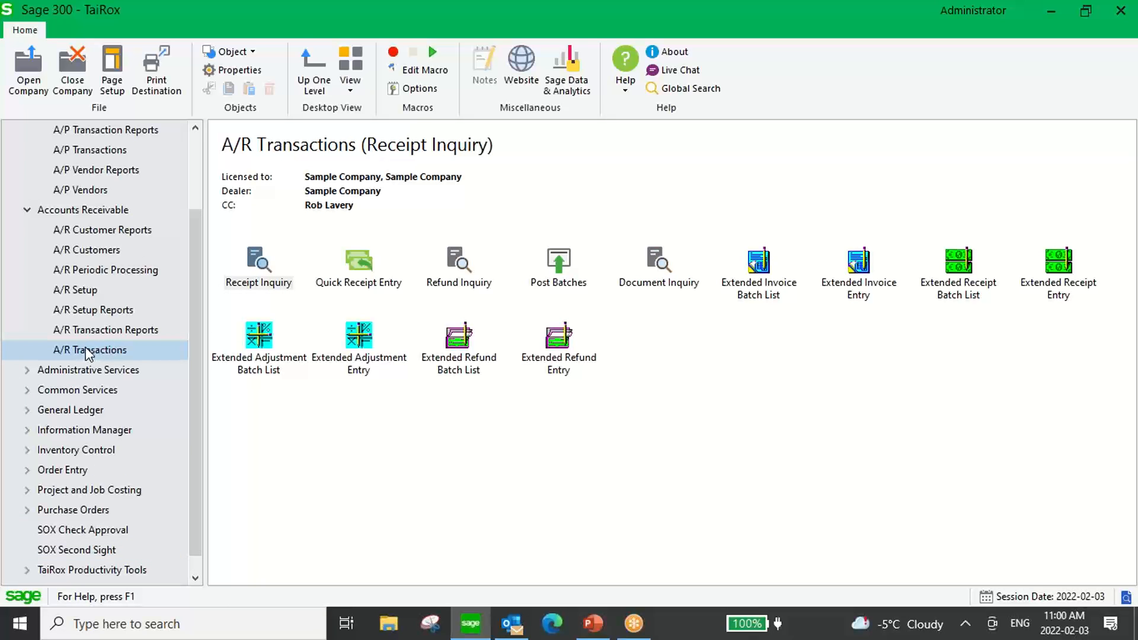
left_click(757, 261)
double_click(757, 261)
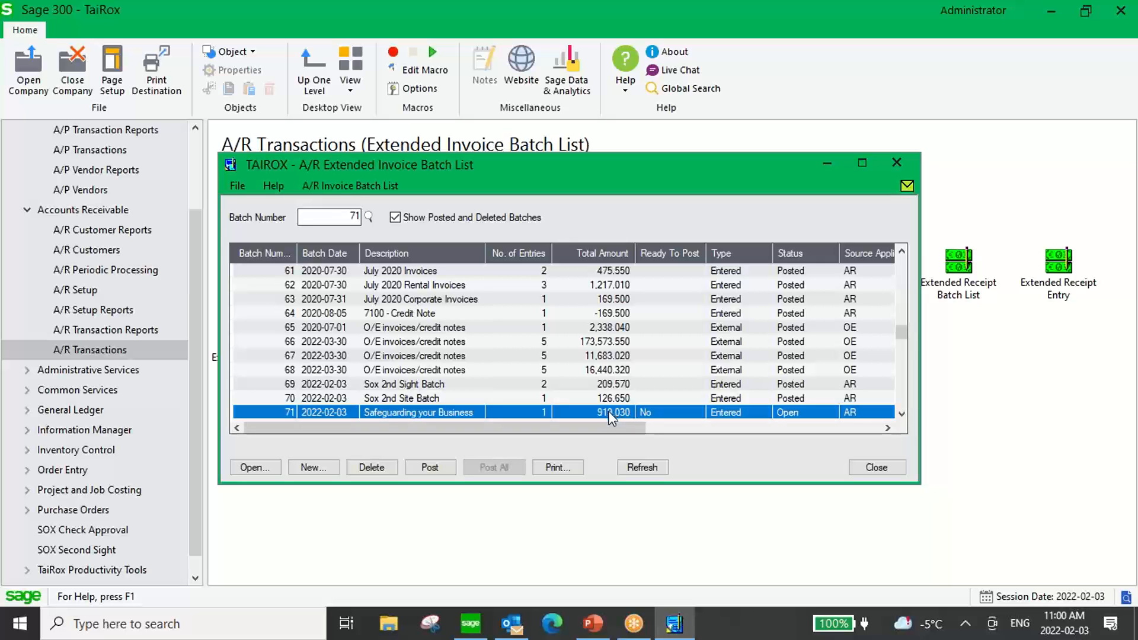
Try to set invoice batch 71 to Ready To Post as the administrator, and close the batch list.
double_click(647, 411)
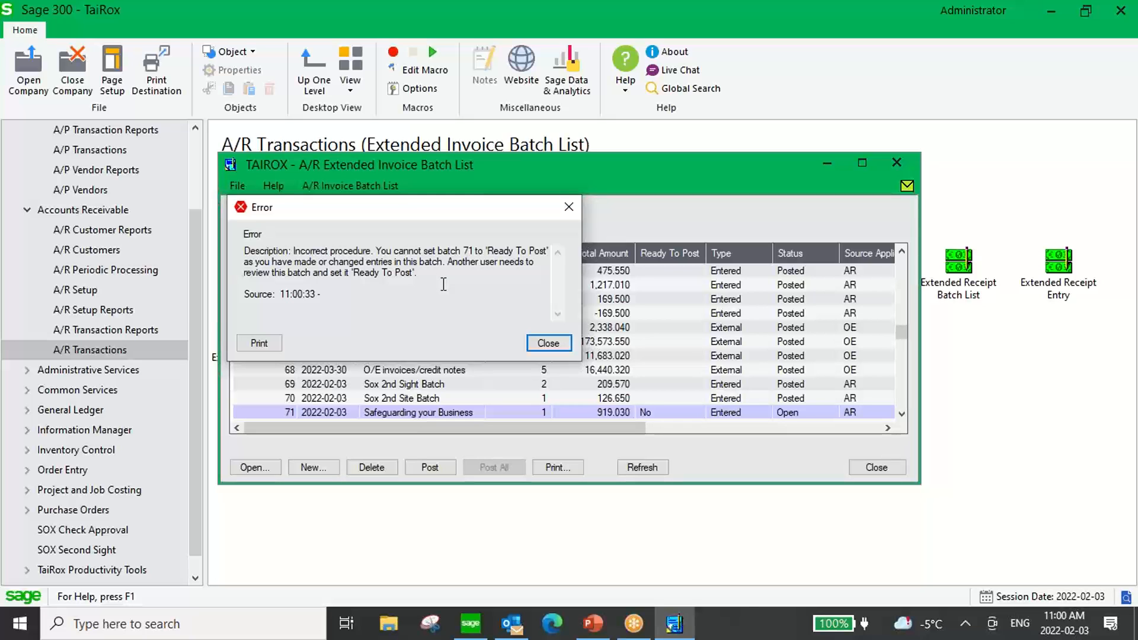
left_click(563, 343)
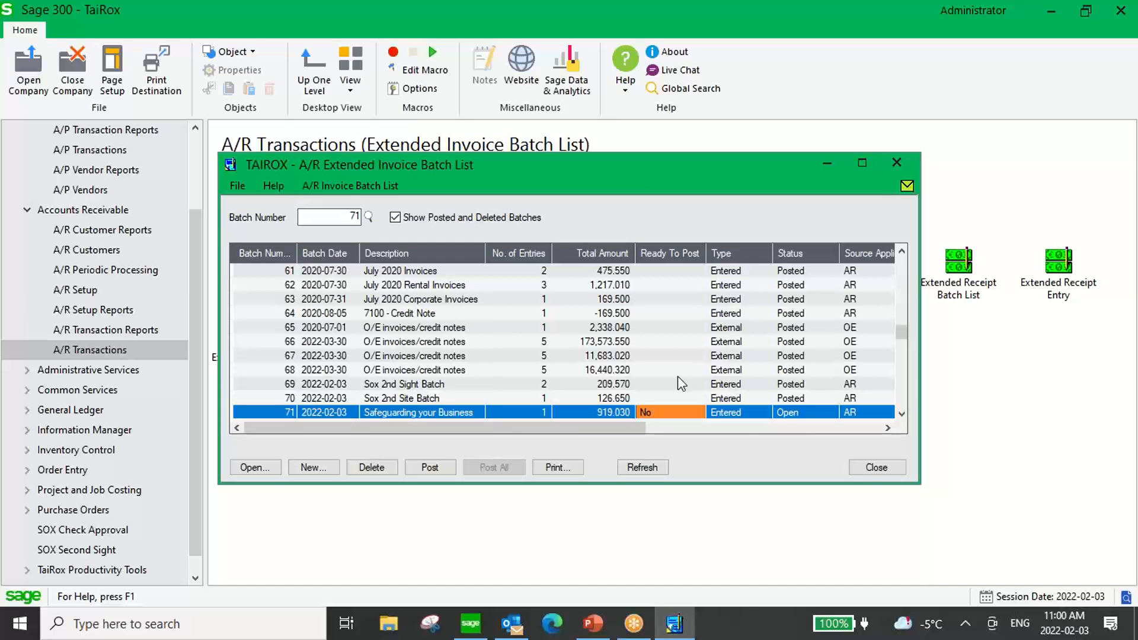
left_click(870, 467)
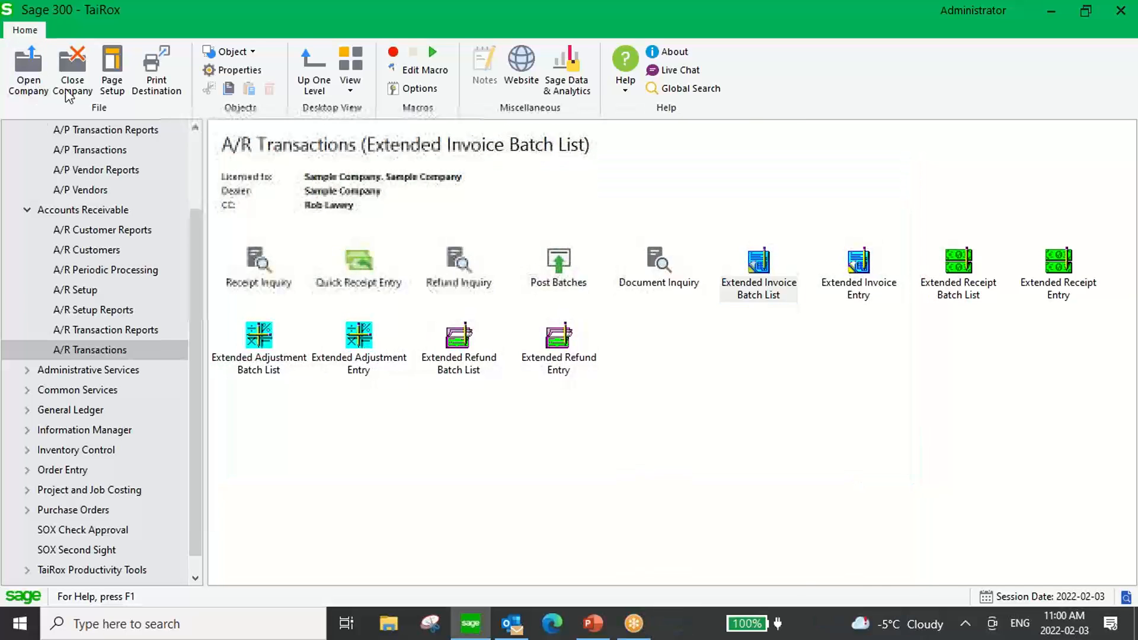
Try to open the TaiRox company with user ID GM and the account password.
left_click(28, 71)
double_click(525, 281)
type("GM")
key("Tab")
type("****")
key("BackSpace")
key("BackSpace")
key("BackSpace")
key("BackSpace")
type("*****")
key("Return")
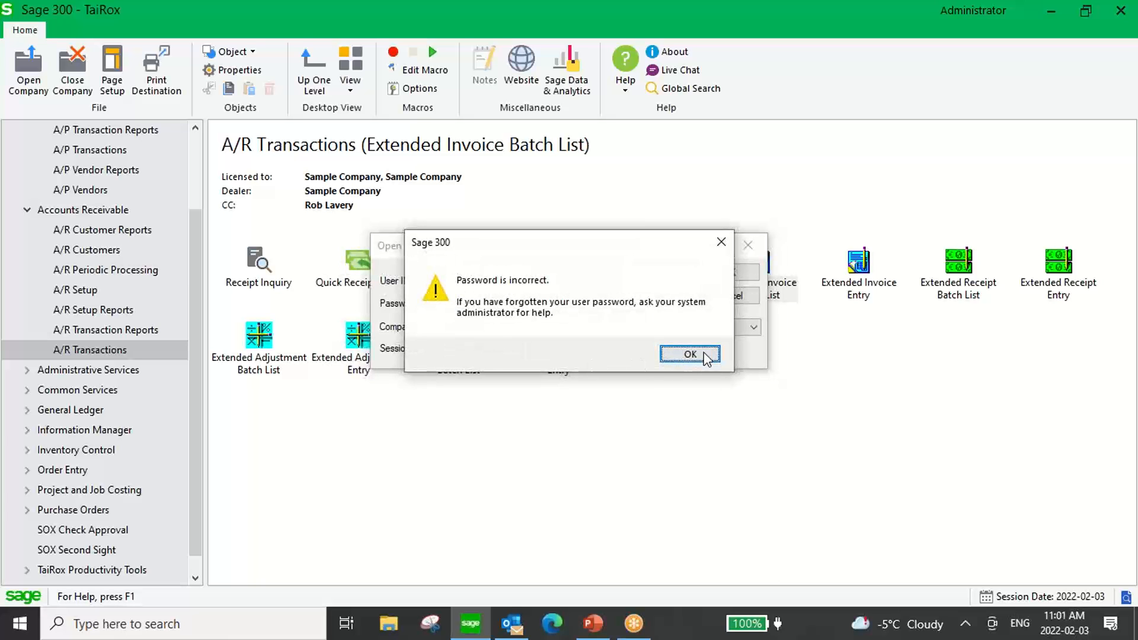
Re-enter the account password for user GM to open the company, and dismiss the licence notices.
left_click(700, 353)
type("***")
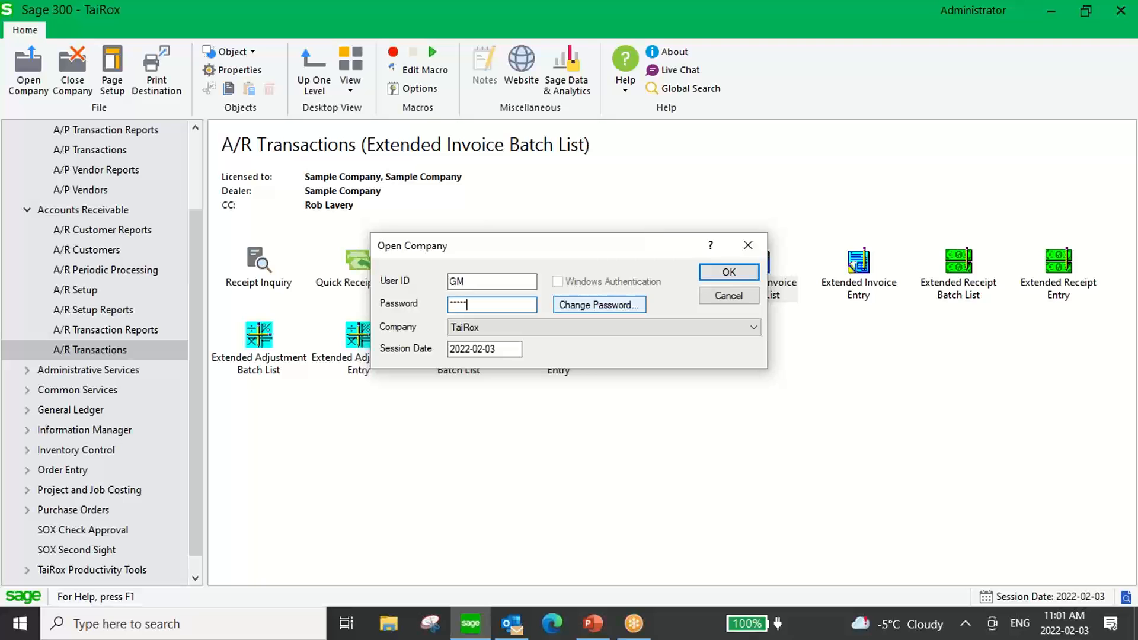
key("Return")
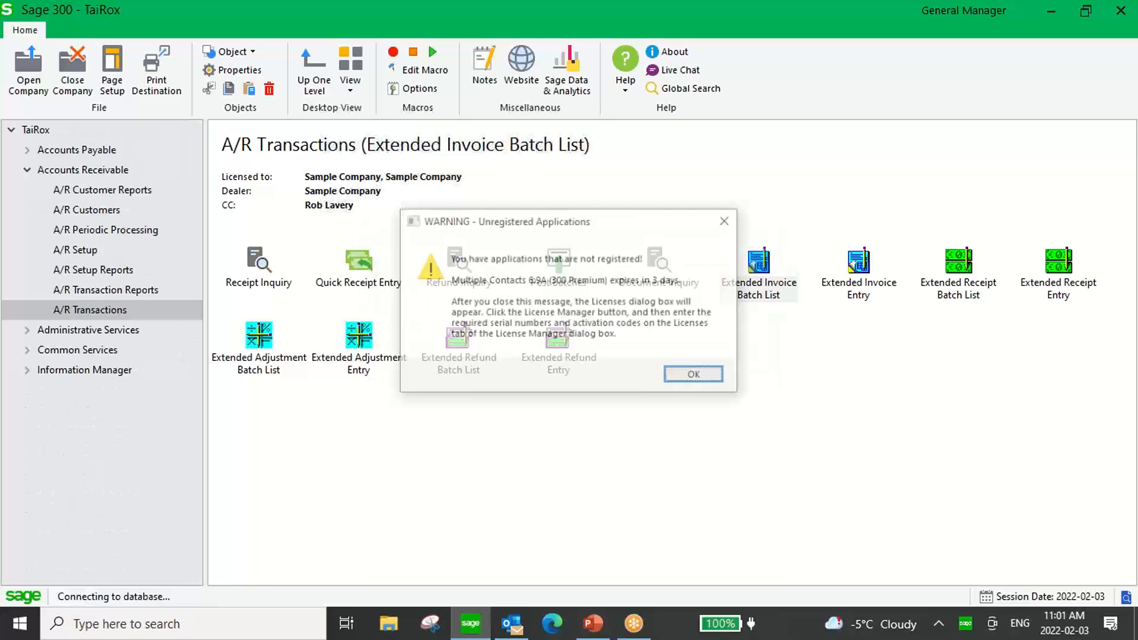
left_click(708, 376)
left_click(743, 392)
Open the A/R Extended Invoice Batch List and set batch 71 Ready To Post to Yes.
double_click(763, 264)
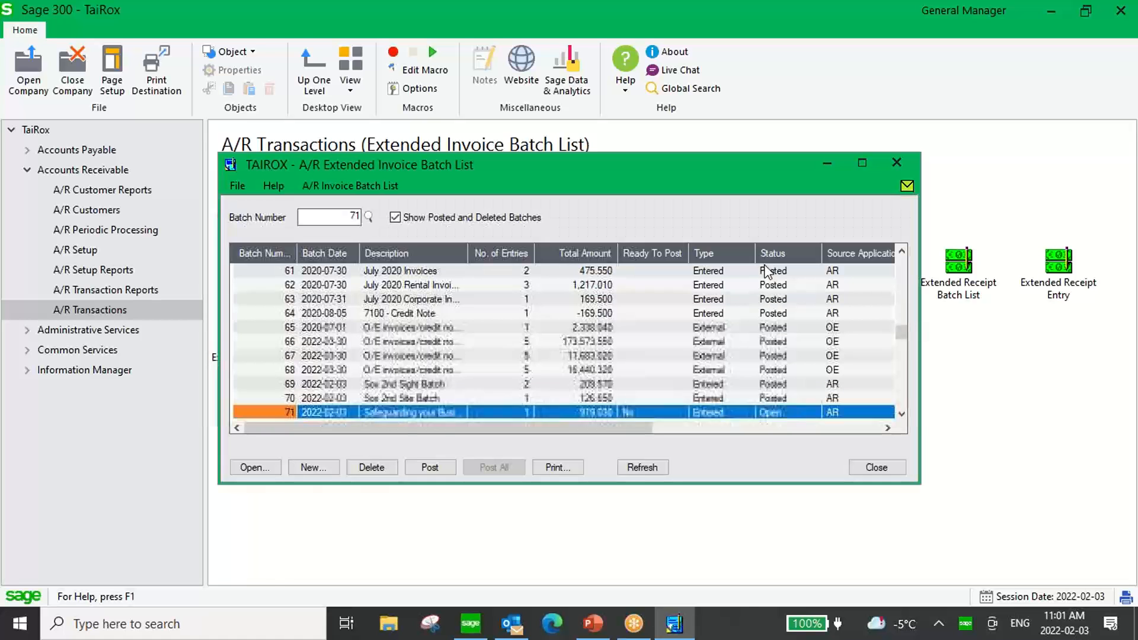
left_click(429, 410)
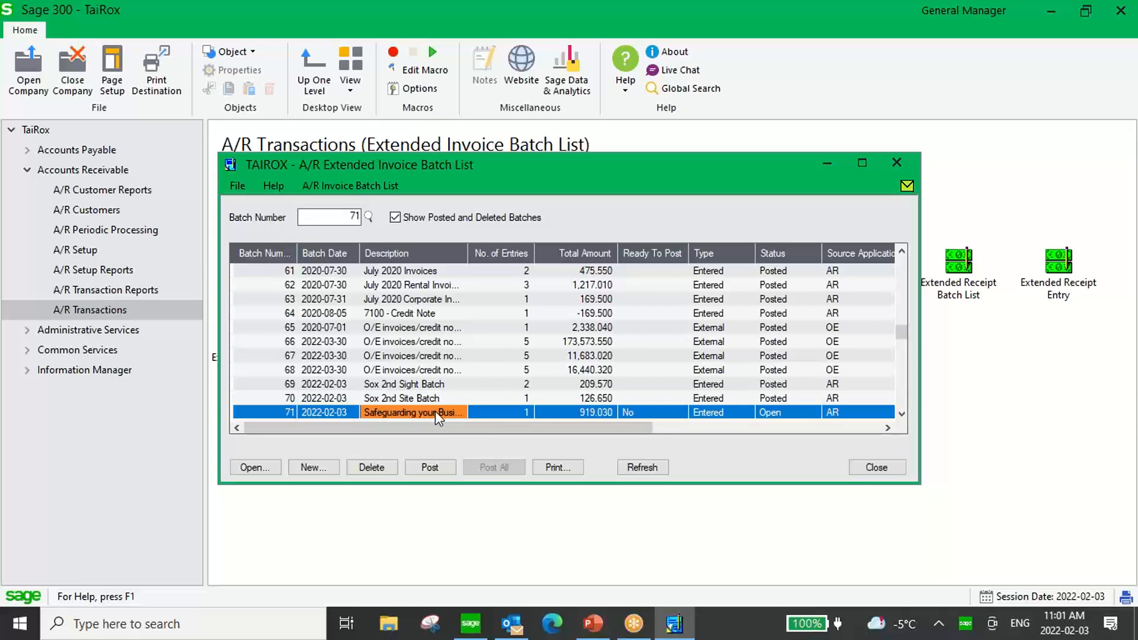
left_click(625, 413)
left_click(626, 413)
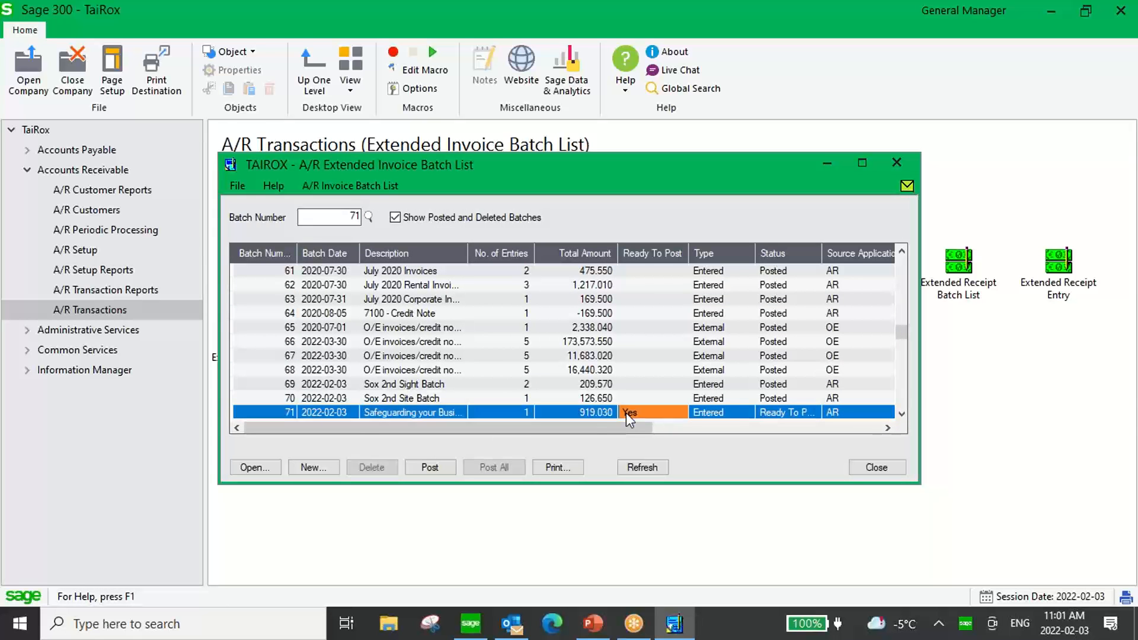
Post invoice batch 71 and close the batch list.
left_click(430, 468)
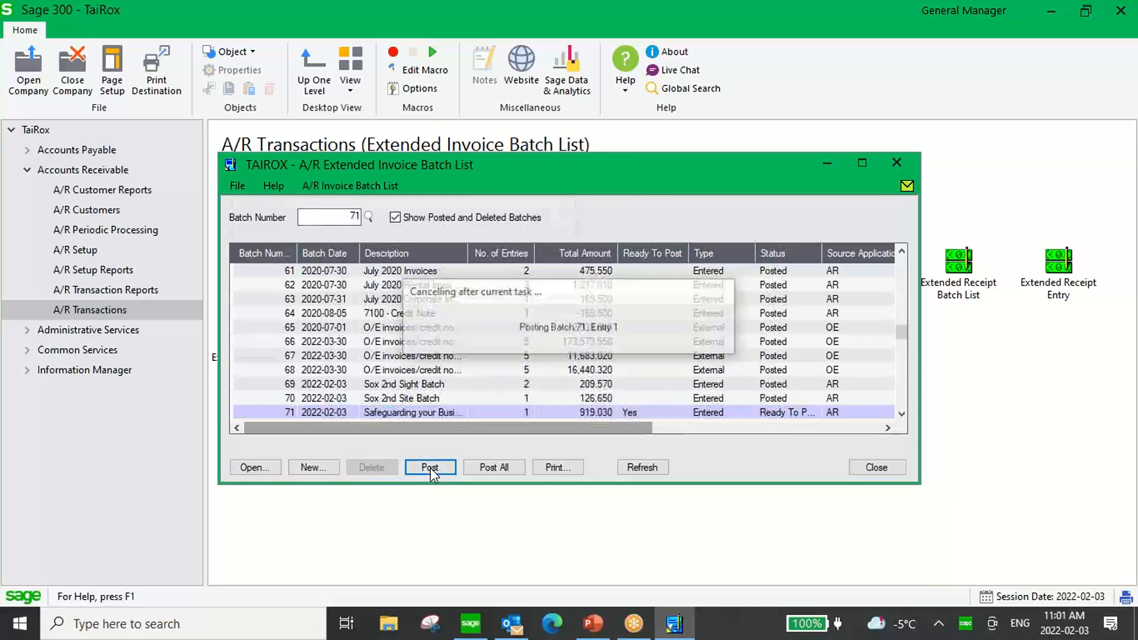
left_click(539, 345)
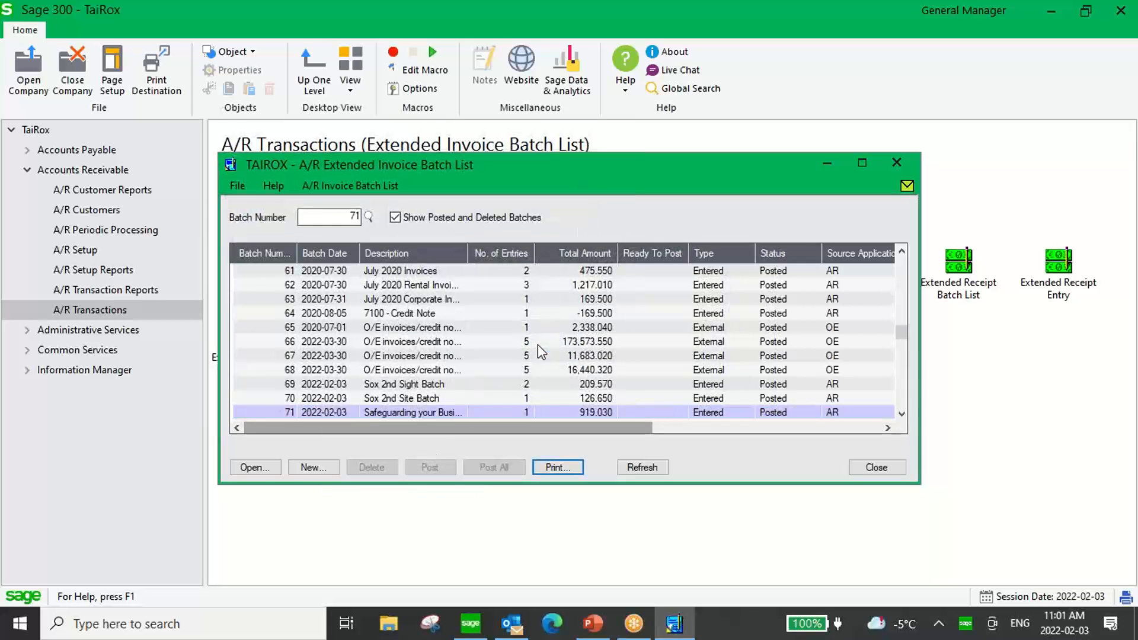
left_click(884, 471)
Reopen the TaiRox company with user ID ADMIN and the account password, dismissing the licence notices.
left_click(28, 68)
double_click(452, 282)
type("ADMIN")
key("Tab")
type("ADMIN")
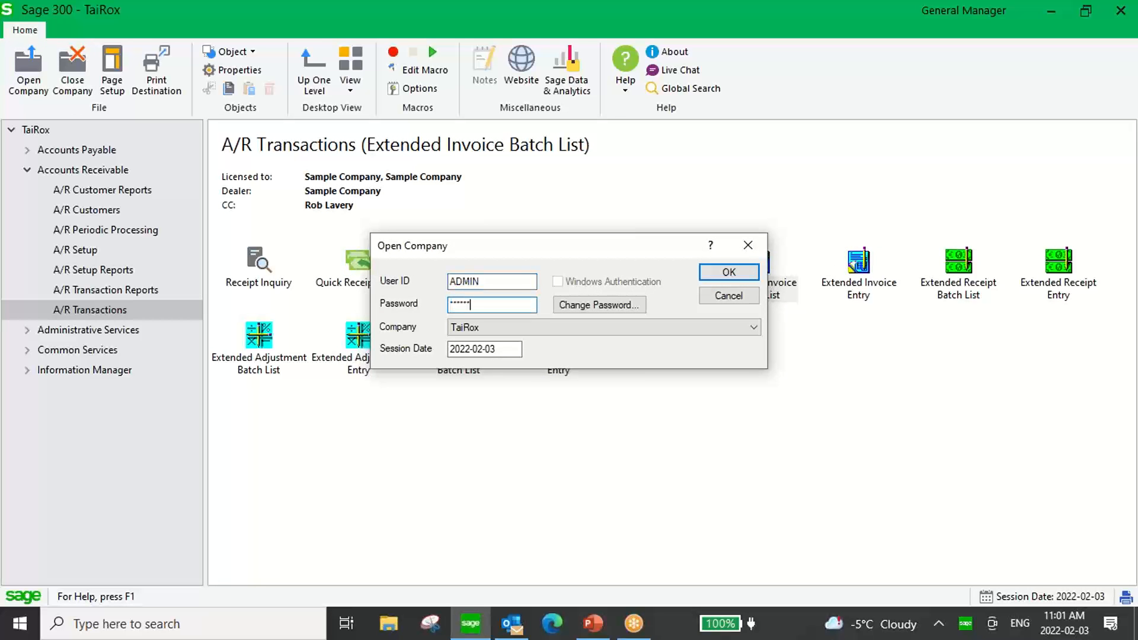
key("Return")
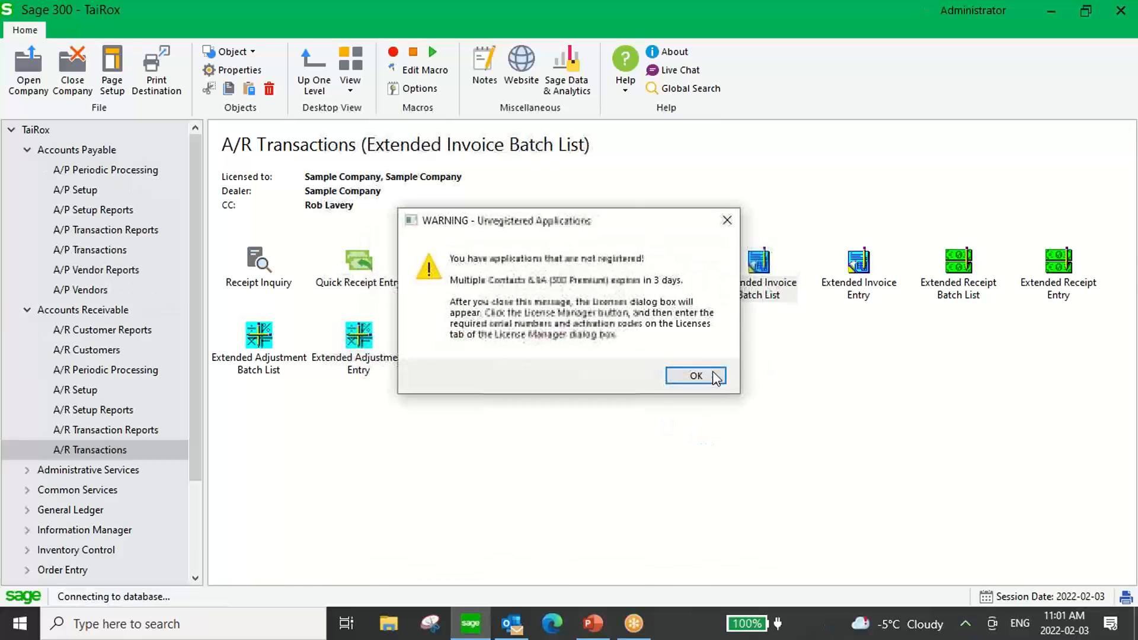
left_click(697, 376)
left_click(741, 394)
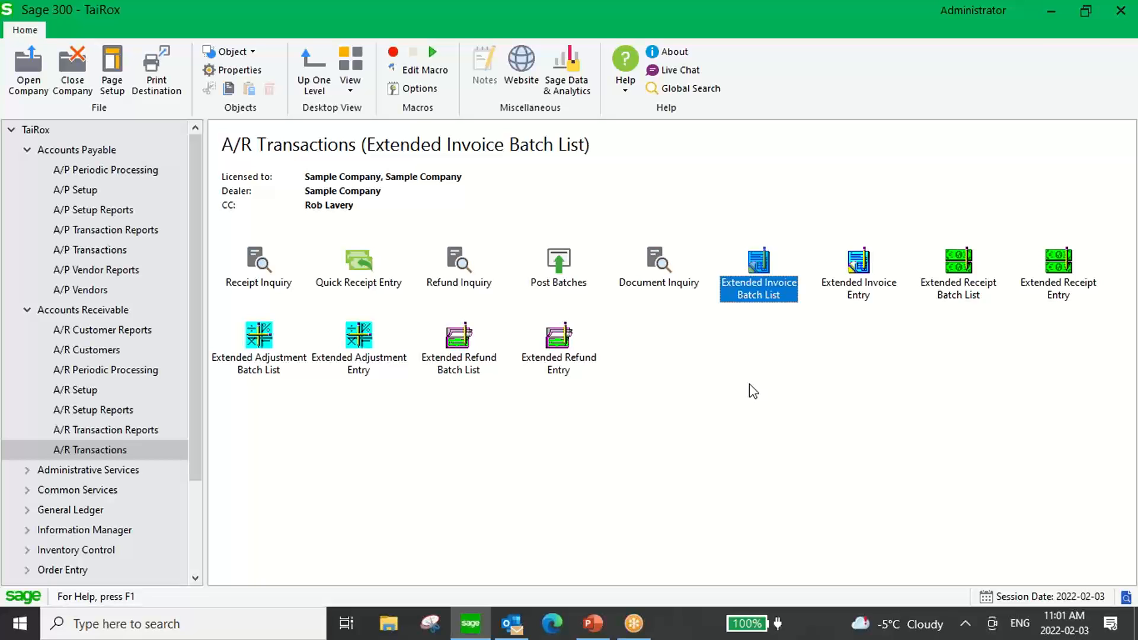
Open Check Approval Setup from SOX Check Approval and show its database table settings.
left_click_drag(199, 222, 211, 330)
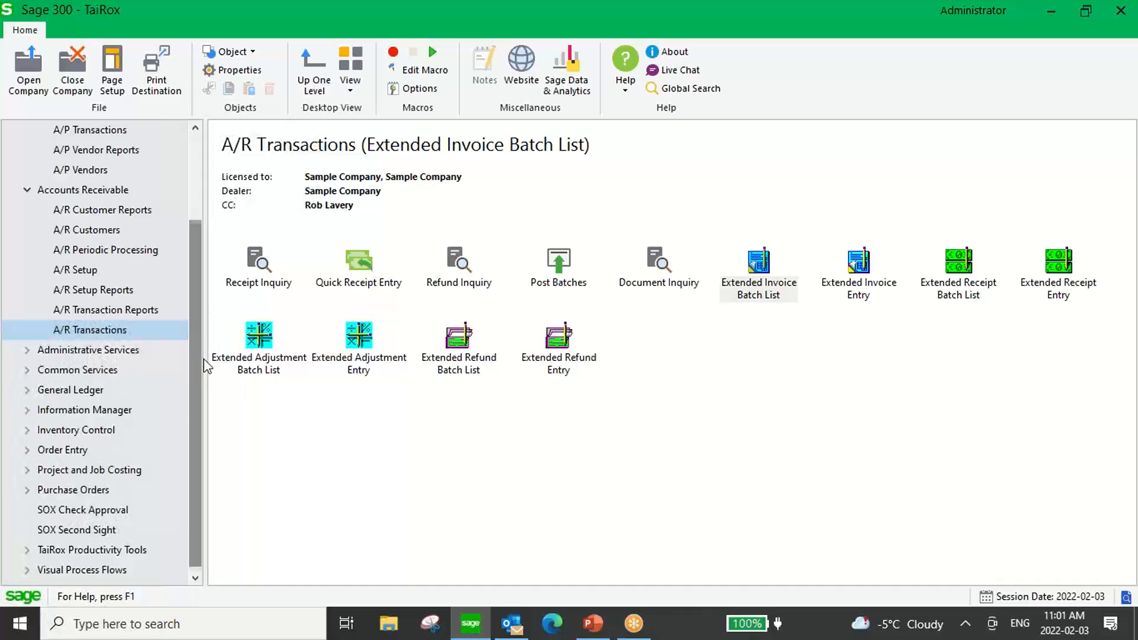
left_click(83, 511)
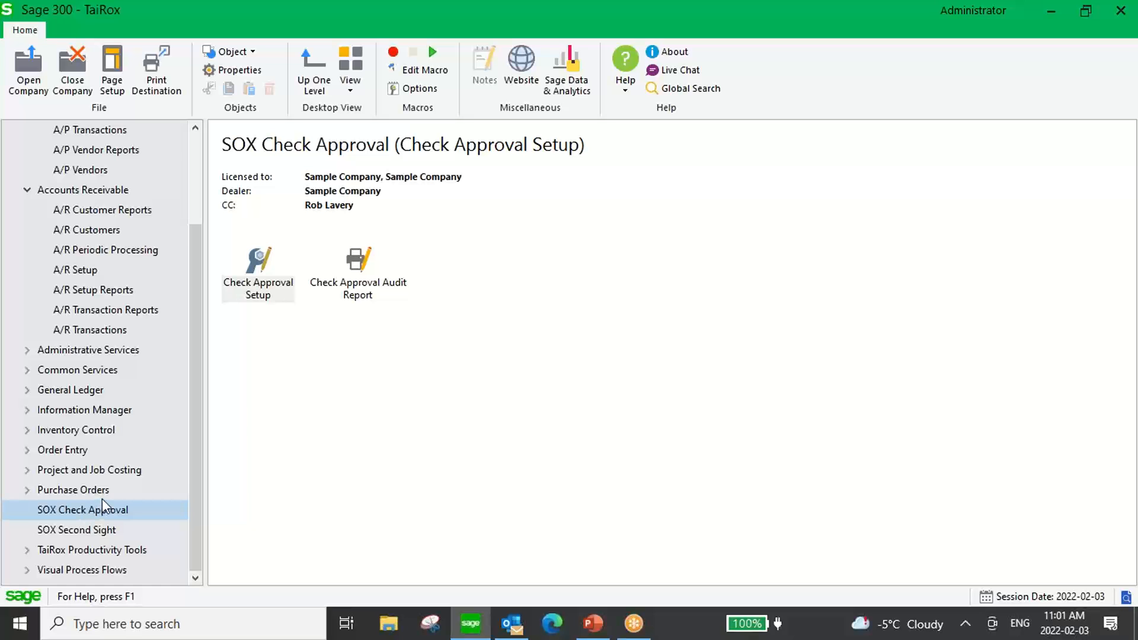
double_click(257, 261)
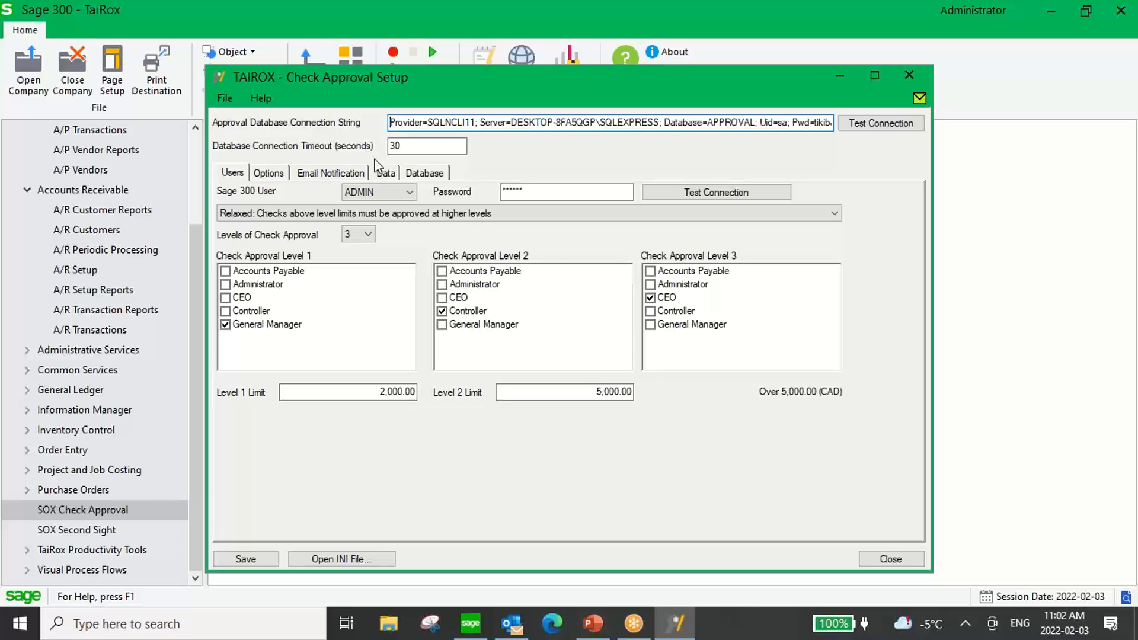
left_click(432, 174)
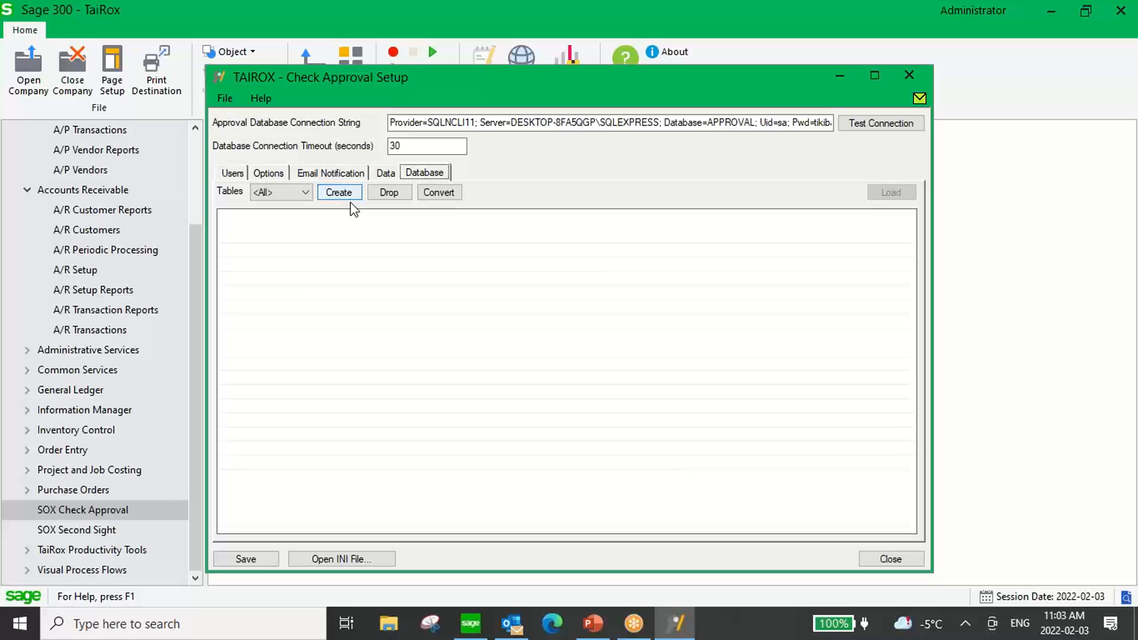
Examine the check approval rule choices, keeping Relaxed selected, and the Level 1 and Level 2 limits in the user settings.
left_click(231, 173)
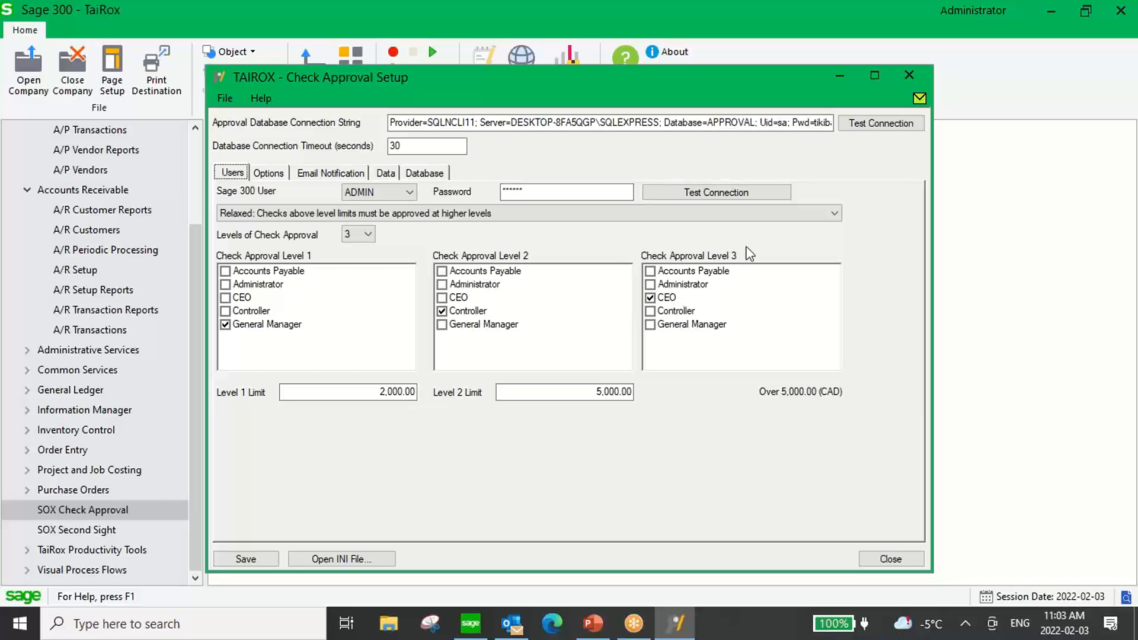
left_click(827, 213)
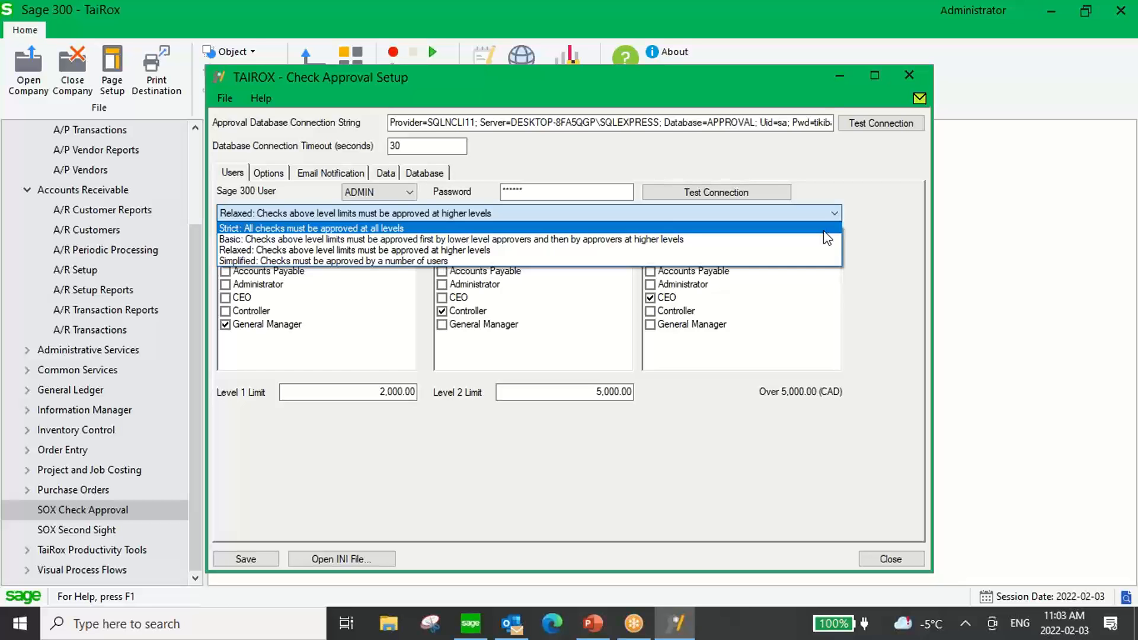
left_click(479, 250)
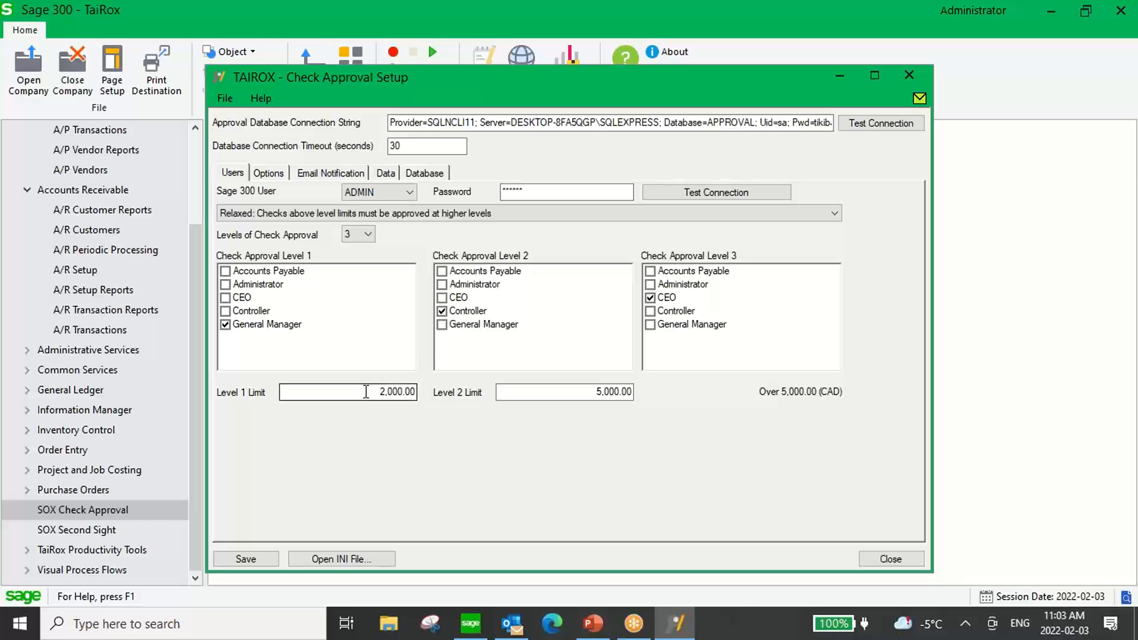
left_click_drag(365, 391, 429, 404)
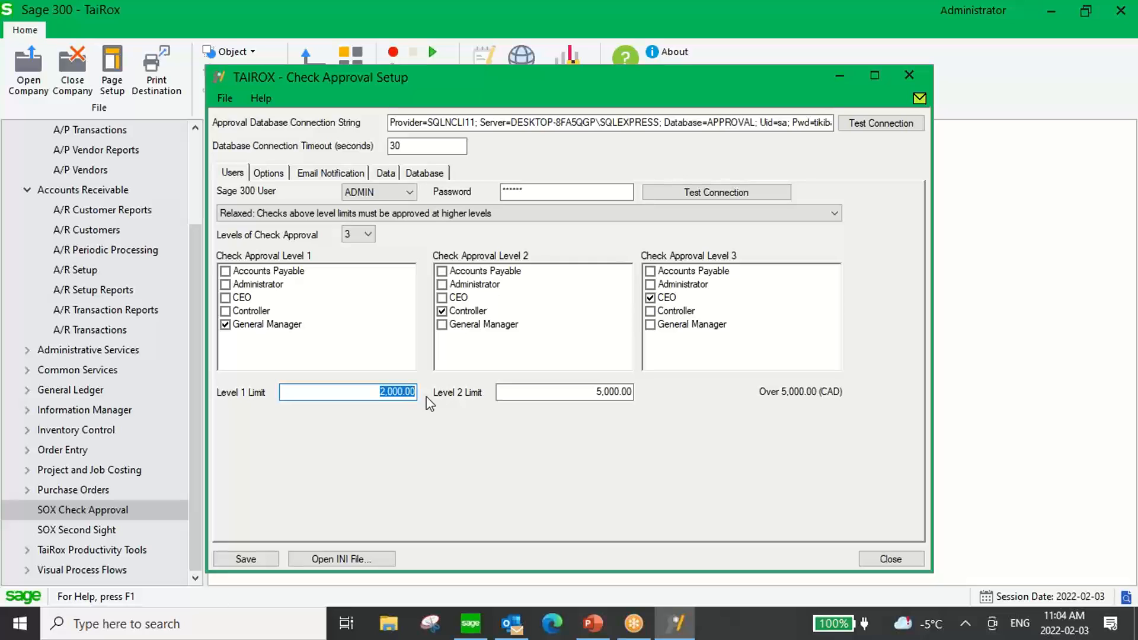
left_click_drag(577, 392, 655, 399)
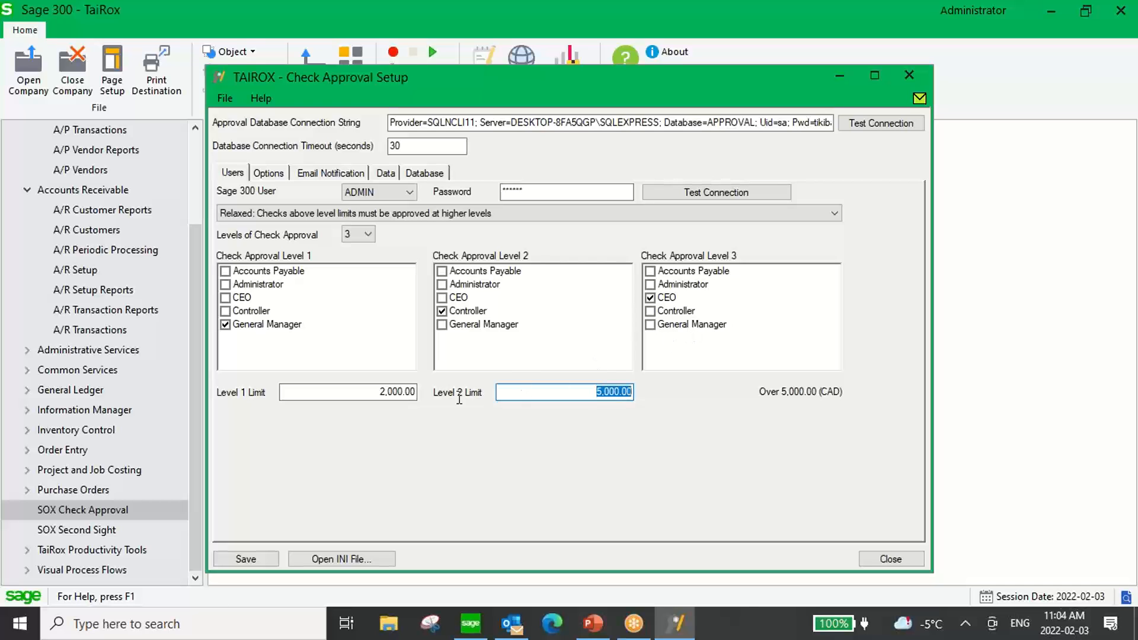
left_click(375, 391)
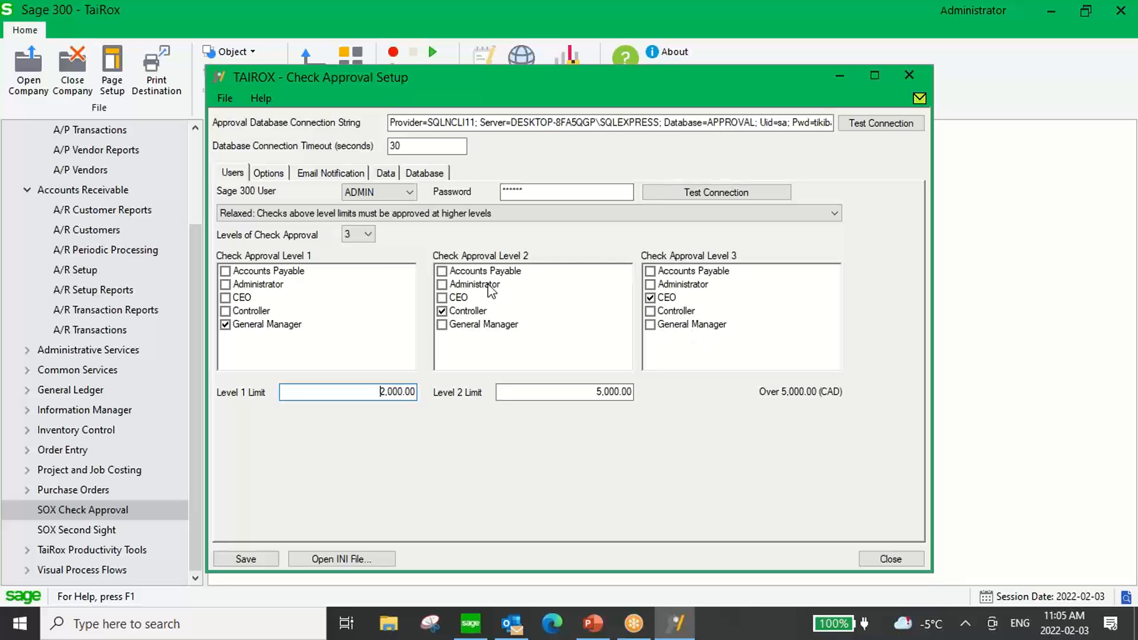
Examine the default check approval status choices, keeping Approved If Less Than or Equal to, and the amount threshold beside it.
left_click(269, 174)
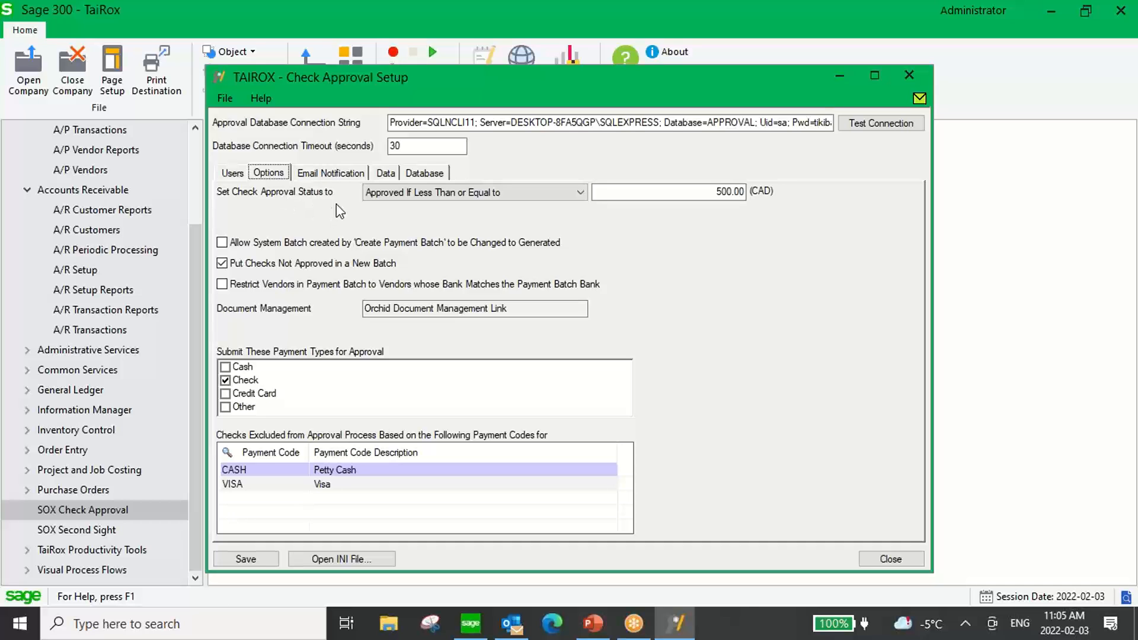
left_click(581, 192)
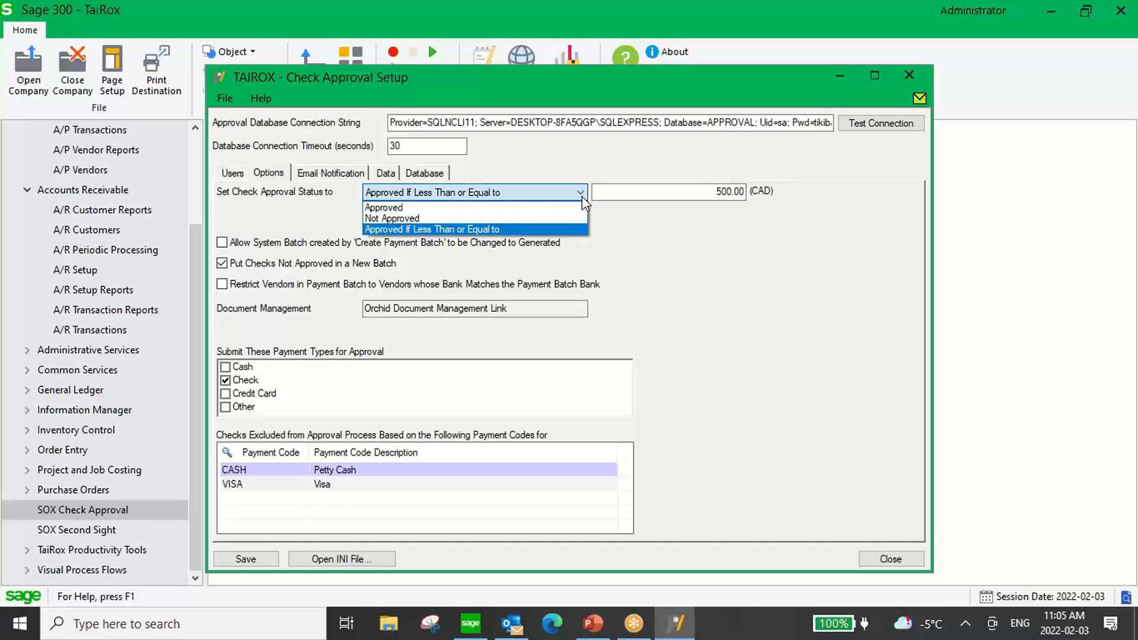
left_click(584, 230)
left_click(687, 193)
left_click_drag(713, 189, 764, 190)
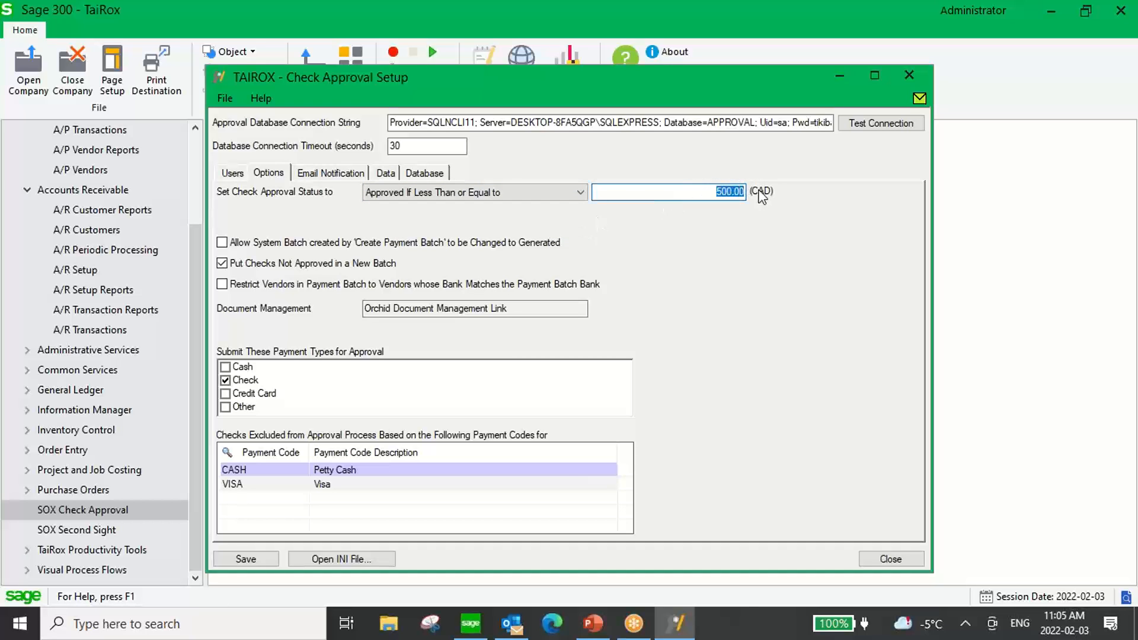
left_click(699, 190)
Review the email notification settings and close Check Approval Setup.
left_click(354, 178)
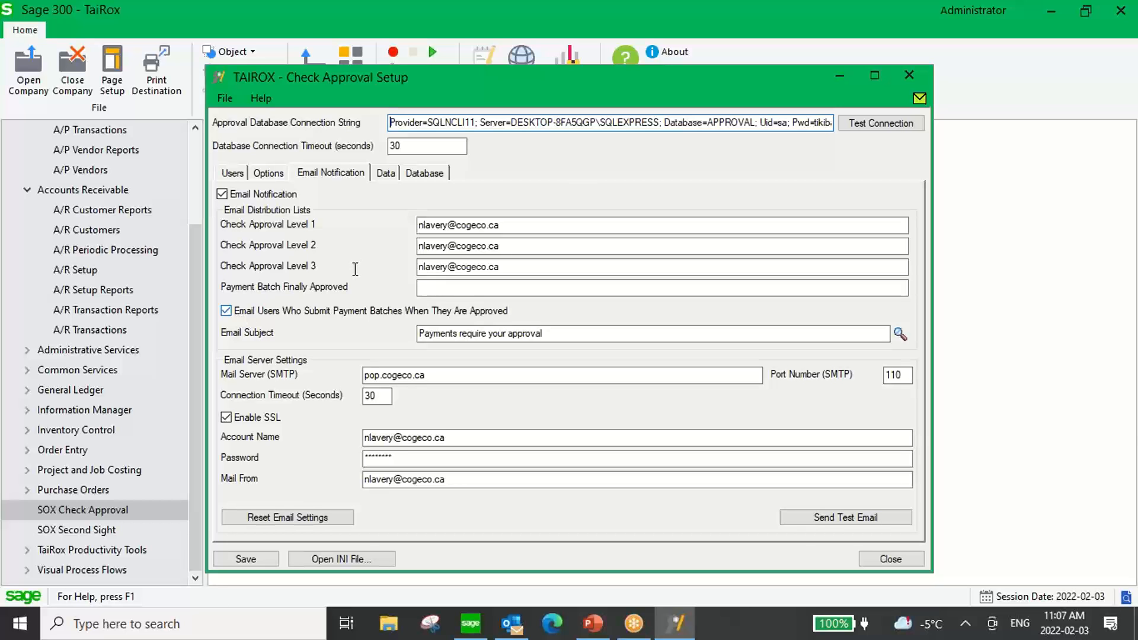
left_click(909, 75)
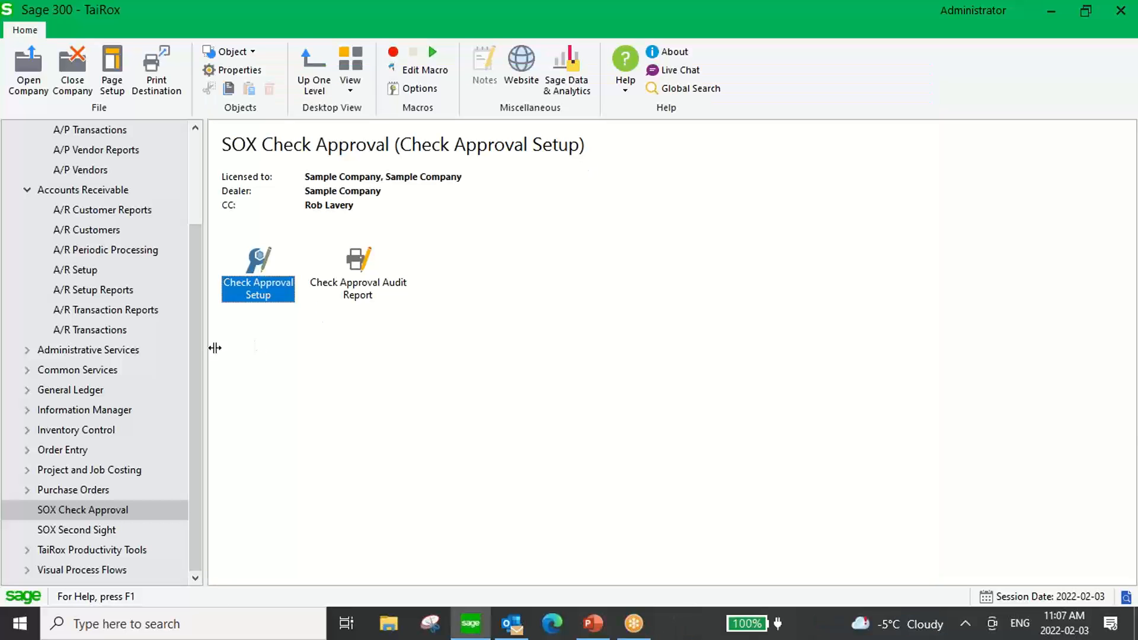
Open batch 61, Safeguarding your Business, from the A/P Invoice Batch List and reposition the invoice entry window beside the documents pane.
left_click_drag(192, 330, 204, 254)
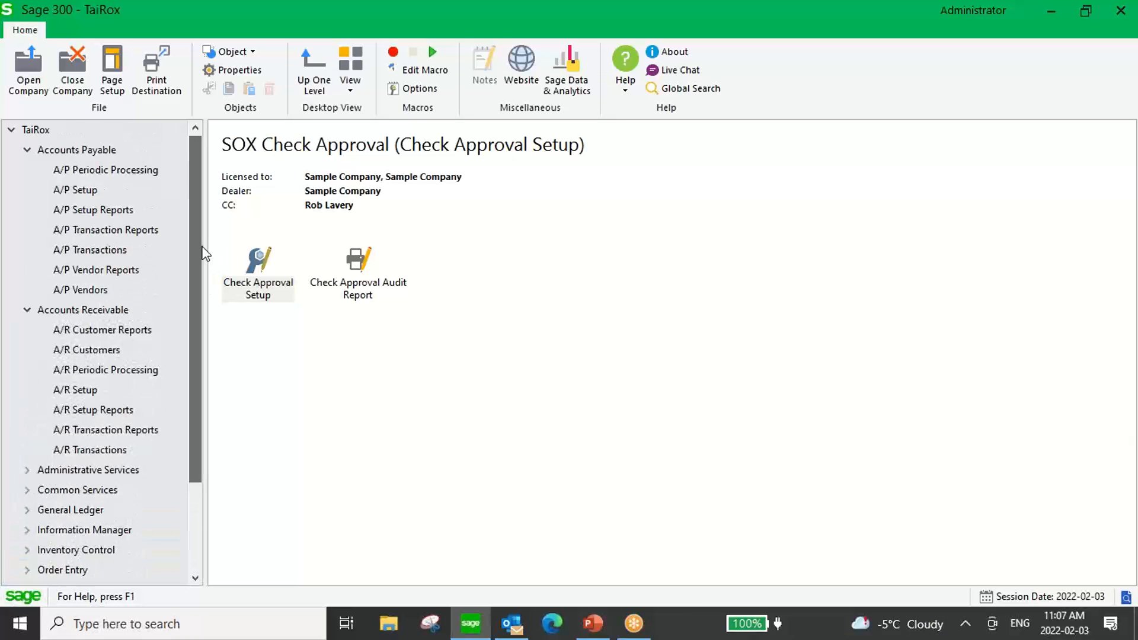
left_click(127, 251)
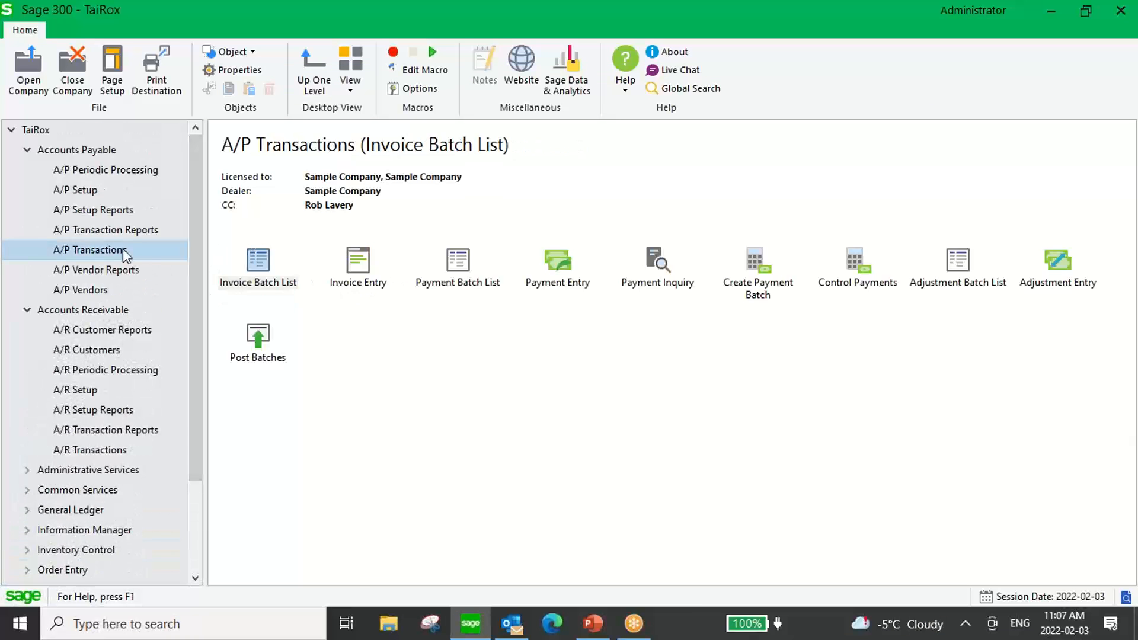
left_click(259, 264)
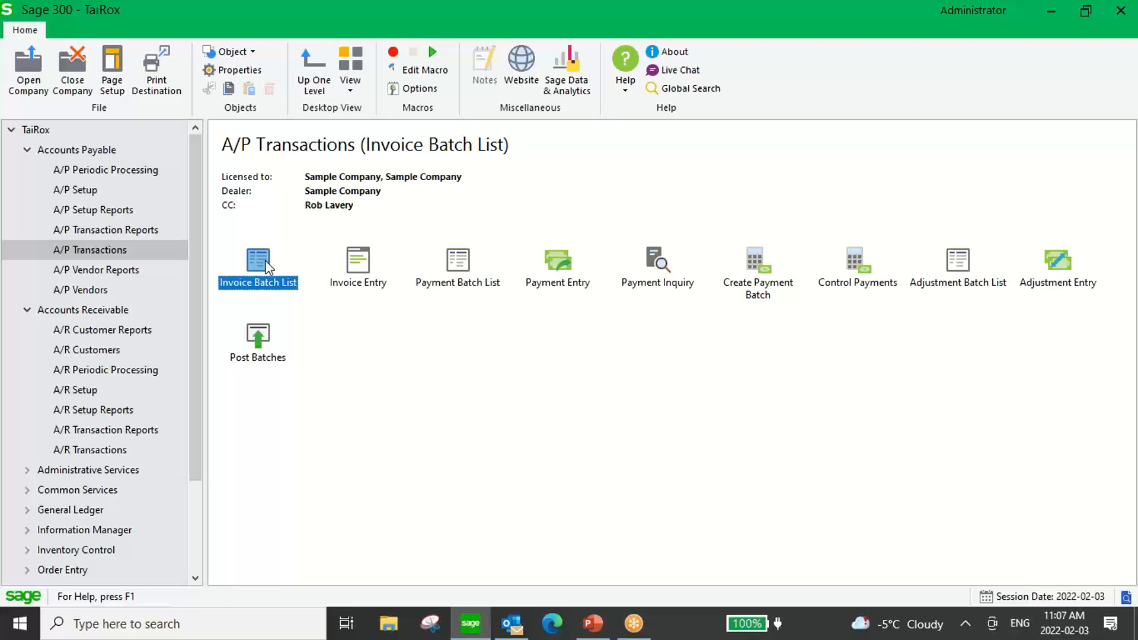
double_click(265, 268)
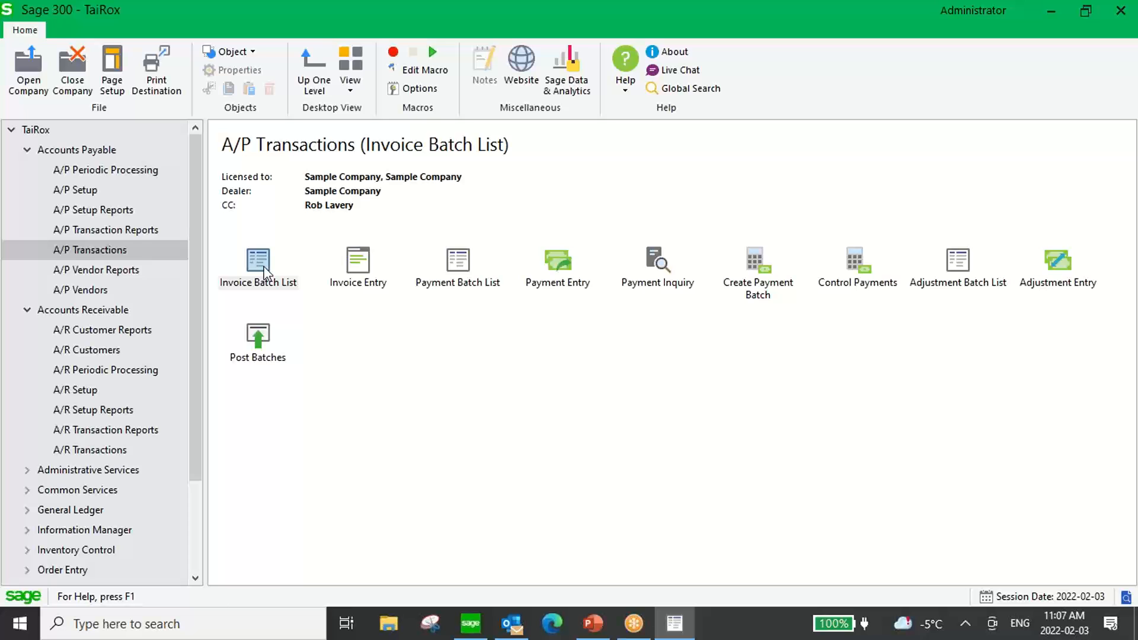
double_click(258, 261)
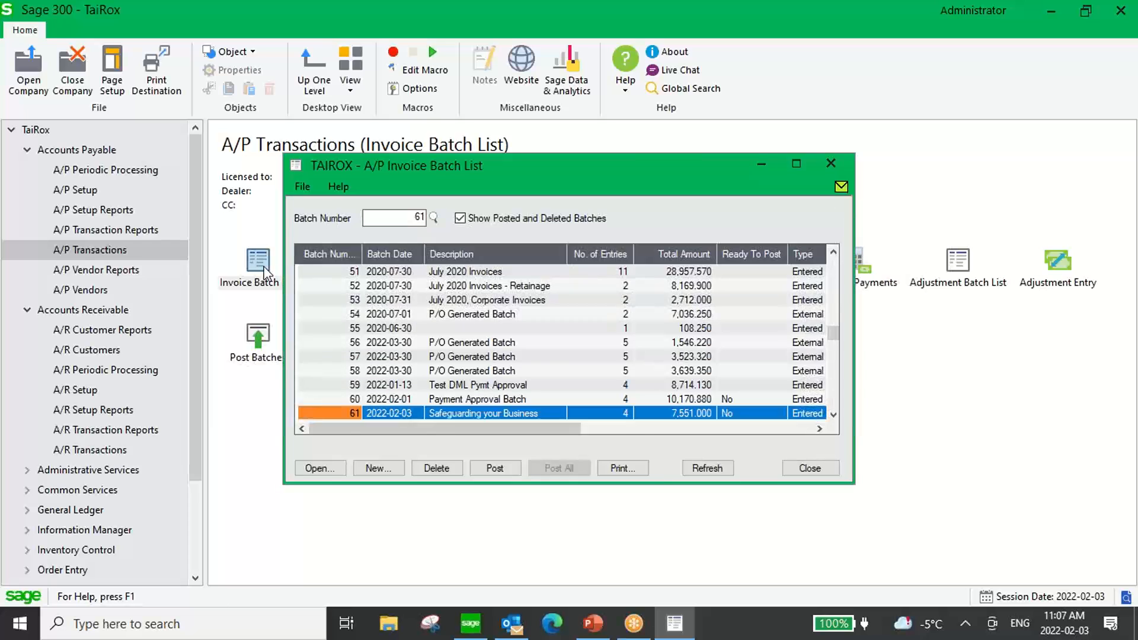
double_click(446, 413)
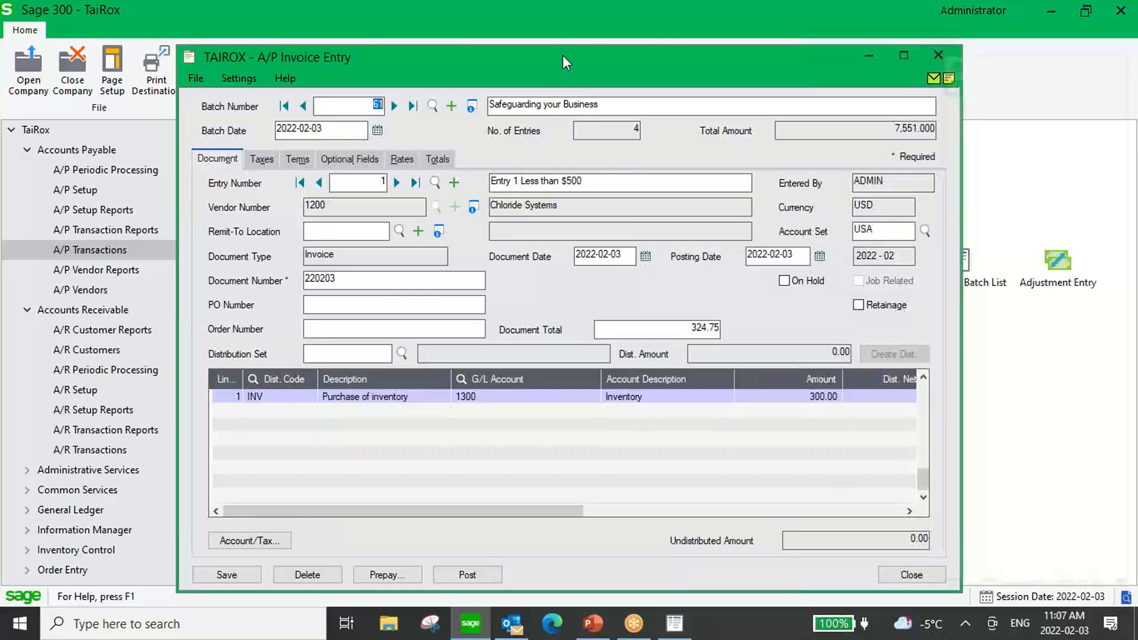
left_click_drag(561, 56, 521, 65)
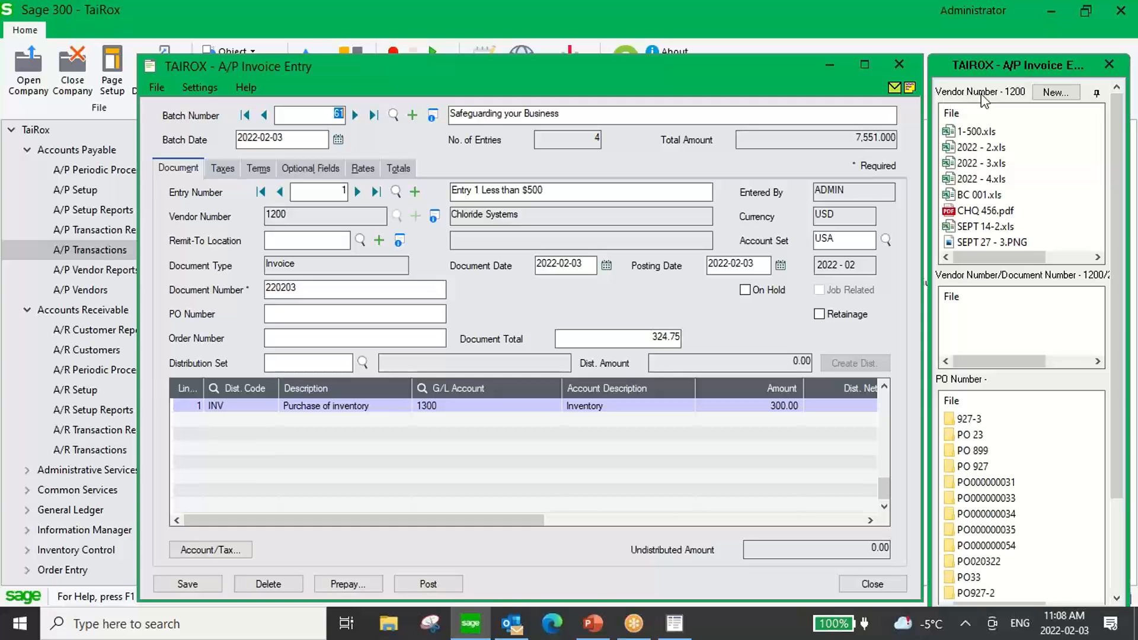
Compare the vendor documents linked to entries 1 and 2 of the batch, returning to entry 1.
mouse_move(955, 125)
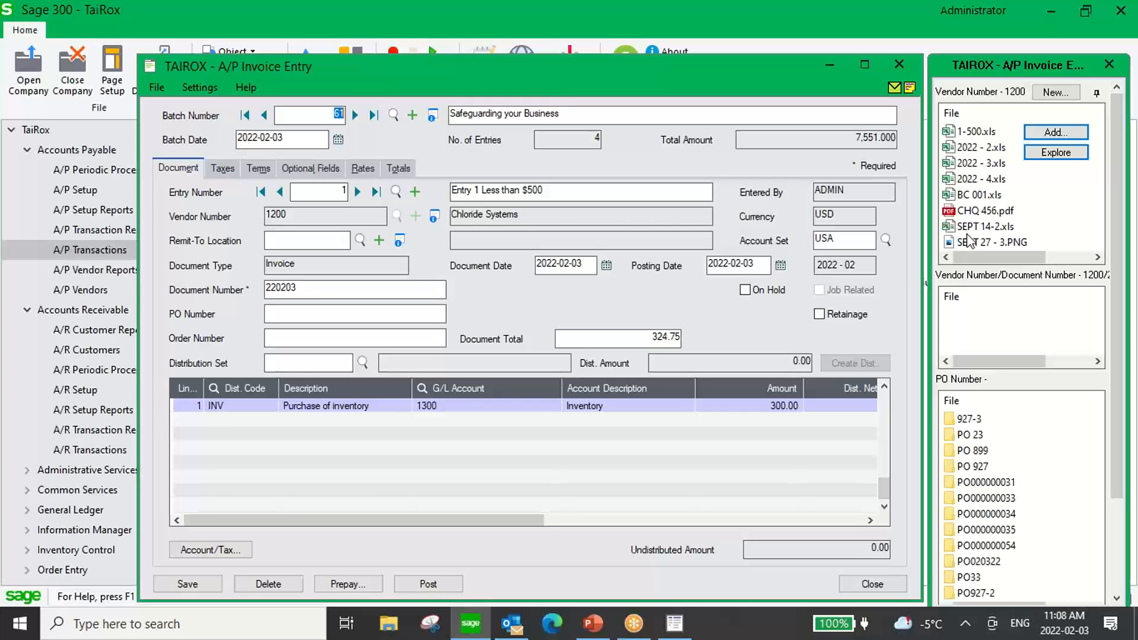
left_click(359, 193)
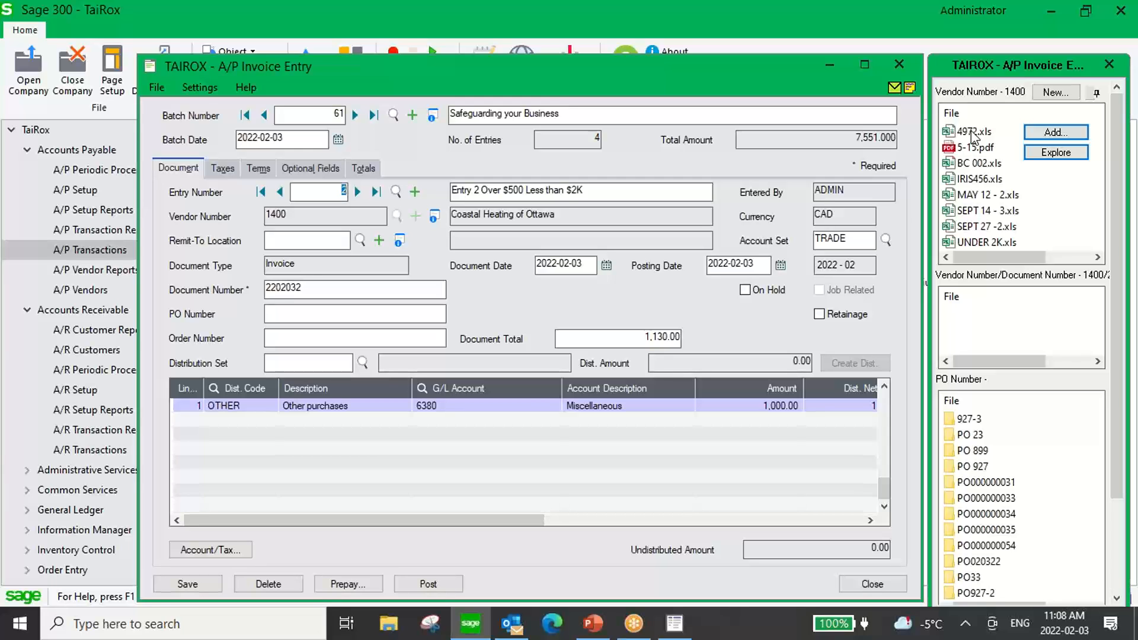
left_click(262, 192)
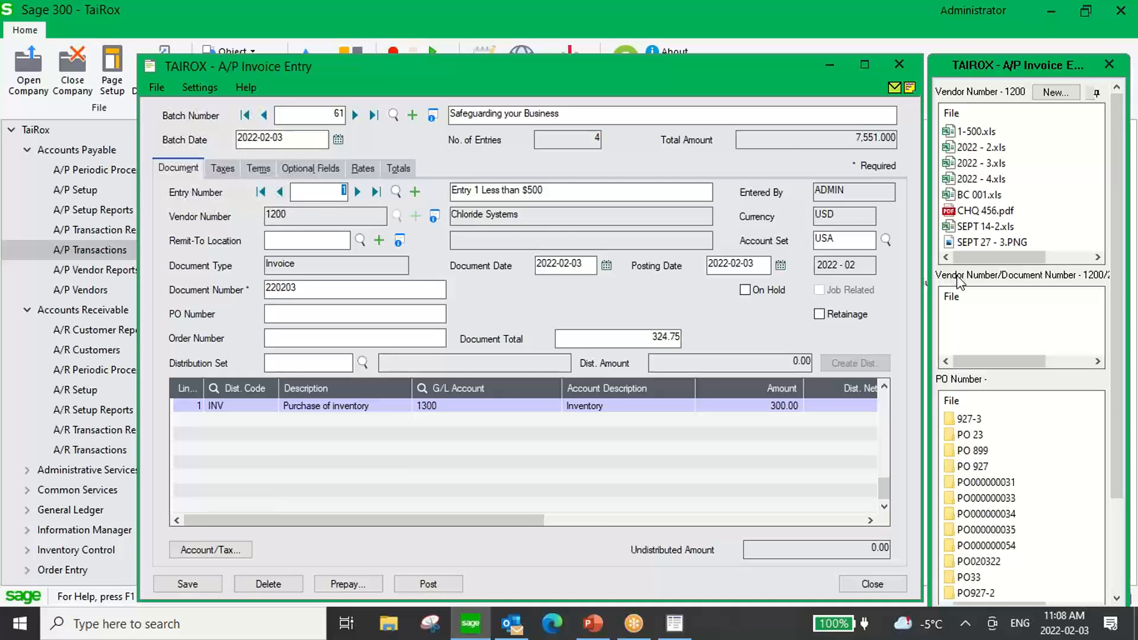
Attach the Invoice file from the Suspense folder to entry 1's vendor and document number.
mouse_move(958, 308)
left_click_drag(325, 288, 253, 291)
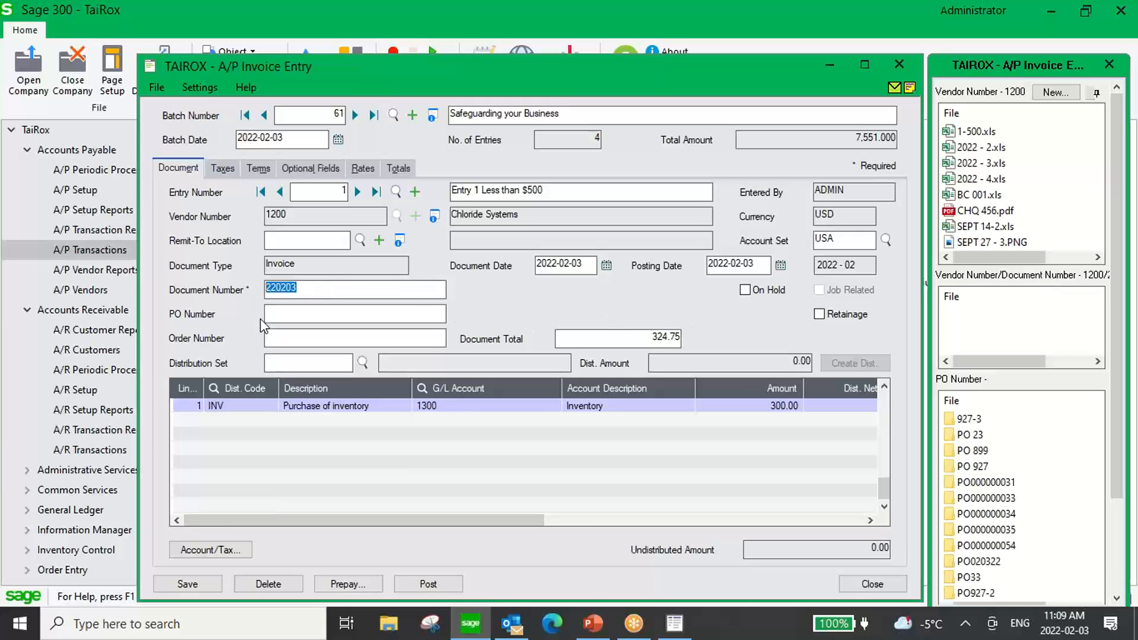
left_click(327, 290)
mouse_move(1001, 313)
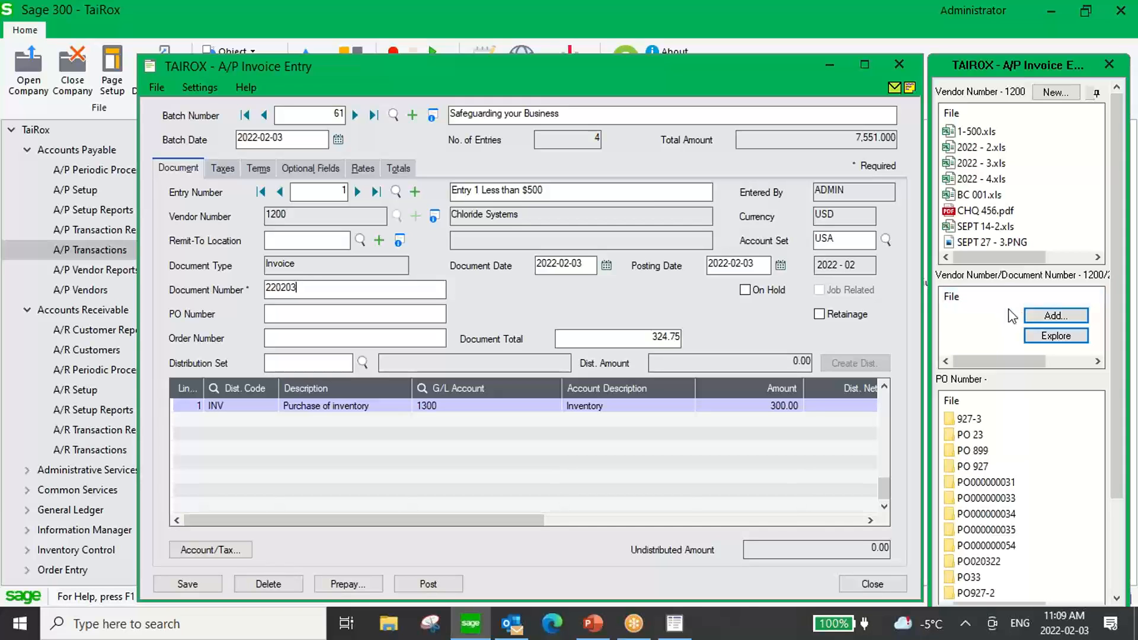
left_click(1036, 319)
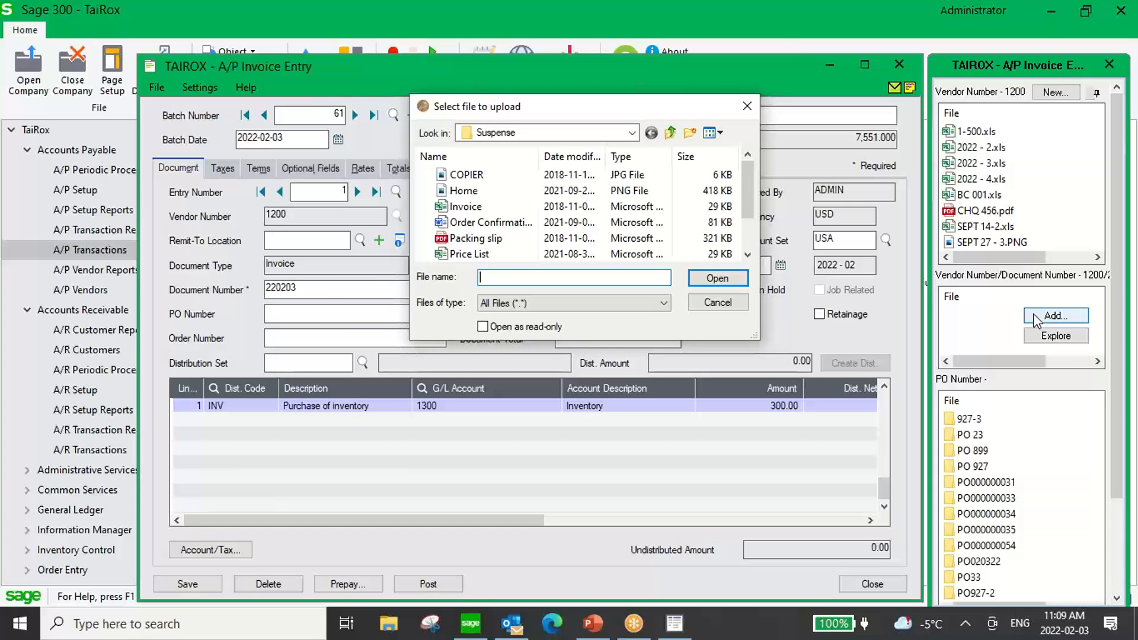
left_click(452, 207)
left_click_drag(451, 209, 979, 312)
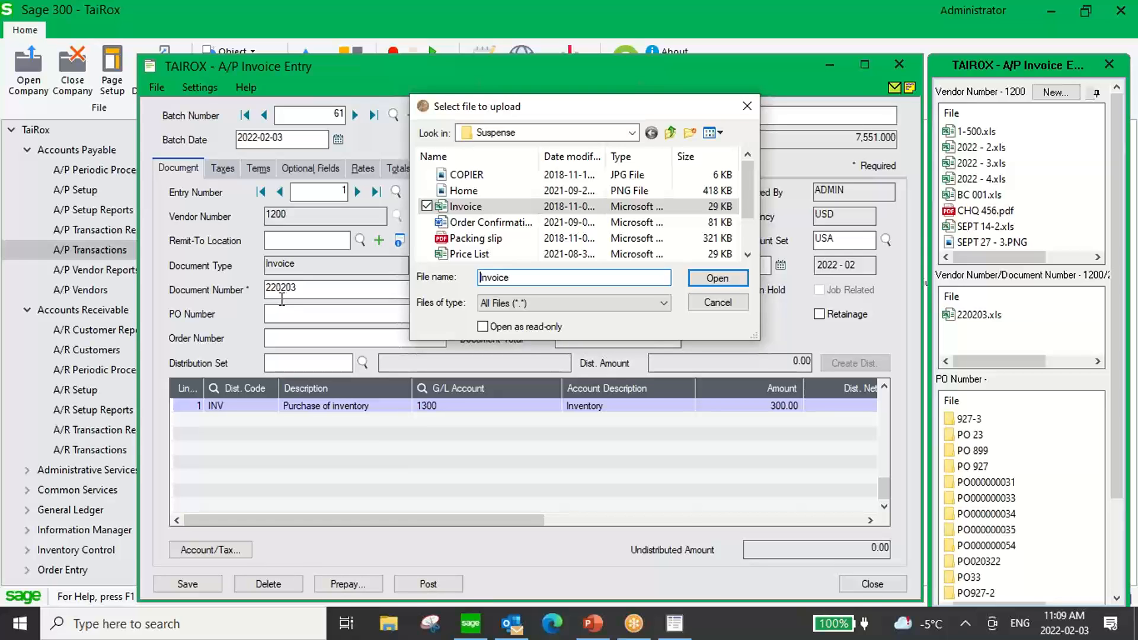
left_click(717, 302)
Open the Vendor Number folder for entry 1's vendor to inspect its stored documents, and close it again.
mouse_move(974, 311)
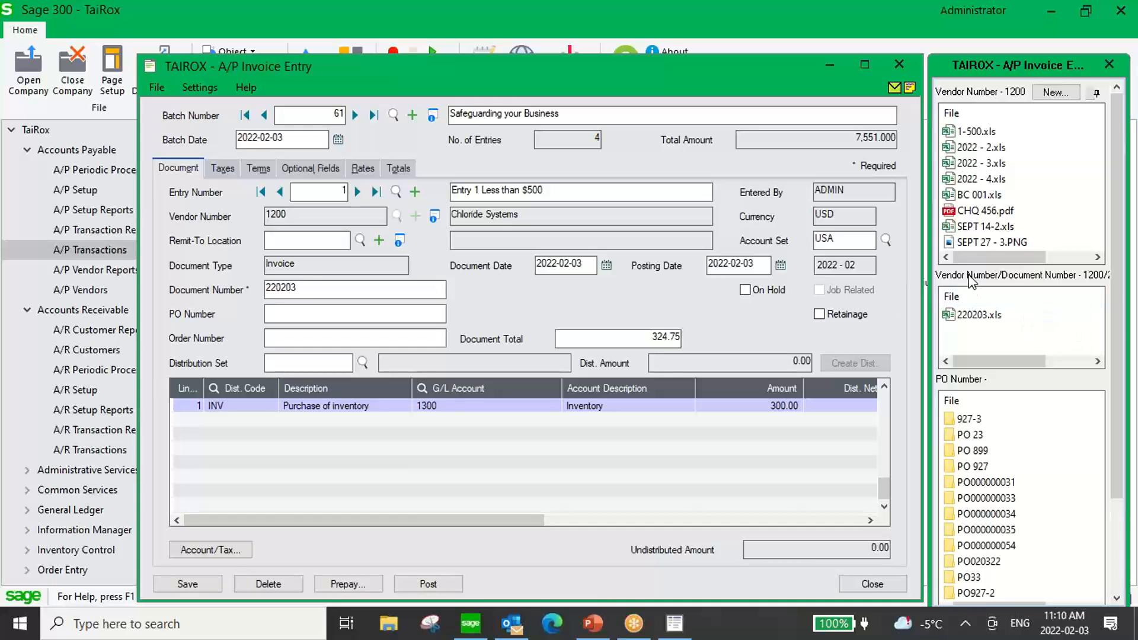
left_click(1052, 95)
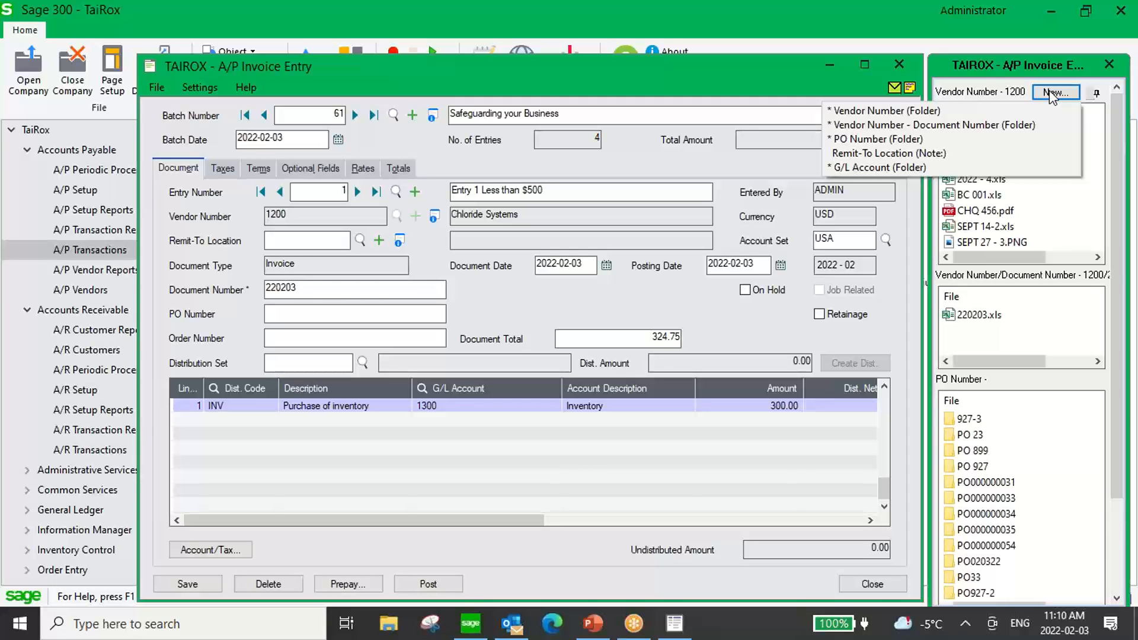
left_click(872, 112)
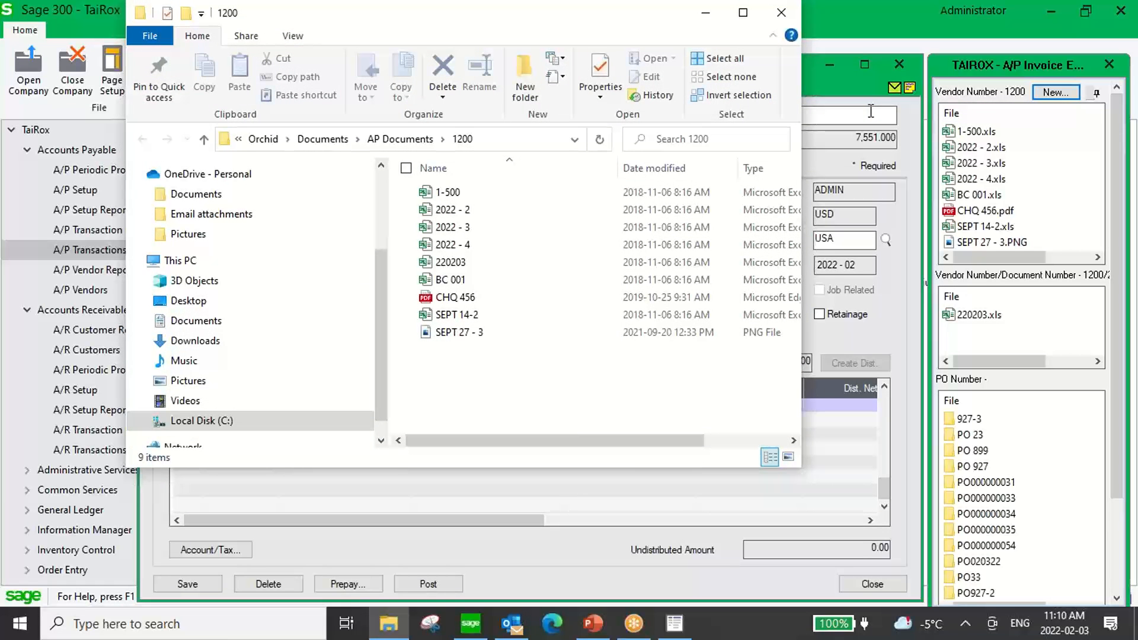
left_click_drag(320, 21, 298, 80)
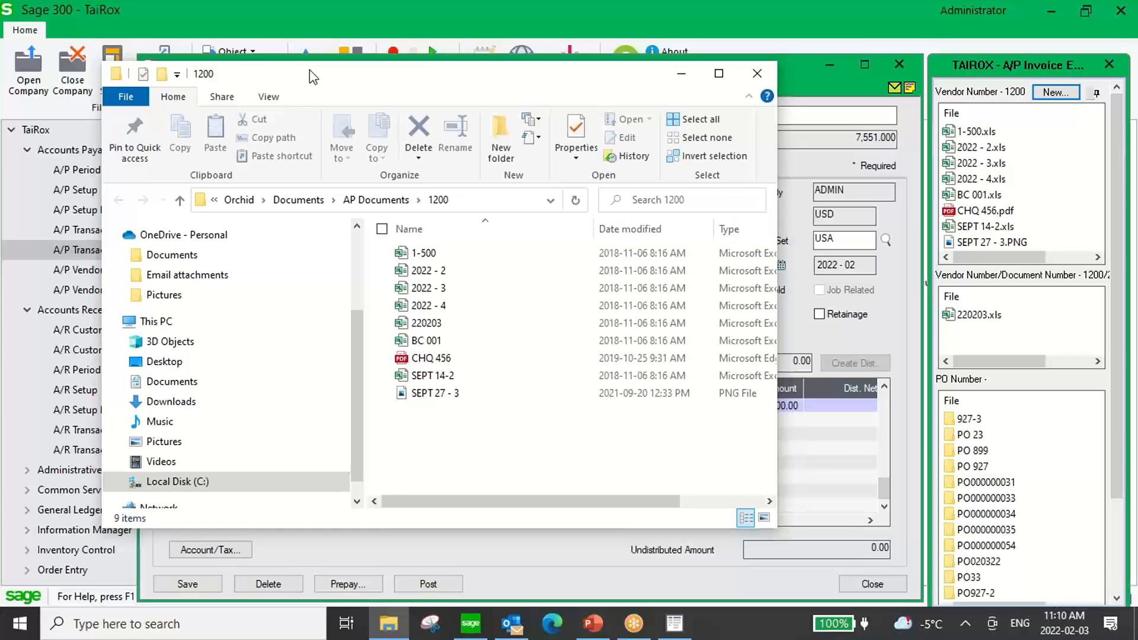
left_click(757, 75)
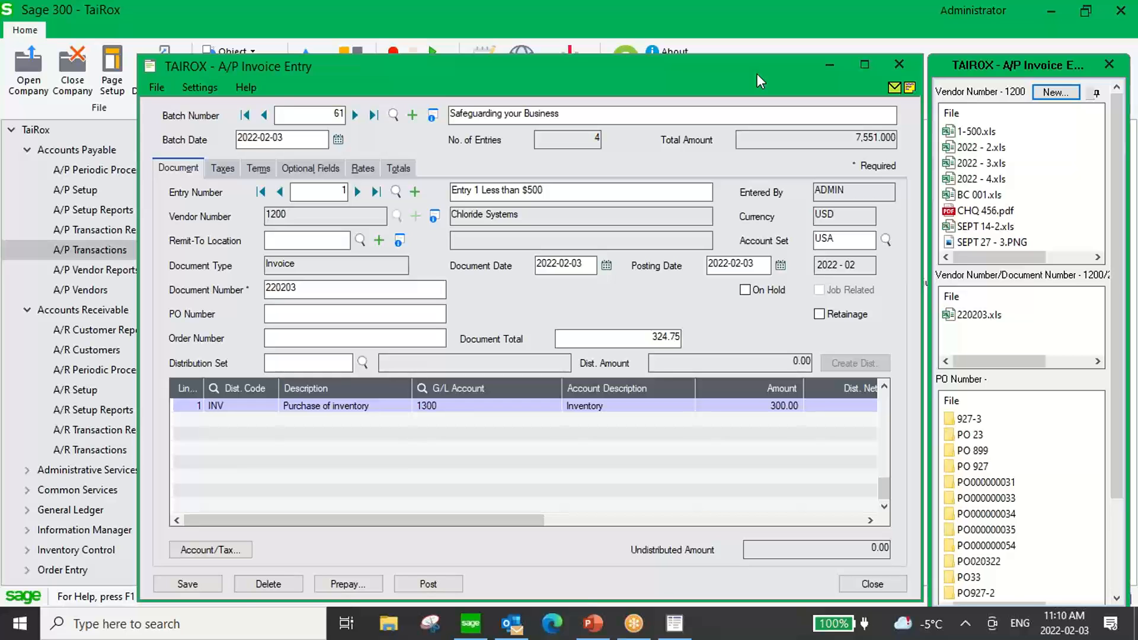
Attach the Invoice file from the Suspense folder to entry 2's vendor and document number.
left_click(357, 192)
right_click(1023, 305)
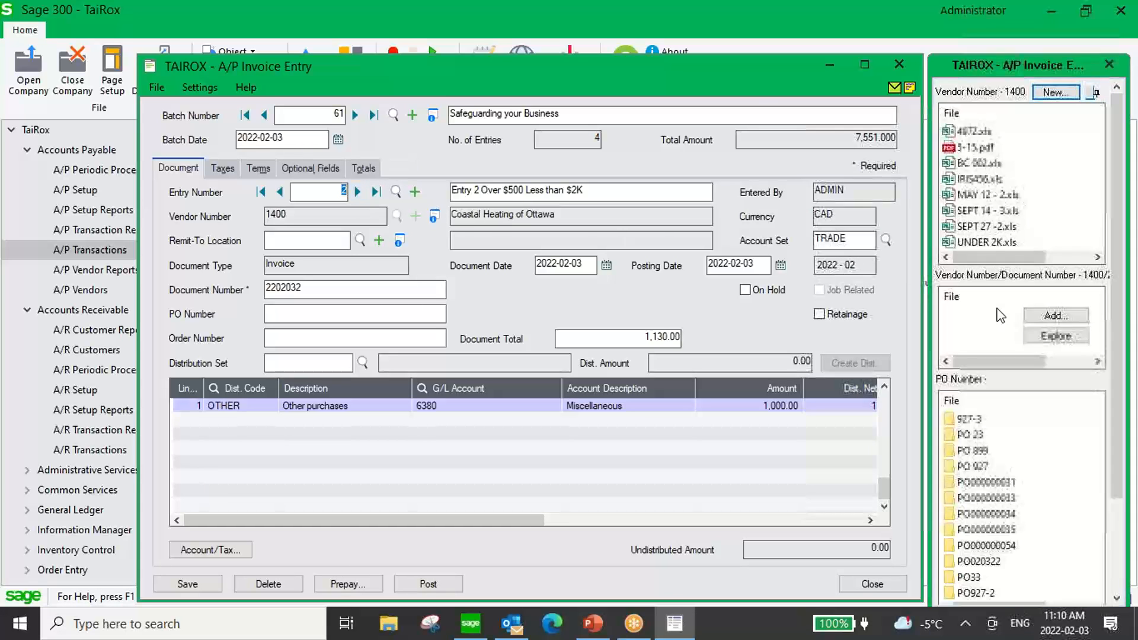
left_click(1051, 312)
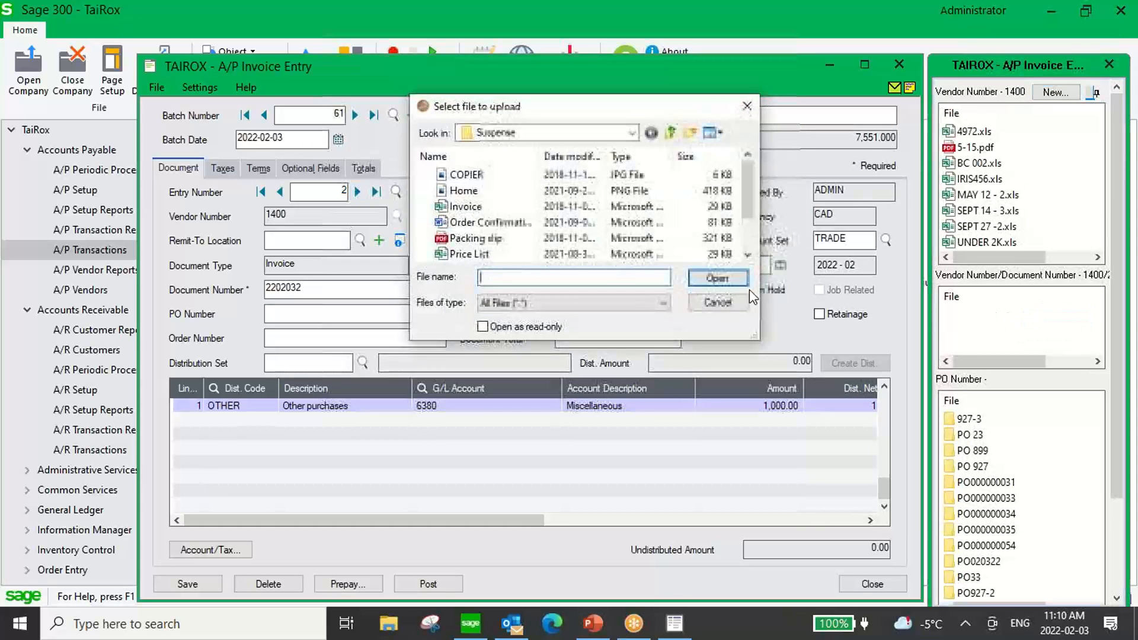
left_click(466, 206)
mouse_move(979, 323)
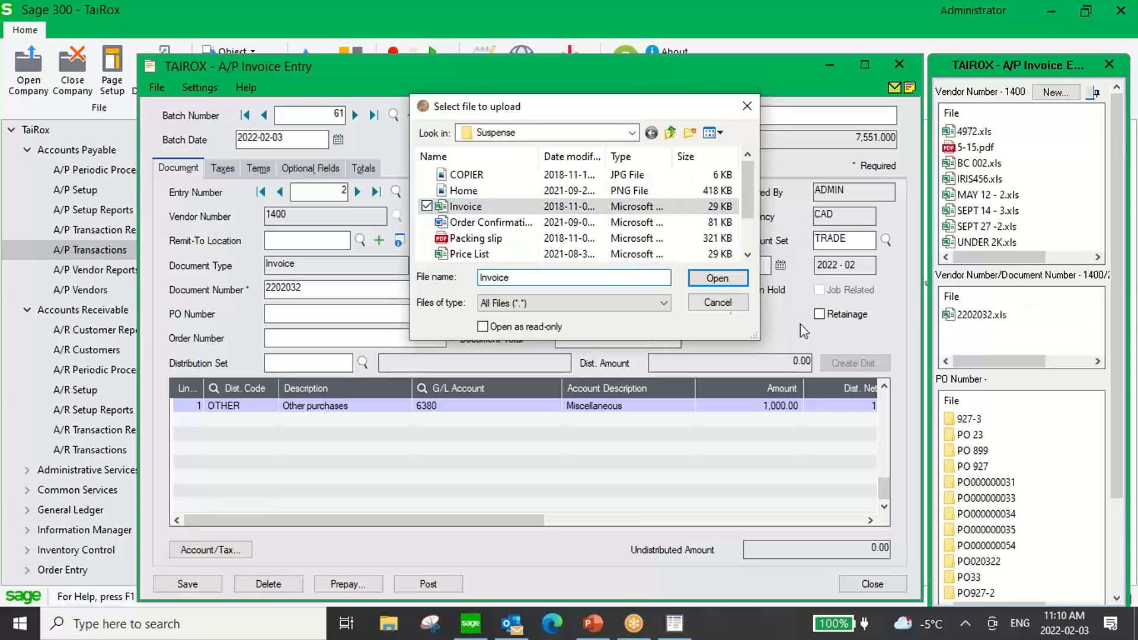
left_click(717, 278)
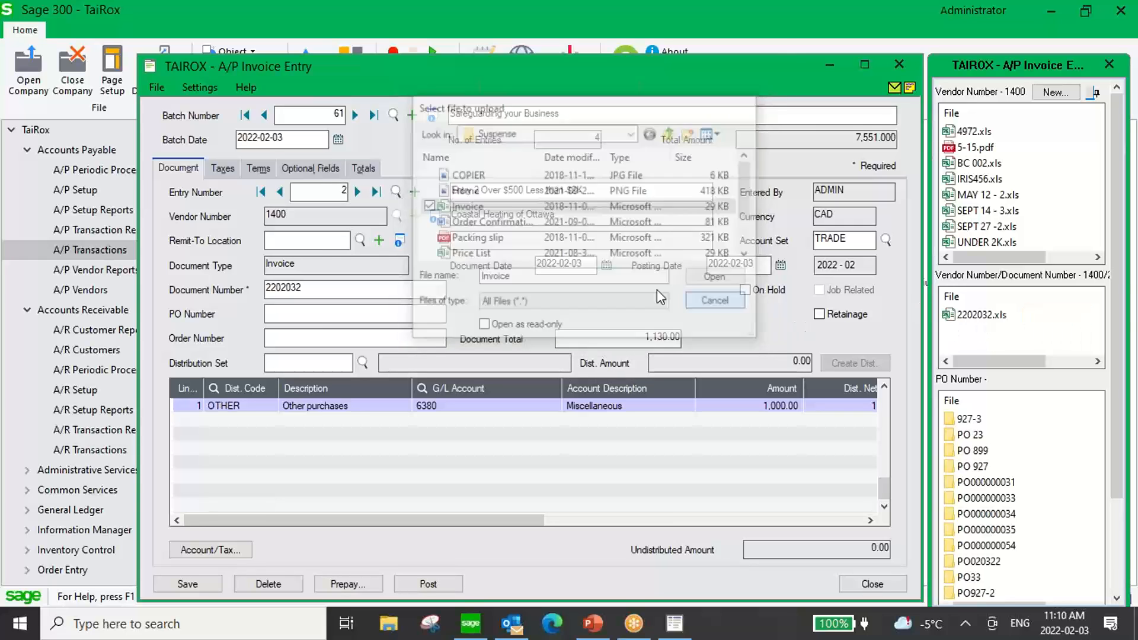
Attach the Invoice file from the Suspense folder to entry 3's vendor and document number.
left_click(357, 194)
mouse_move(1007, 278)
left_click(1055, 236)
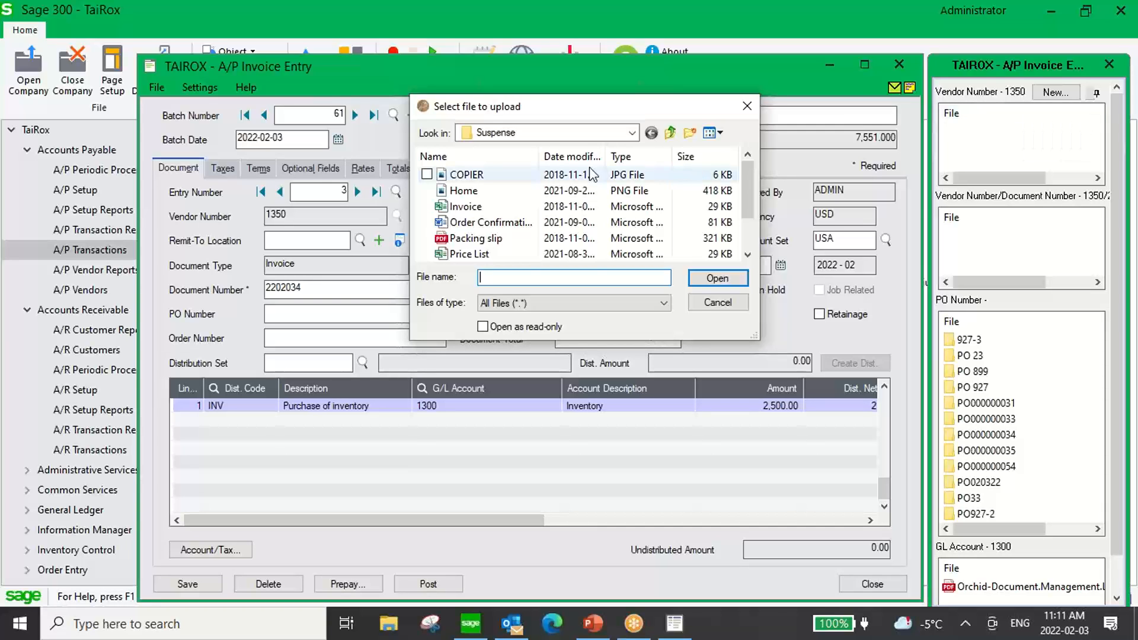
left_click_drag(459, 206, 1011, 251)
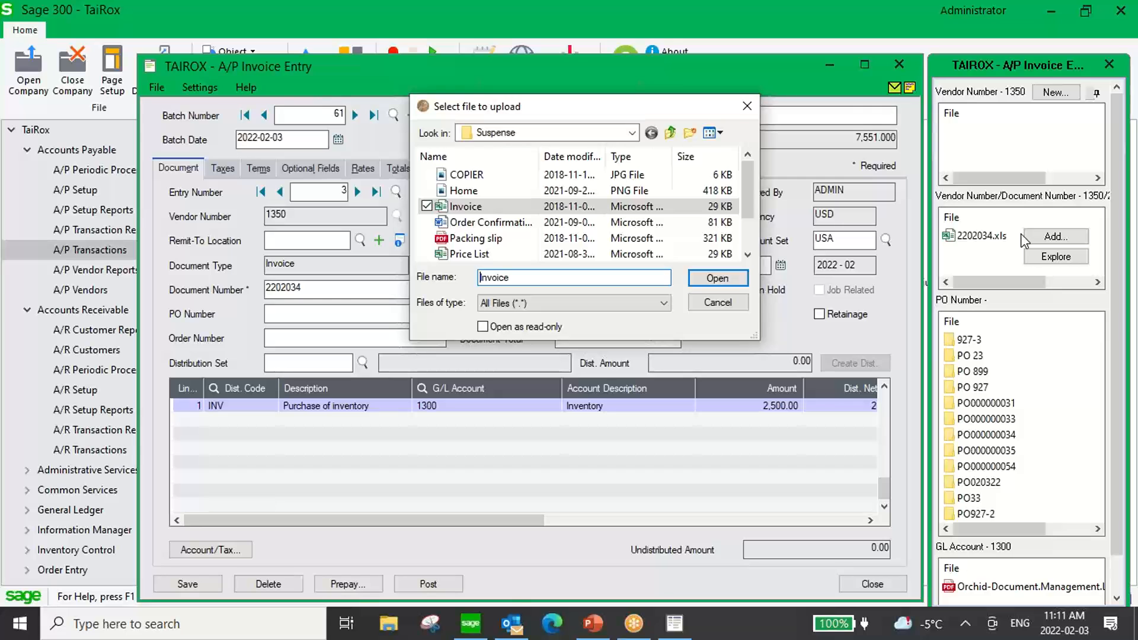
left_click(746, 107)
Attach the Invoice file from the Suspense folder to entry 4's vendor and document number.
left_click(357, 191)
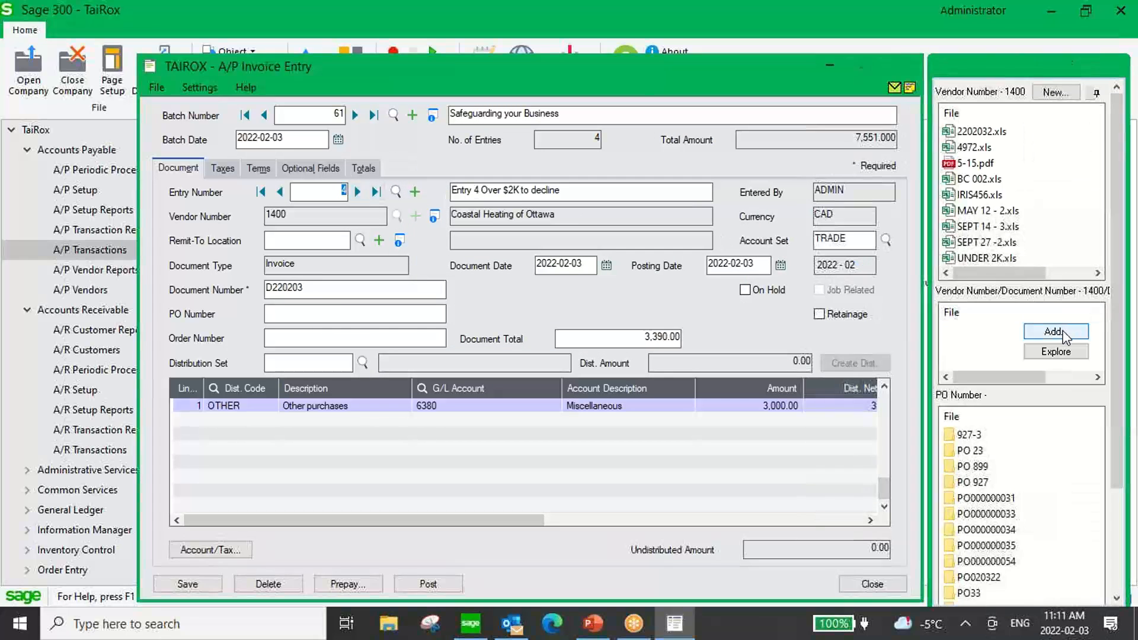
left_click(1055, 331)
left_click_drag(441, 206, 974, 342)
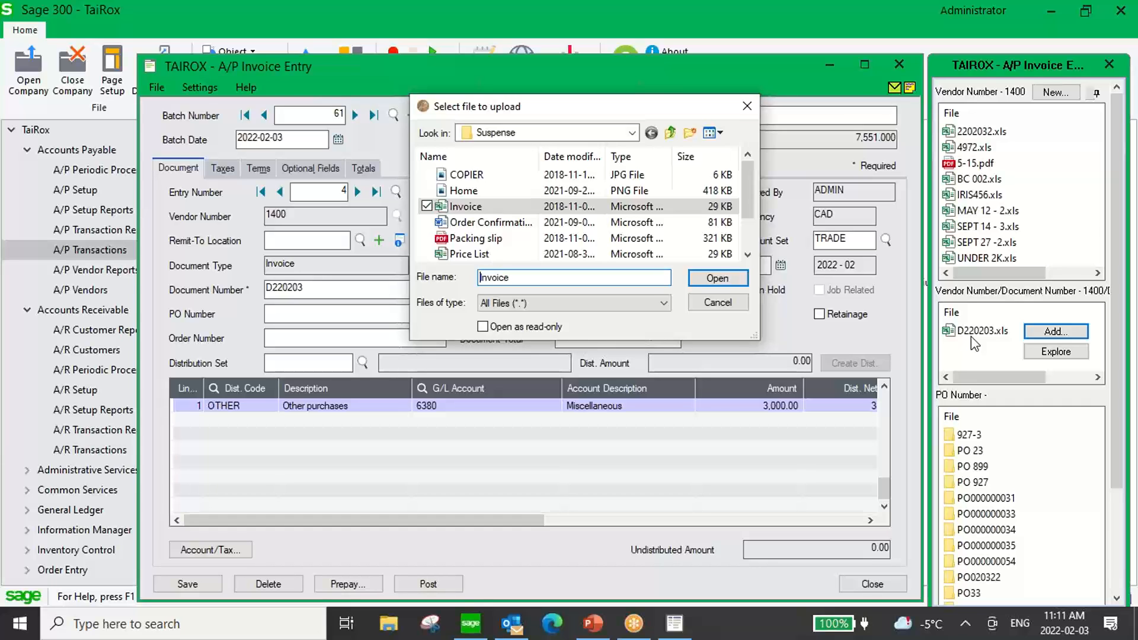
left_click(746, 108)
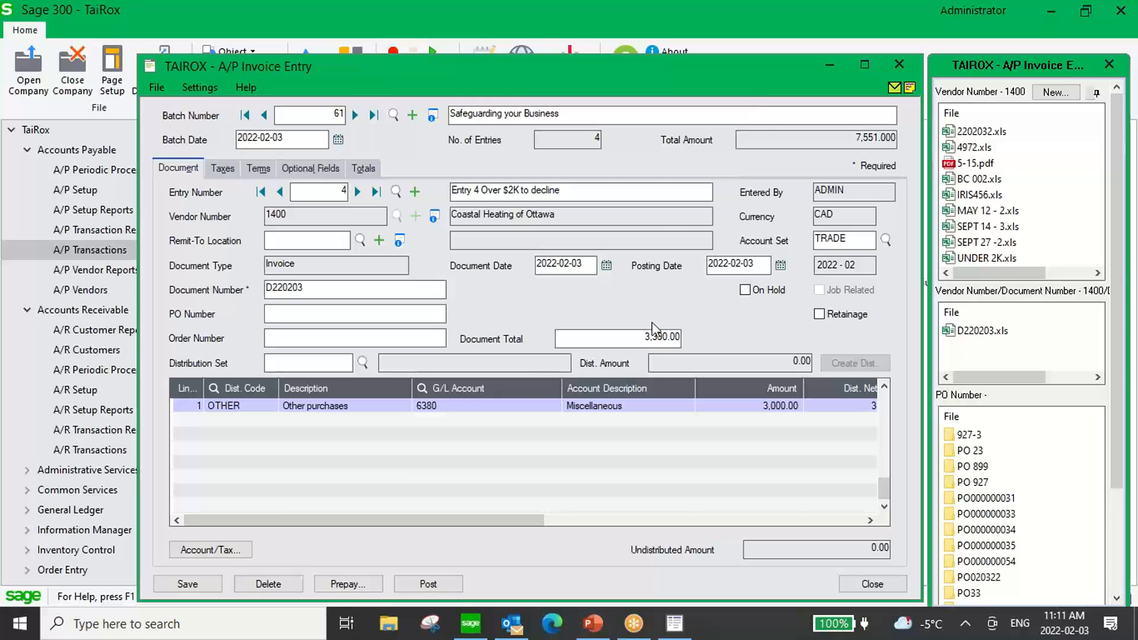
Review the document totals of entries 1 and 2 in the invoice batch.
left_click(260, 191)
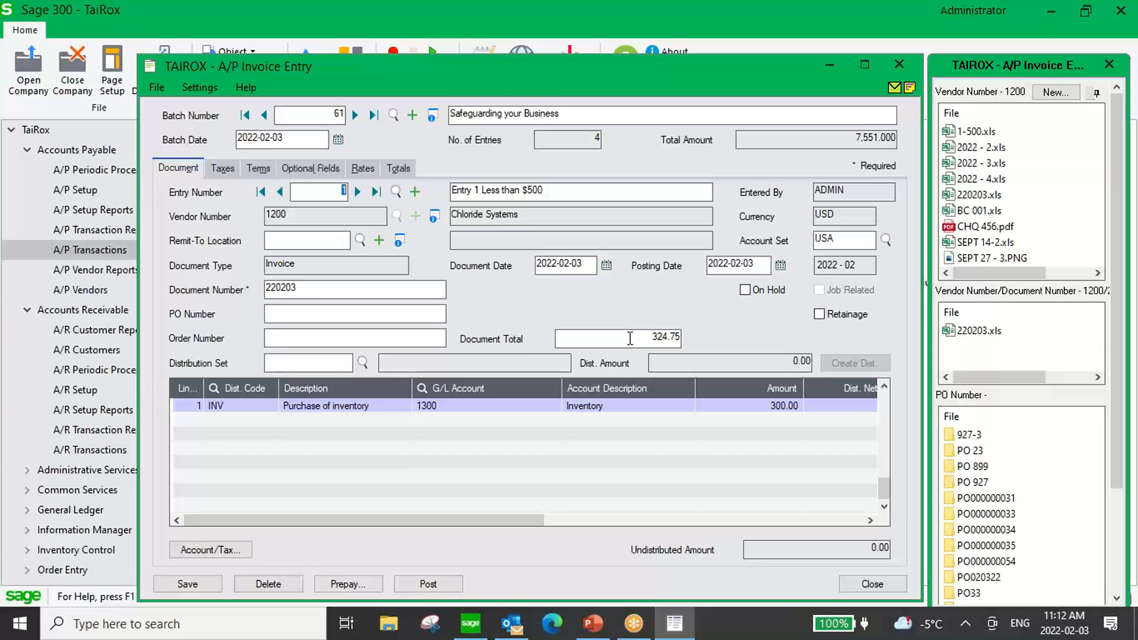
left_click_drag(630, 338, 692, 339)
left_click(643, 340)
left_click(357, 191)
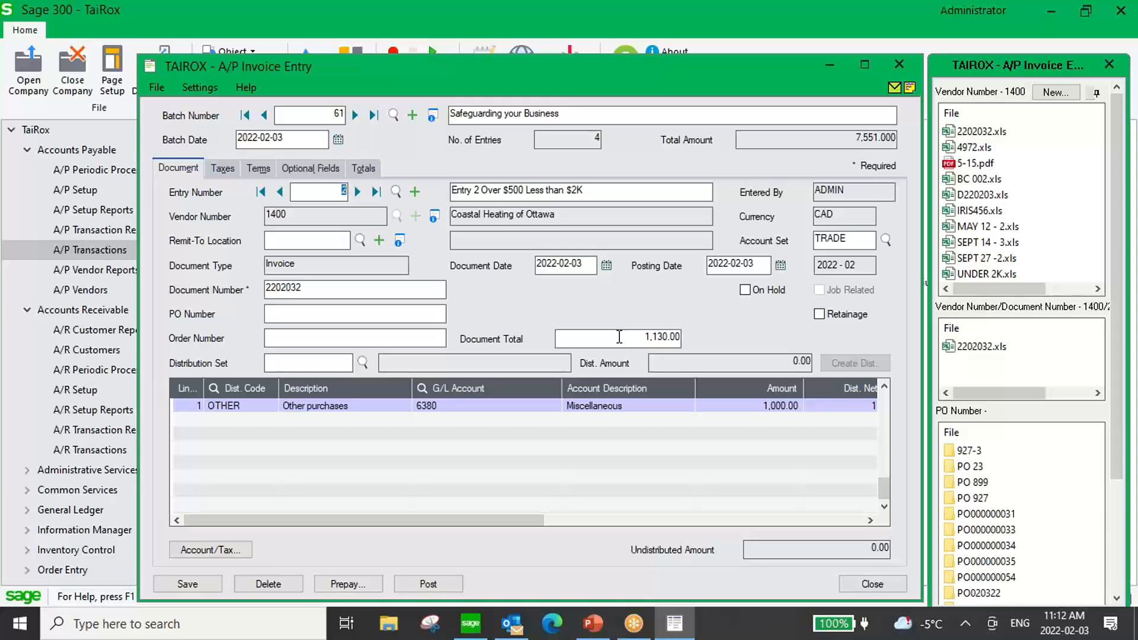
Review the document totals of entries 3 and 4 in the invoice batch and close the invoice entry.
left_click(357, 192)
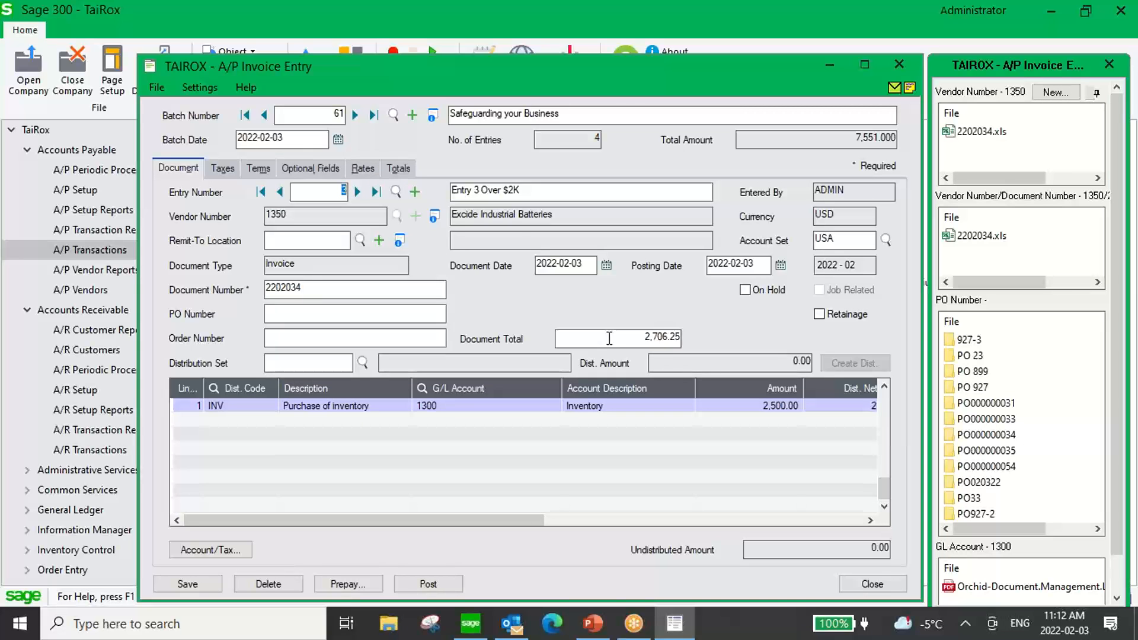
left_click(357, 191)
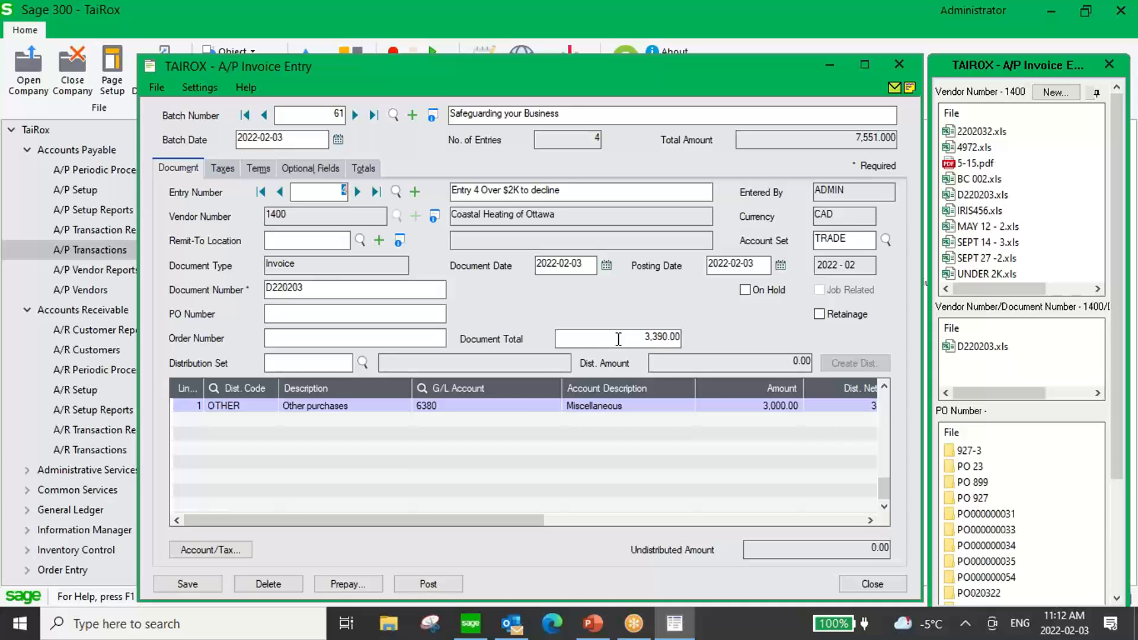
left_click(907, 61)
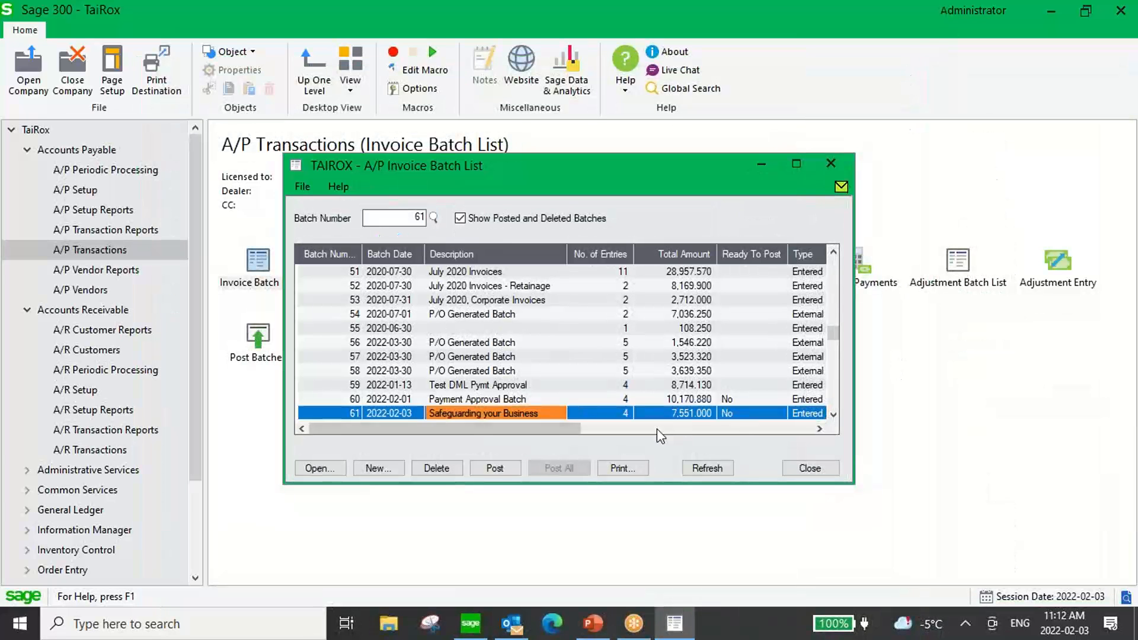
Post invoice batch 61, "Safeguarding your Business", despite it not being set Ready To Post, and close the batch list.
left_click(497, 474)
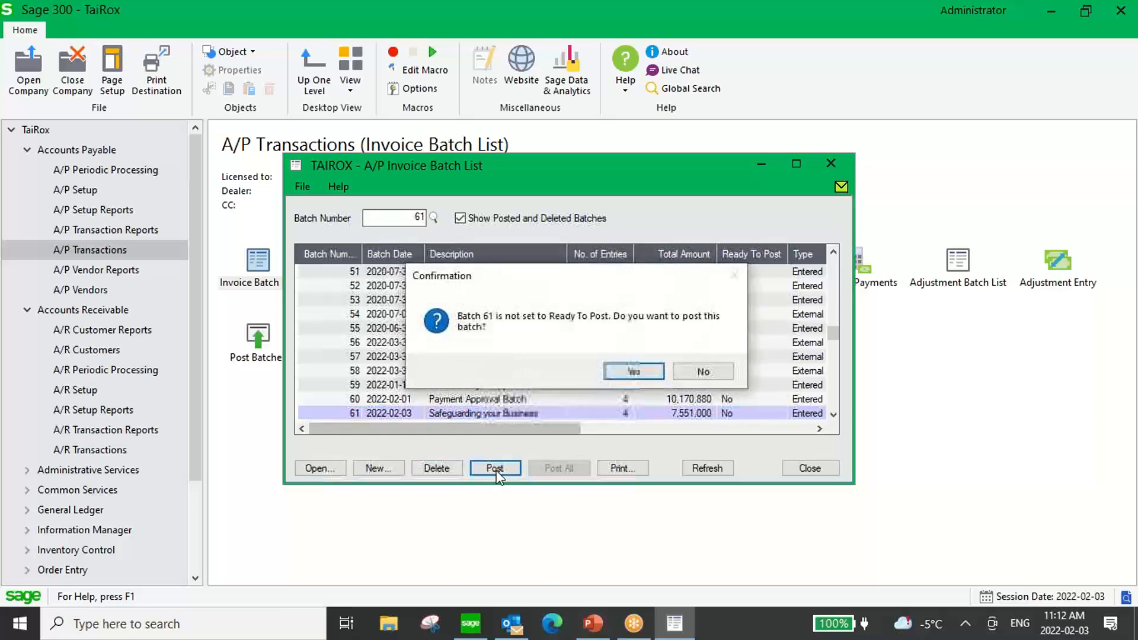
left_click(623, 372)
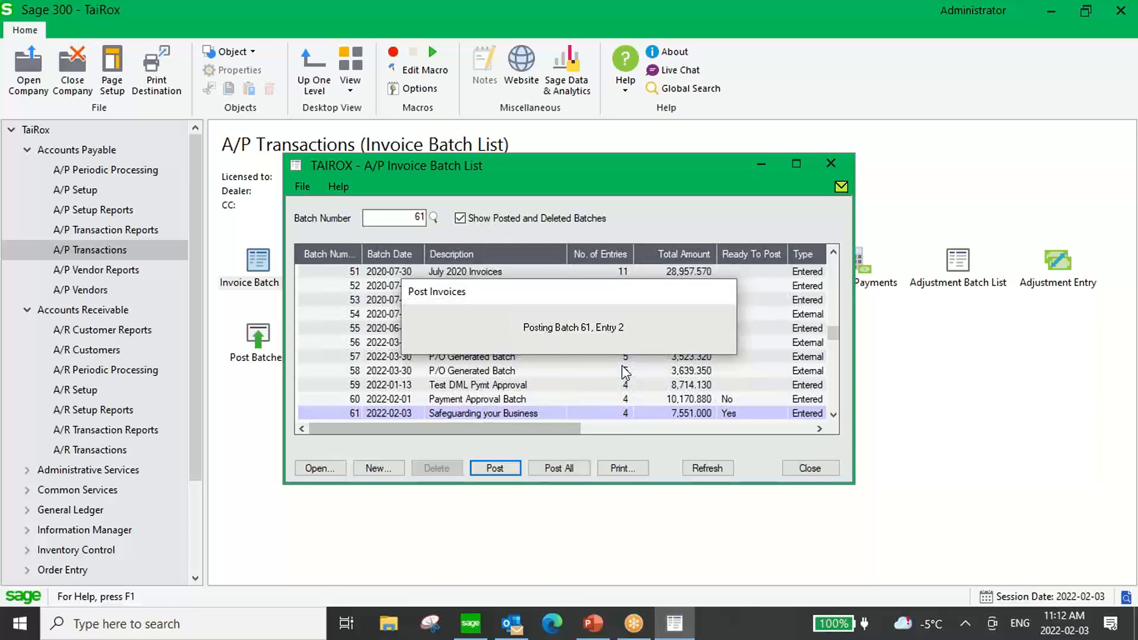
left_click(626, 458)
left_click(809, 468)
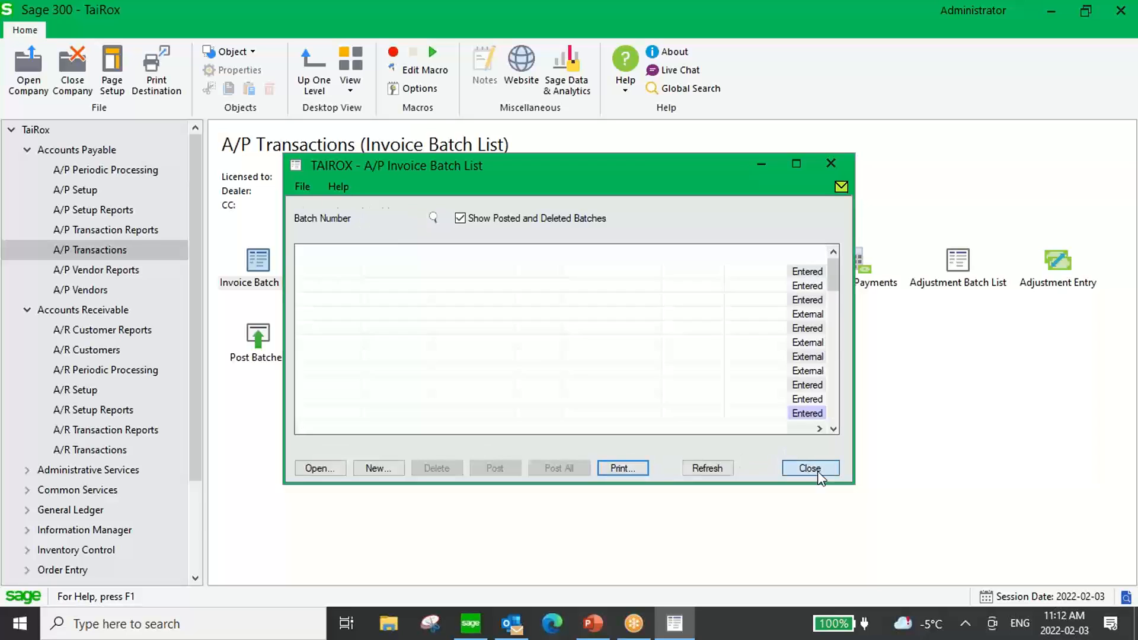
Open A/P Payment Entry and create a new payment batch described as "Safeguarding your Business".
double_click(571, 261)
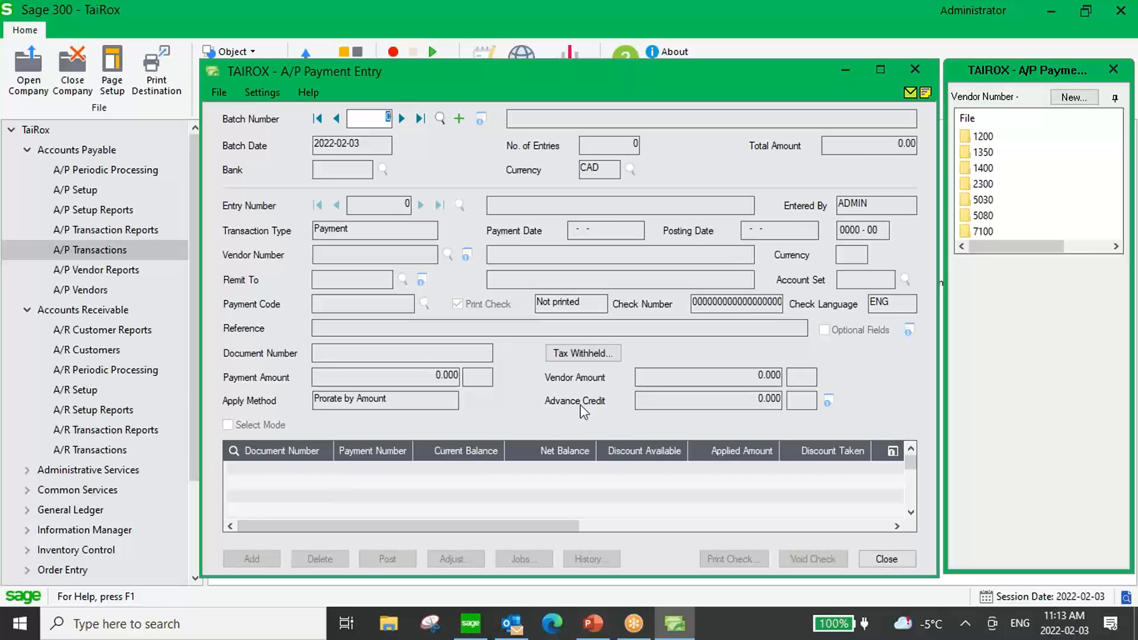
left_click(459, 119)
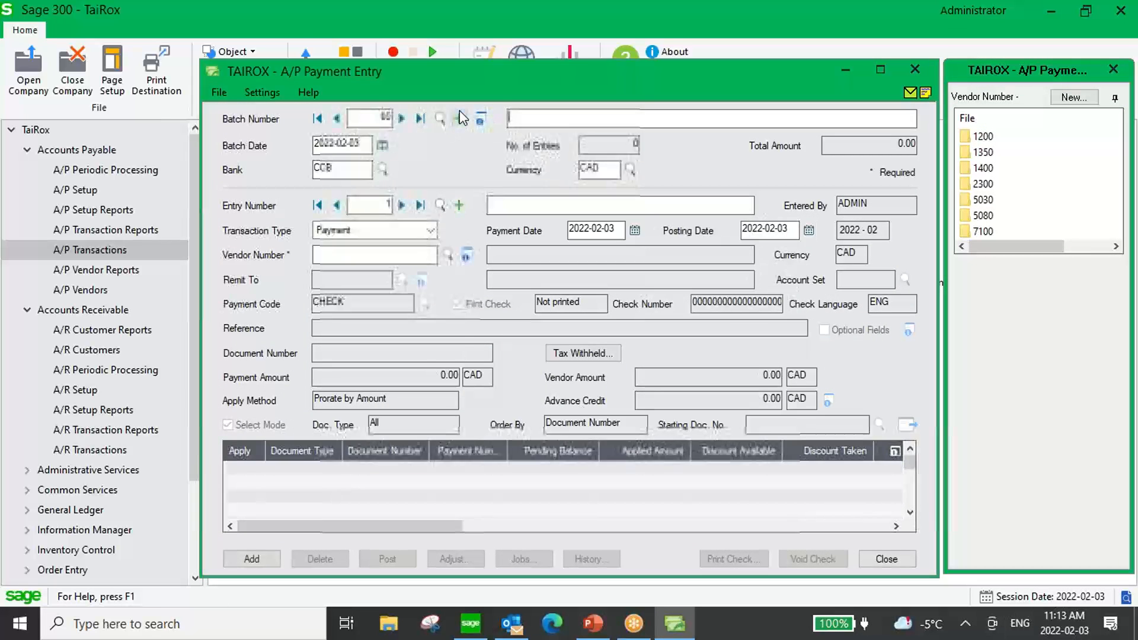
type("Safe")
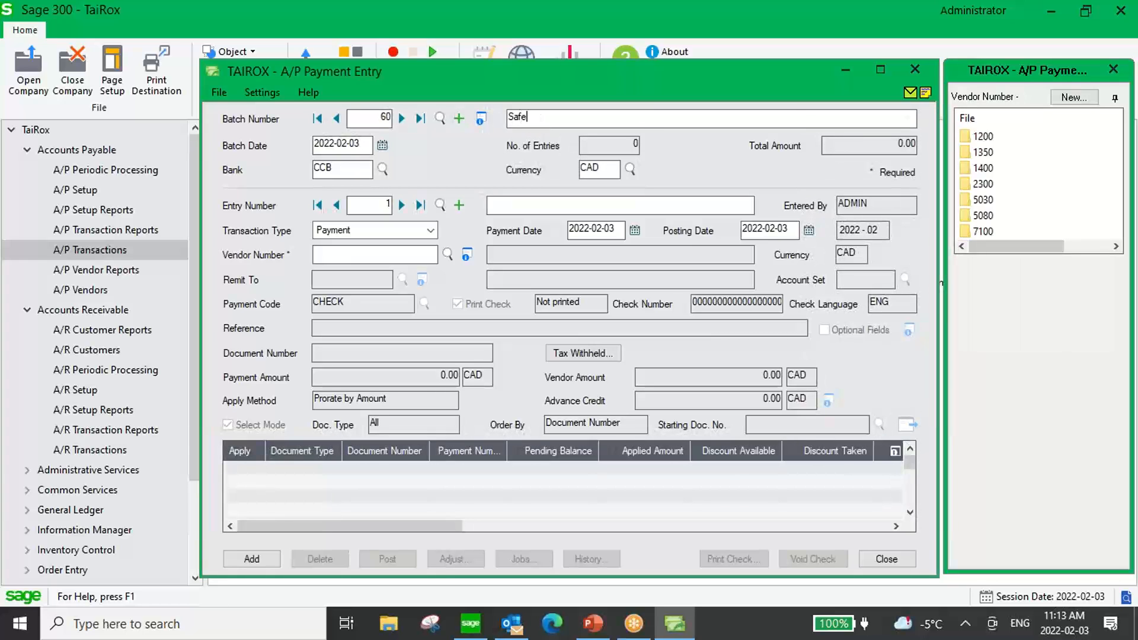
type("guarding your Business")
Add a payment entry for vendor 1200, Chloride Systems, applied to invoice 220203.
left_click(379, 253)
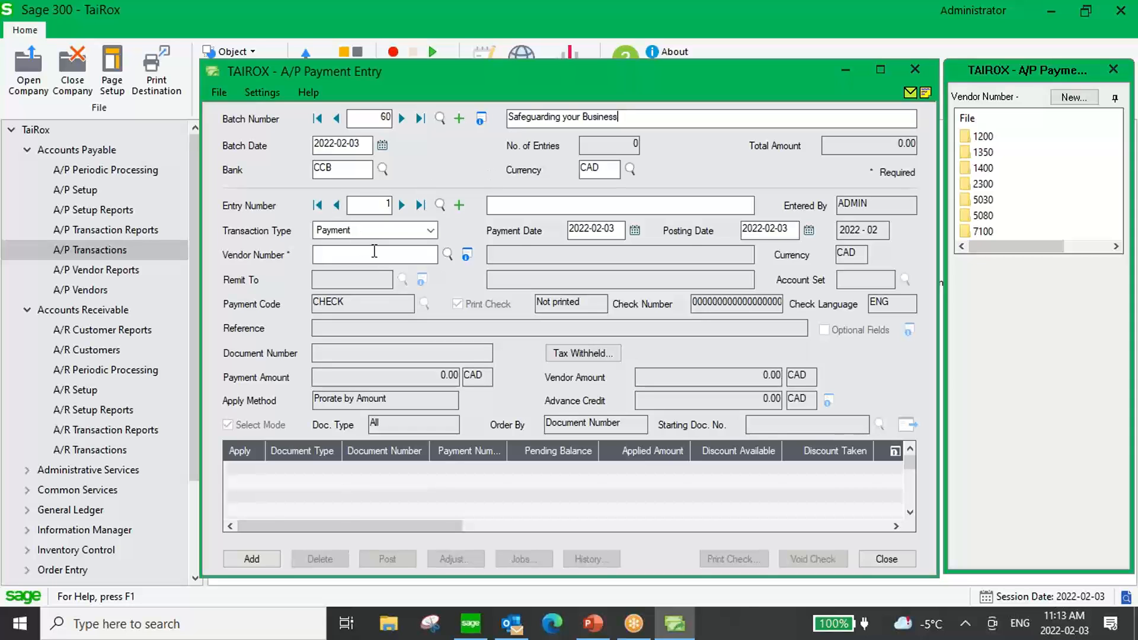
type("1200")
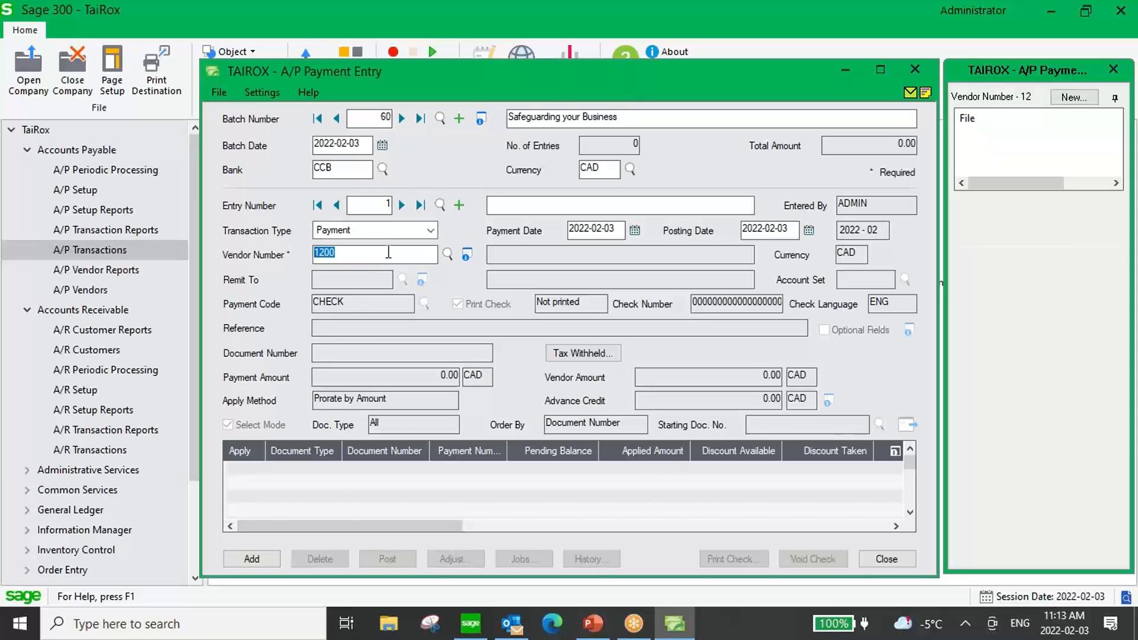
key("Tab")
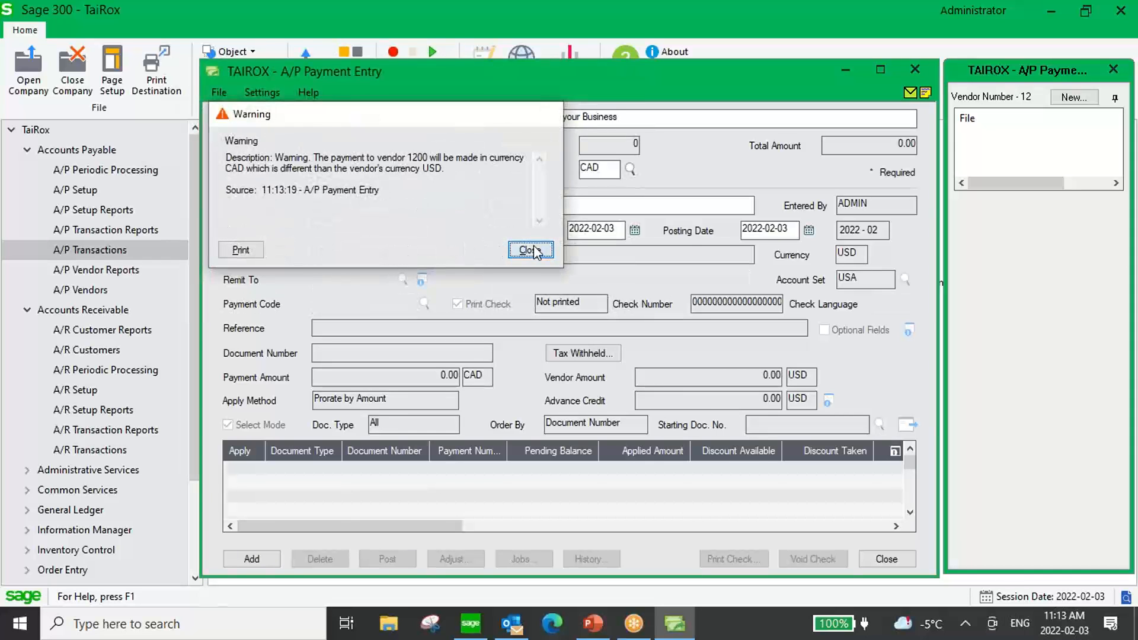
left_click(517, 251)
left_click(908, 423)
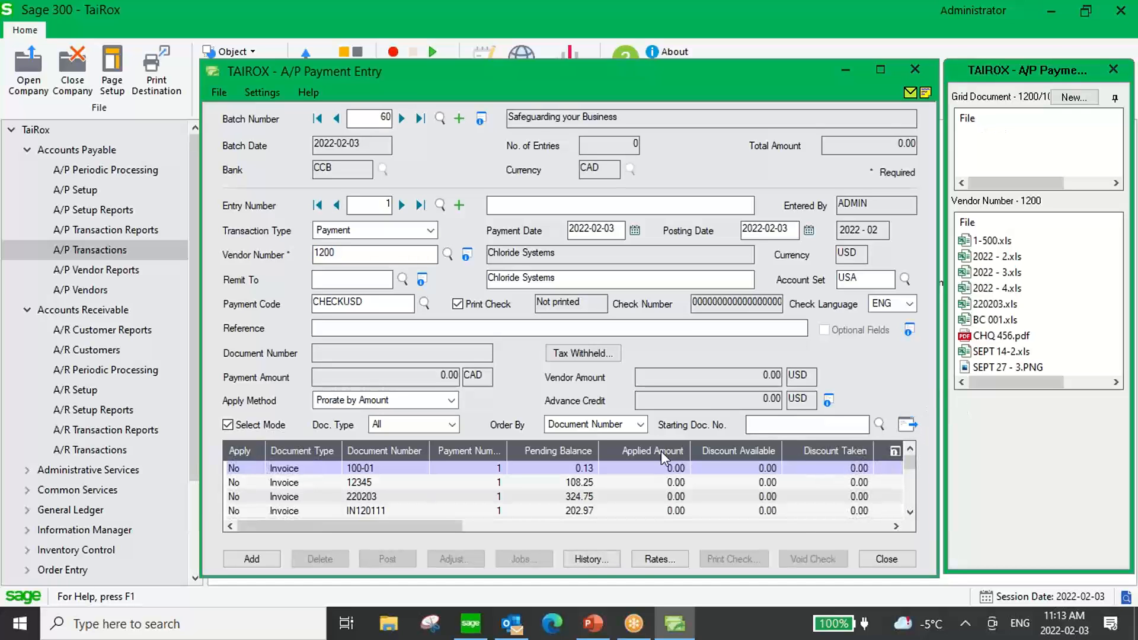
double_click(240, 496)
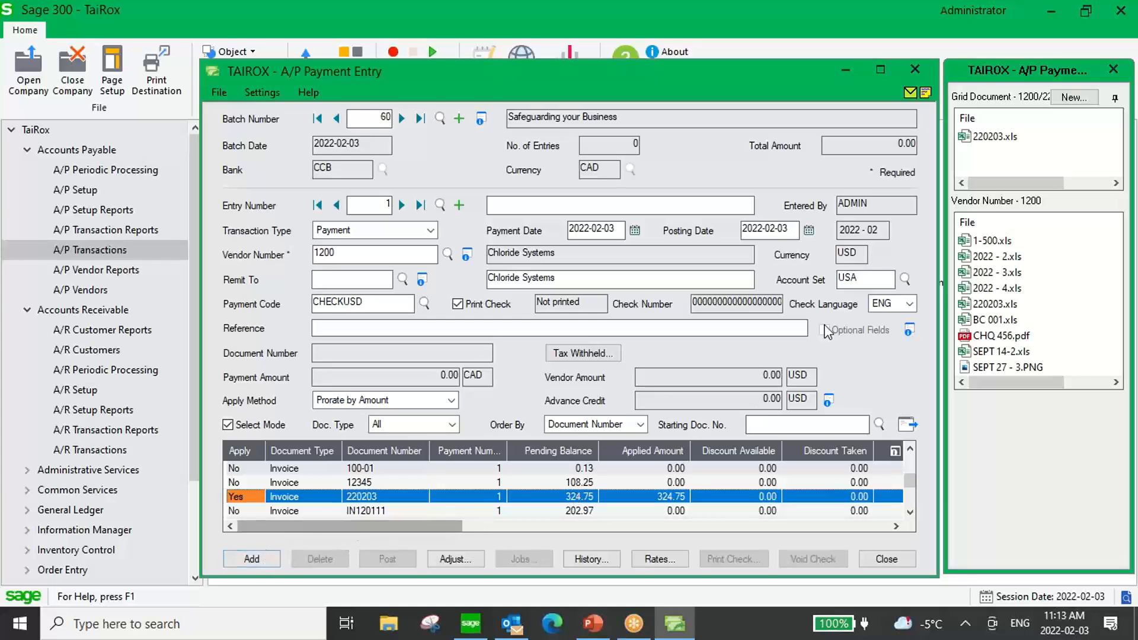
mouse_move(983, 145)
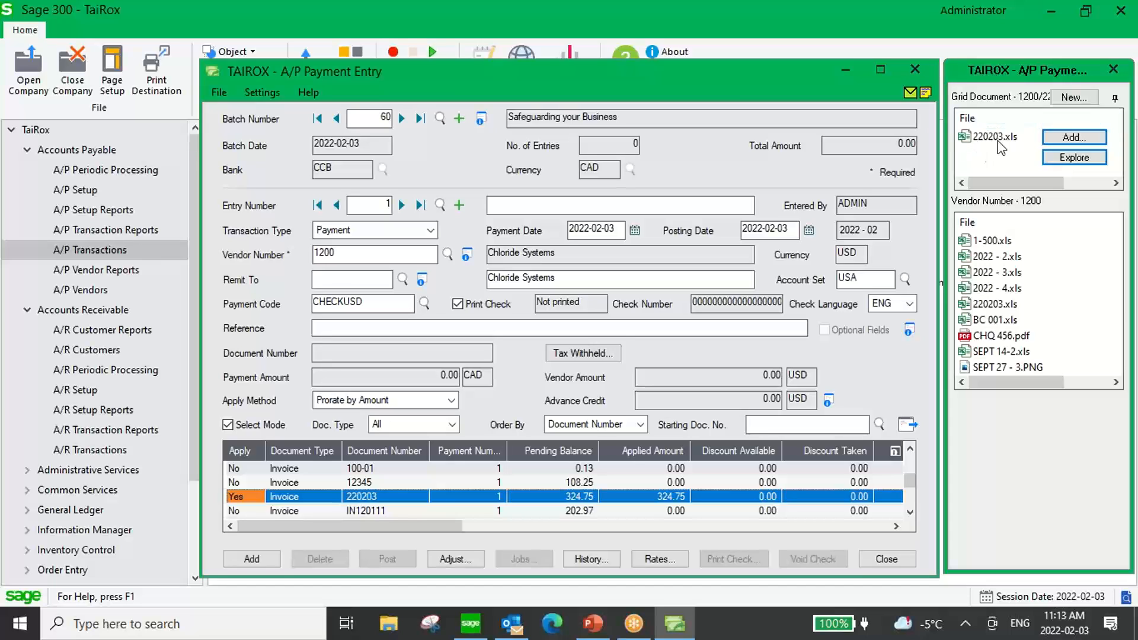
mouse_move(991, 239)
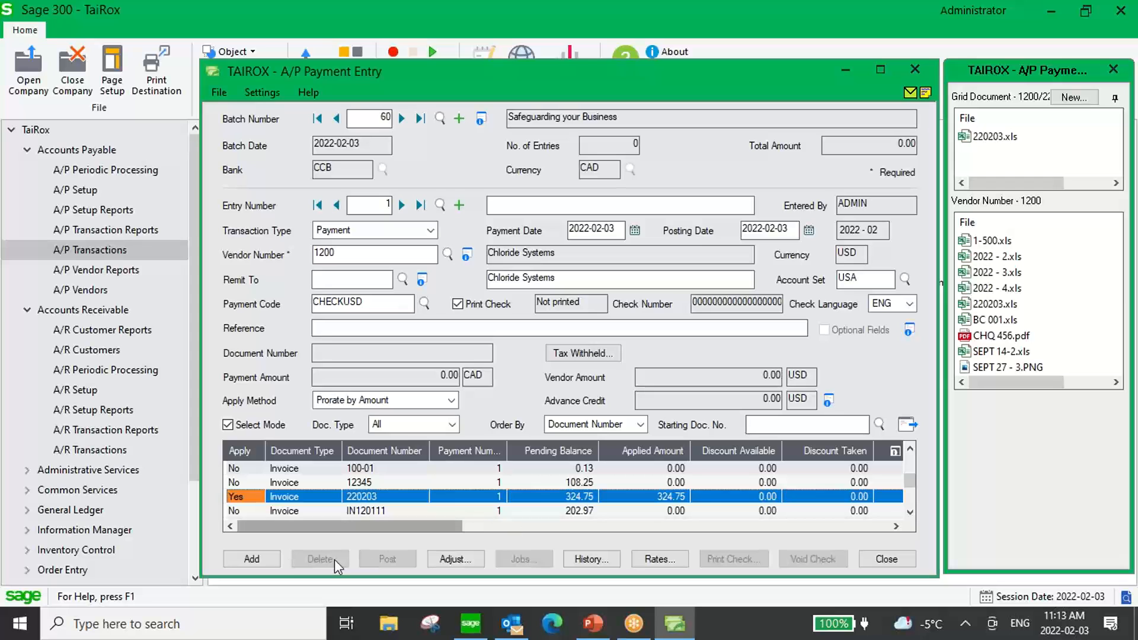
left_click(253, 559)
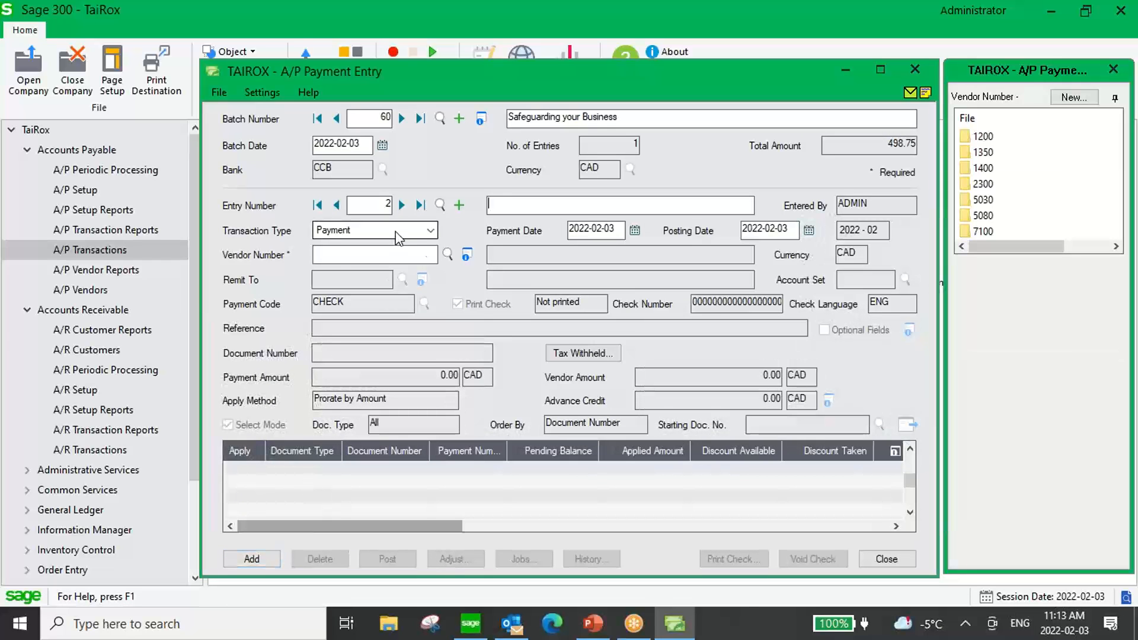
Add a payment entry for vendor 1400, Coastal Heating of Ottawa, applied to invoice 2202032.
left_click(448, 255)
double_click(194, 268)
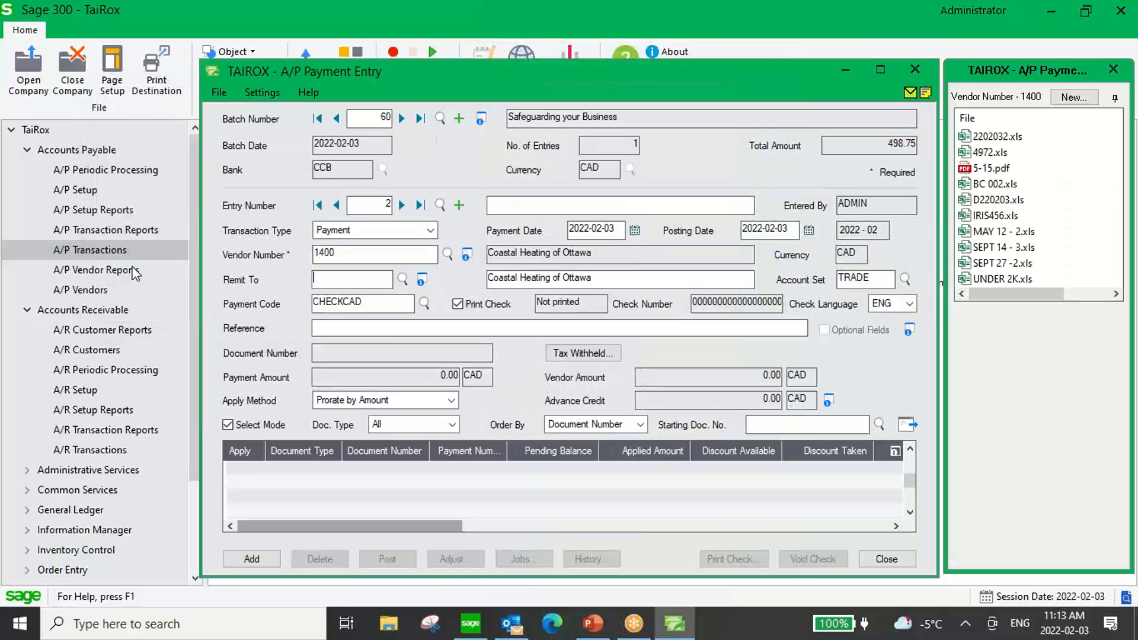
left_click(907, 425)
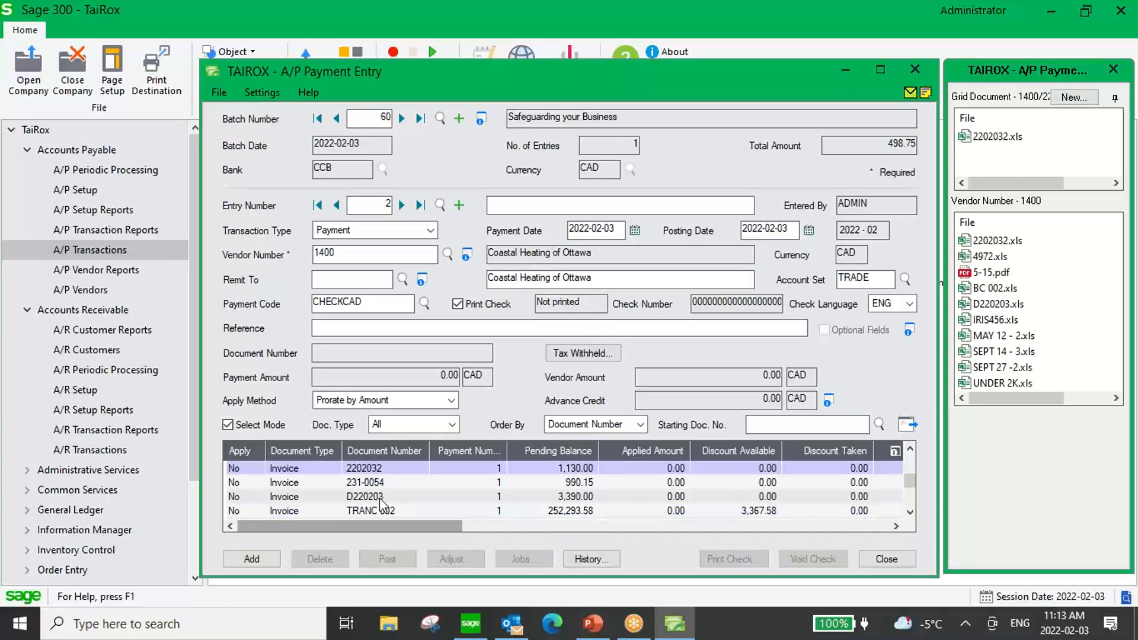
left_click(372, 469)
left_click(560, 470)
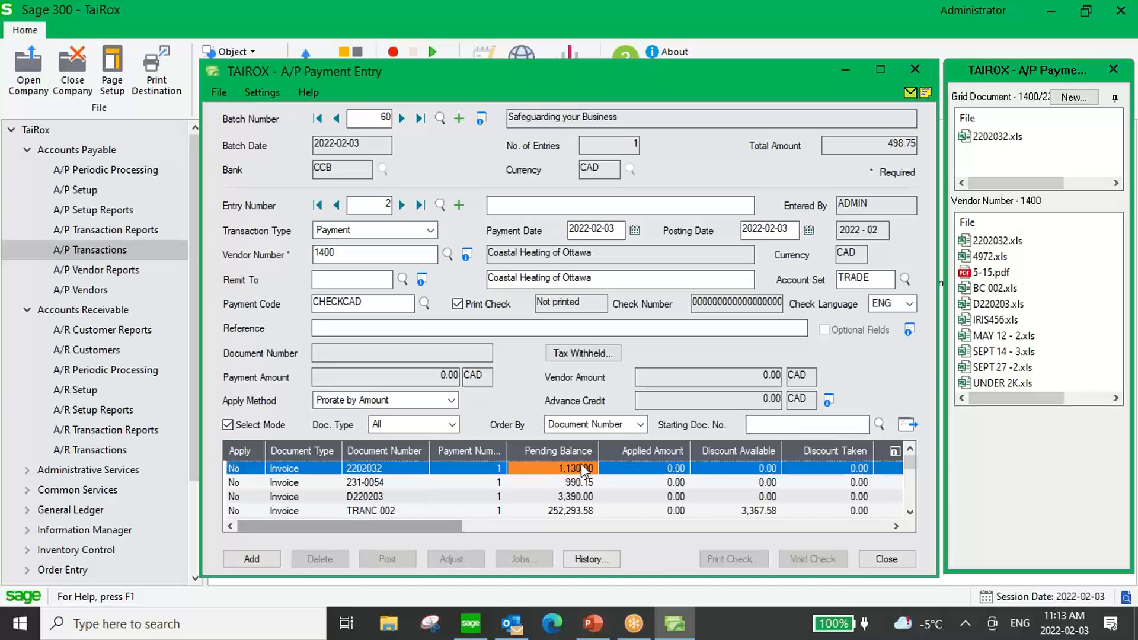
double_click(237, 468)
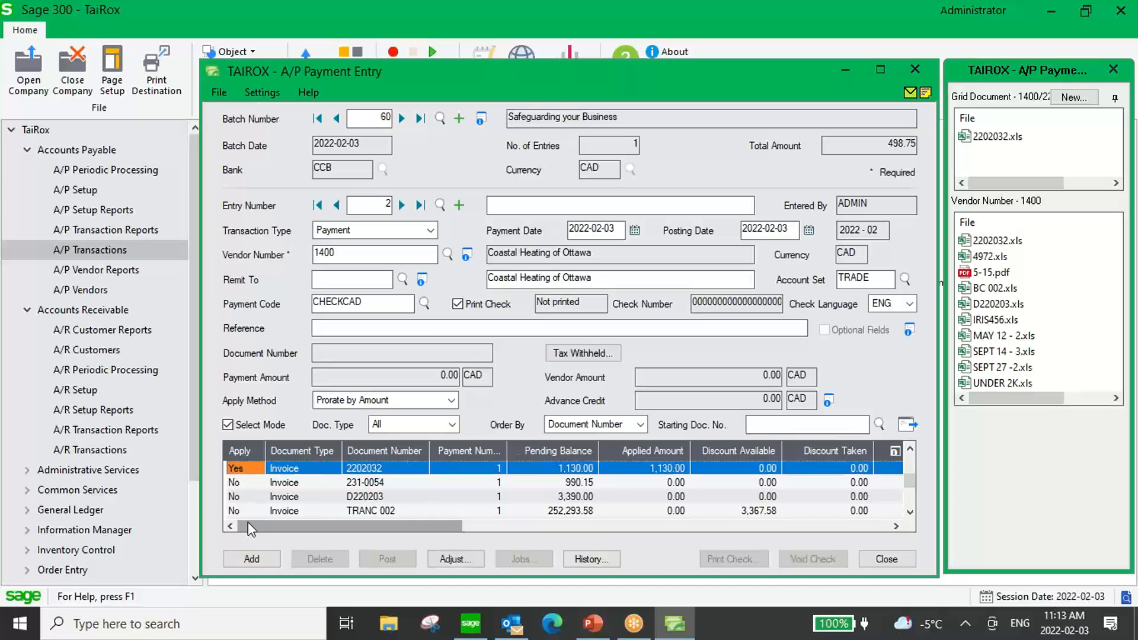
left_click(251, 559)
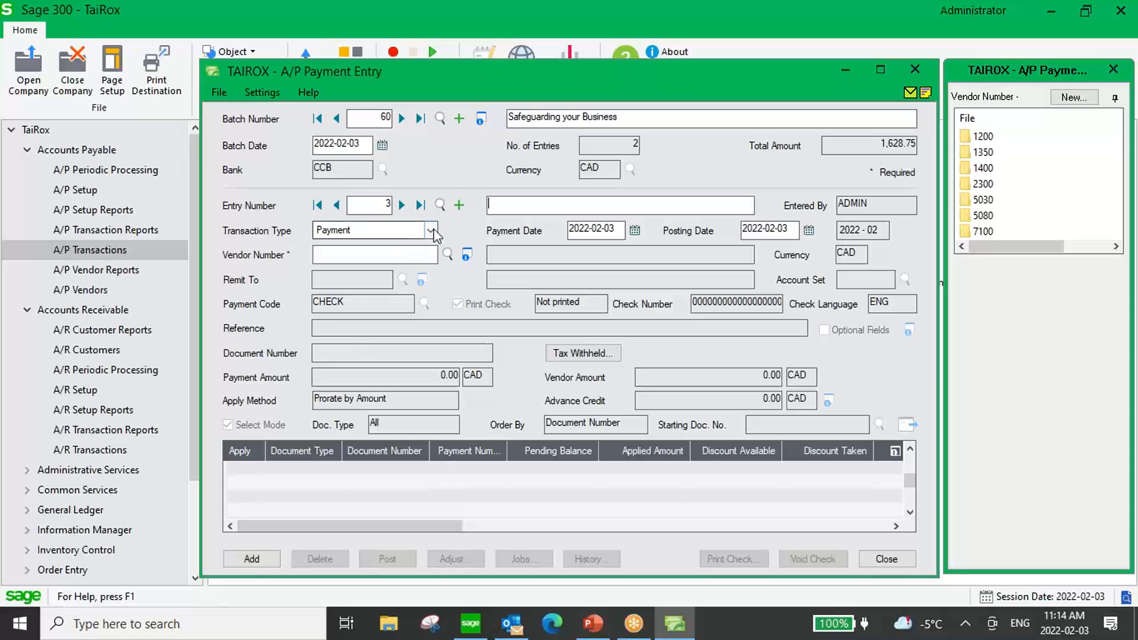
Add a payment entry for vendor 1350, Excide Industrial Batteries, applied to payment number 1 of invoice 2202034.
left_click(431, 256)
type("1350")
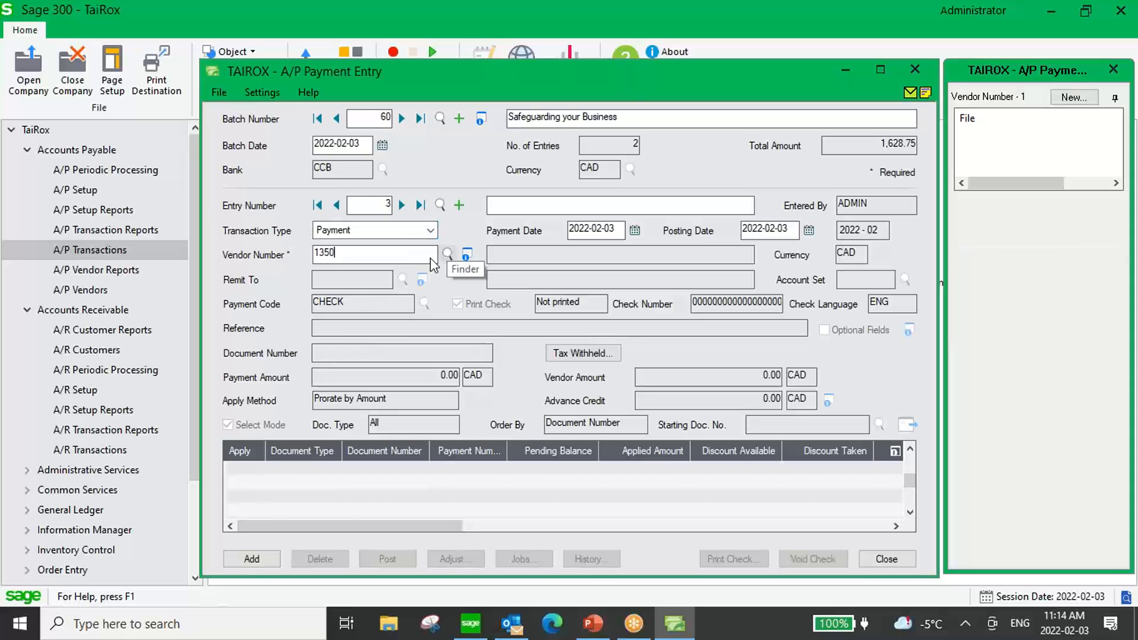
key("Tab")
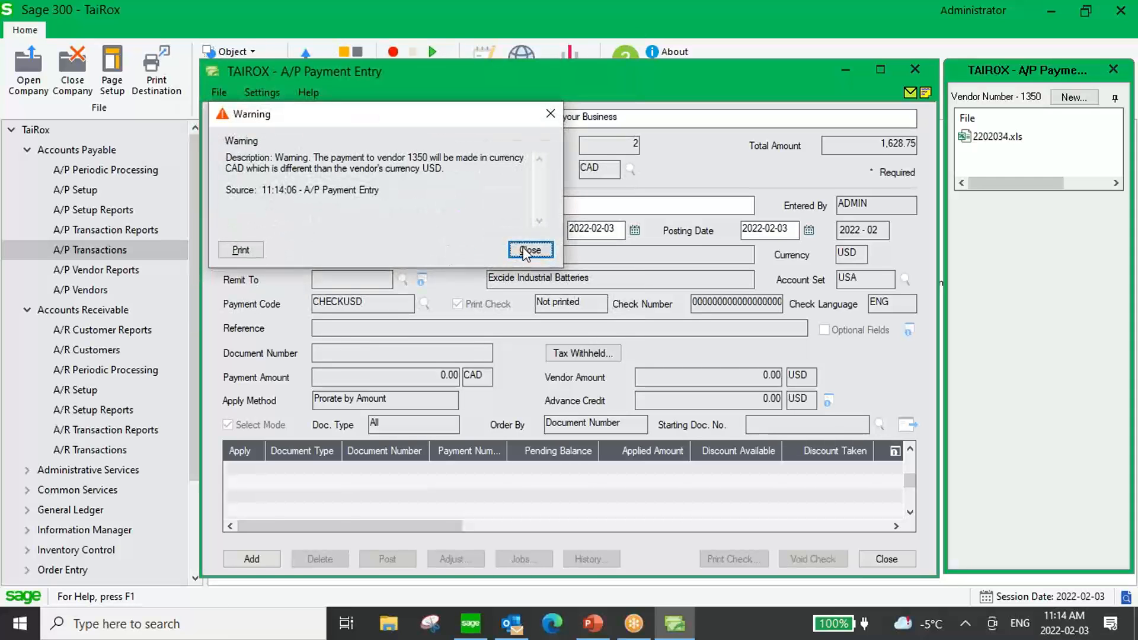
left_click(530, 250)
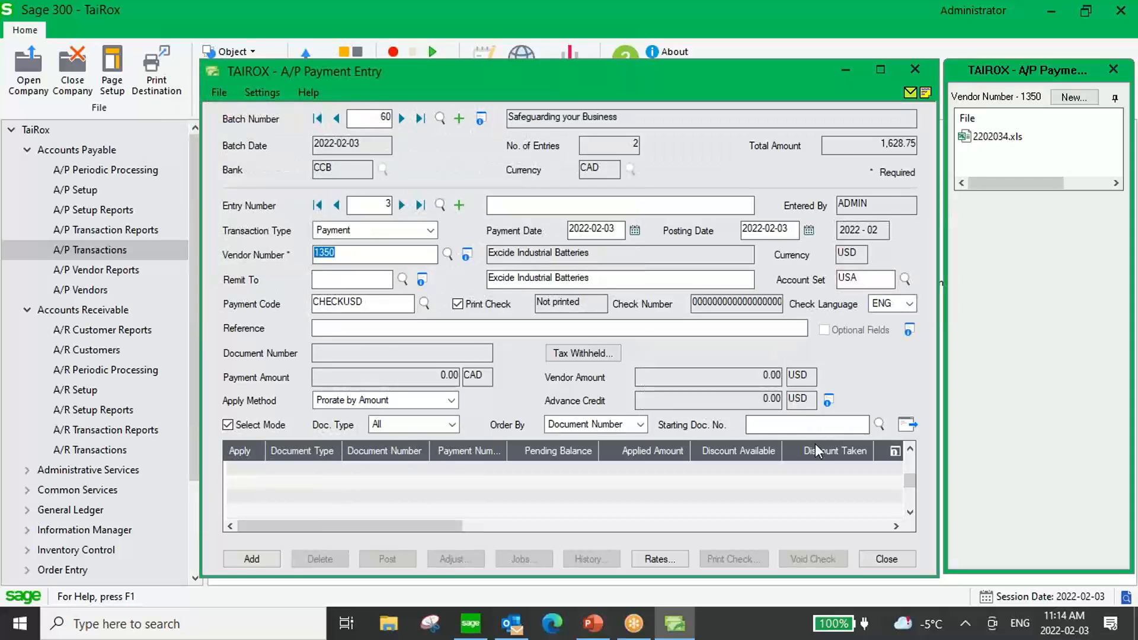
left_click(904, 426)
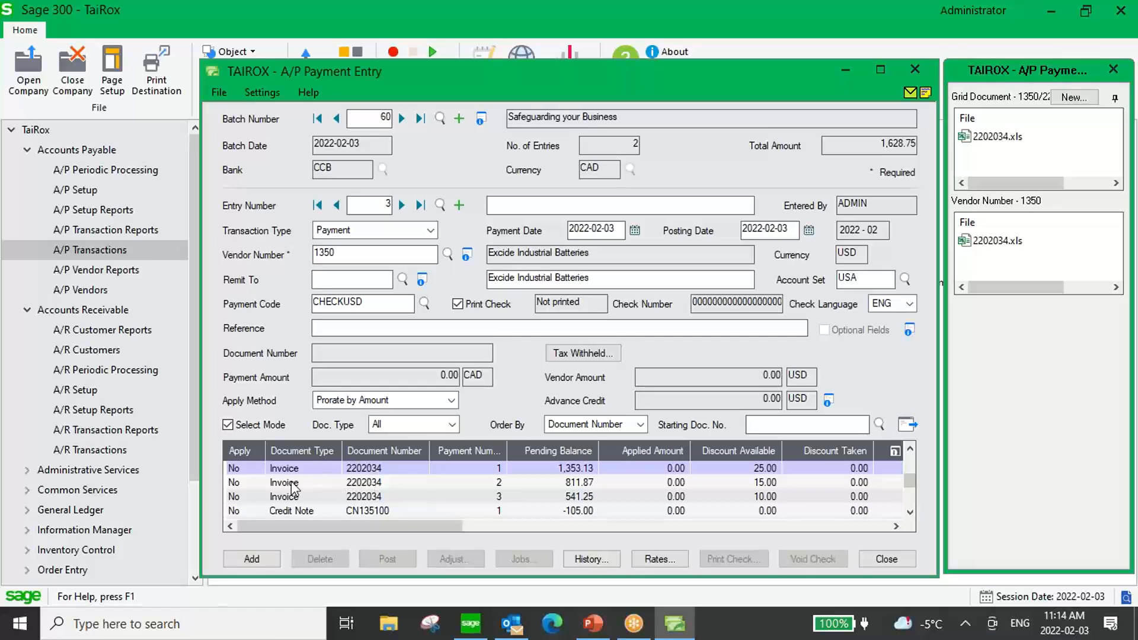
double_click(237, 468)
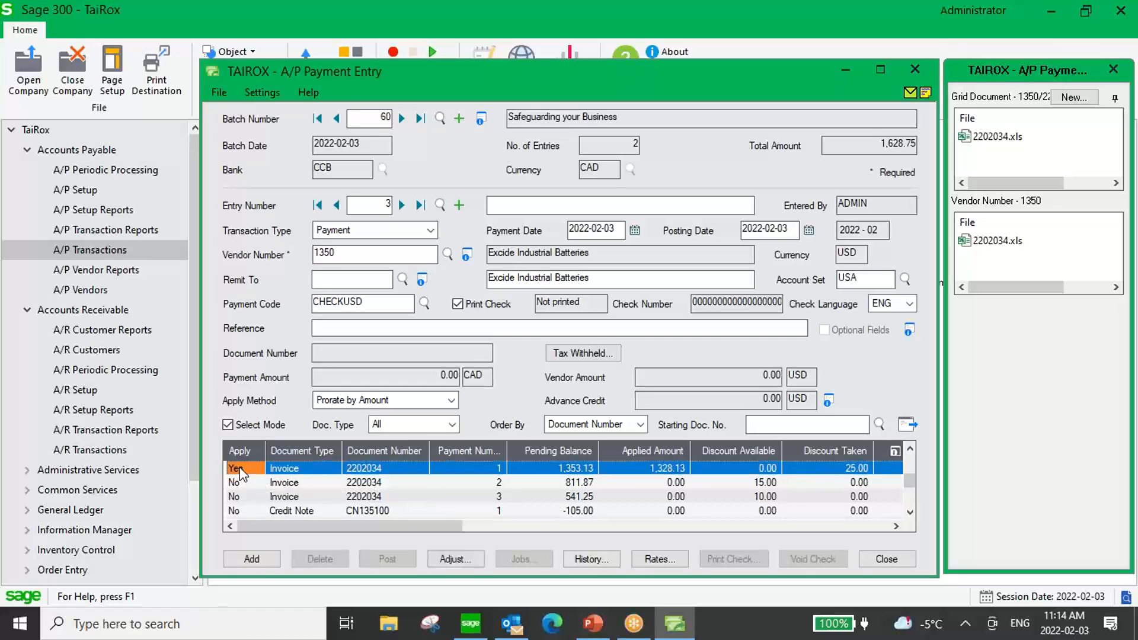
left_click(251, 559)
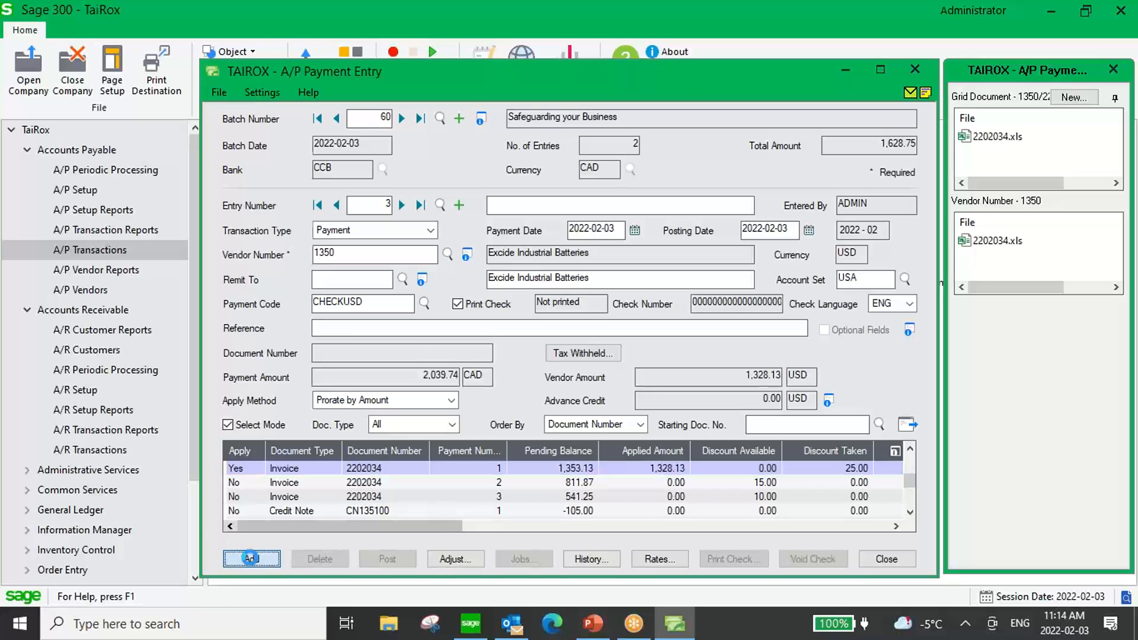
left_click(250, 559)
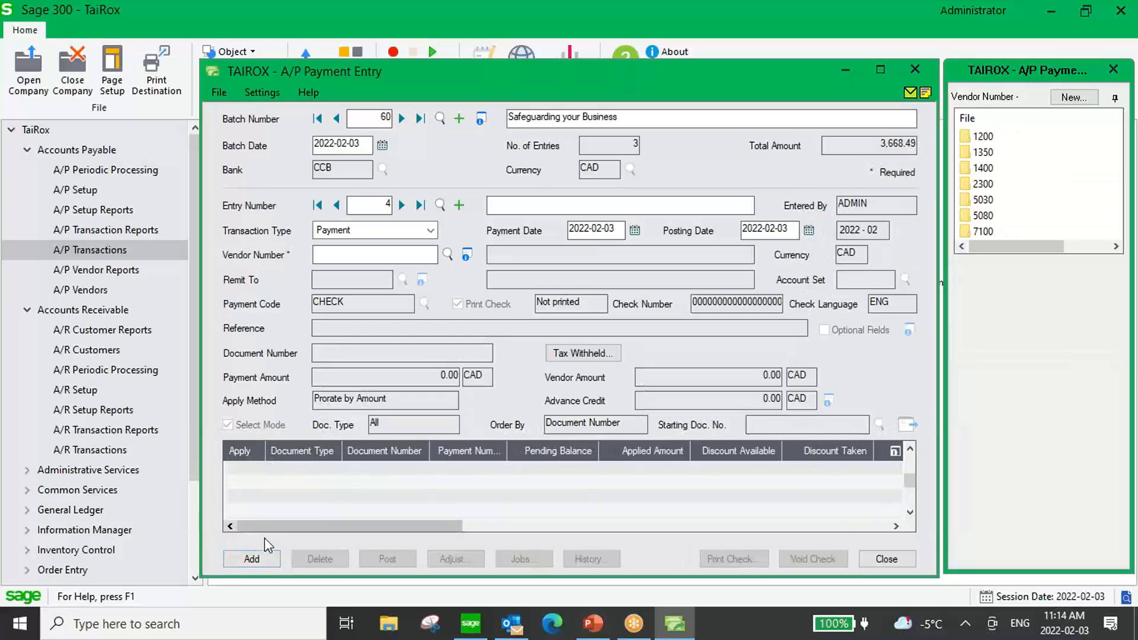
Add another payment entry for vendor 1200, Chloride Systems, applied to invoice INV101.
left_click(420, 254)
key("Tab")
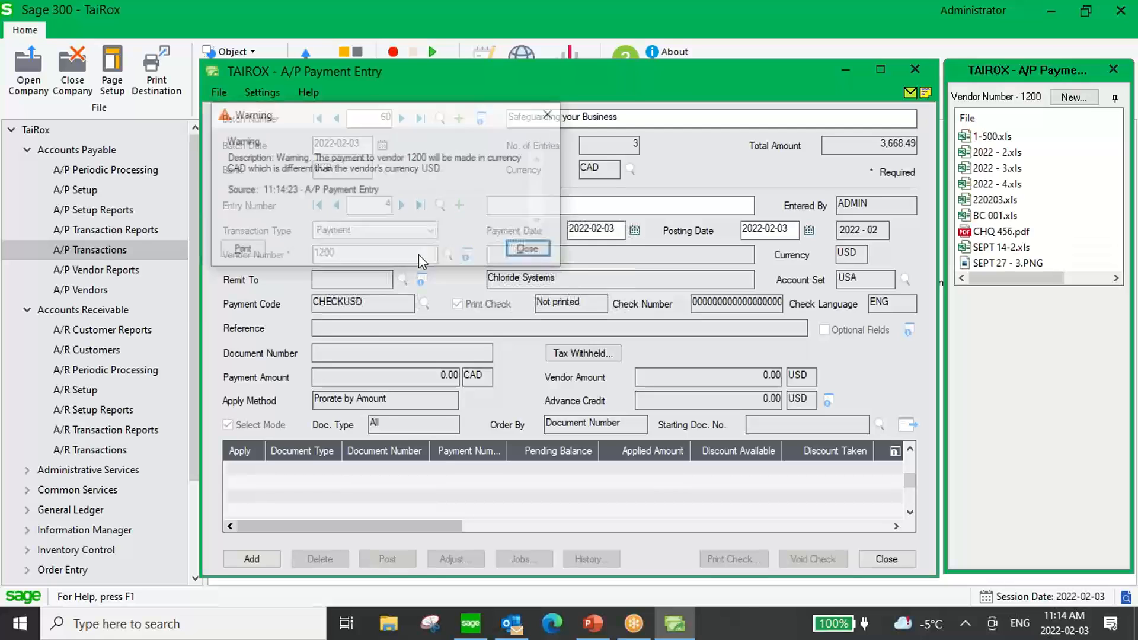
left_click(533, 249)
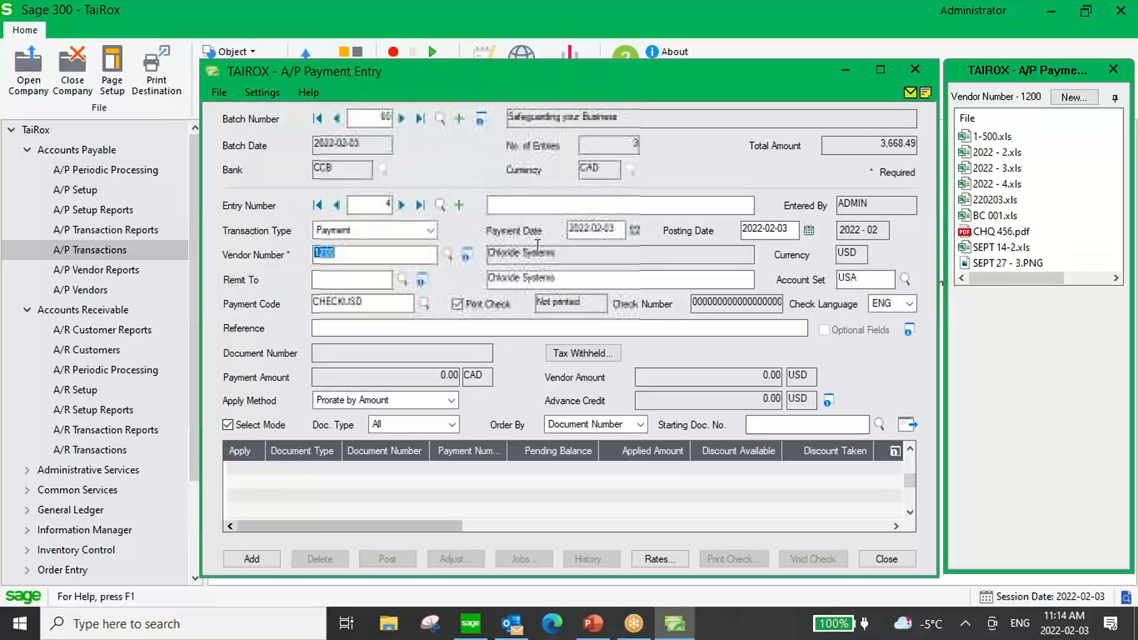
left_click(911, 425)
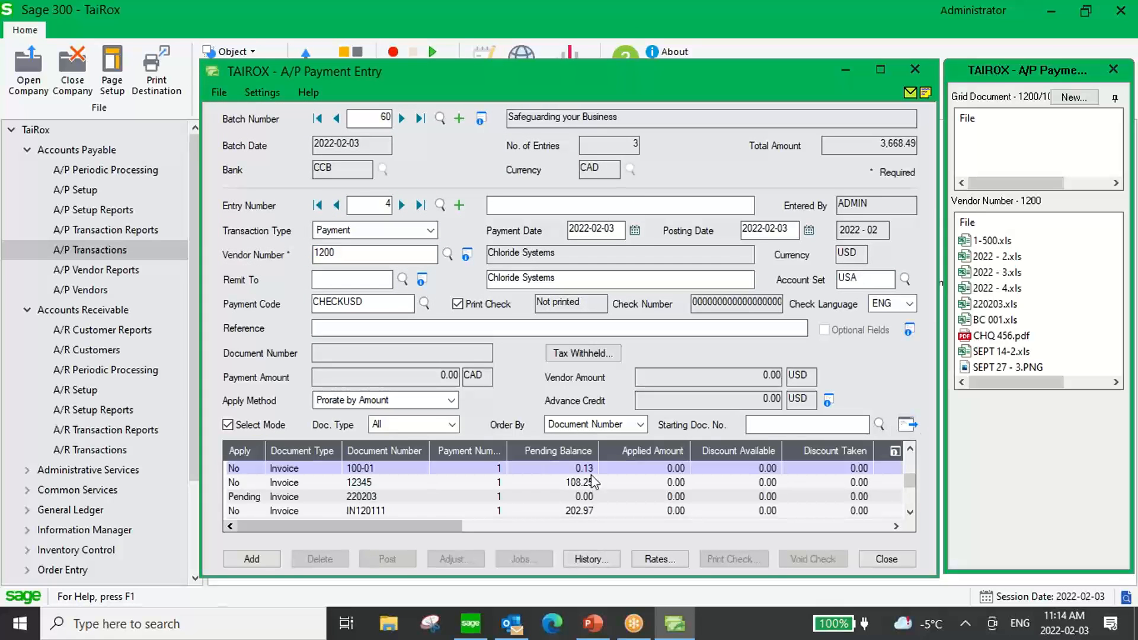
left_click(419, 483)
key("Down")
key("Down")
key("Down")
key("Down")
key("Down")
key("Down")
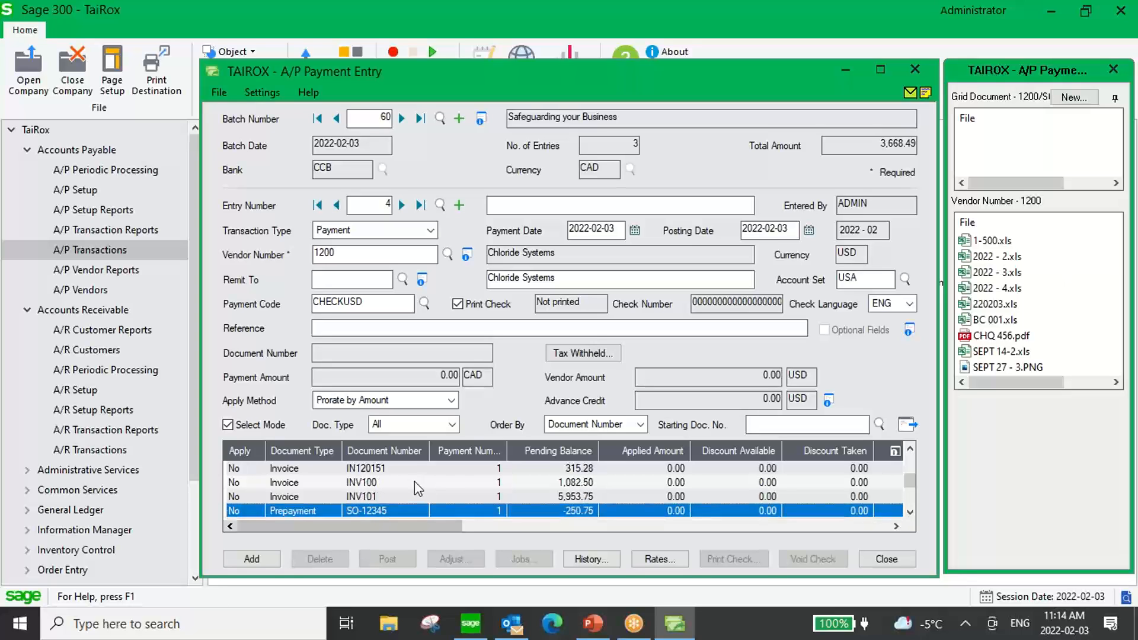
double_click(250, 497)
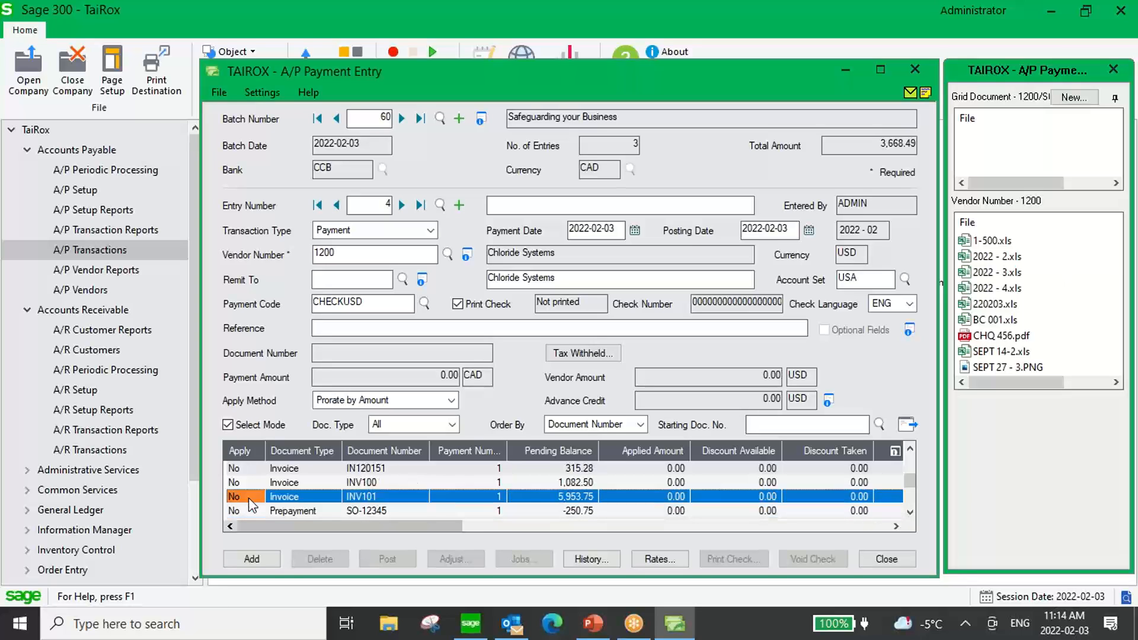
left_click(253, 558)
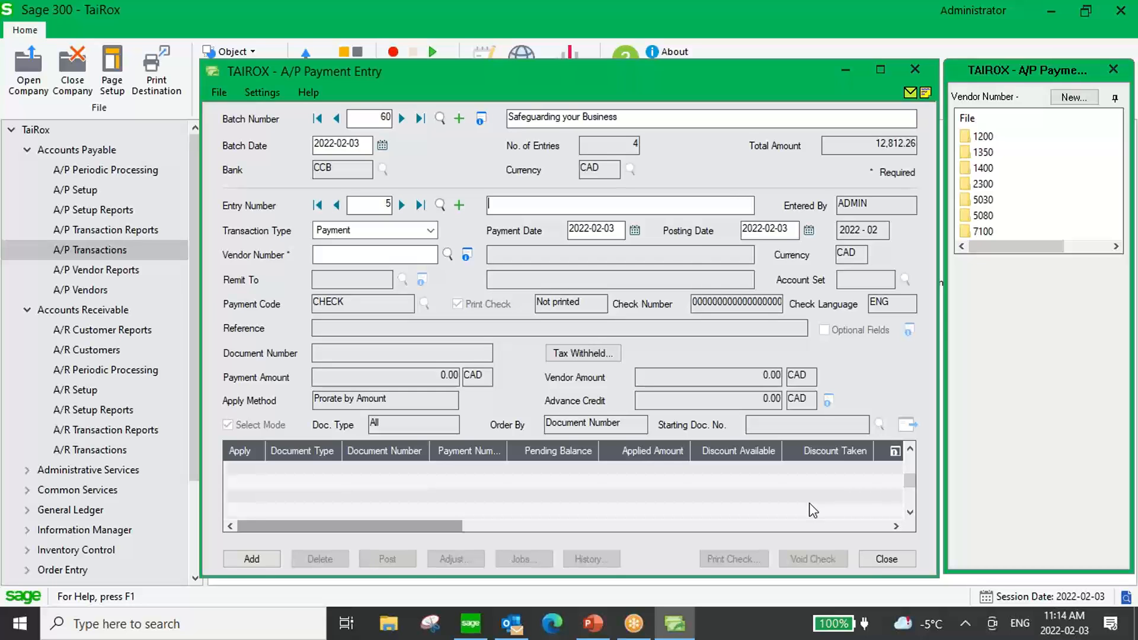
Close and reopen A/P Payment Entry, bring up payment batch 60 for review, and close the window again.
left_click(897, 562)
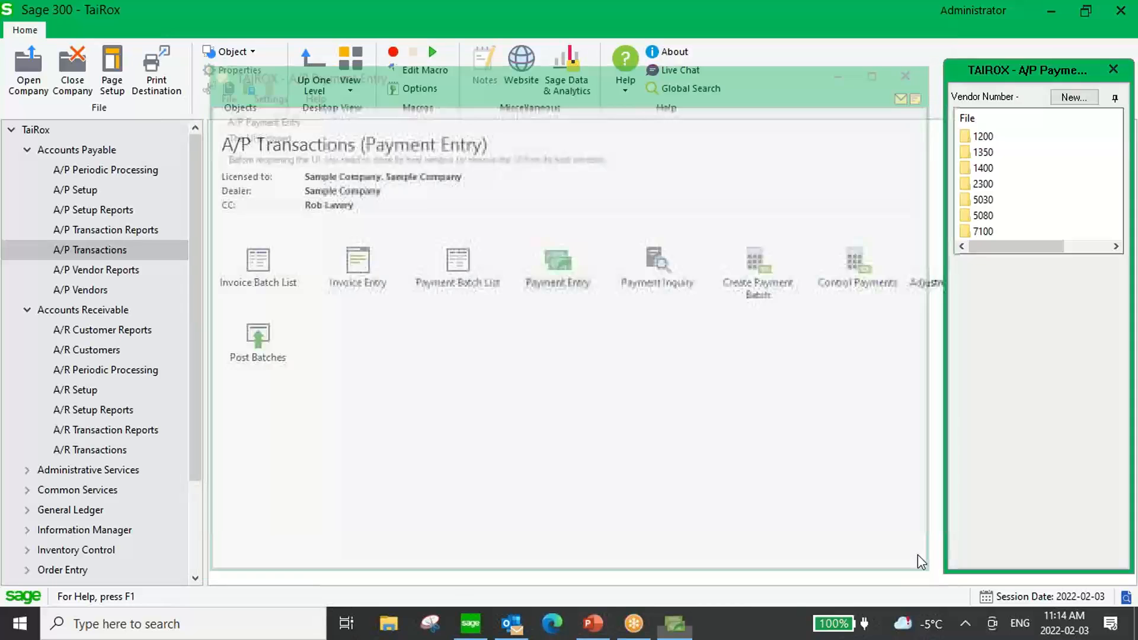
double_click(561, 267)
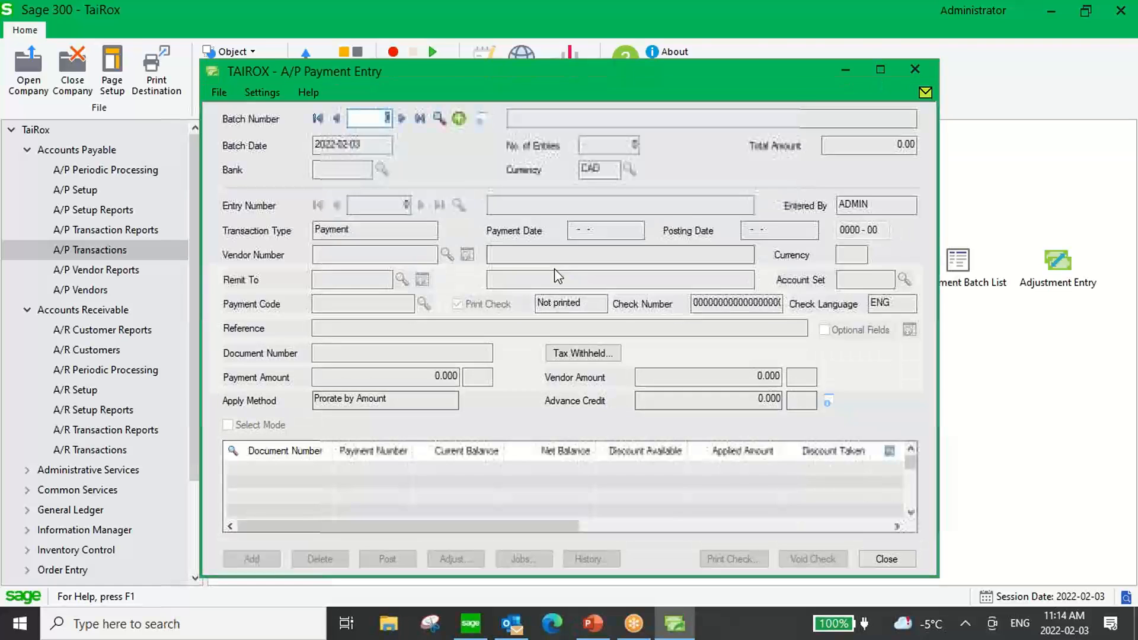
left_click(419, 120)
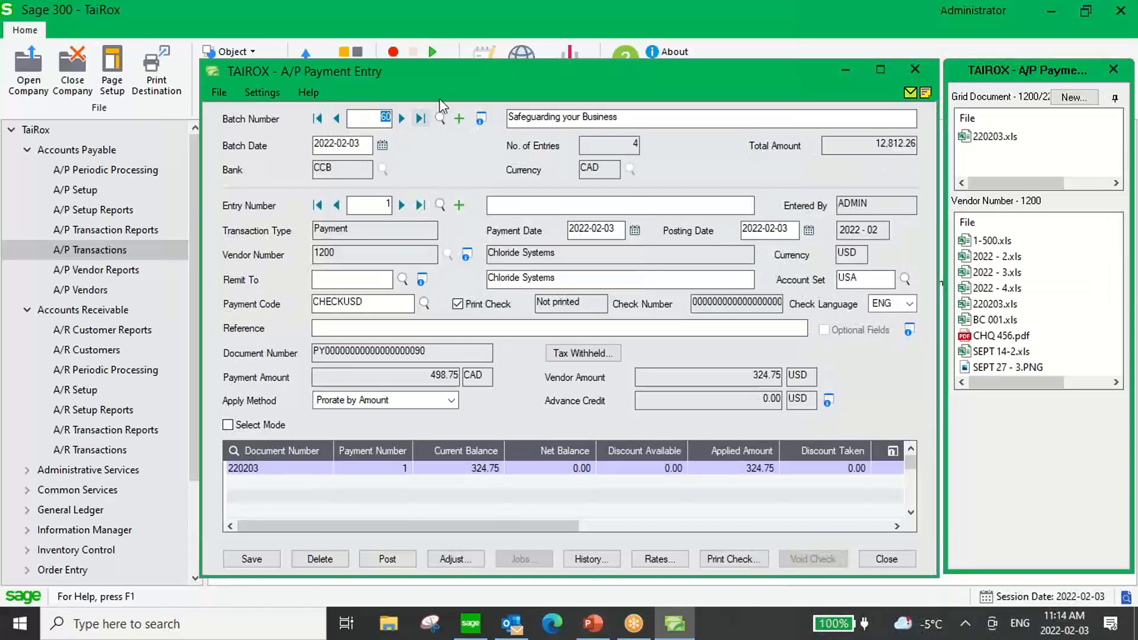
left_click_drag(461, 77, 438, 73)
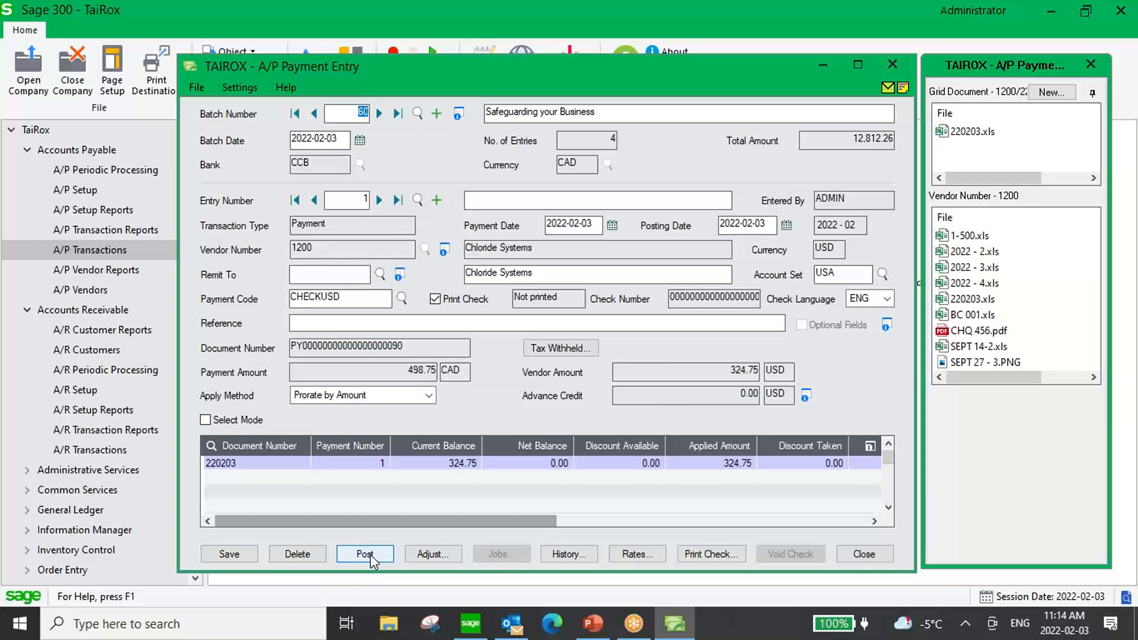
left_click(883, 557)
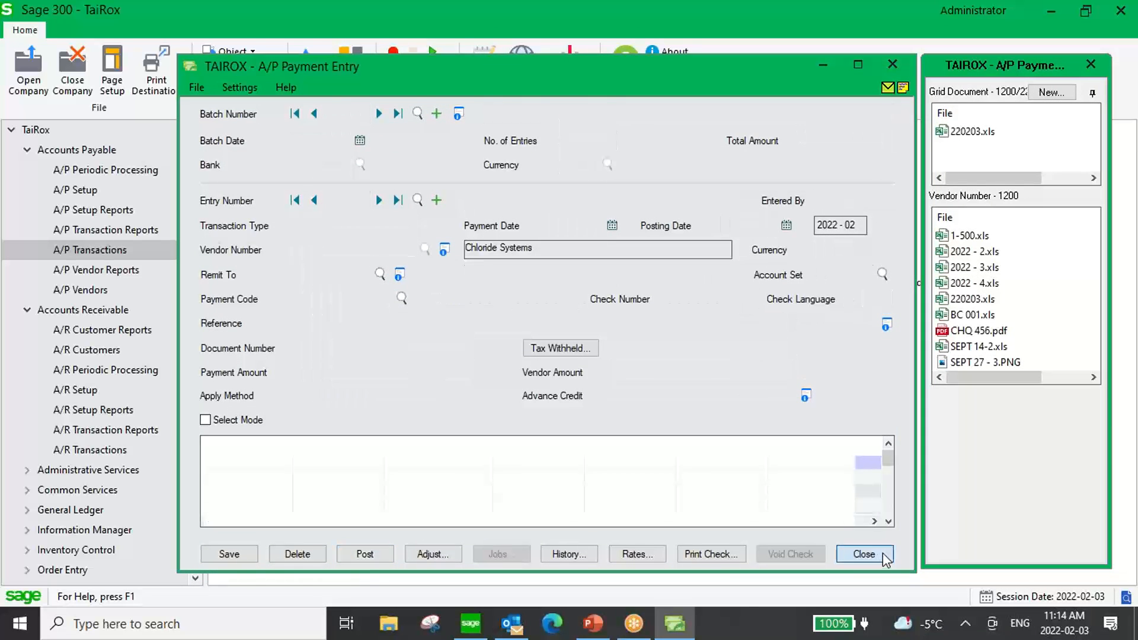
Open the Payment Batch List and select batch 60, Safeguarding your Business.
left_click(455, 264)
double_click(453, 262)
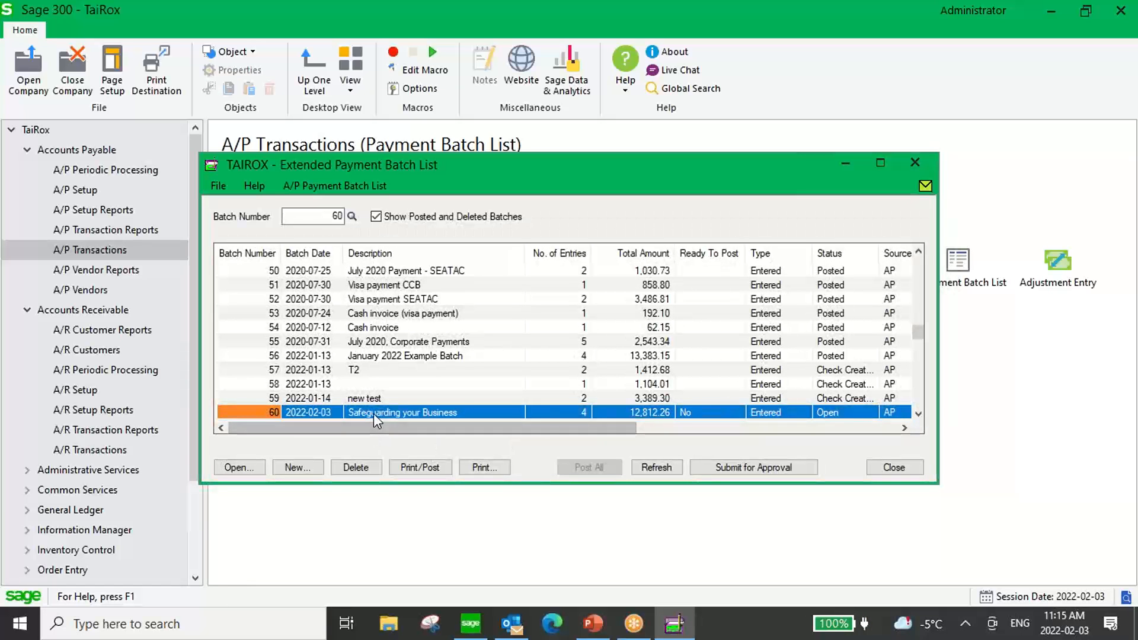
left_click(373, 414)
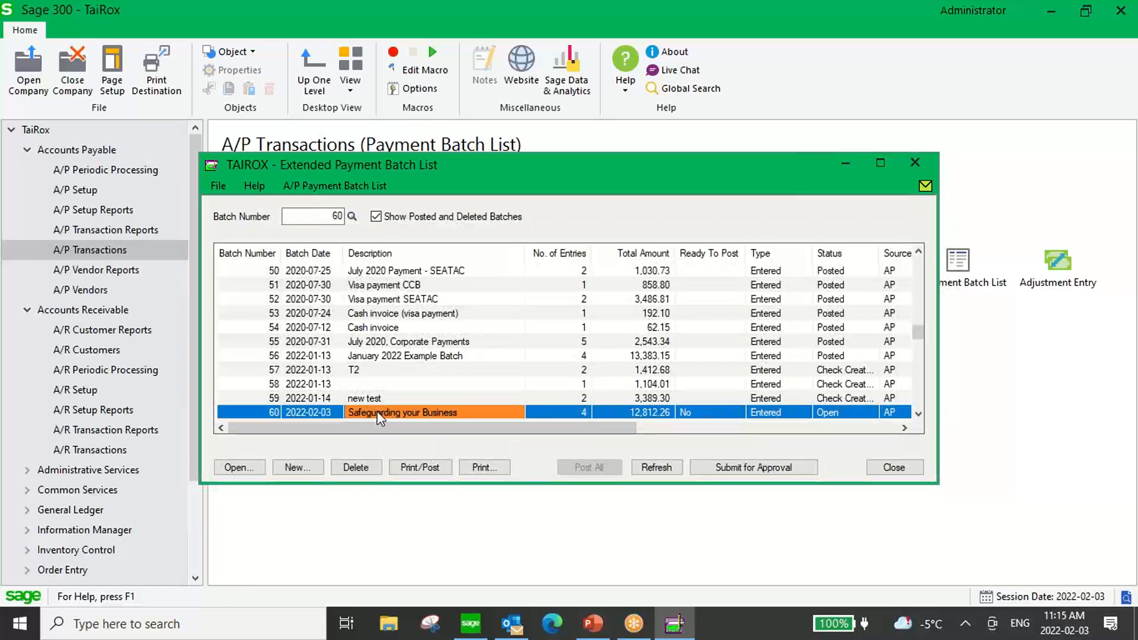
left_click(582, 412)
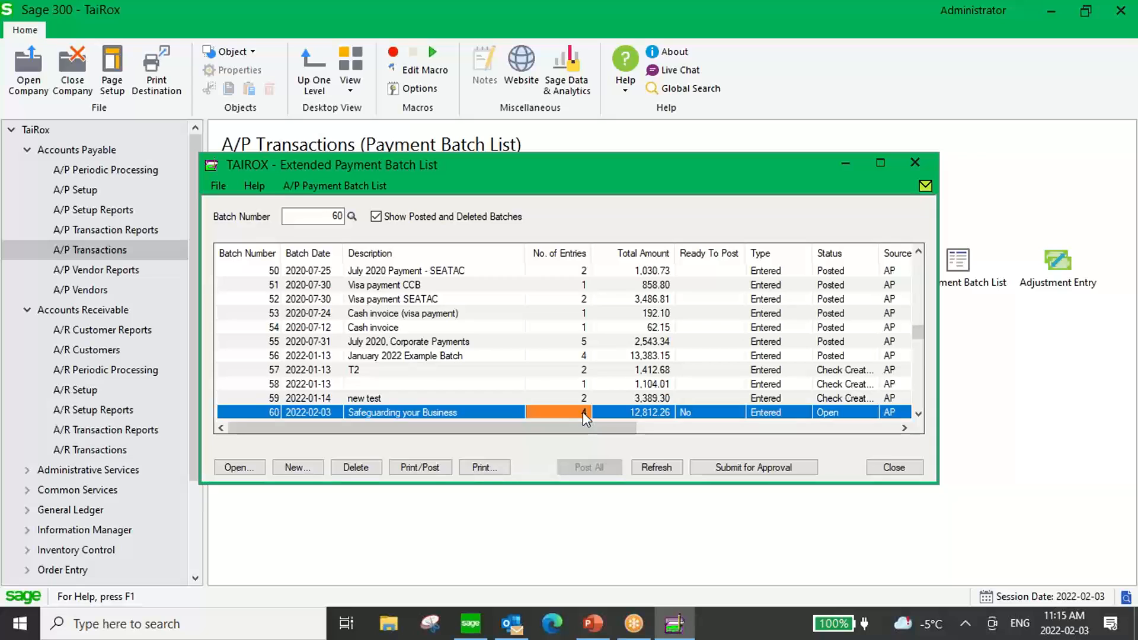
left_click(763, 468)
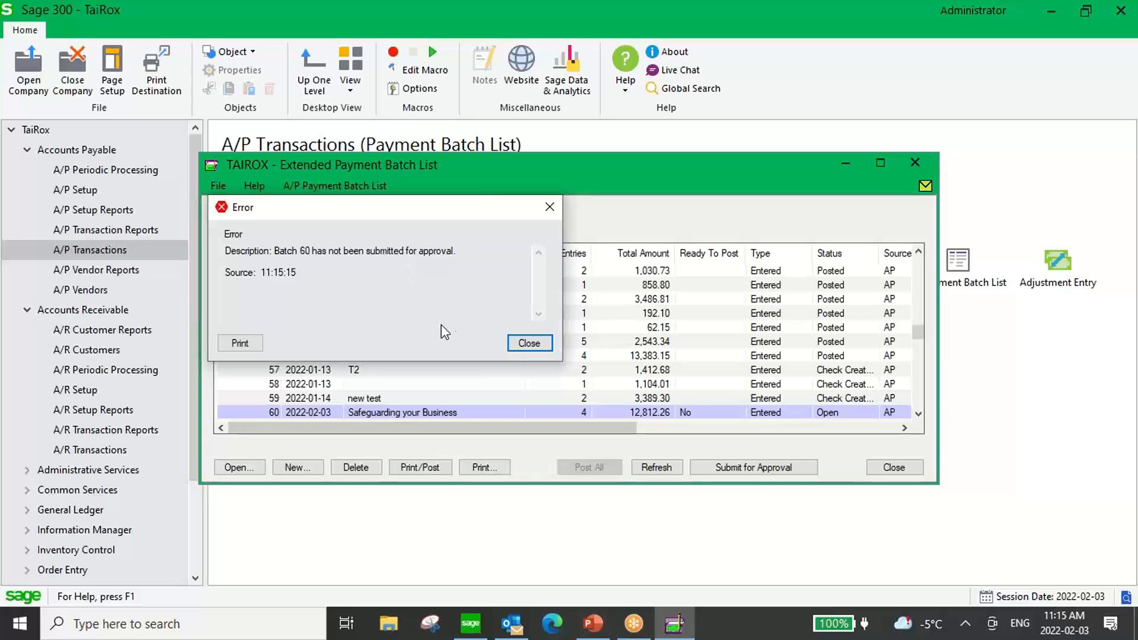
left_click(549, 209)
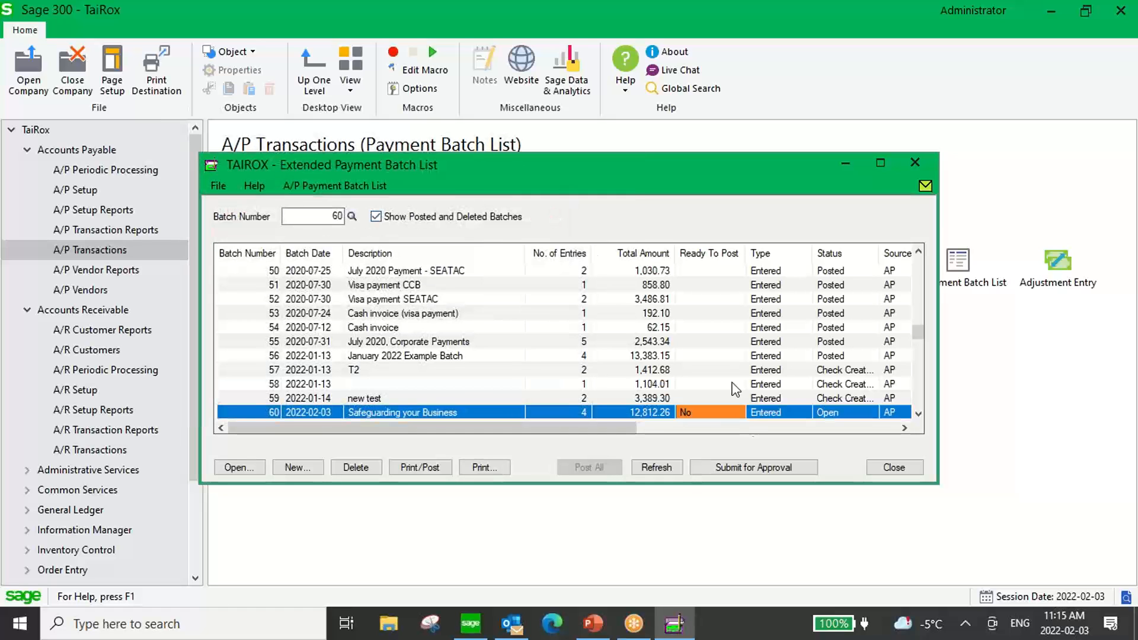
left_click(741, 465)
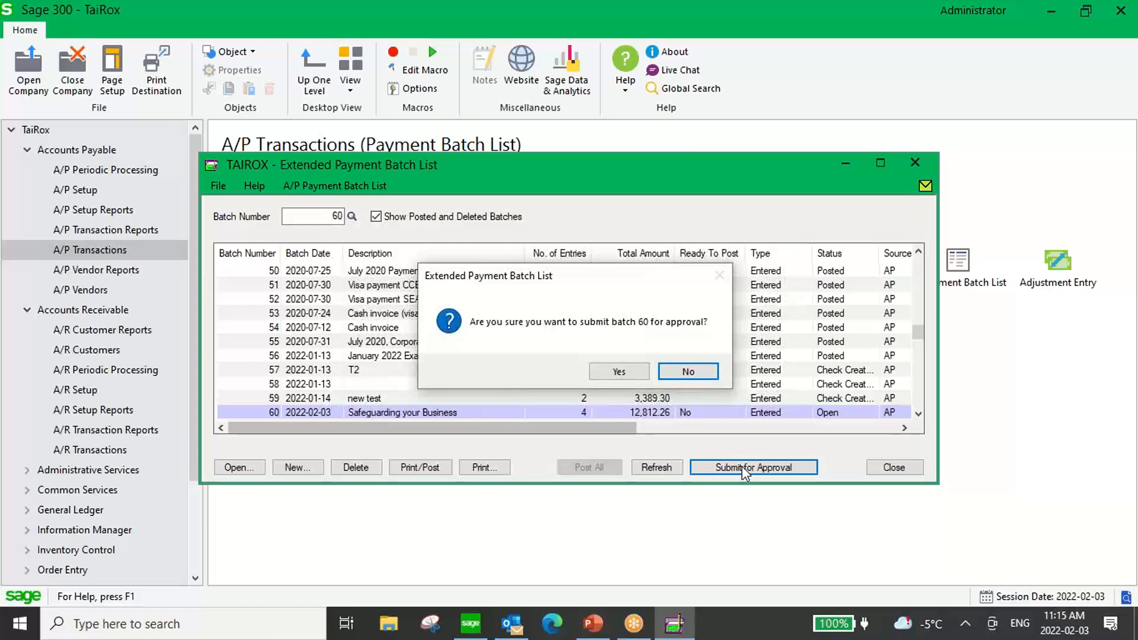
left_click(619, 371)
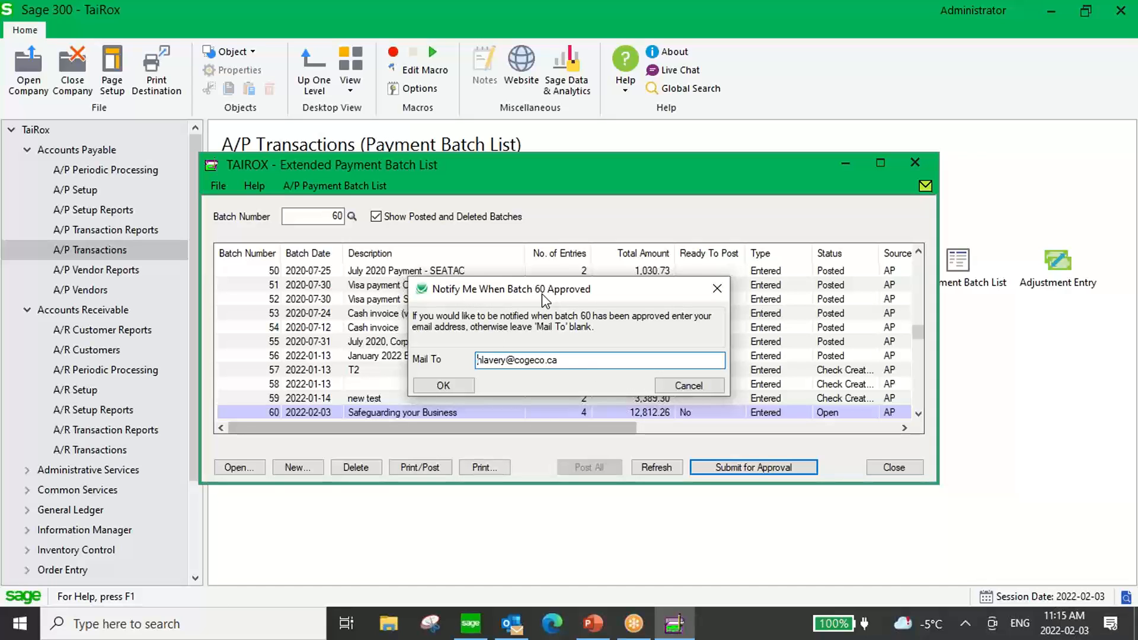
left_click_drag(530, 361, 569, 366)
left_click(681, 385)
Submit batch 60 for approval, keeping the prefilled notification e-mail address, and close the Payment Batch List.
left_click(759, 470)
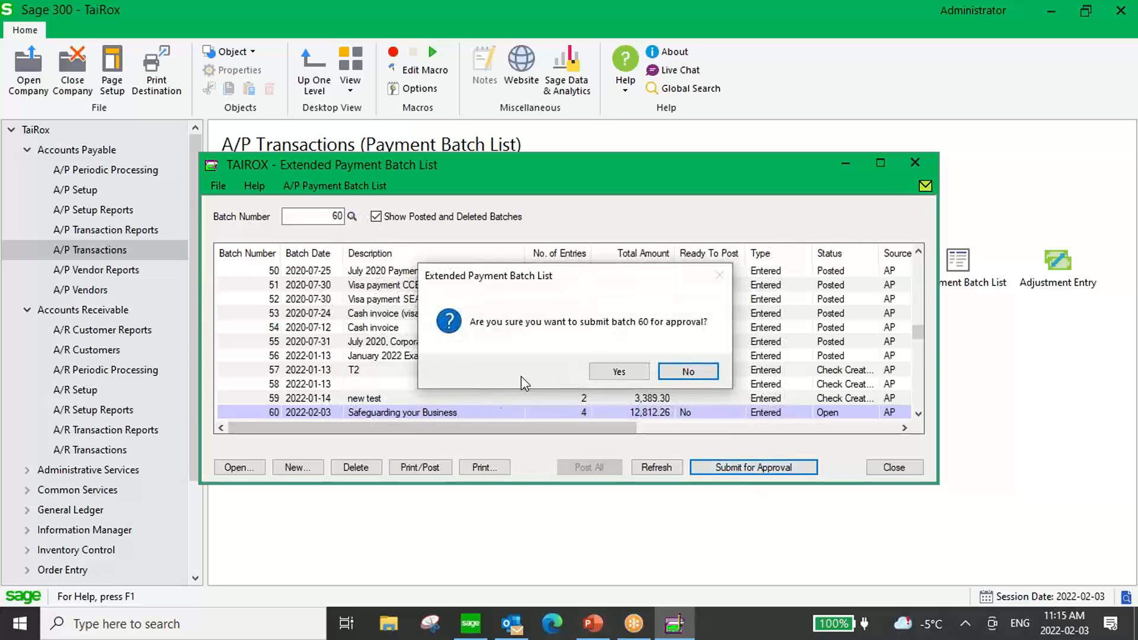
left_click(615, 375)
left_click(446, 385)
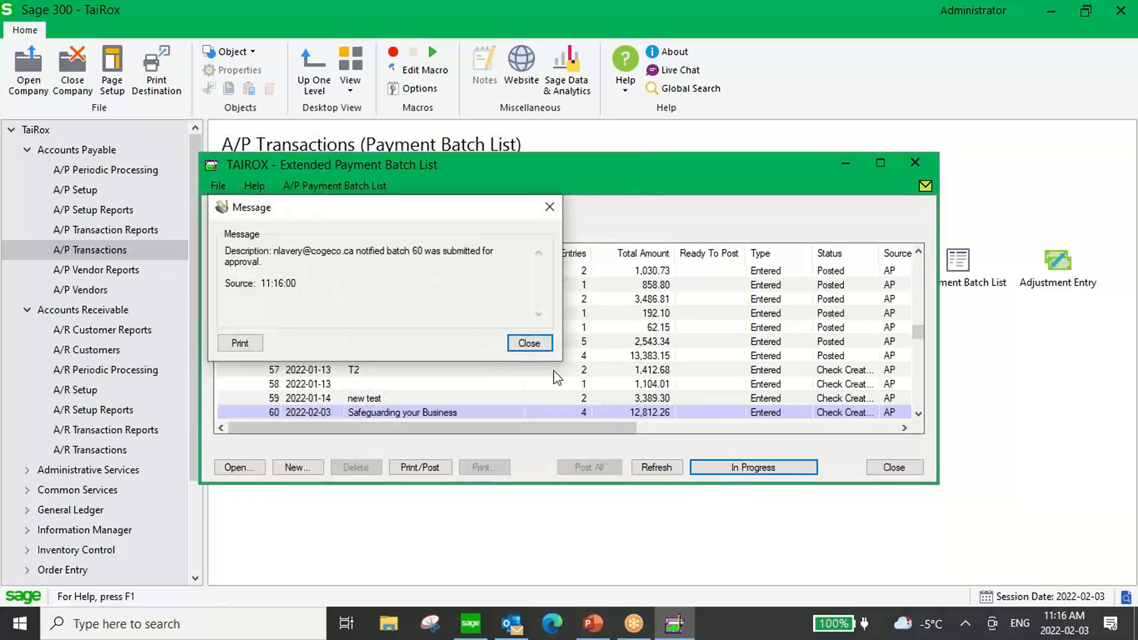
left_click(522, 344)
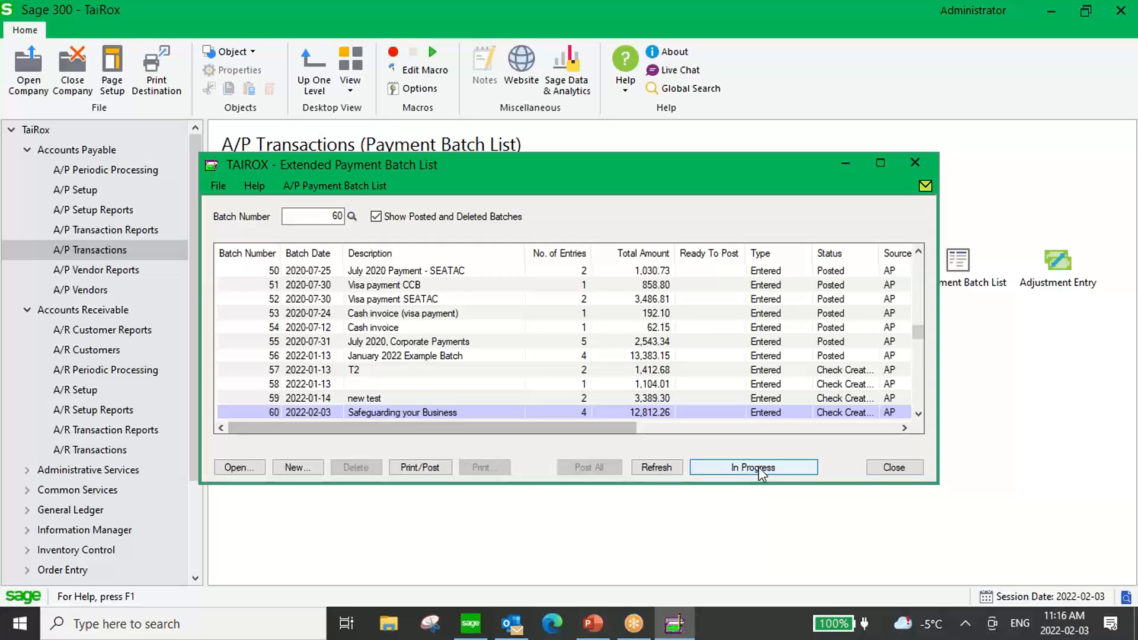
left_click(893, 467)
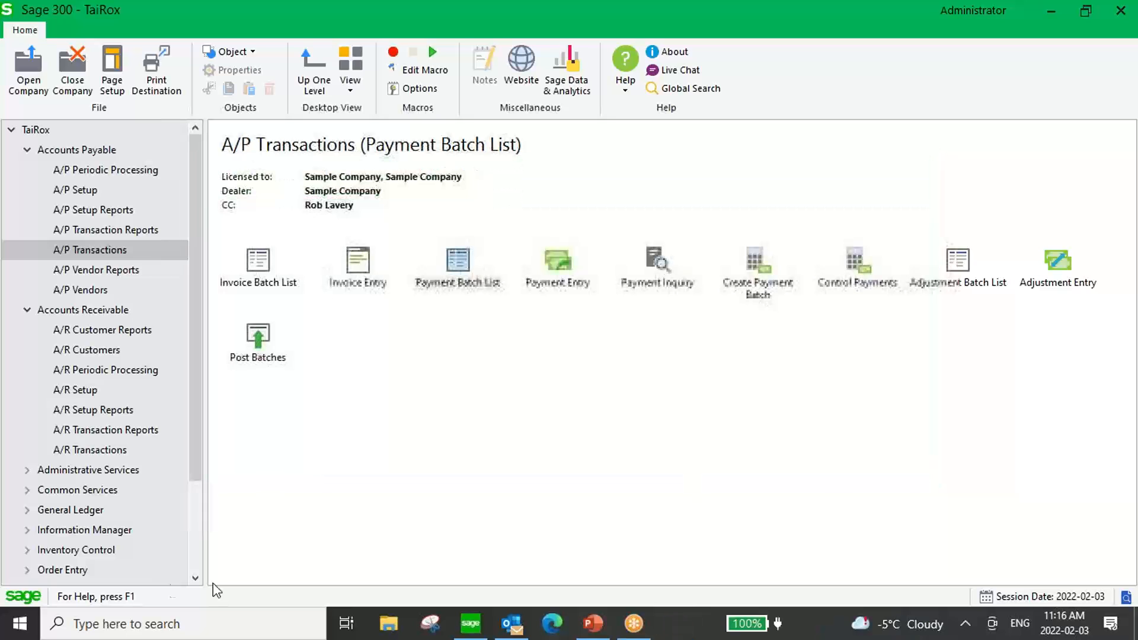
Launch the SOX Check Approval Console and sign on with user ID GM and the account password.
key("super")
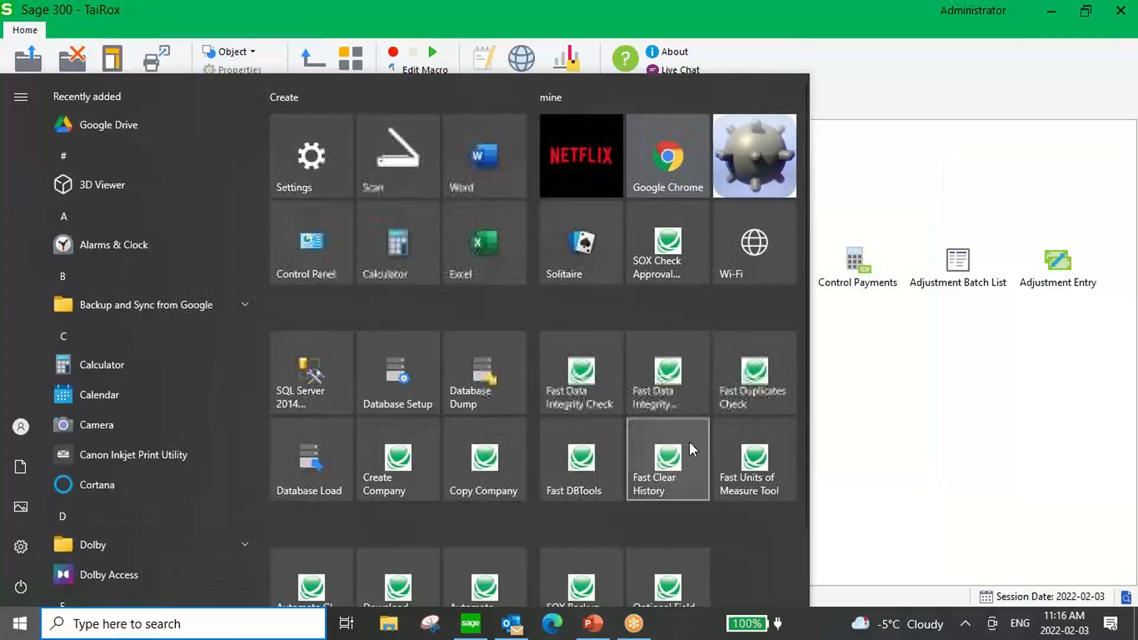
left_click(650, 252)
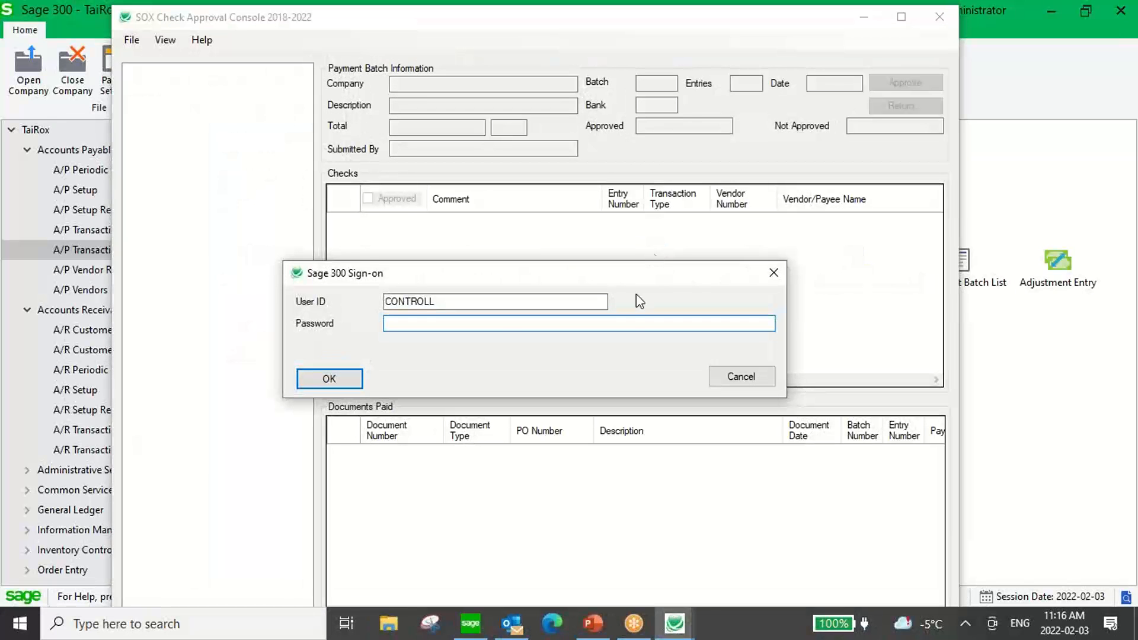
left_click_drag(483, 304, 323, 303)
type("GM")
key("Tab")
type("*****")
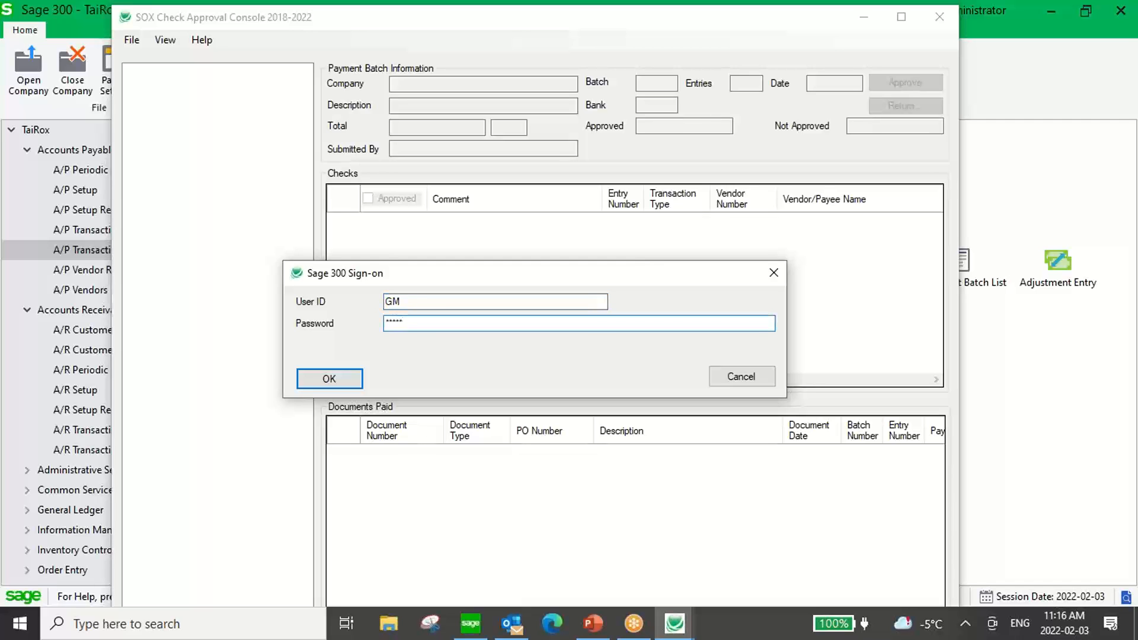
type("*")
left_click(325, 377)
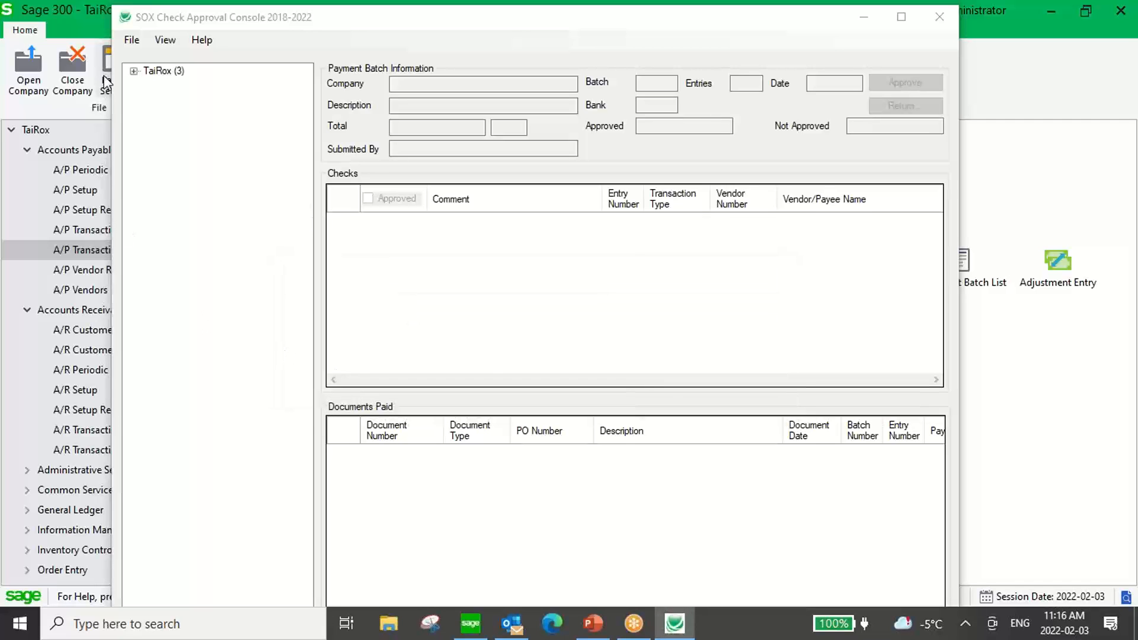
Open the Safeguarding your Business batch under TaiRox and maximize the console window.
left_click(133, 70)
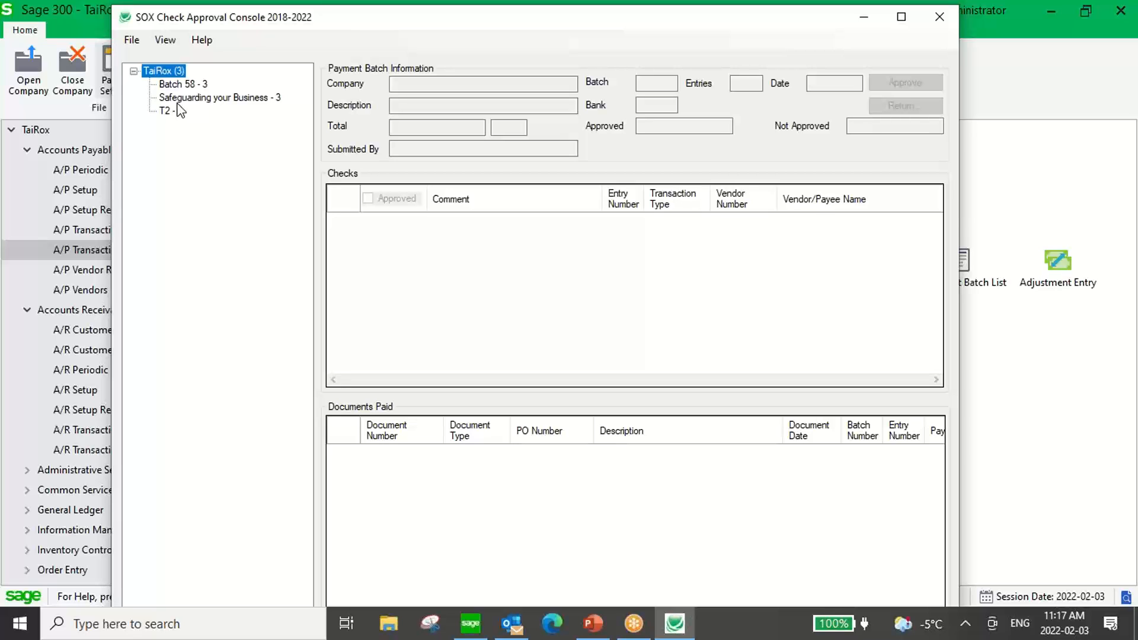
left_click(213, 101)
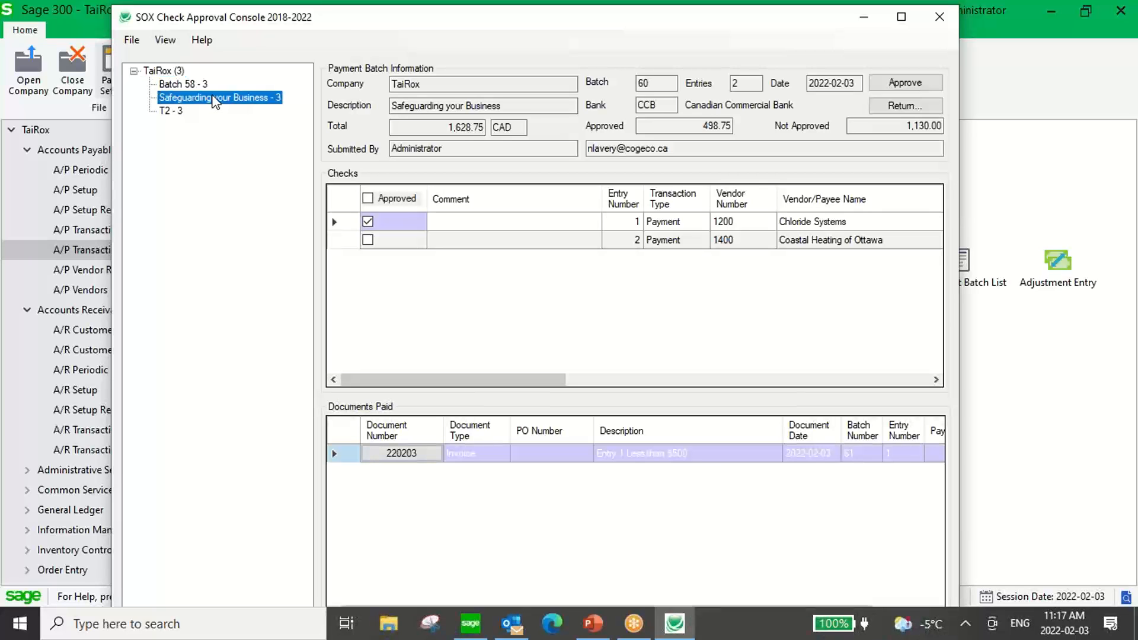
double_click(266, 17)
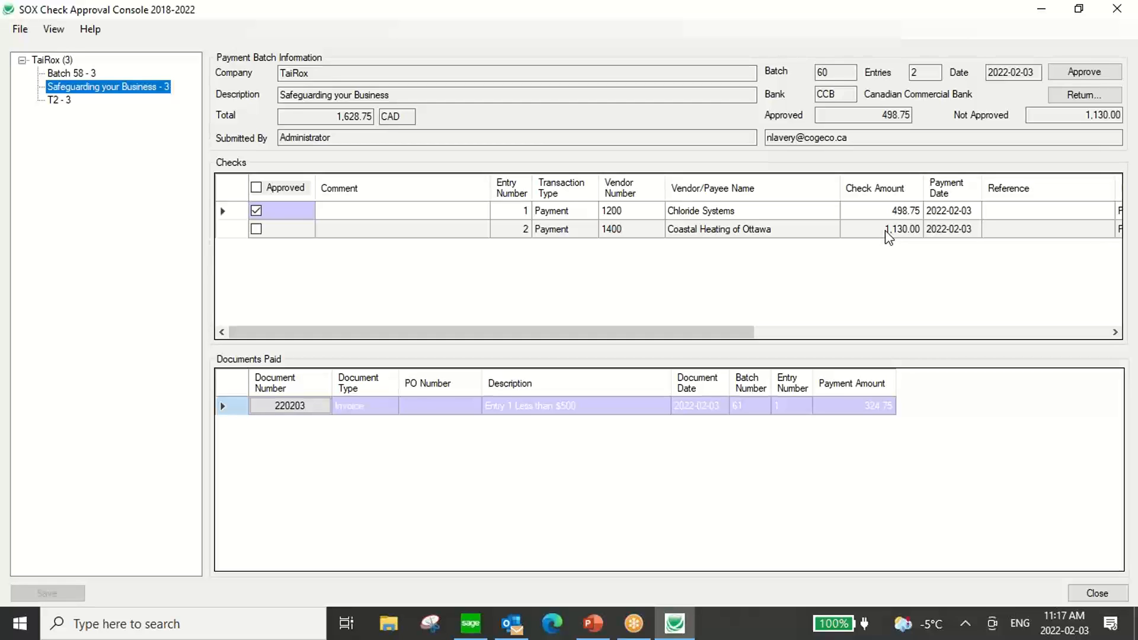
View the document attached to invoice 220203 paid by the Chloride Systems check, and close the attachment window.
left_click(288, 406)
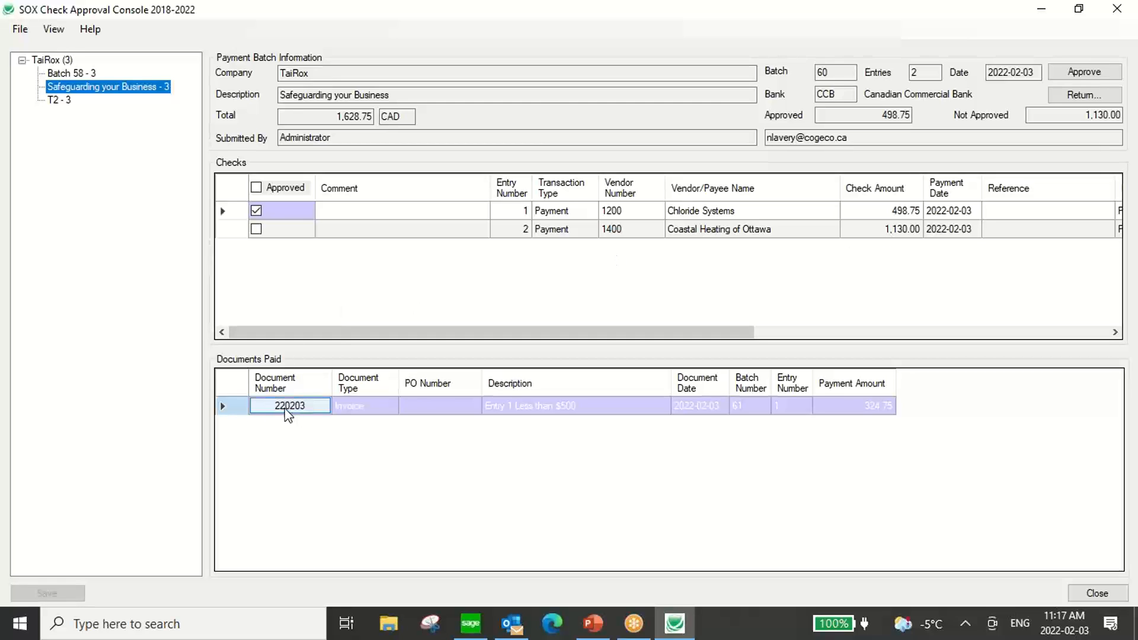
double_click(289, 407)
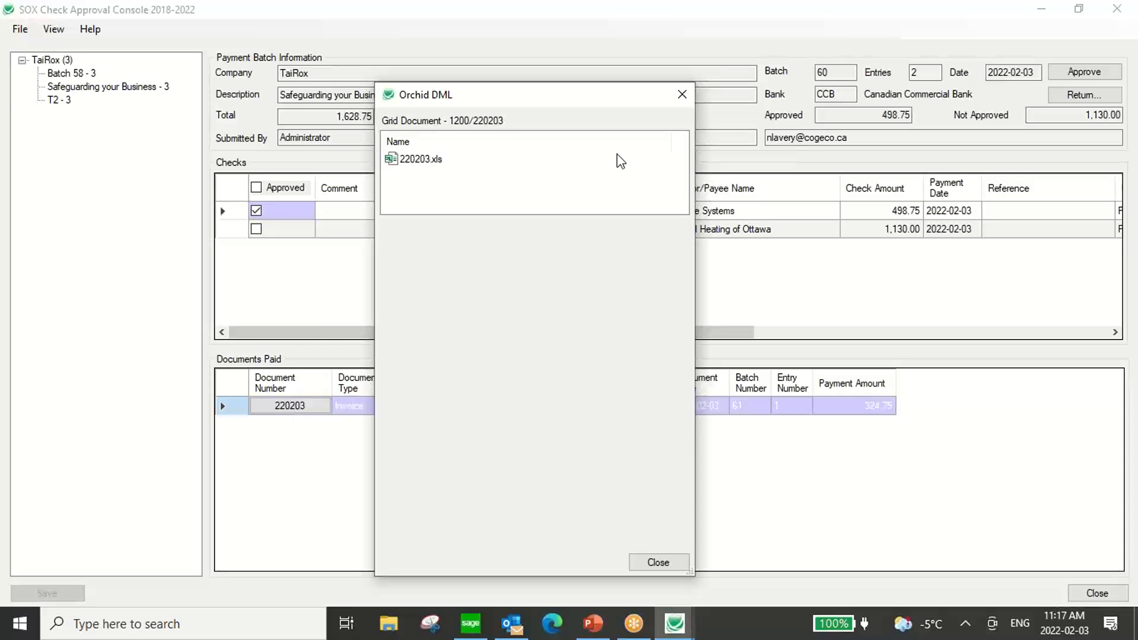
left_click(682, 94)
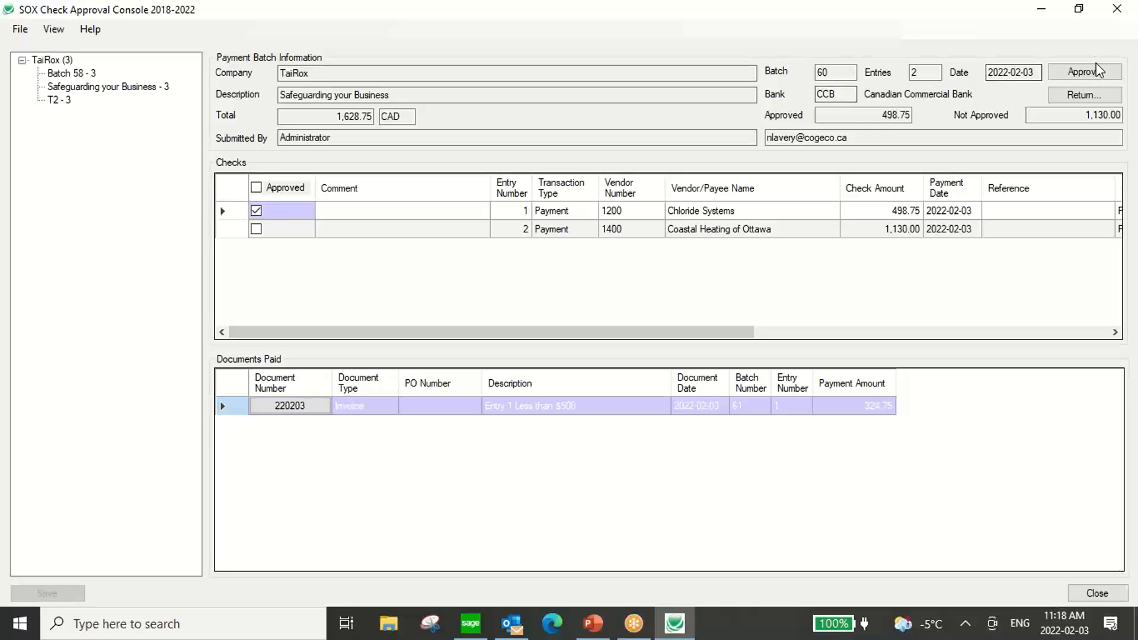
Mark the Coastal Heating of Ottawa check as approved, save it, and approve batch 60 for TaiRox.
left_click(256, 229)
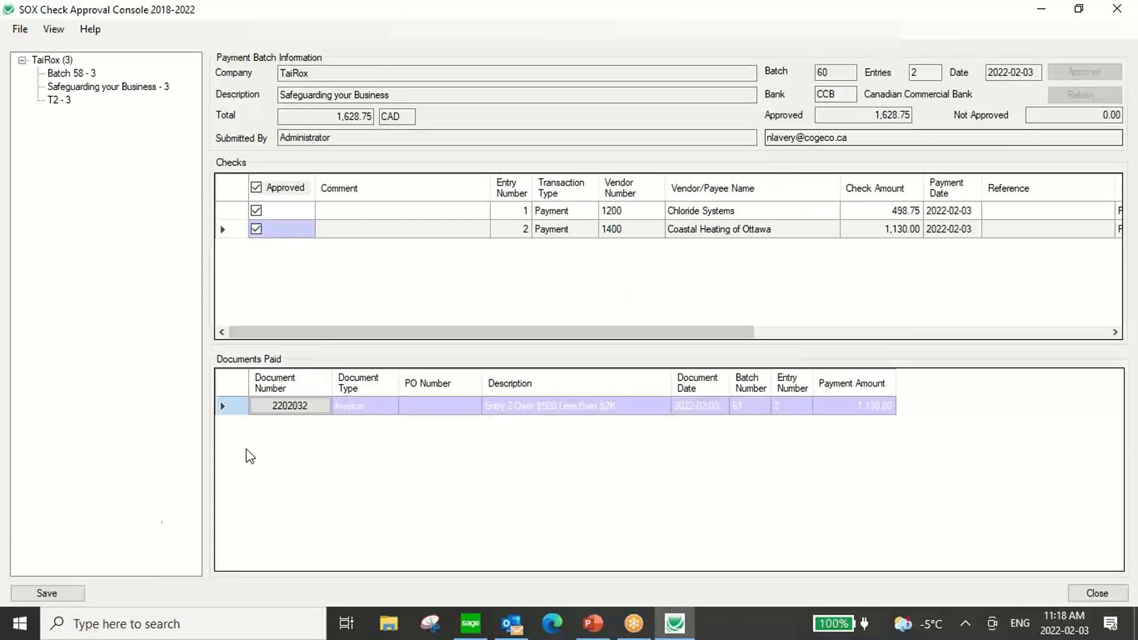
left_click(58, 593)
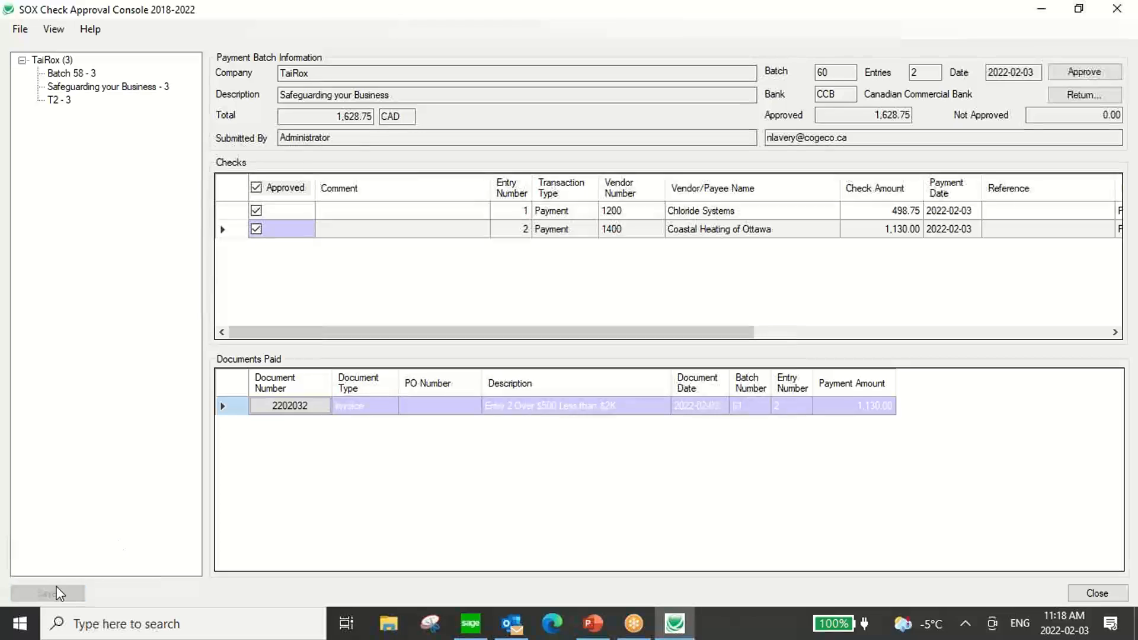
left_click(1084, 71)
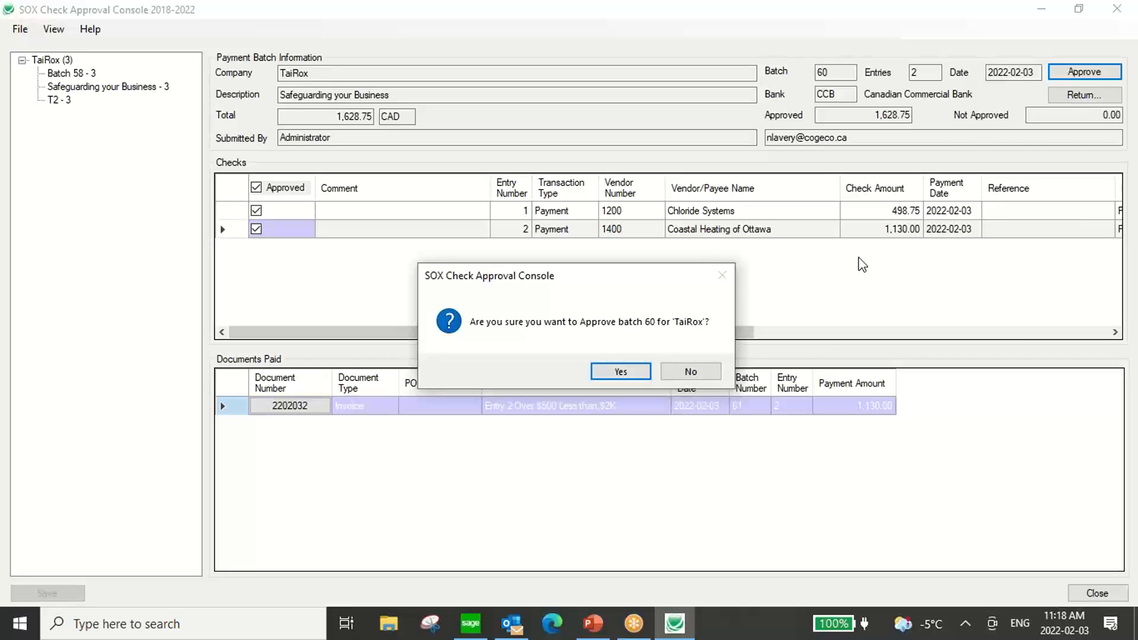
left_click(632, 373)
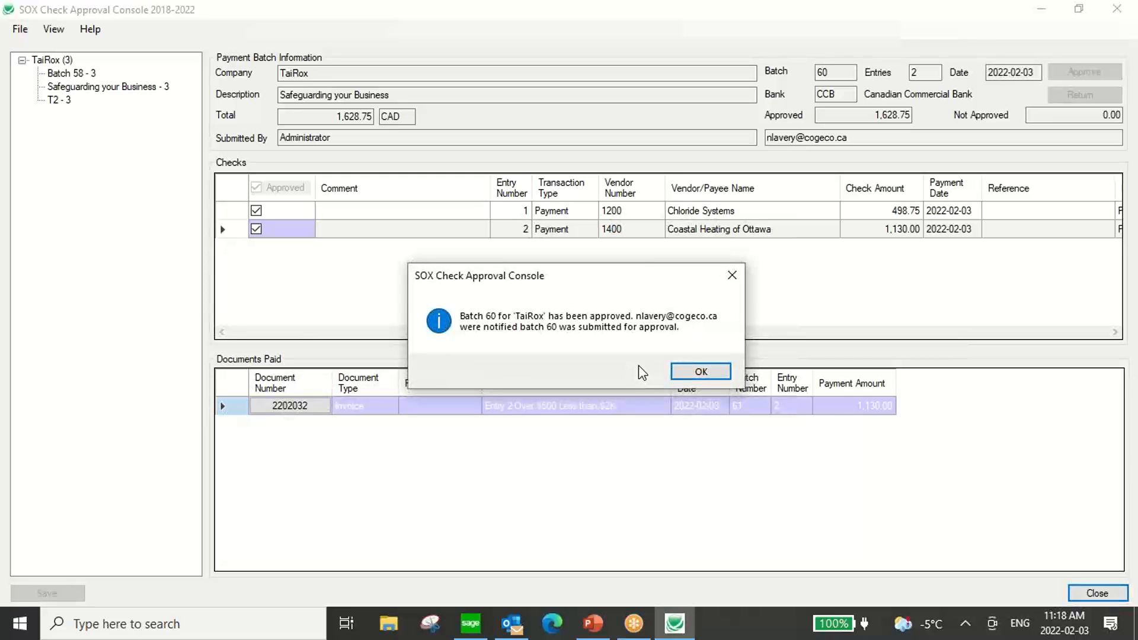
left_click(699, 372)
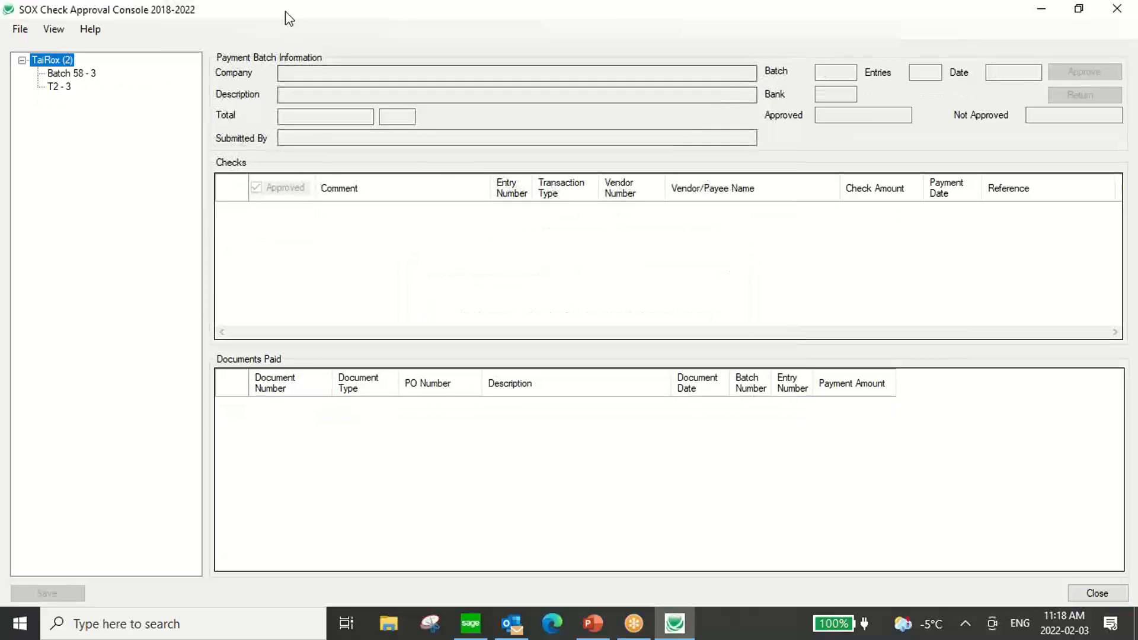
Close and relaunch the SOX Check Approval Console, signing on with user ID CONTROLL and the account password.
double_click(287, 18)
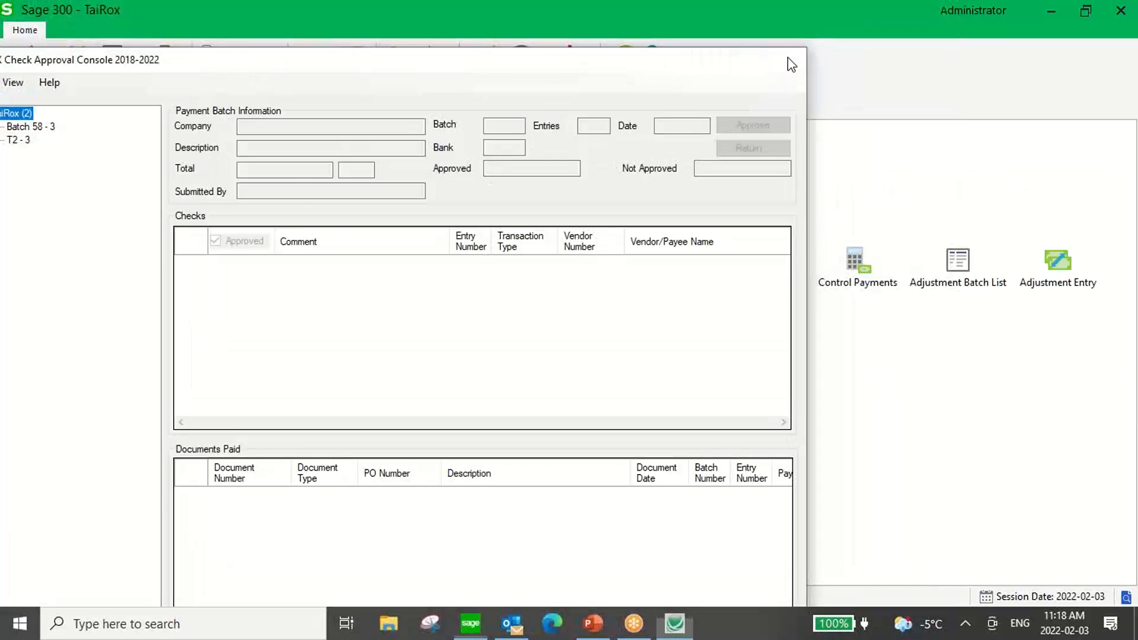
left_click(789, 56)
left_click(19, 623)
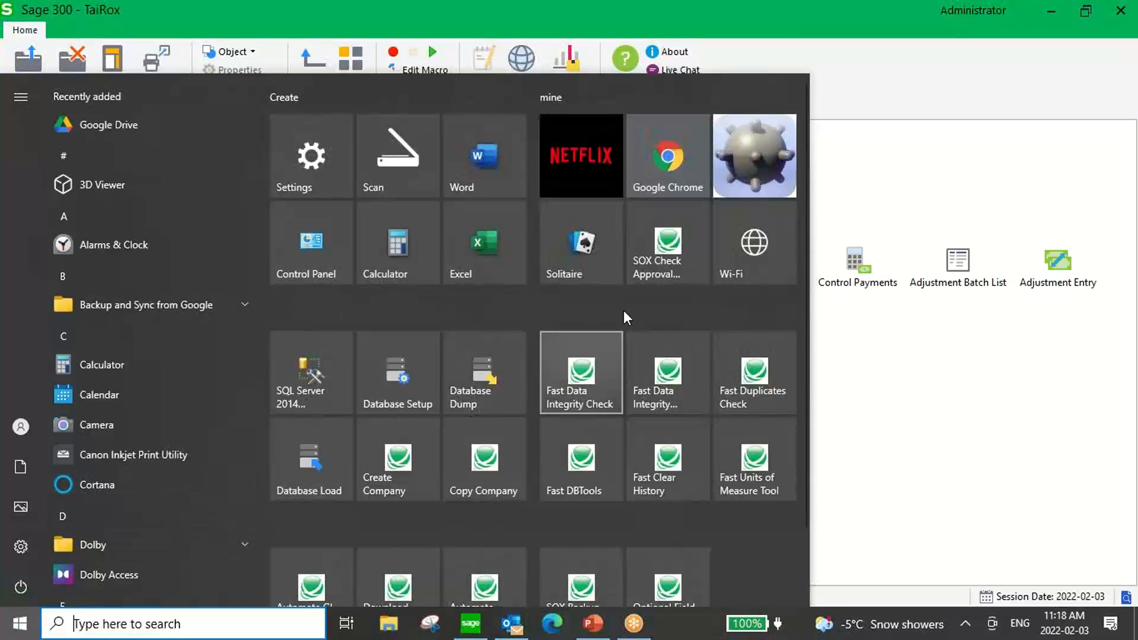
left_click(657, 265)
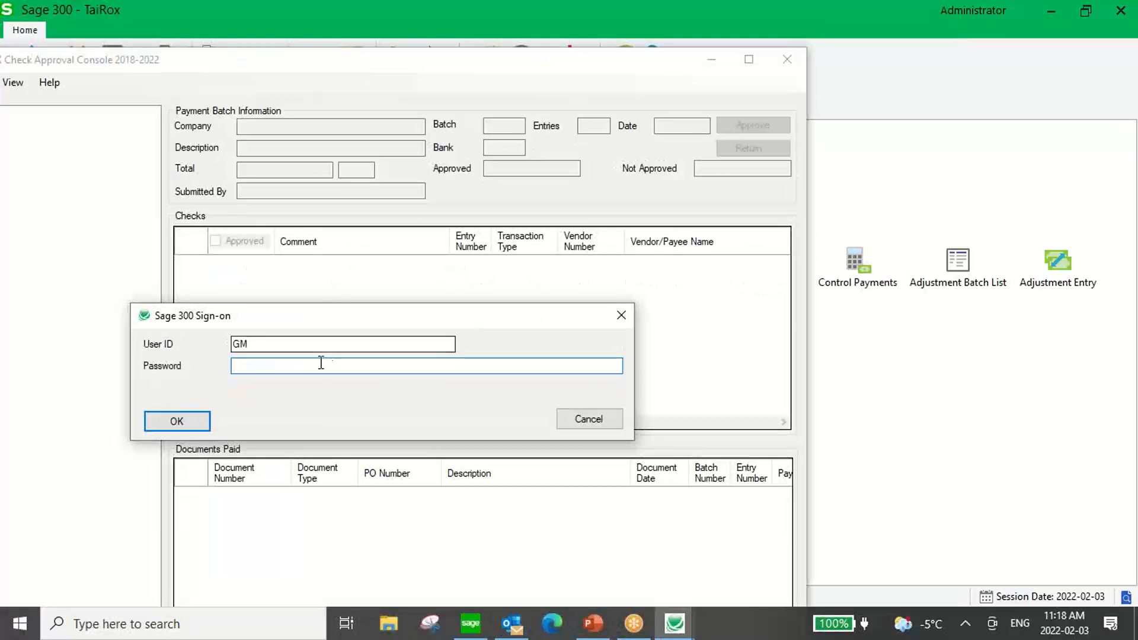
left_click_drag(286, 342, 204, 338)
type("CONTRO*")
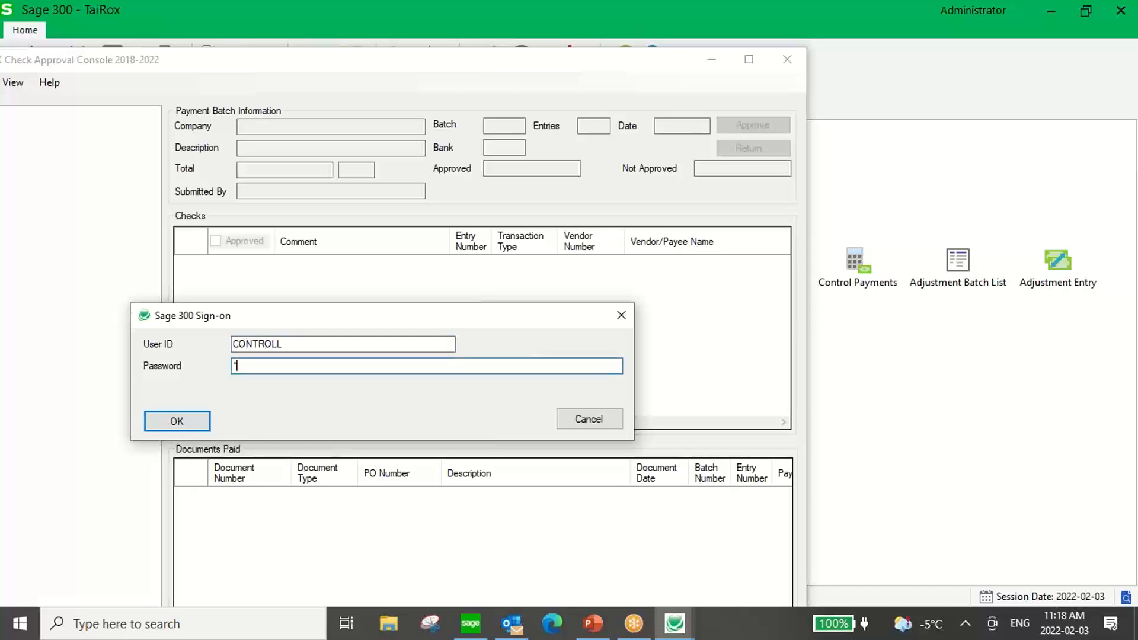
left_click(209, 419)
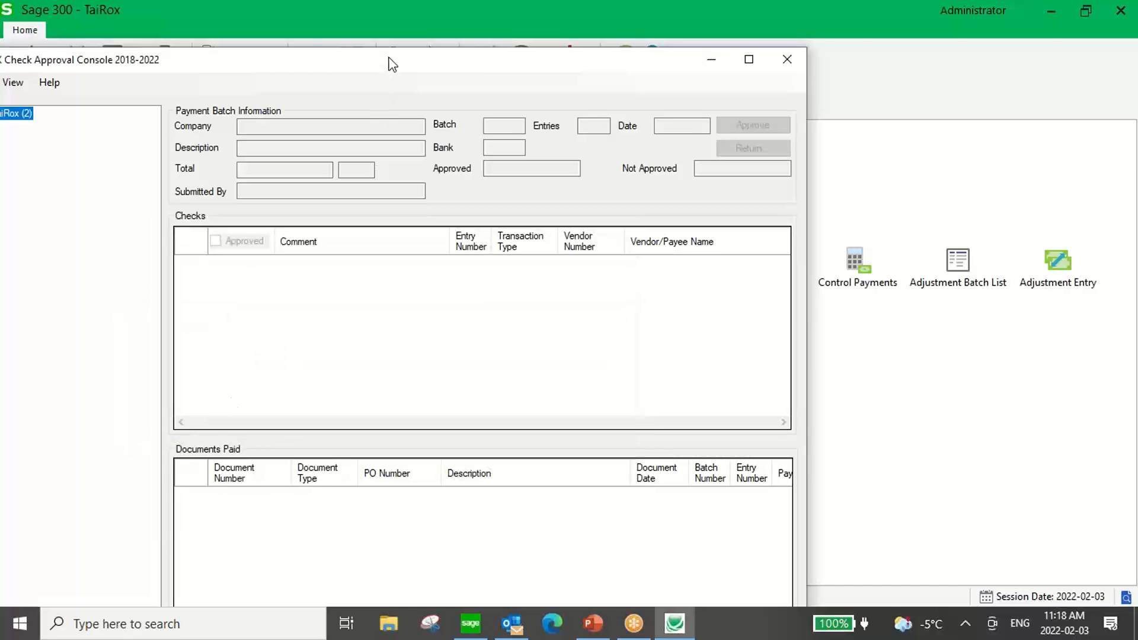
Maximize the console window and open the Safeguarding your Business batch under TaiRox.
double_click(388, 65)
left_click(23, 61)
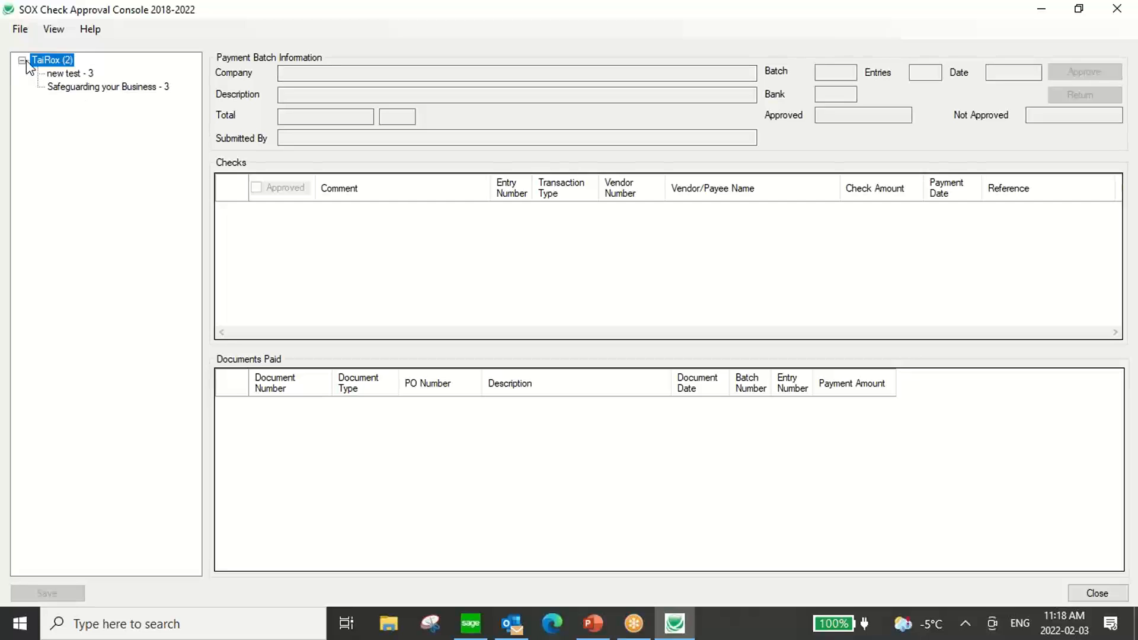
left_click(67, 87)
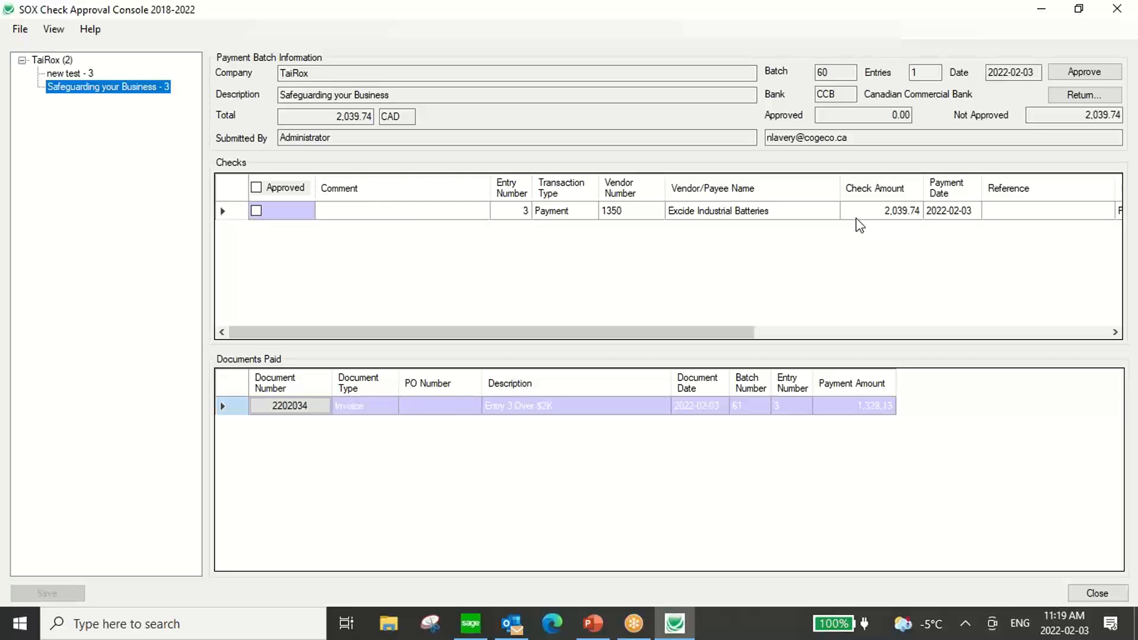
Mark the Excide Industrial Batteries check as approved, save it, and approve batch 60 for TaiRox.
left_click(256, 211)
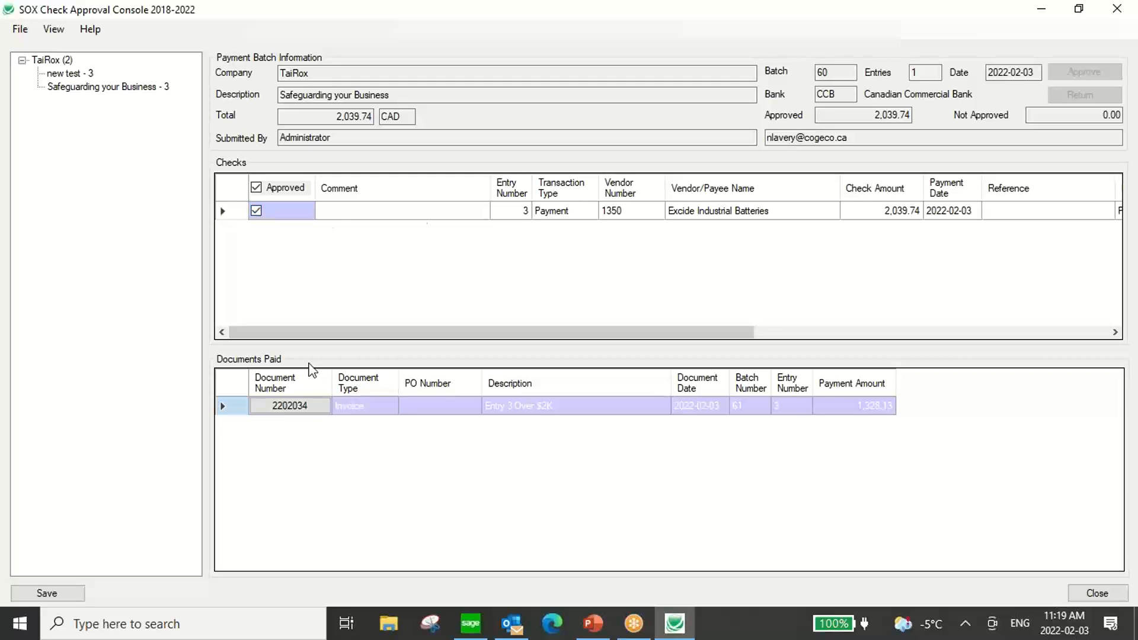
left_click(46, 593)
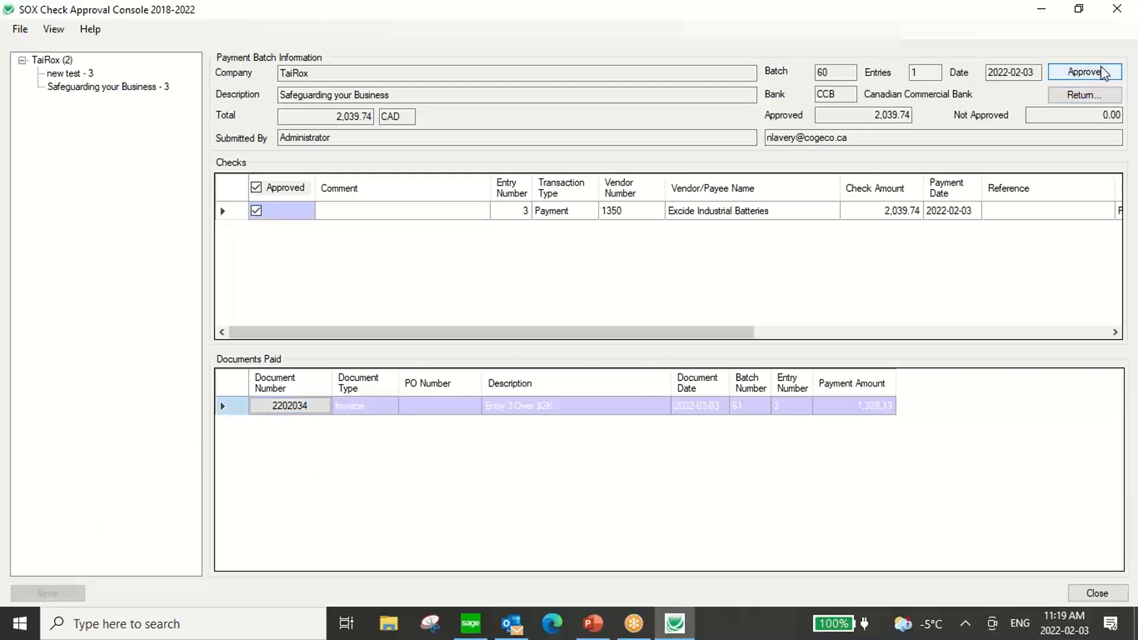
left_click(1096, 70)
left_click(623, 371)
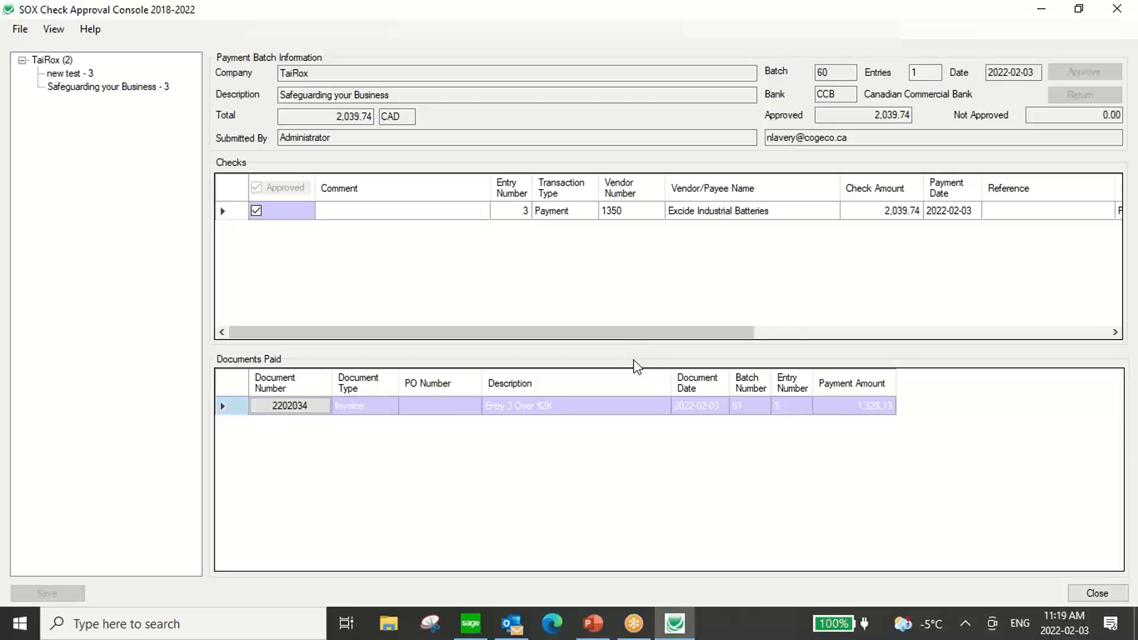
left_click(702, 371)
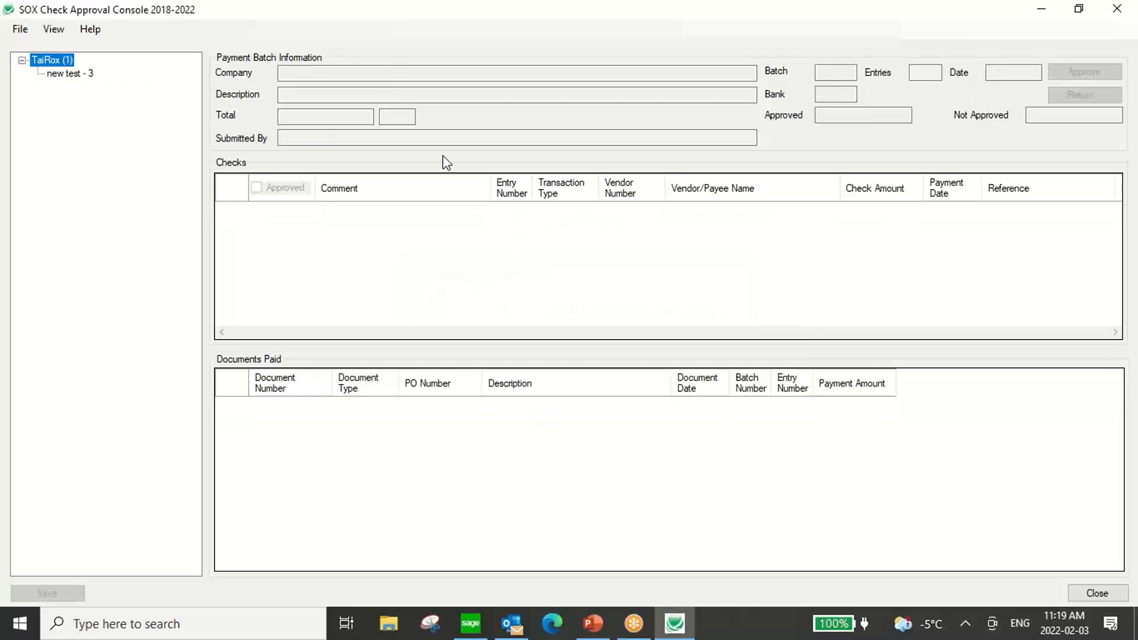
Restart the SOX Check Approval Console and sign on with user ID CEO and the account password.
left_click_drag(331, 11, 268, 87)
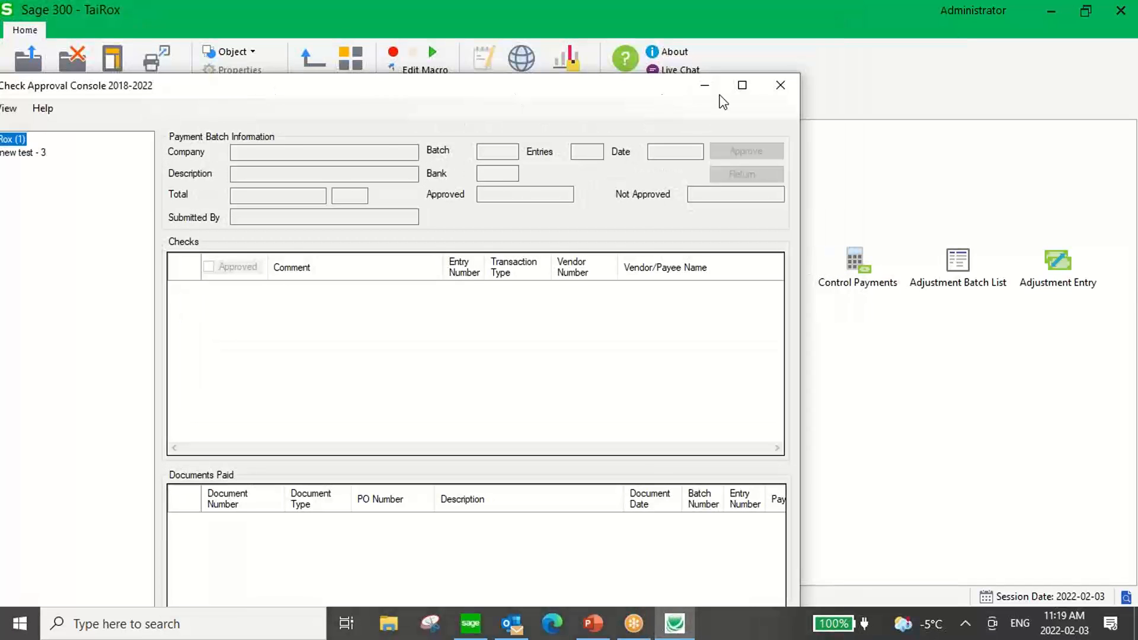
left_click(780, 85)
left_click(21, 624)
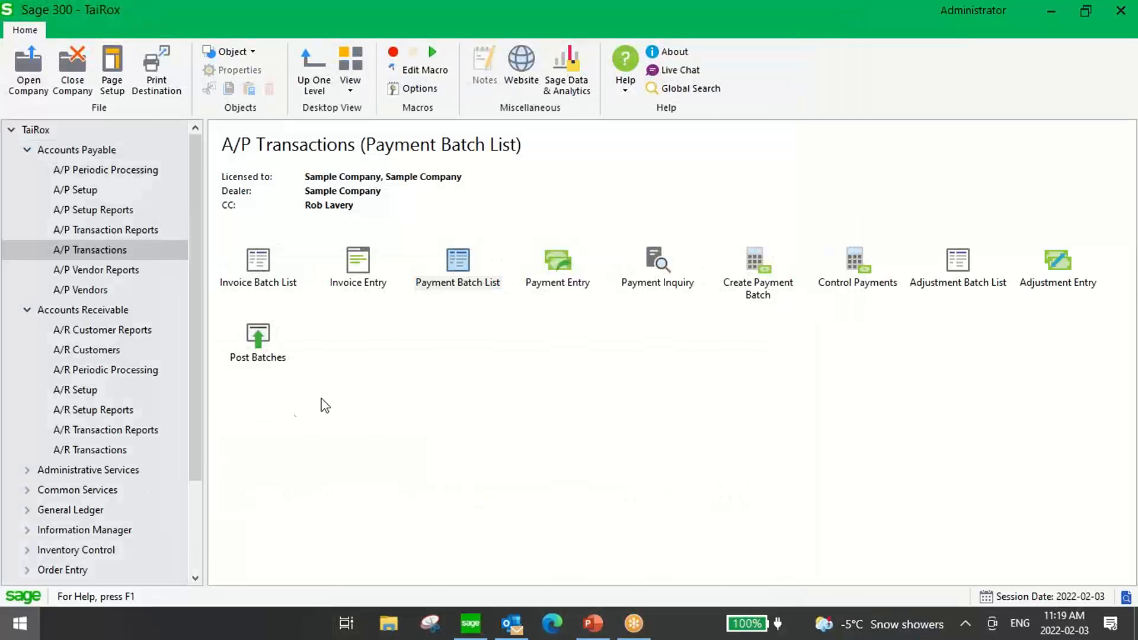
left_click(670, 243)
left_click_drag(399, 366, 137, 371)
type("CEO")
key("Tab")
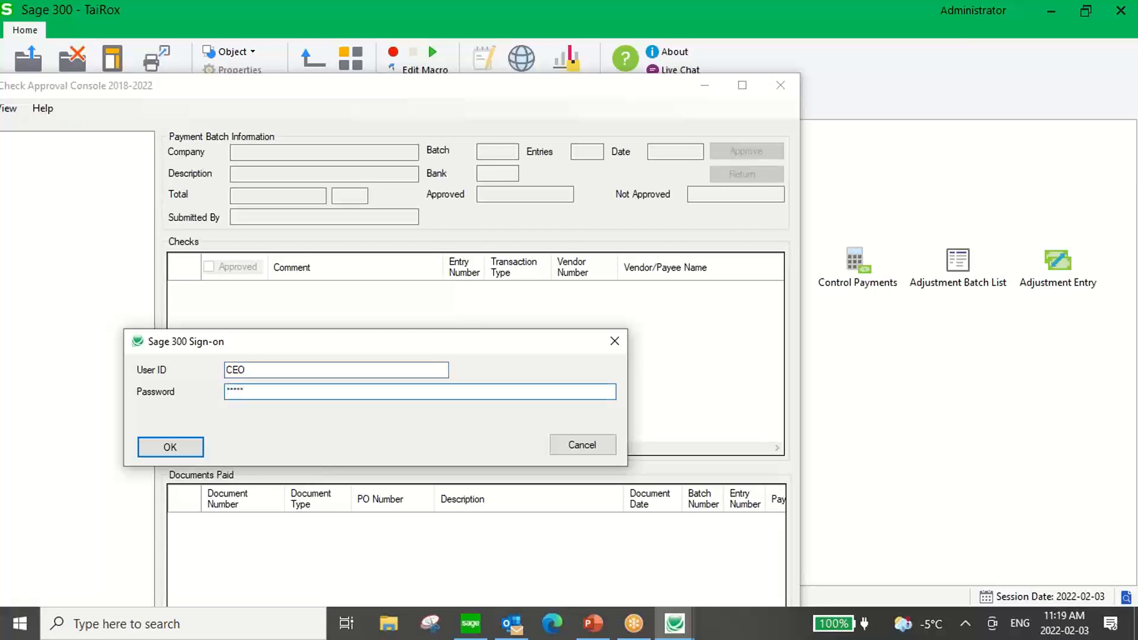
left_click(145, 447)
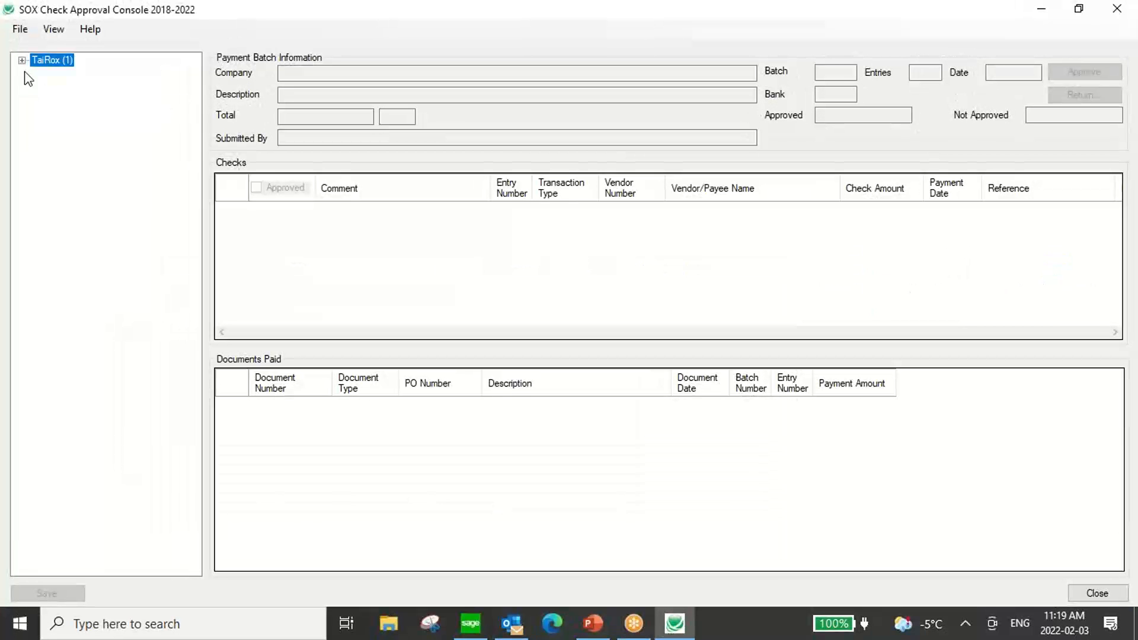
Expand TaiRox and open its Safeguarding your Business batch.
left_click(23, 61)
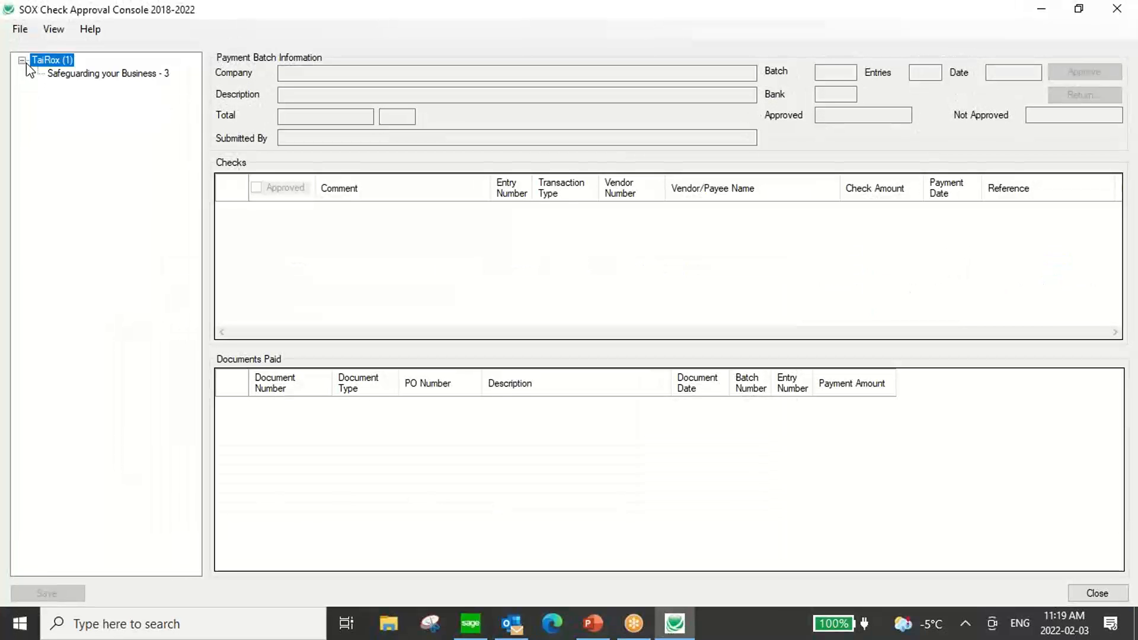
left_click(62, 74)
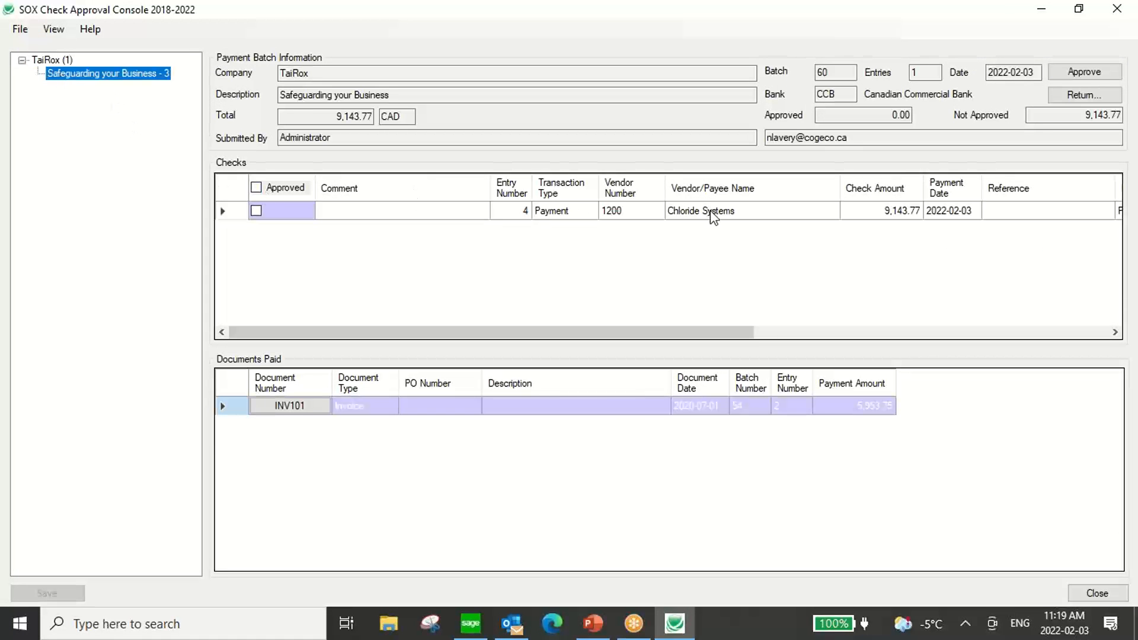
Try to approve batch 60 with the Chloride Systems check saved as not approved and without a comment.
left_click(256, 211)
left_click(256, 211)
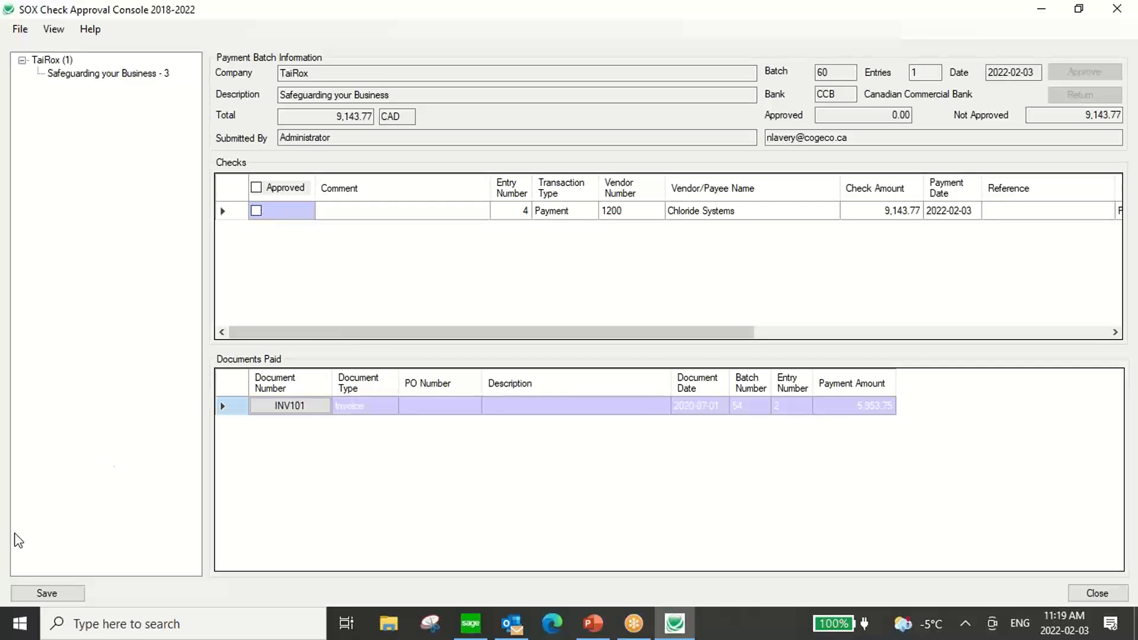
left_click(47, 595)
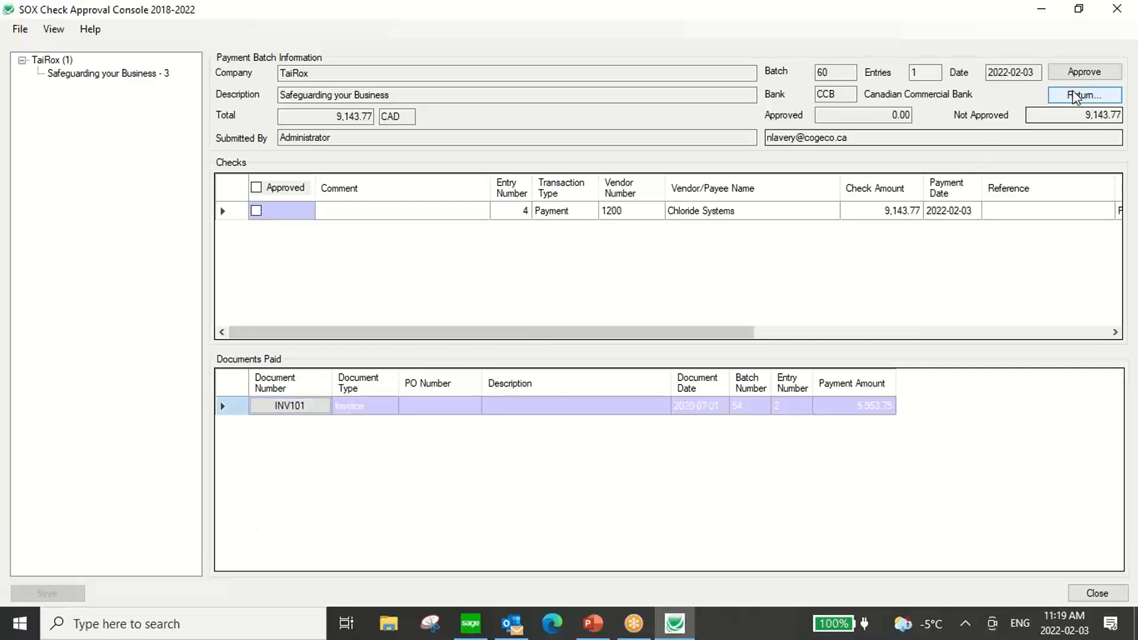
left_click(1074, 65)
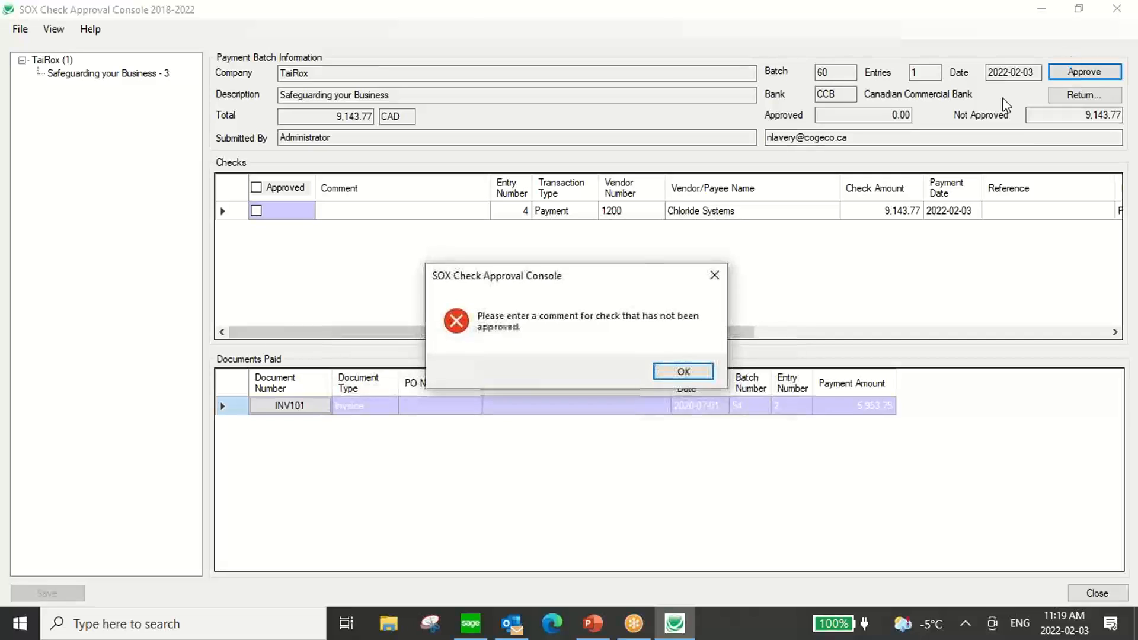
left_click(683, 373)
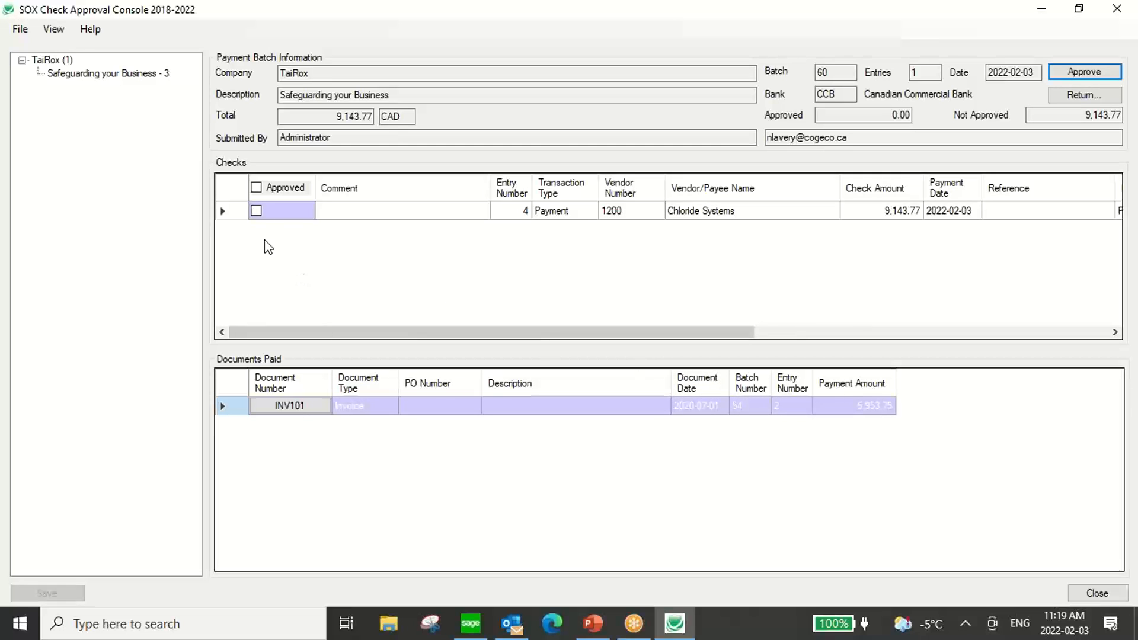
Mark the Chloride Systems check as approved, save it, and approve batch 60 for TaiRox.
left_click(256, 211)
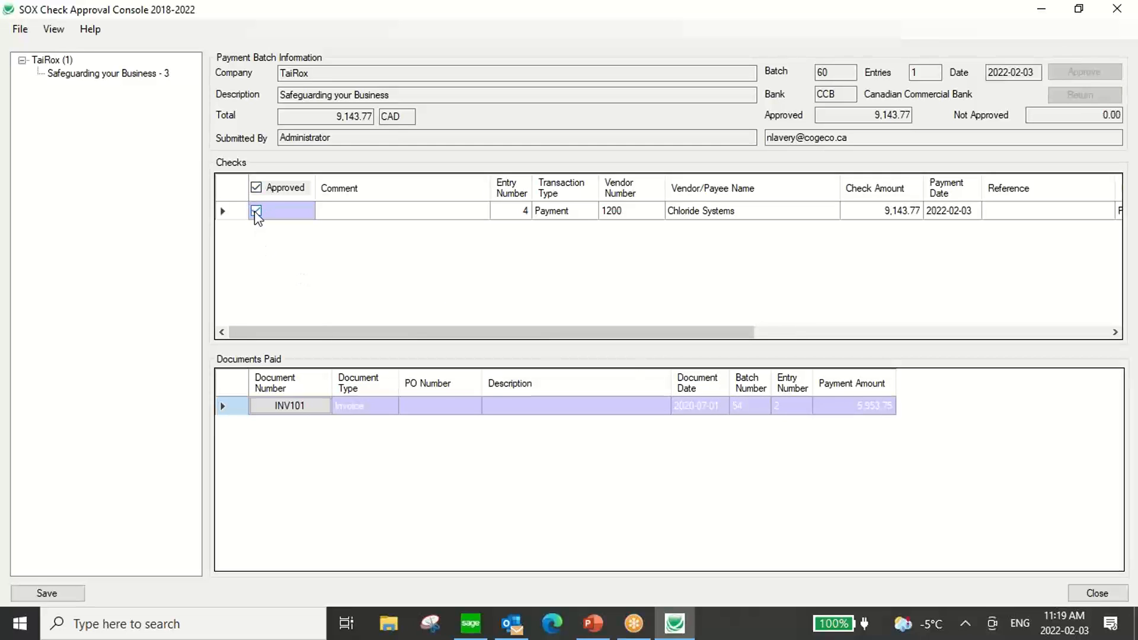
left_click(48, 593)
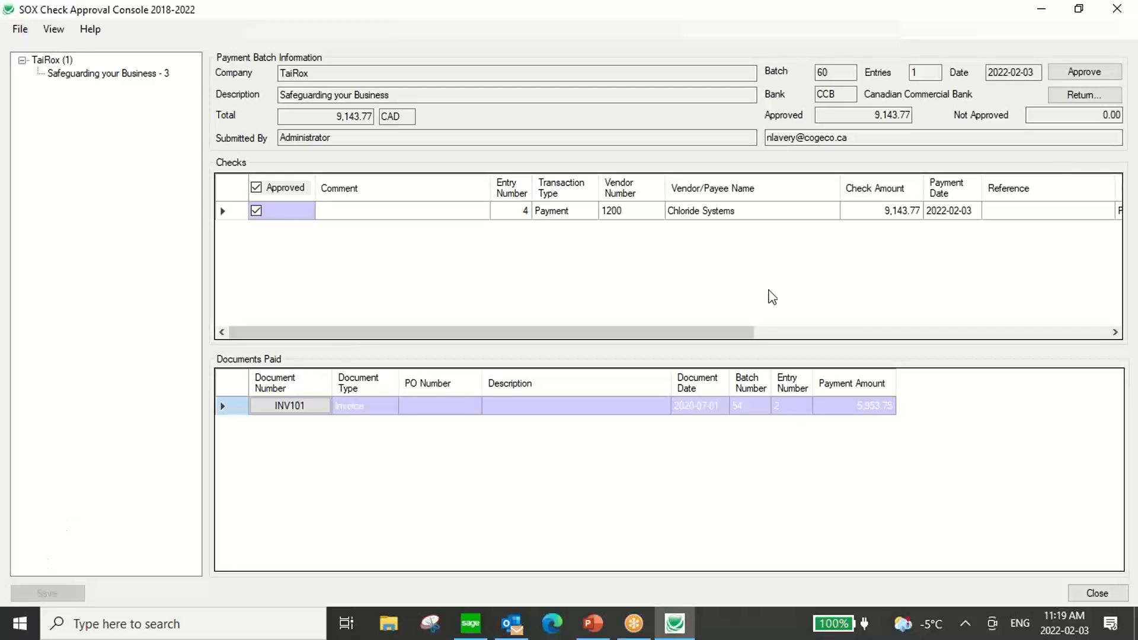
left_click(1096, 72)
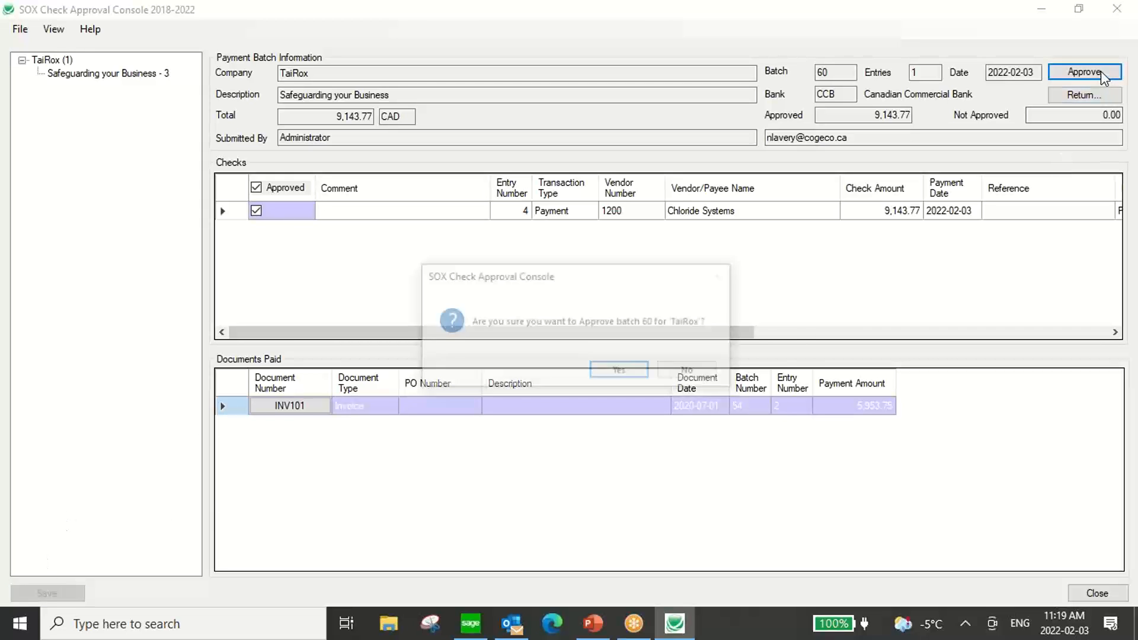
left_click(619, 371)
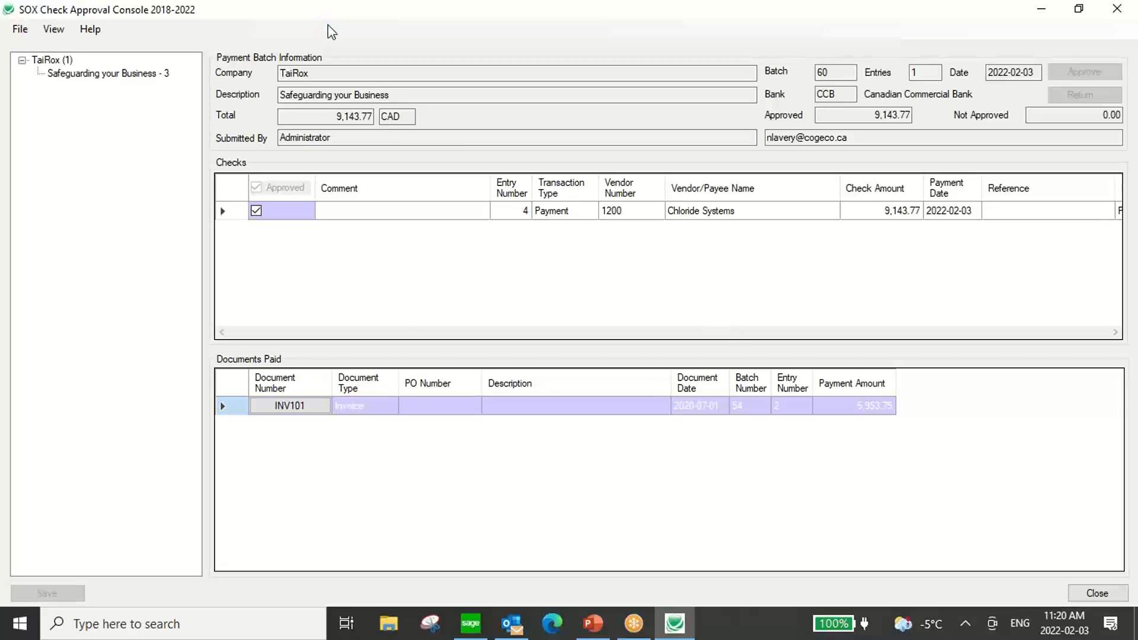
left_click(700, 372)
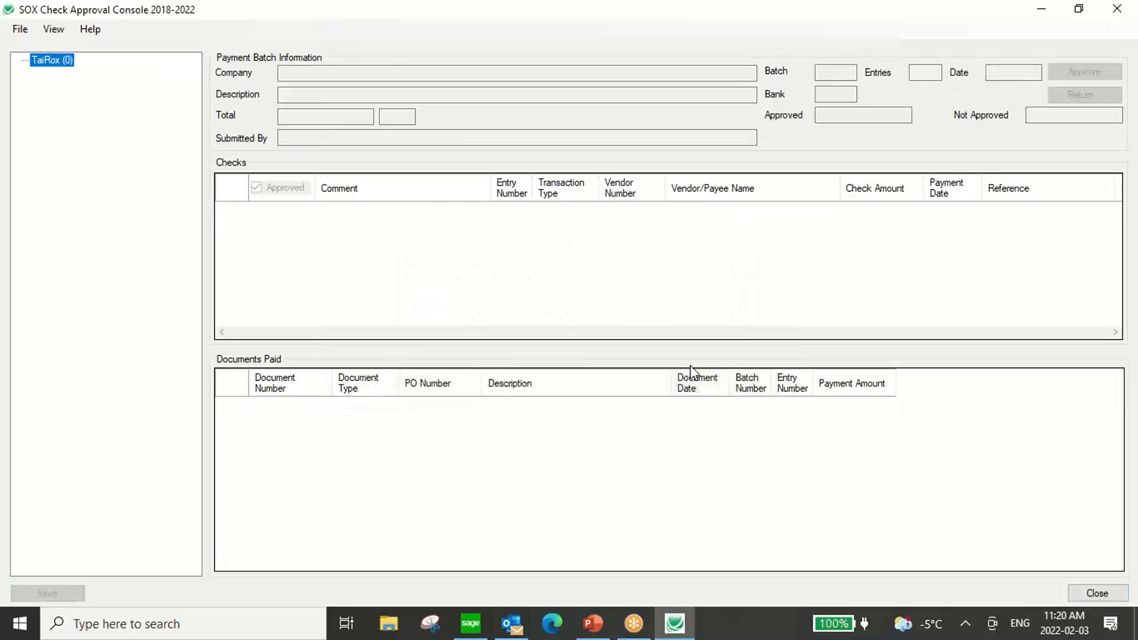
Close the SOX Check Approval Console and open the A/P Payment Batch List in Sage 300.
double_click(286, 11)
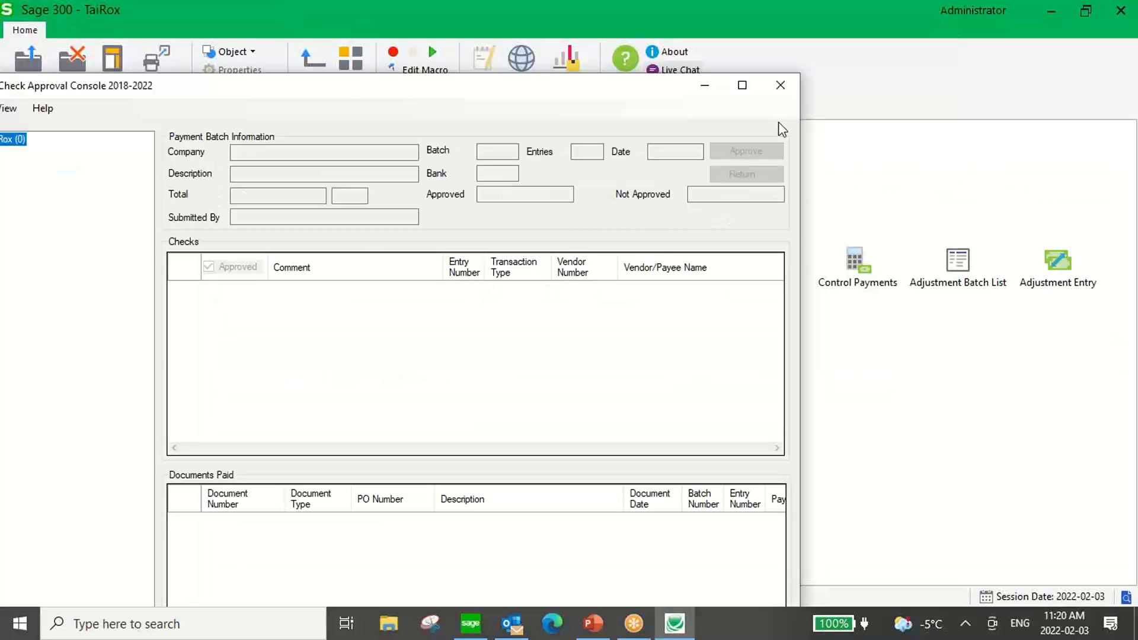
left_click(779, 85)
double_click(455, 265)
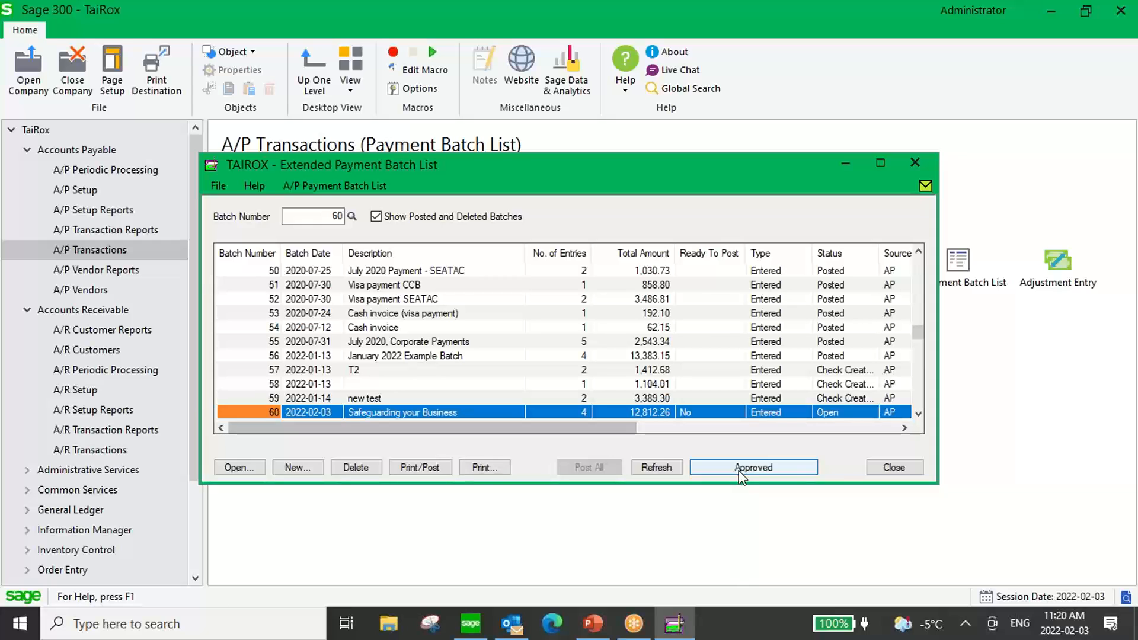
Print the checks for batch 60, close the check preview, and confirm that all checks printed successfully.
left_click(424, 465)
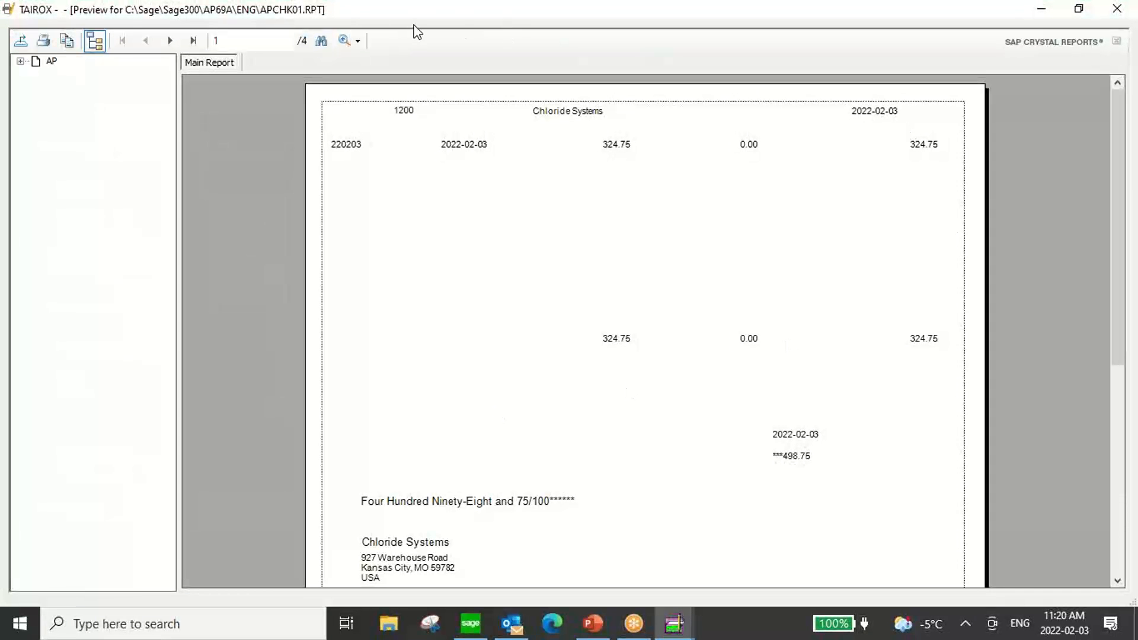
double_click(324, 6)
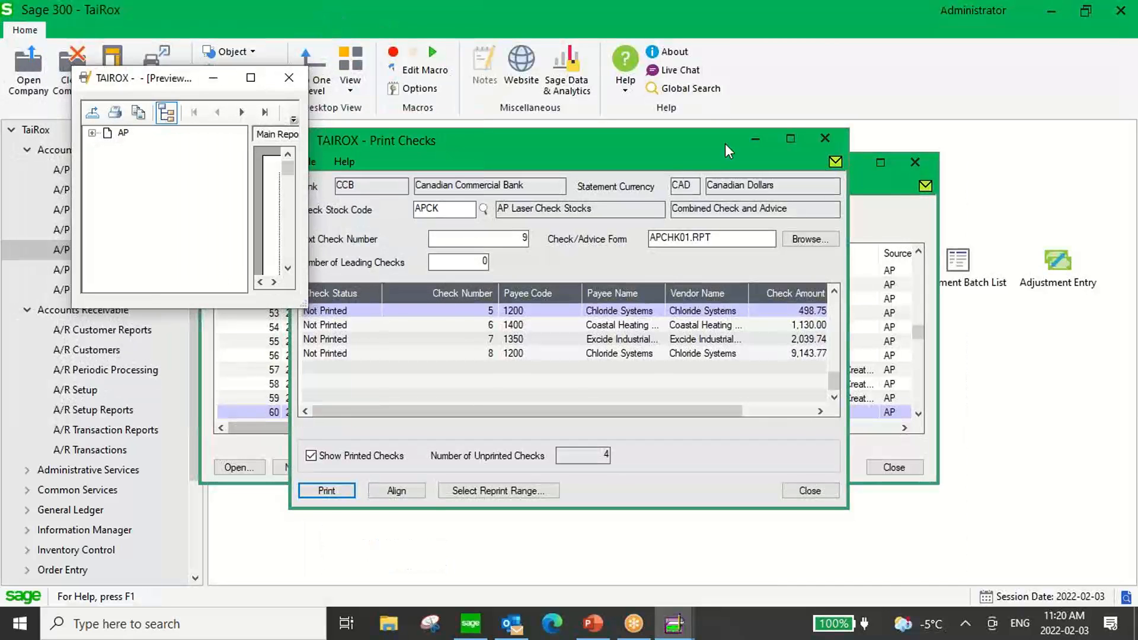
left_click(289, 78)
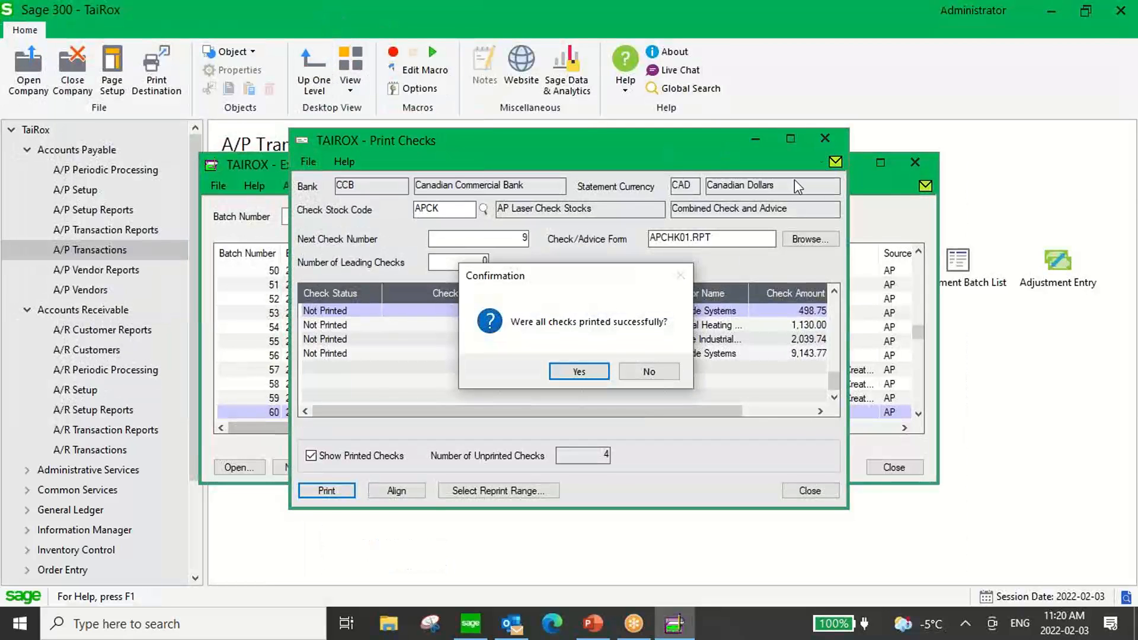
left_click(584, 371)
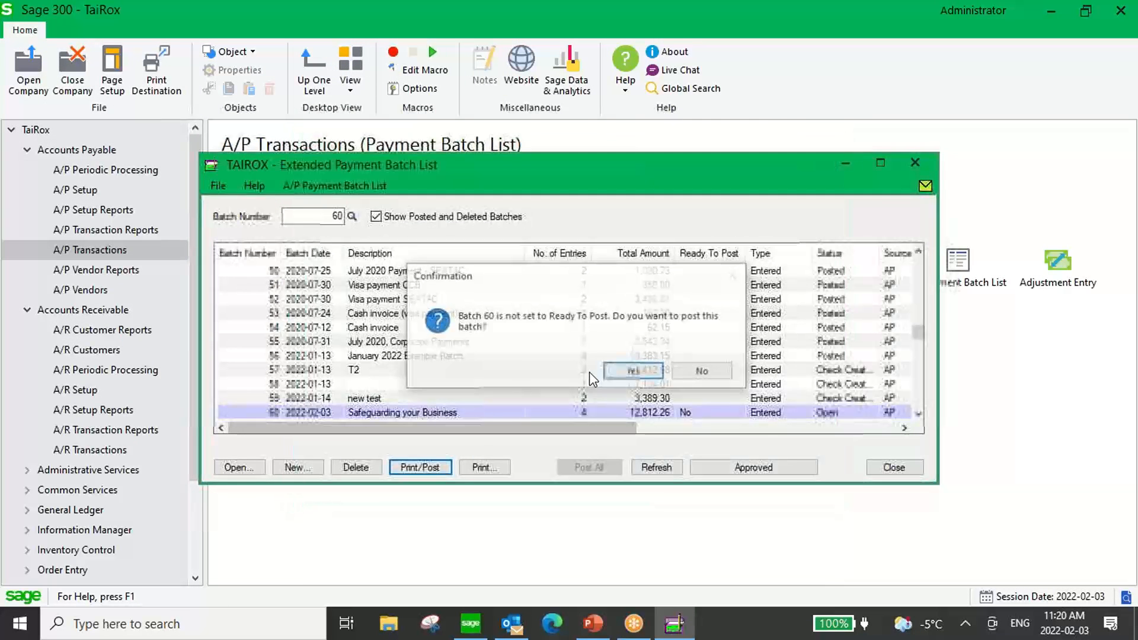
Post payment batch 60 and close the Extended Payment Batch List.
left_click(630, 371)
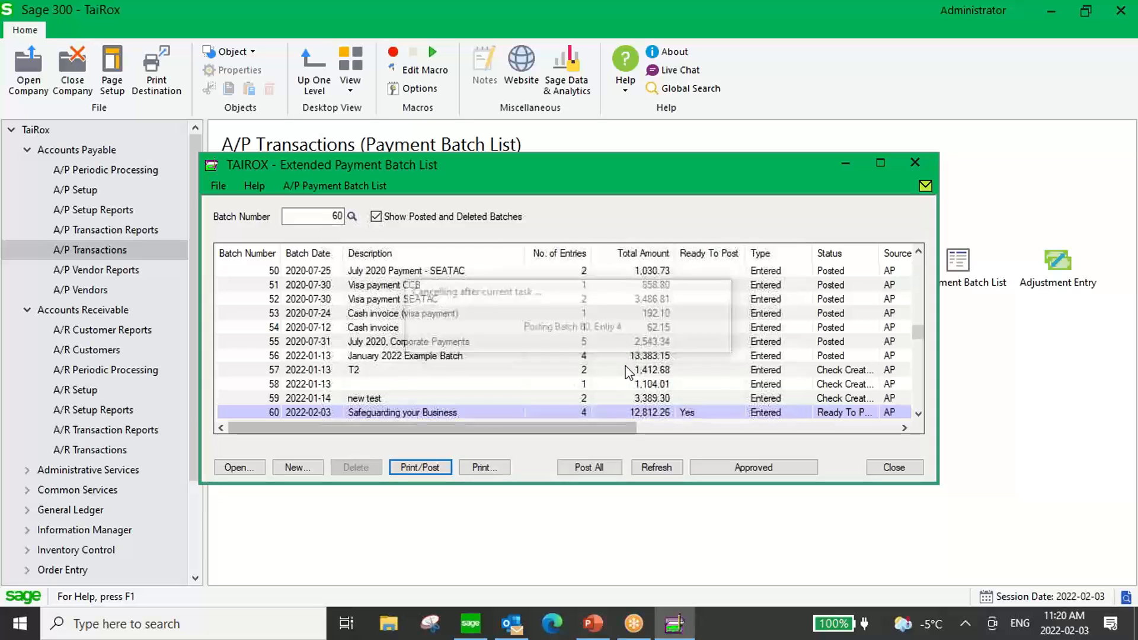
left_click(541, 463)
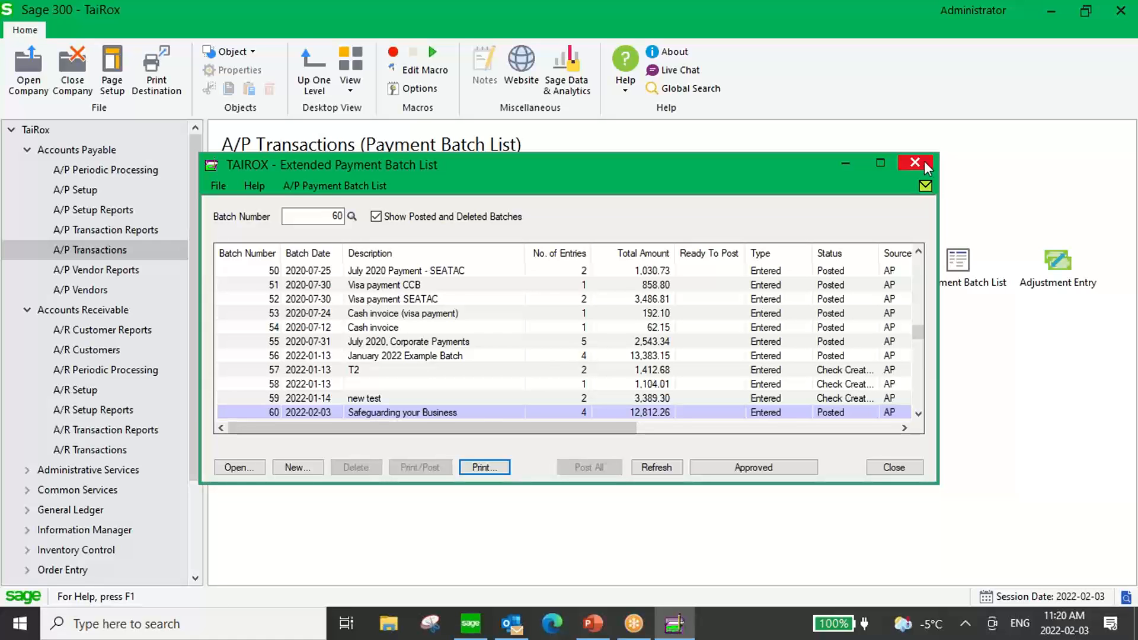
left_click(925, 166)
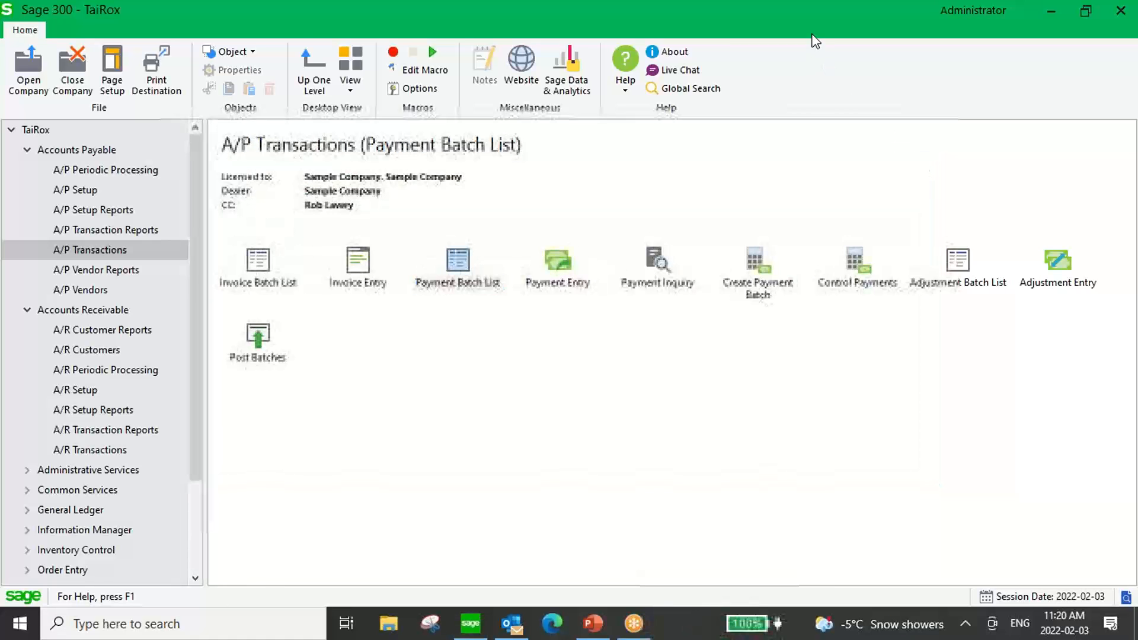
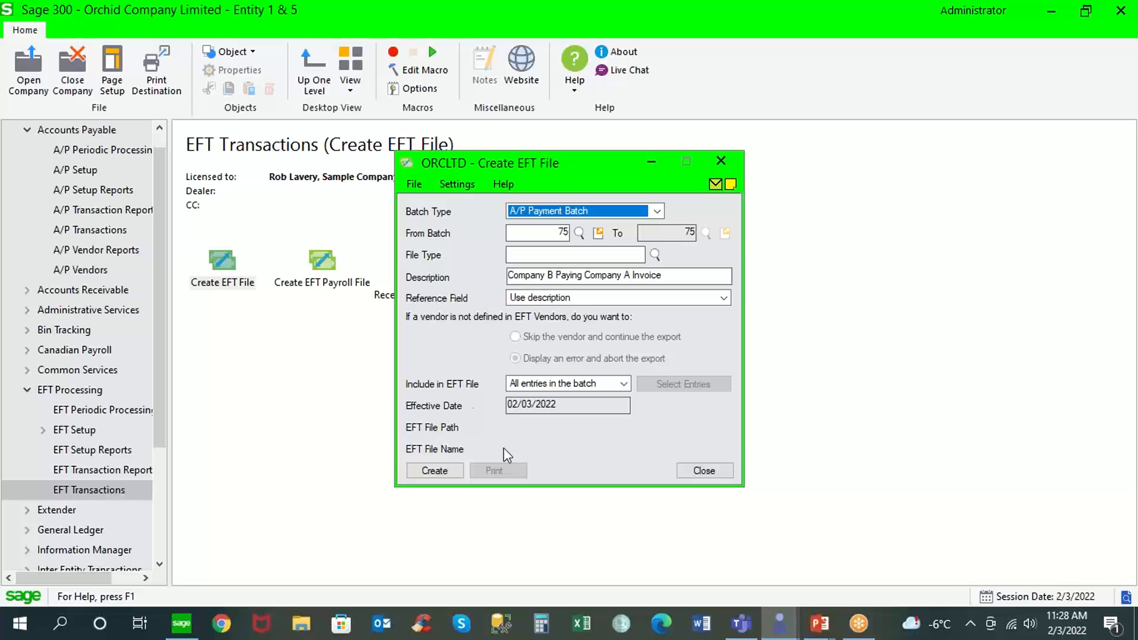
Open the EFT Options from EFT Setup and review the A/P settings for EFT file creation.
left_click(92, 436)
double_click(228, 283)
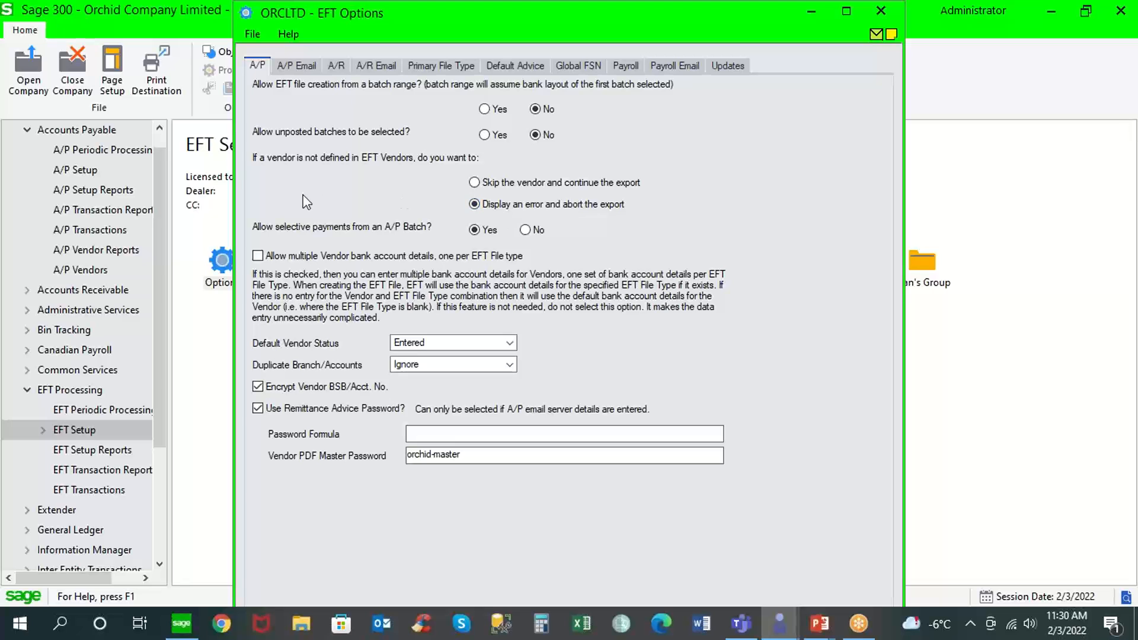
Open the A/P vendor record for Chloride Systems and set its payment code to EFT in the processing settings.
left_click(106, 269)
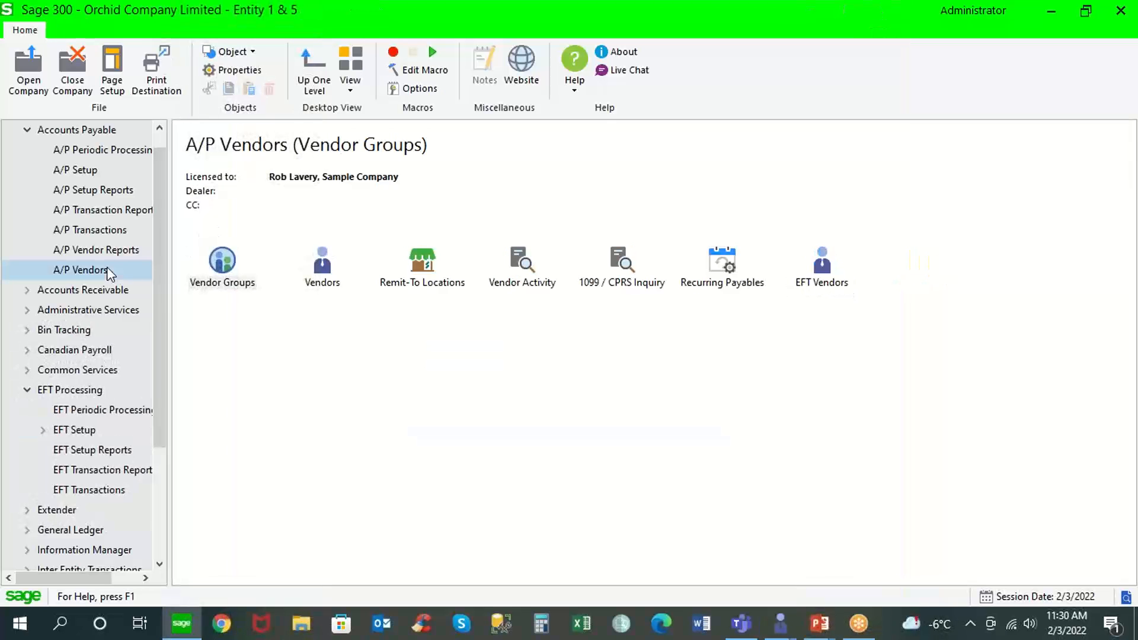
double_click(322, 264)
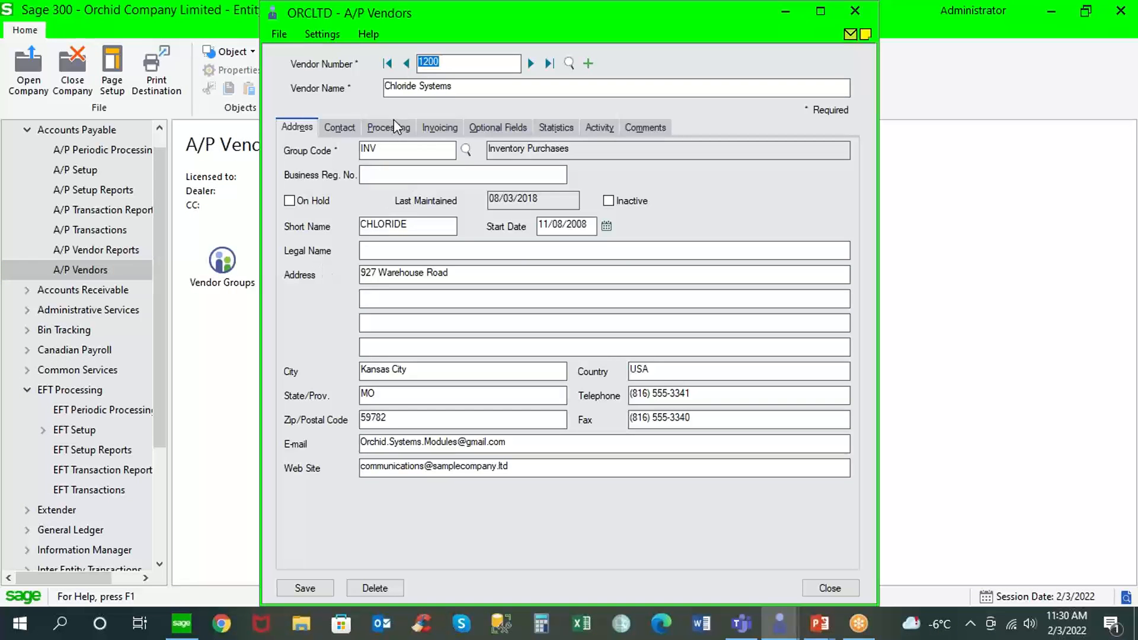
left_click(392, 128)
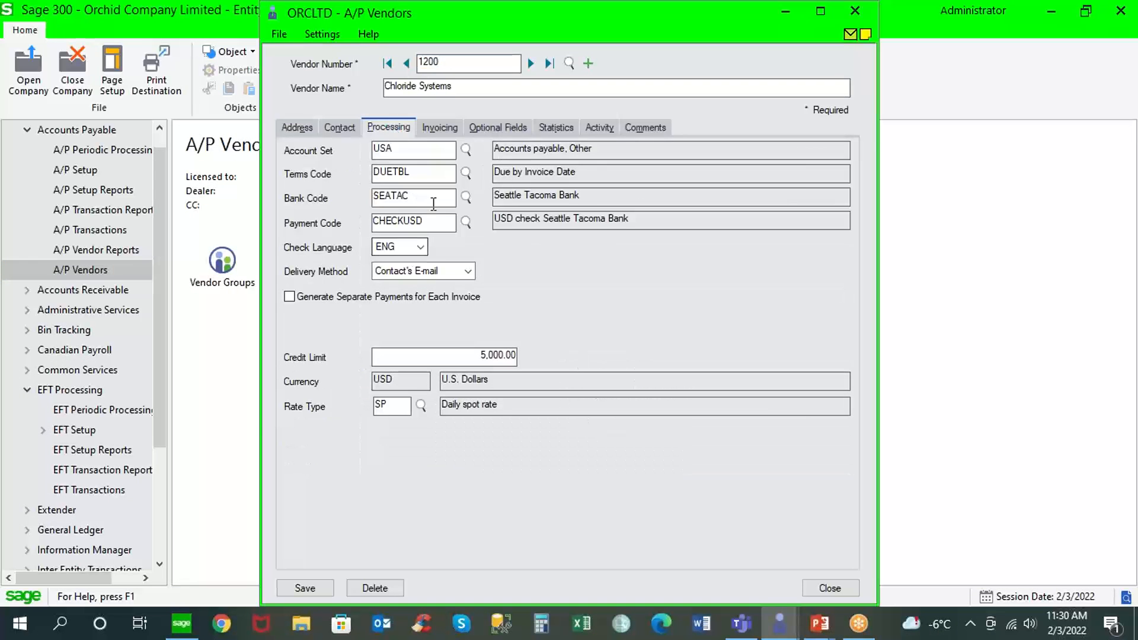
left_click_drag(427, 222, 328, 230)
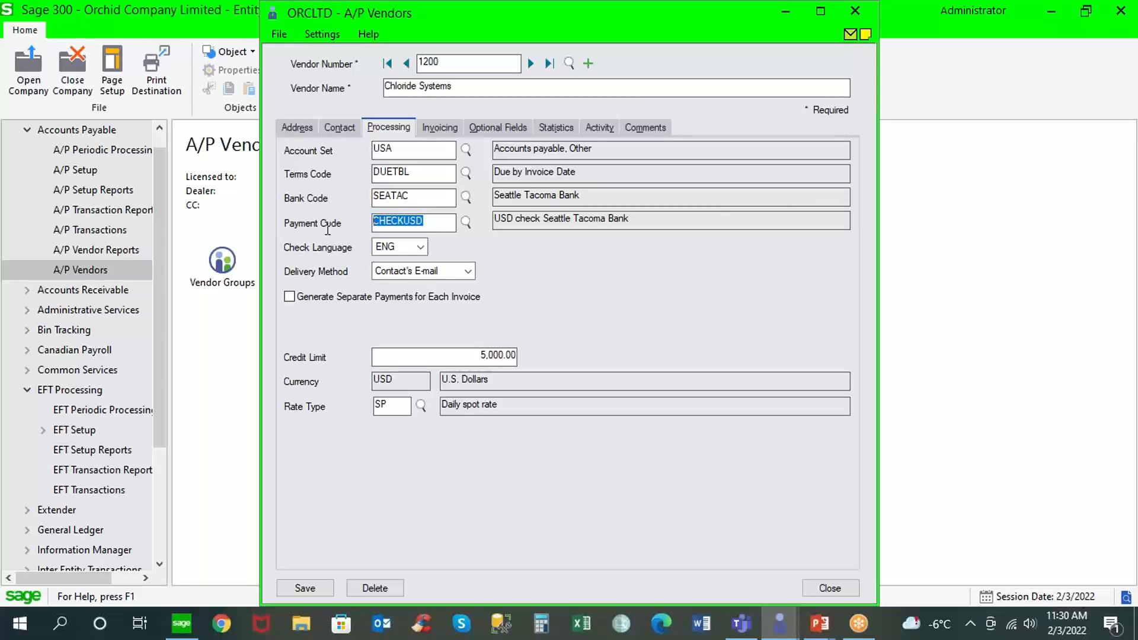
type("EFT")
Open A/P Create Payment Batch and review the payment code range in the selection criteria.
left_click(120, 232)
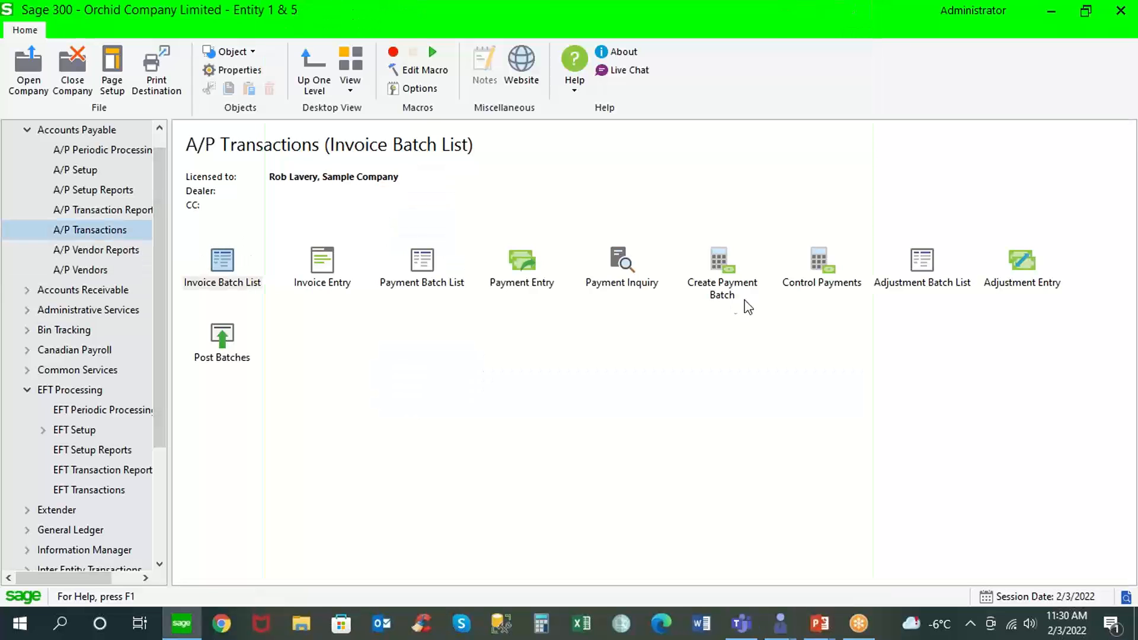
left_click(717, 274)
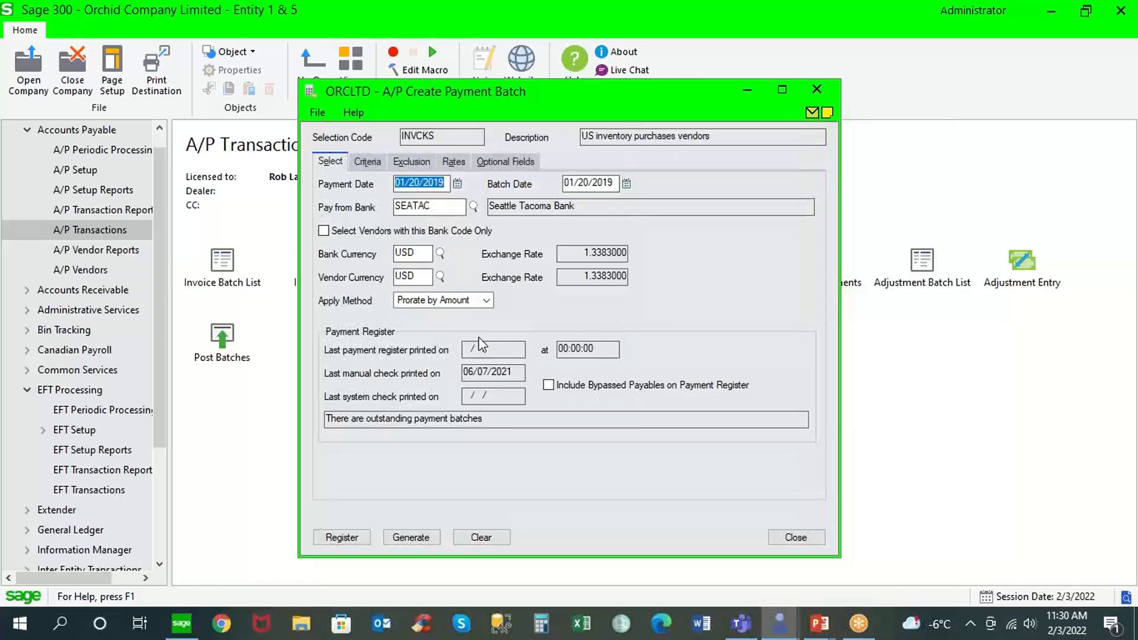
left_click(368, 162)
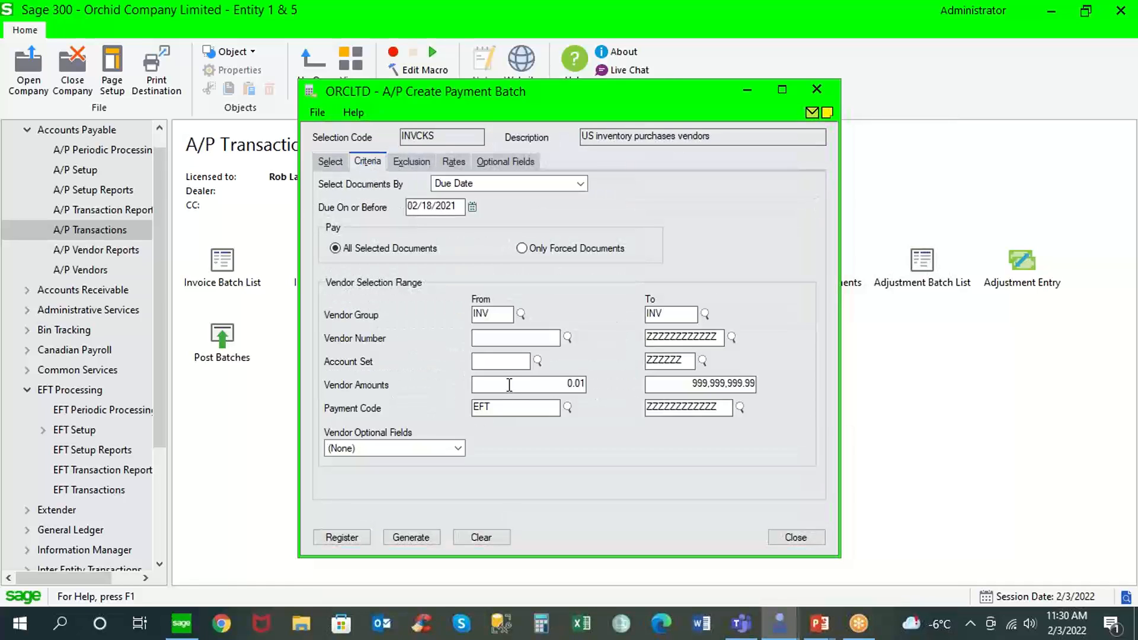
left_click_drag(494, 407, 437, 402)
Open the CCB bank record in Bank Services, examine its check stocks and their check forms, and close the record.
left_click(26, 369)
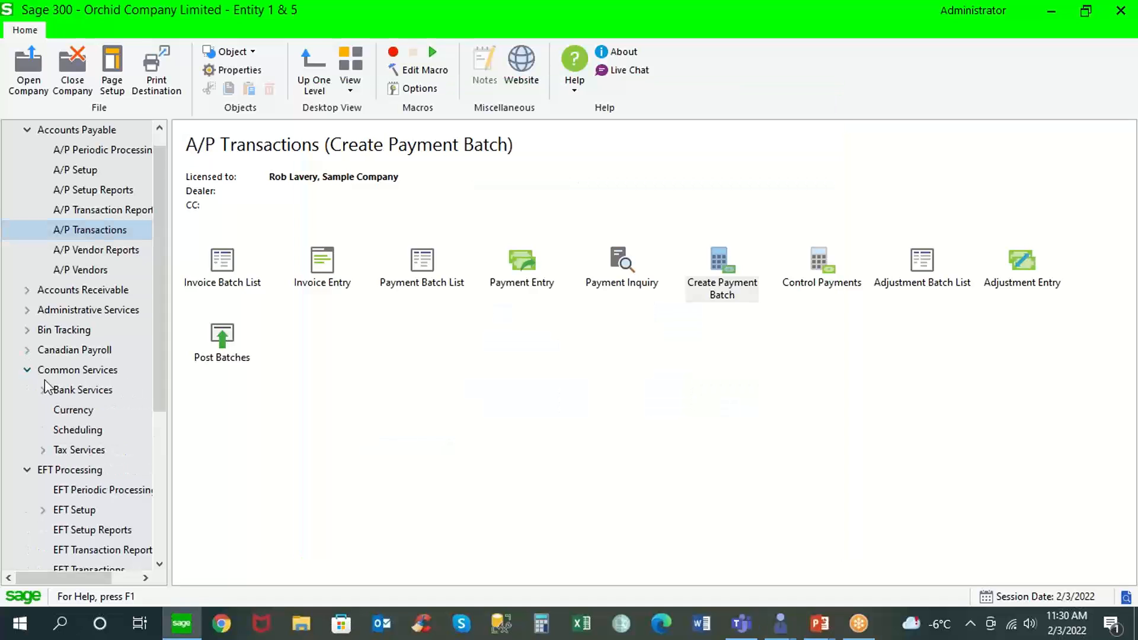
left_click(74, 393)
double_click(225, 274)
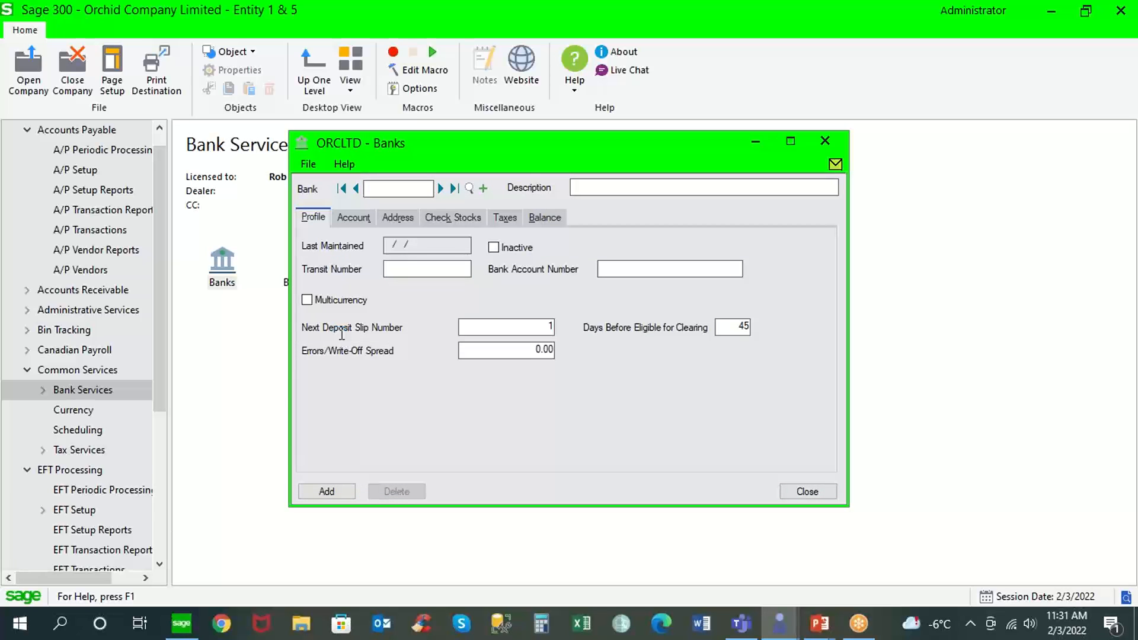
left_click(440, 189)
left_click(462, 217)
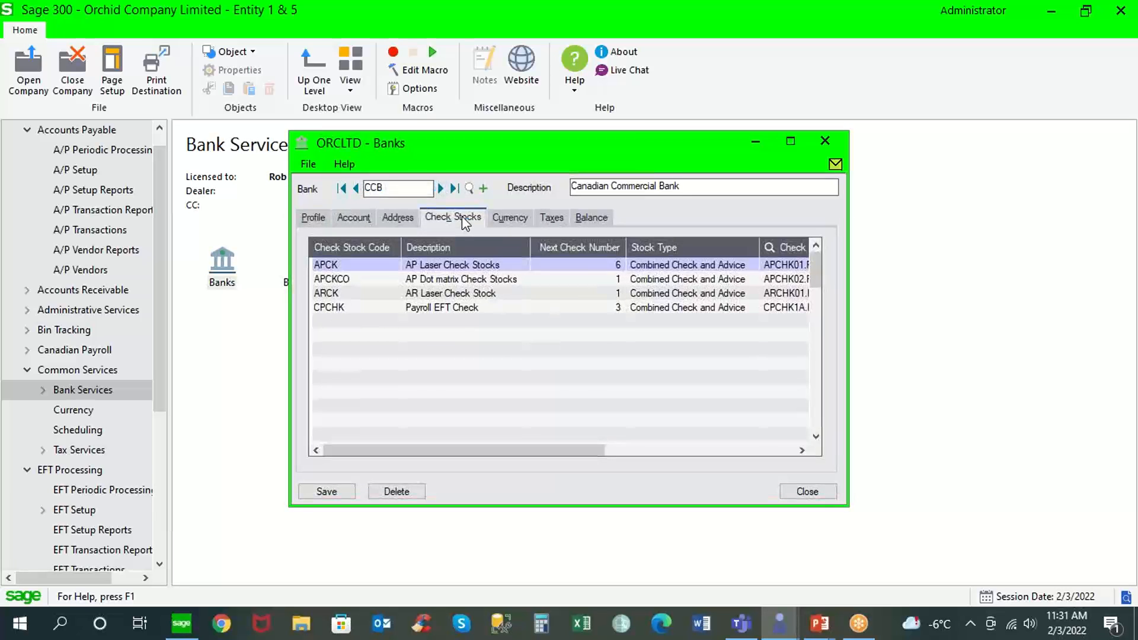
left_click(370, 309)
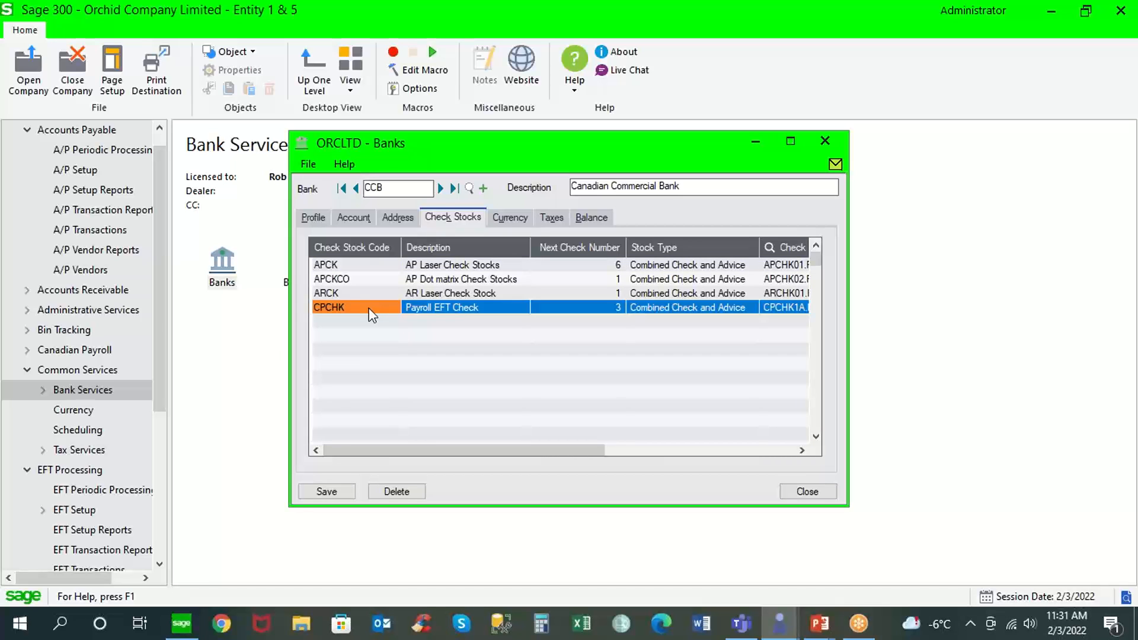
left_click(361, 270)
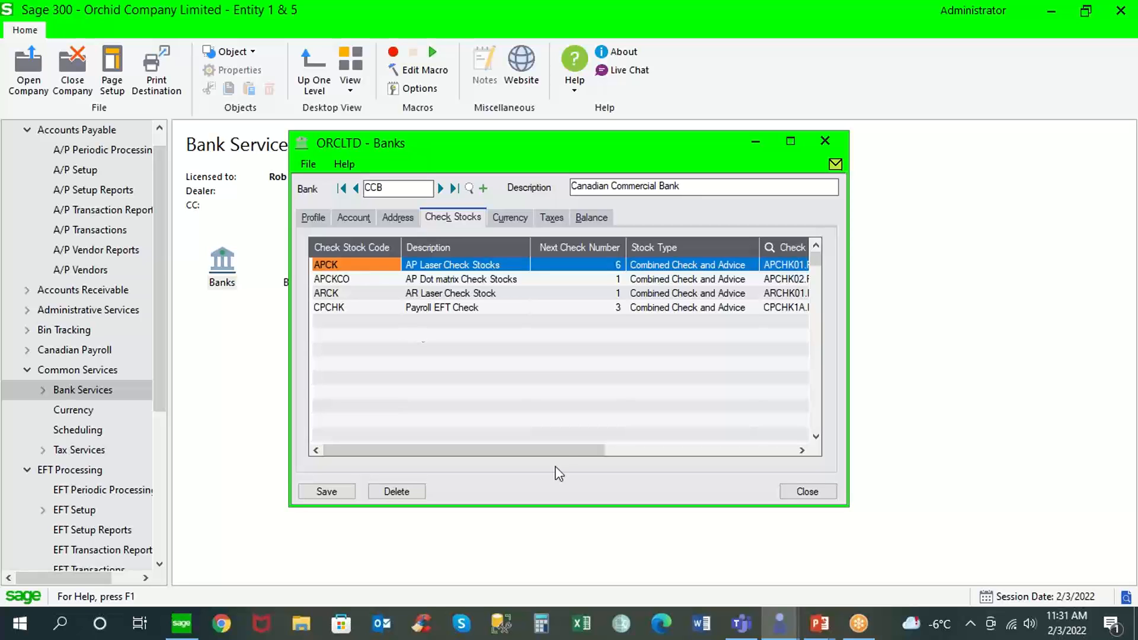
left_click_drag(561, 450, 696, 450)
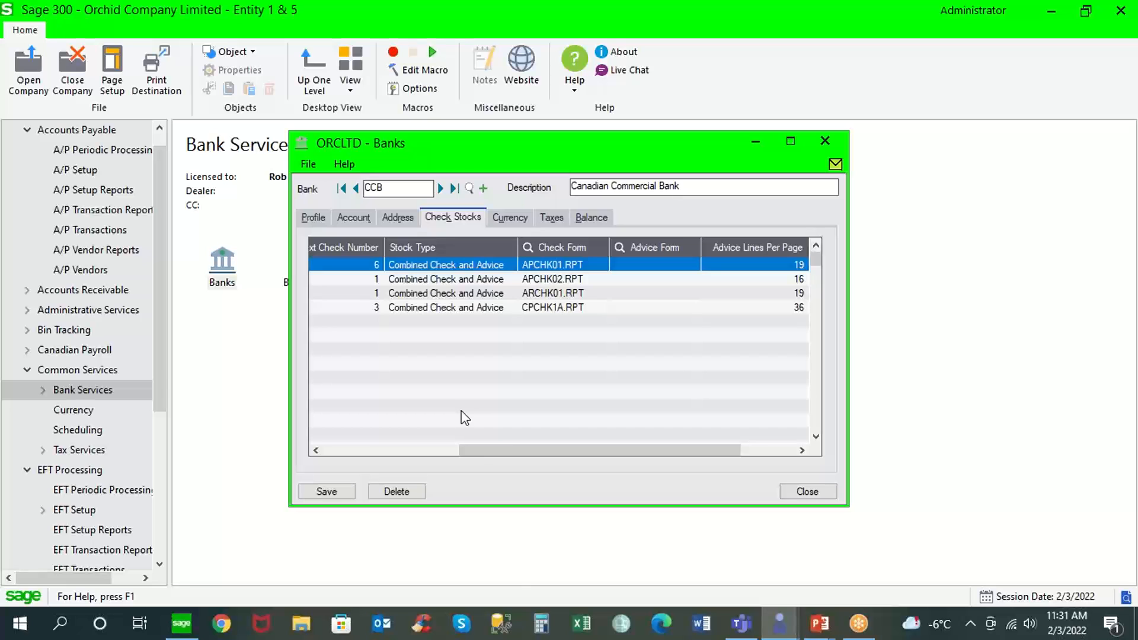
left_click_drag(480, 452, 332, 453)
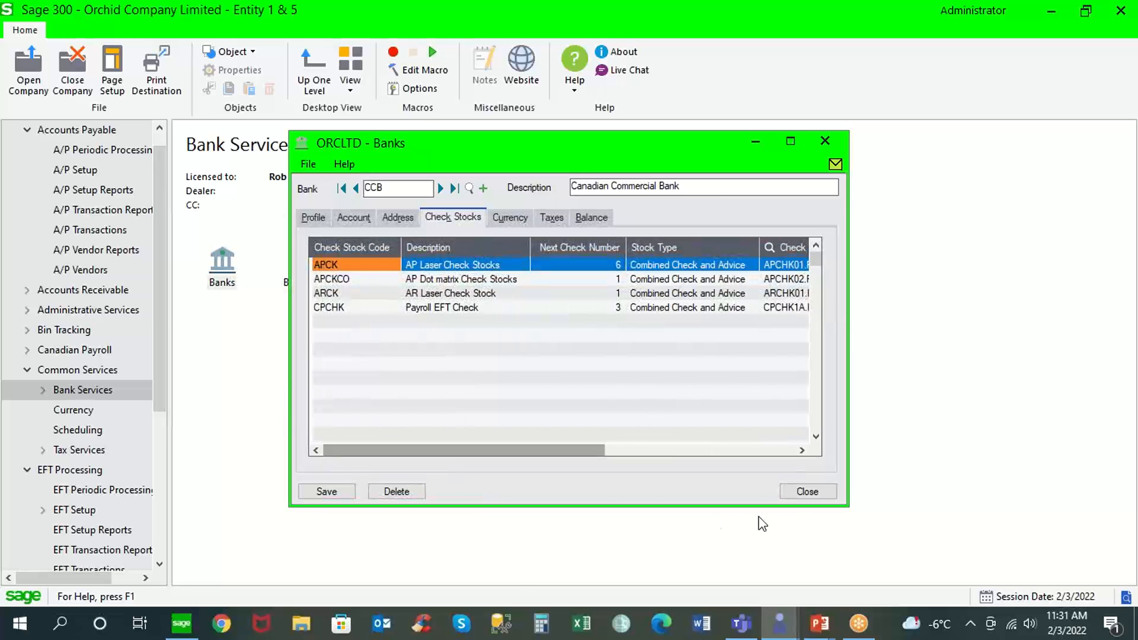
left_click(806, 491)
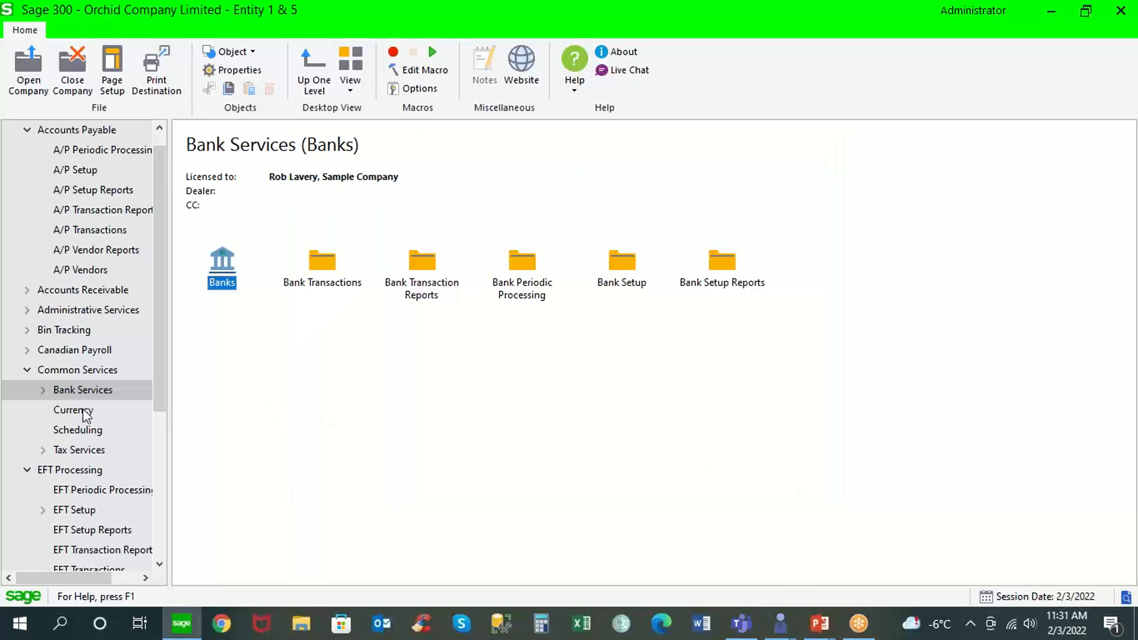
Open the EFT Banks setup, load bank CCB, and examine its EFT file type for payments and refunds.
left_click(30, 370)
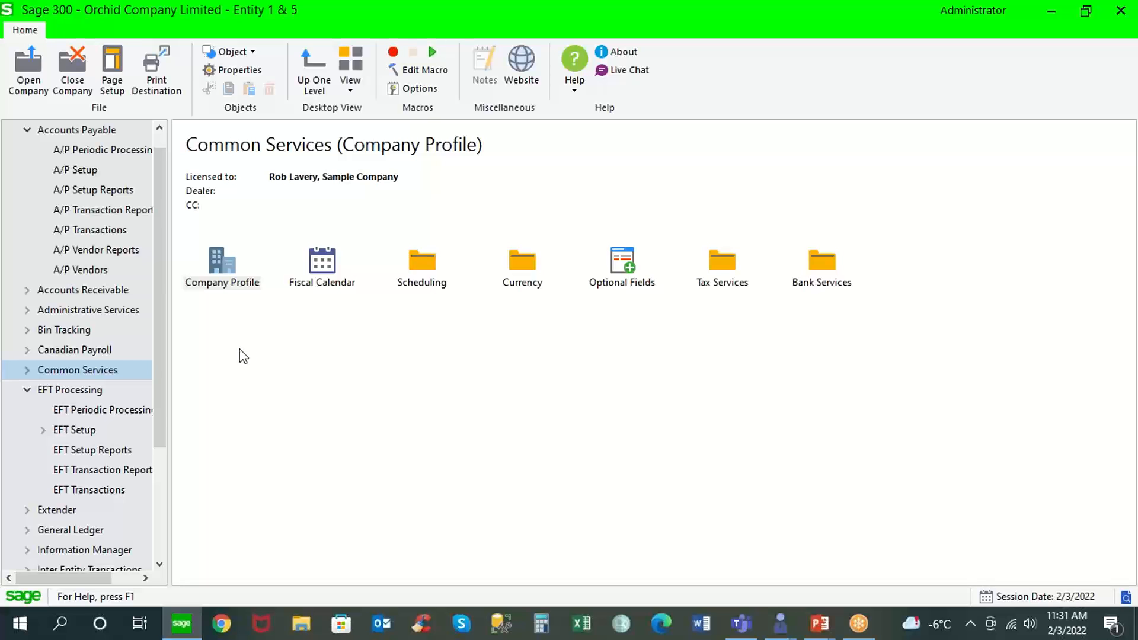
left_click(83, 430)
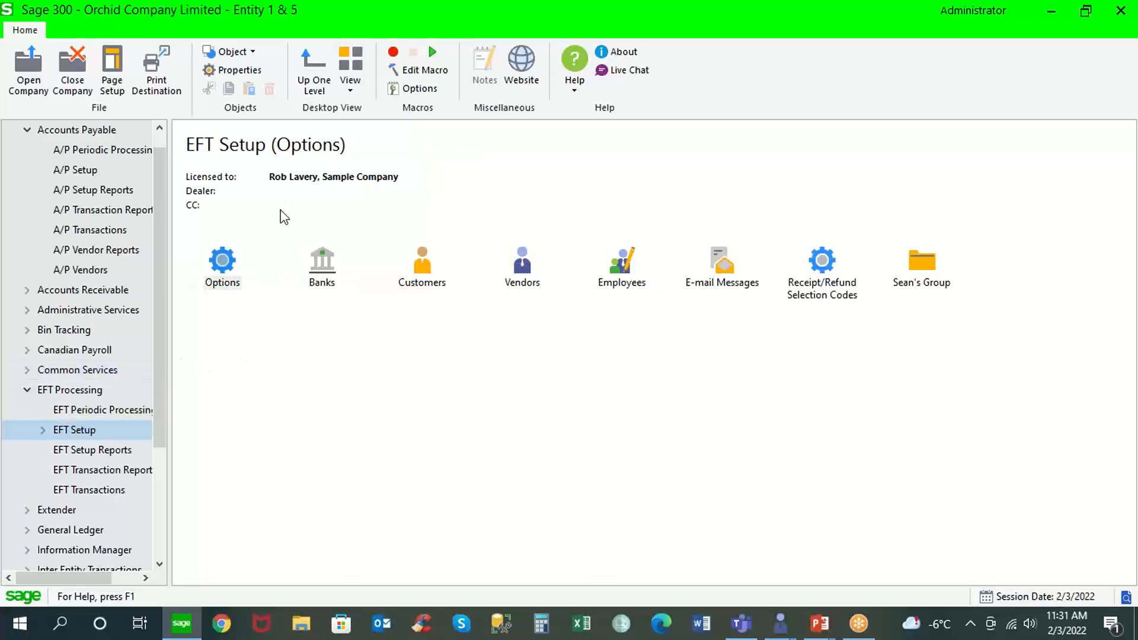
double_click(221, 264)
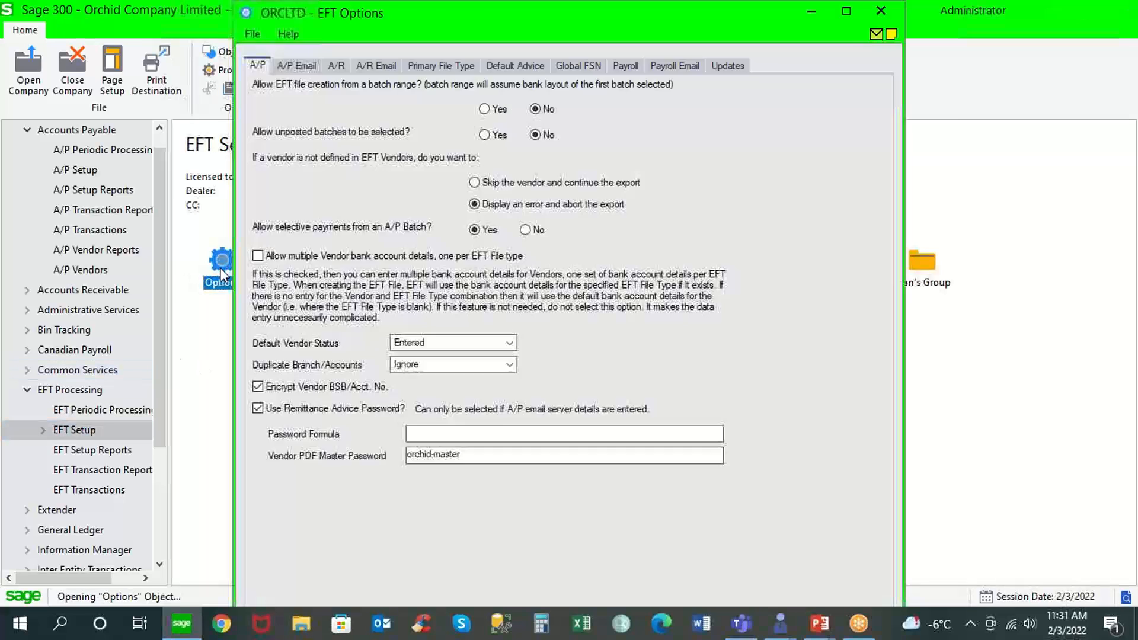
left_click(206, 322)
double_click(319, 266)
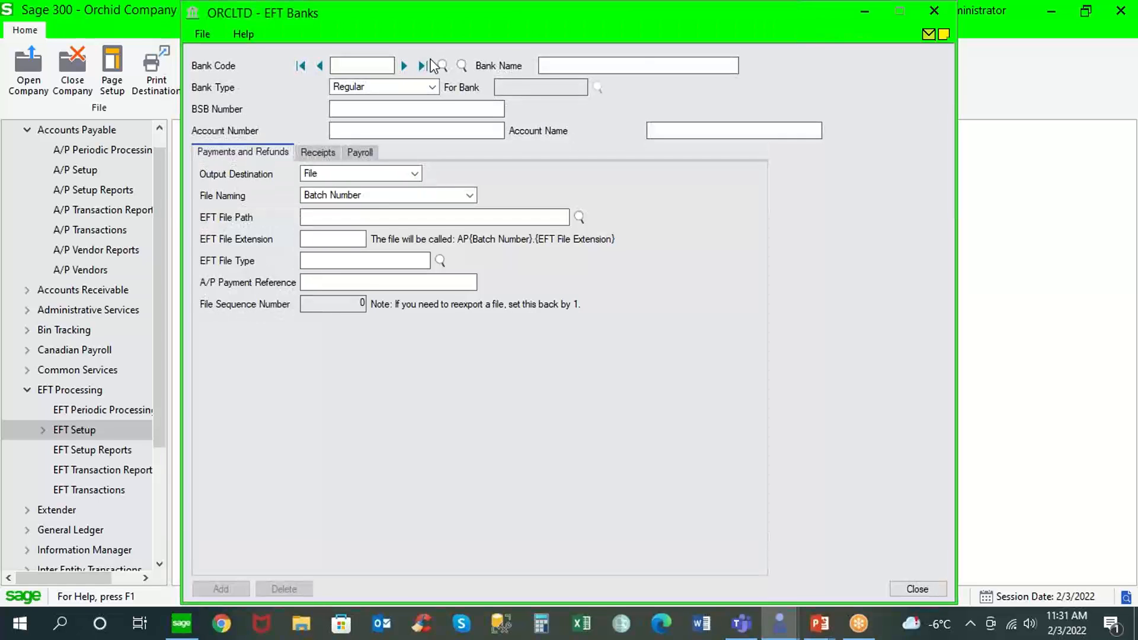
left_click(403, 66)
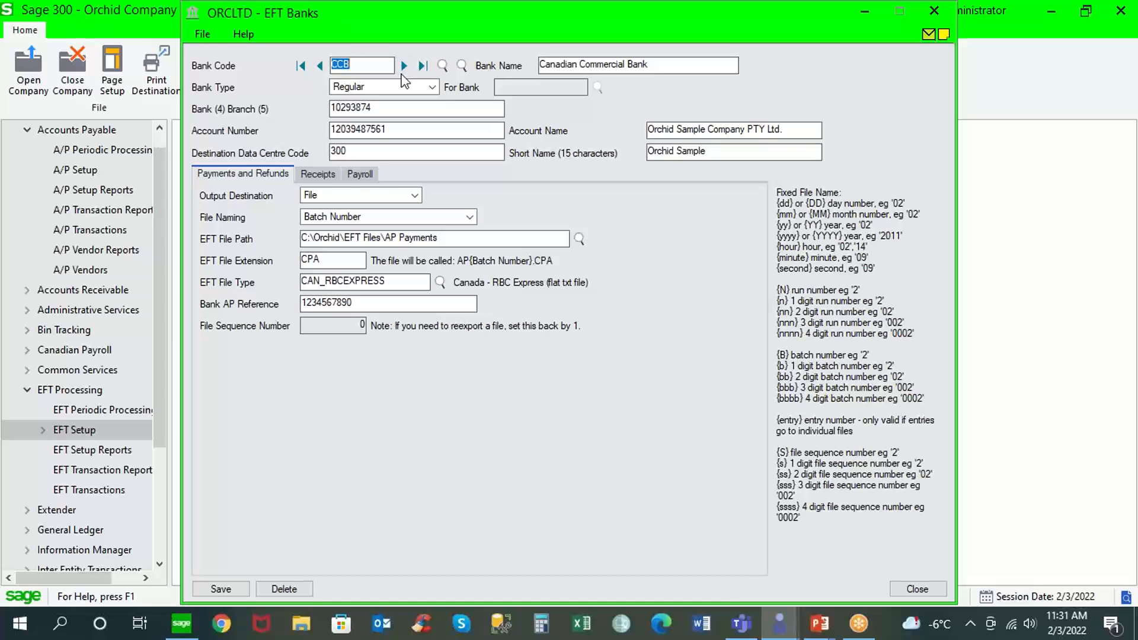
left_click_drag(405, 281, 282, 288)
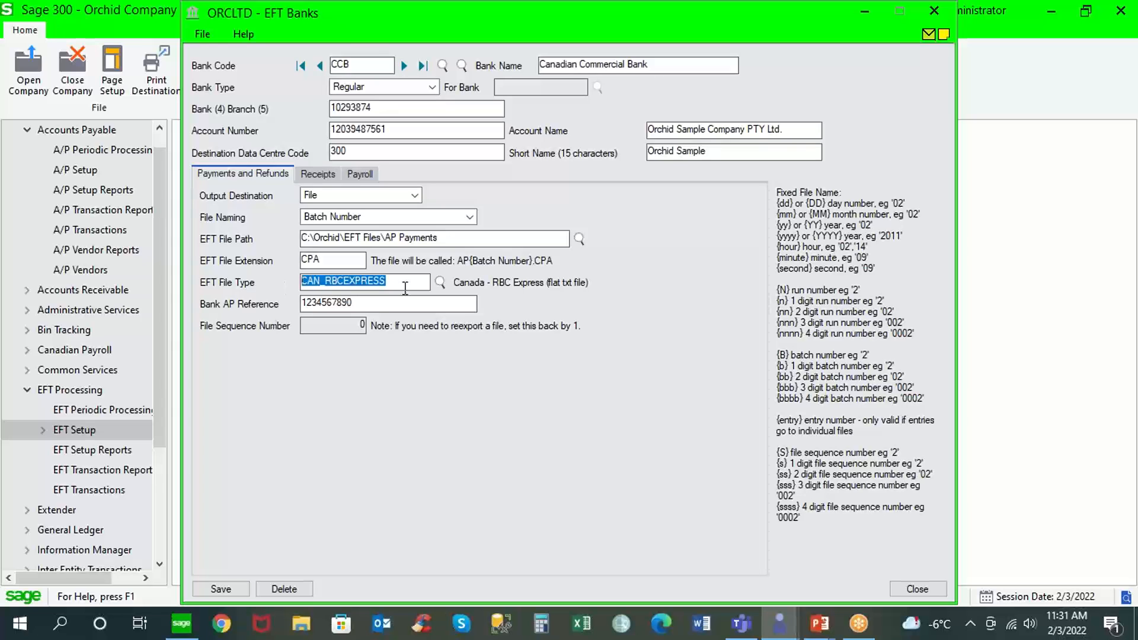
Browse the available EFT file types, including the Scotia, TD and Royal Bank formats, and leave the list without choosing one.
left_click(440, 282)
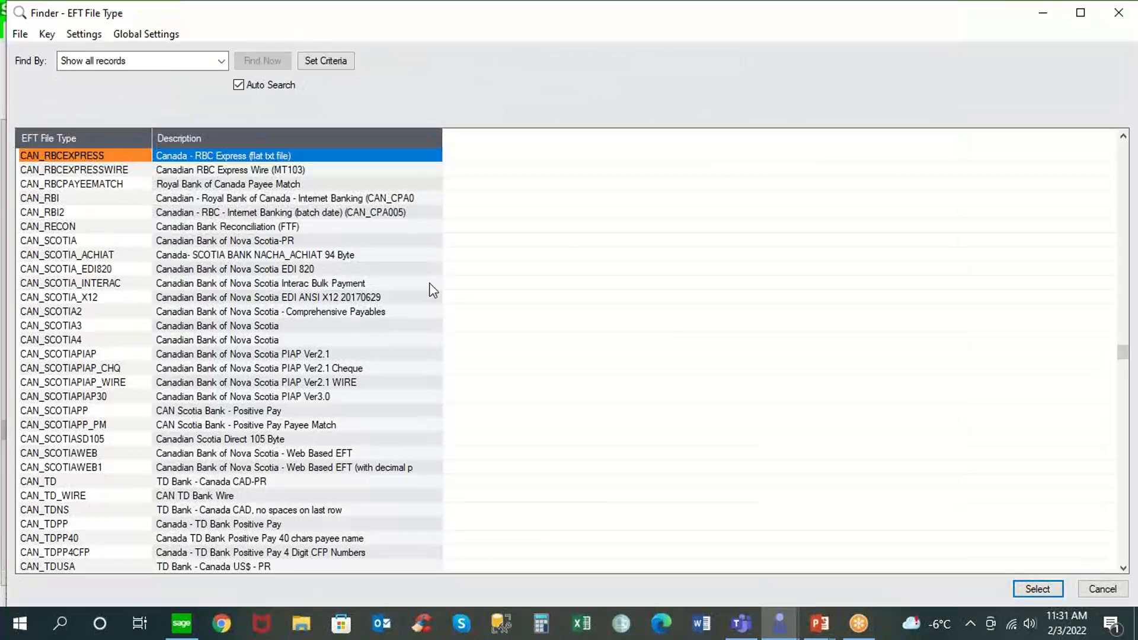
left_click(353, 285)
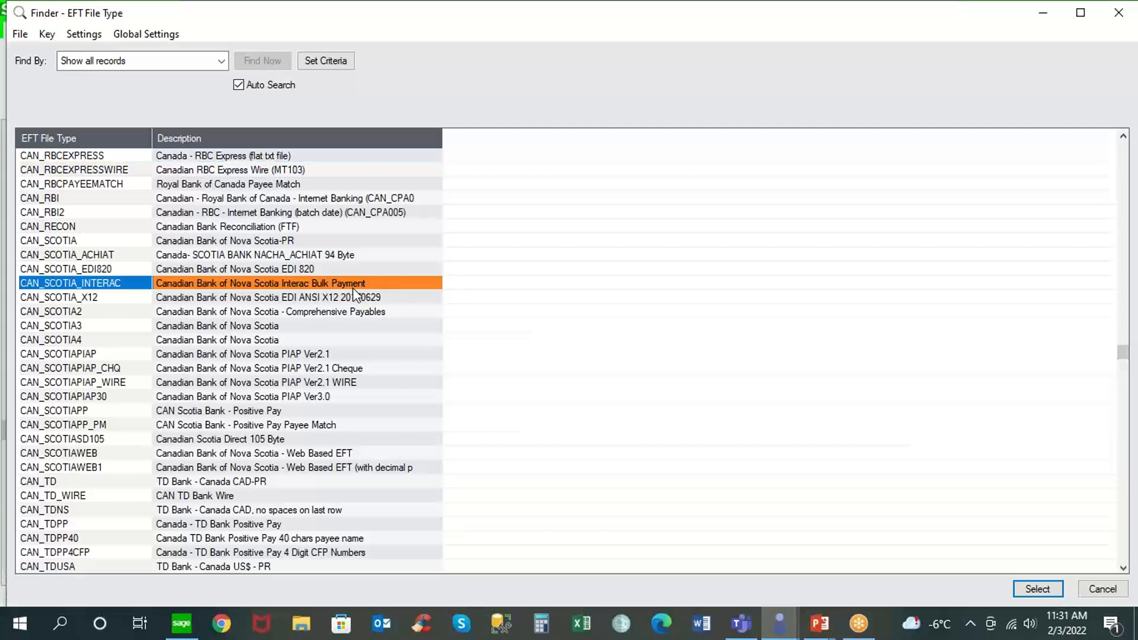
left_click(300, 271)
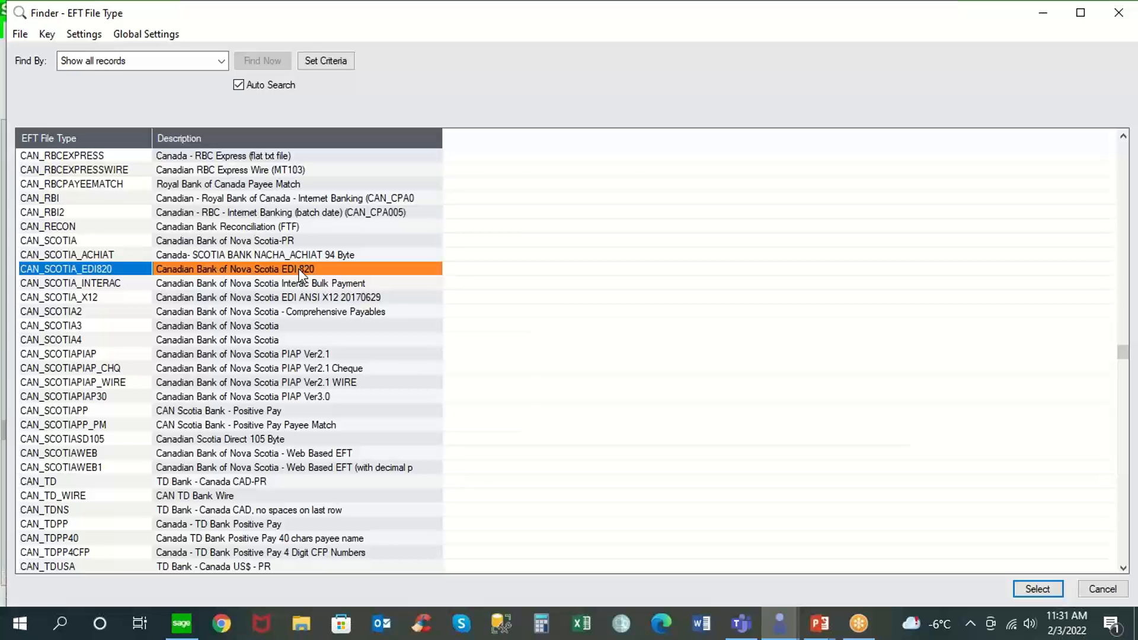
left_click(350, 383)
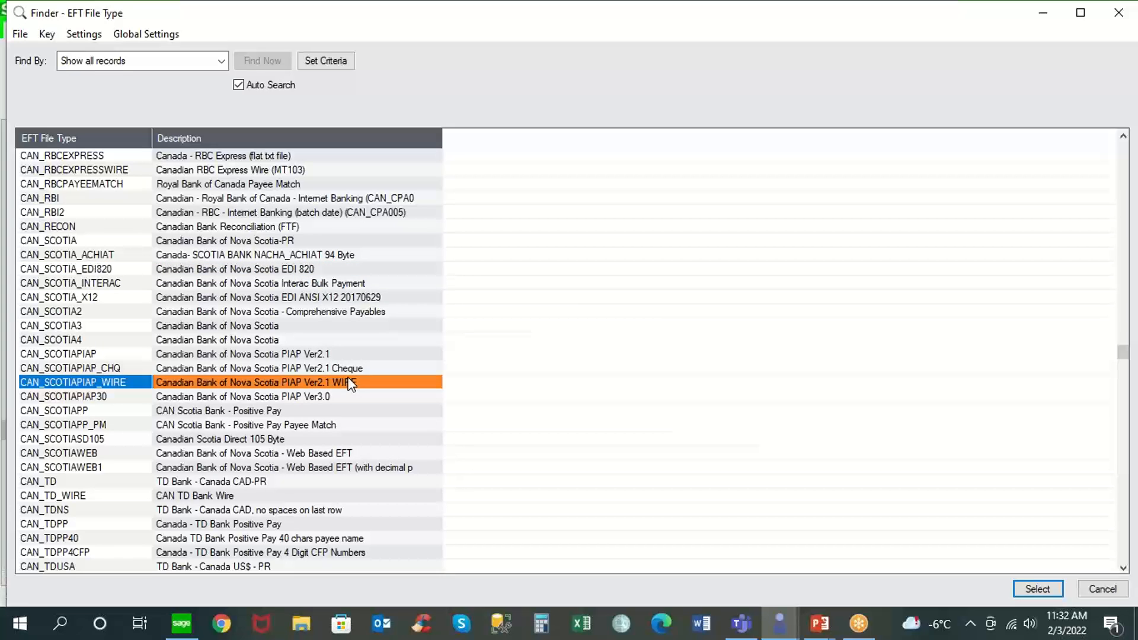
left_click(262, 529)
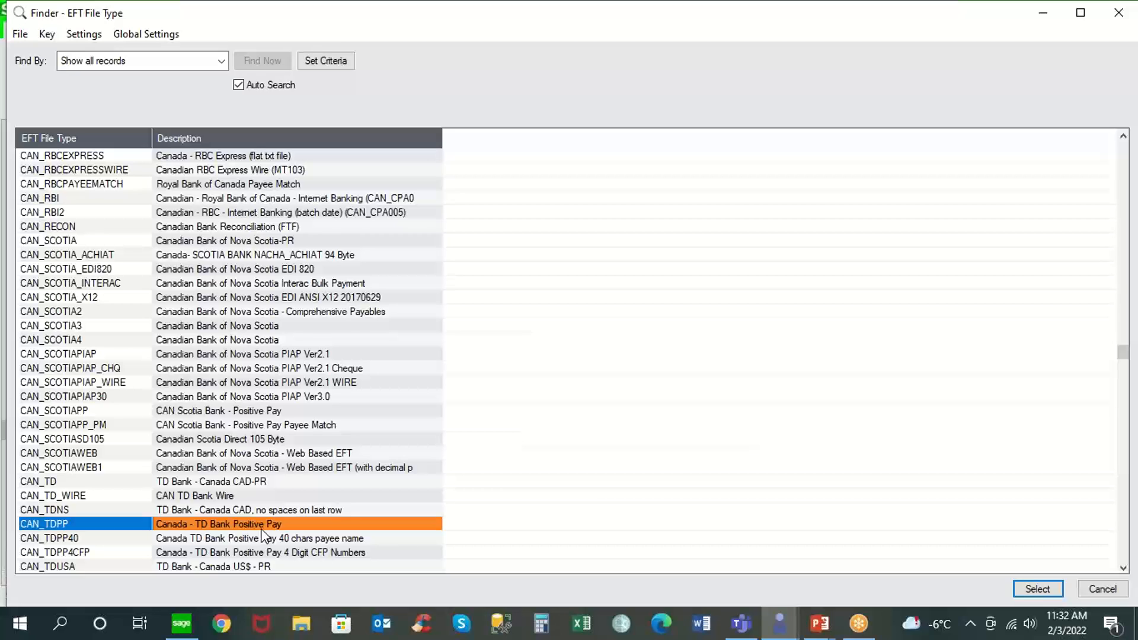
left_click(343, 197)
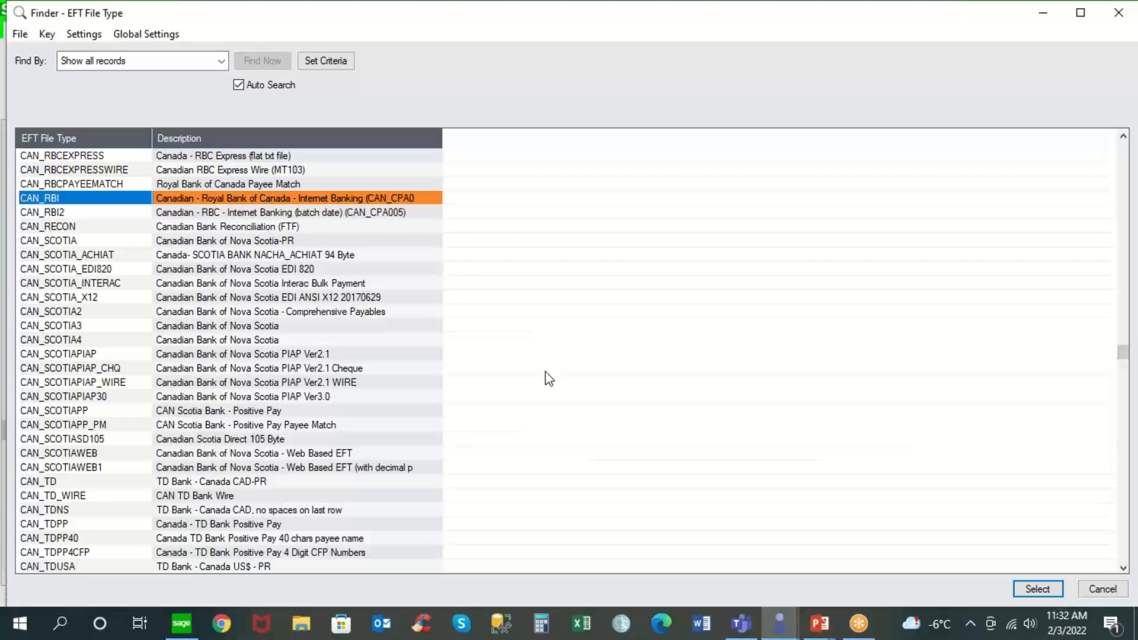
left_click(1095, 587)
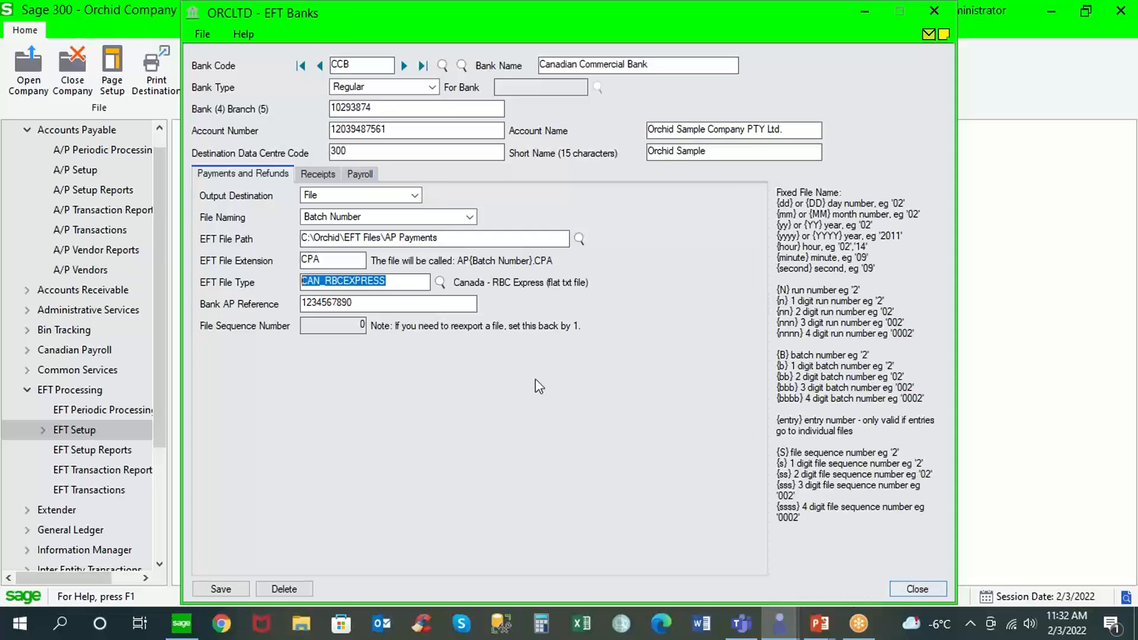
Try SFTP With Password as the output destination for bank CCB's payments and refunds, and return it to File.
left_click(414, 196)
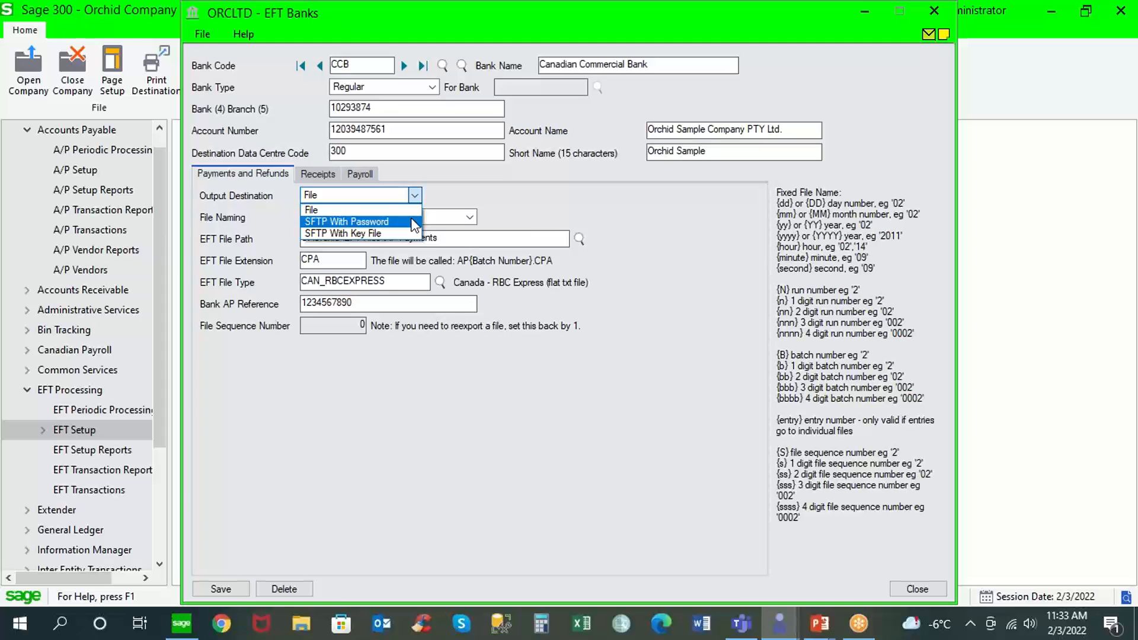
left_click(414, 222)
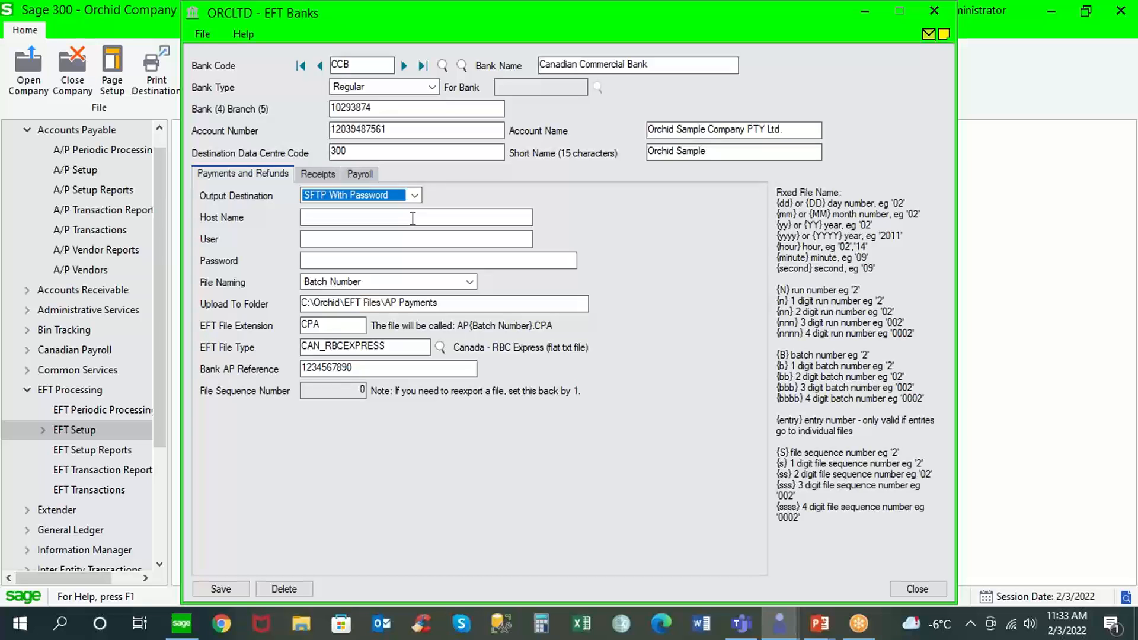
left_click(415, 195)
left_click(356, 208)
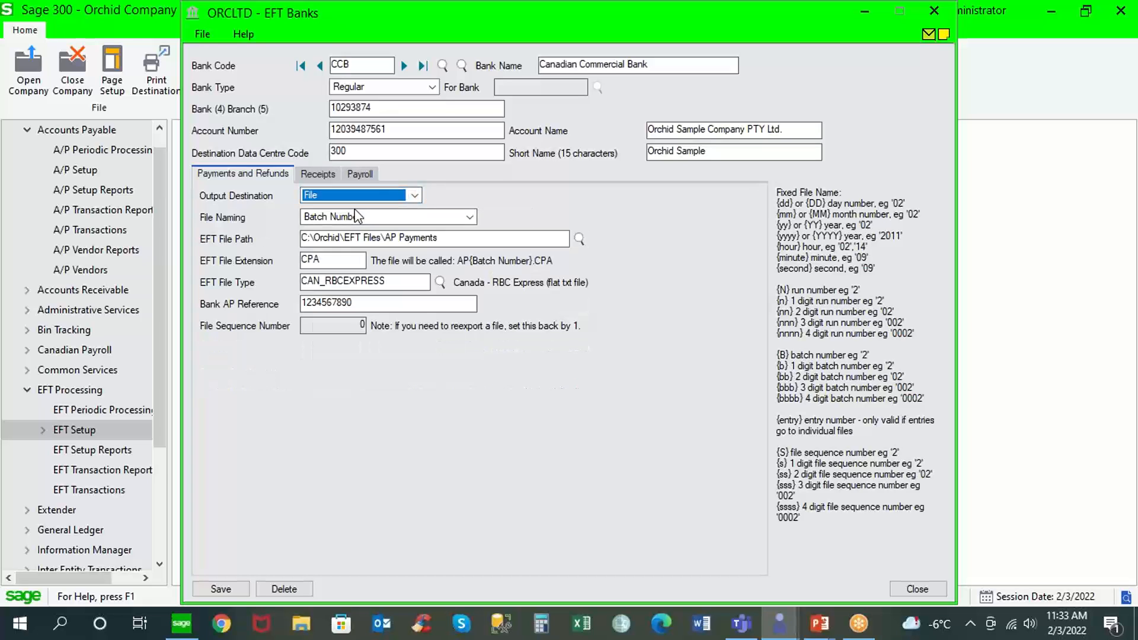
Check bank CCB's EFT file path and set the output destination for payments and refunds to SFTP With Password.
left_click_drag(451, 238, 267, 240)
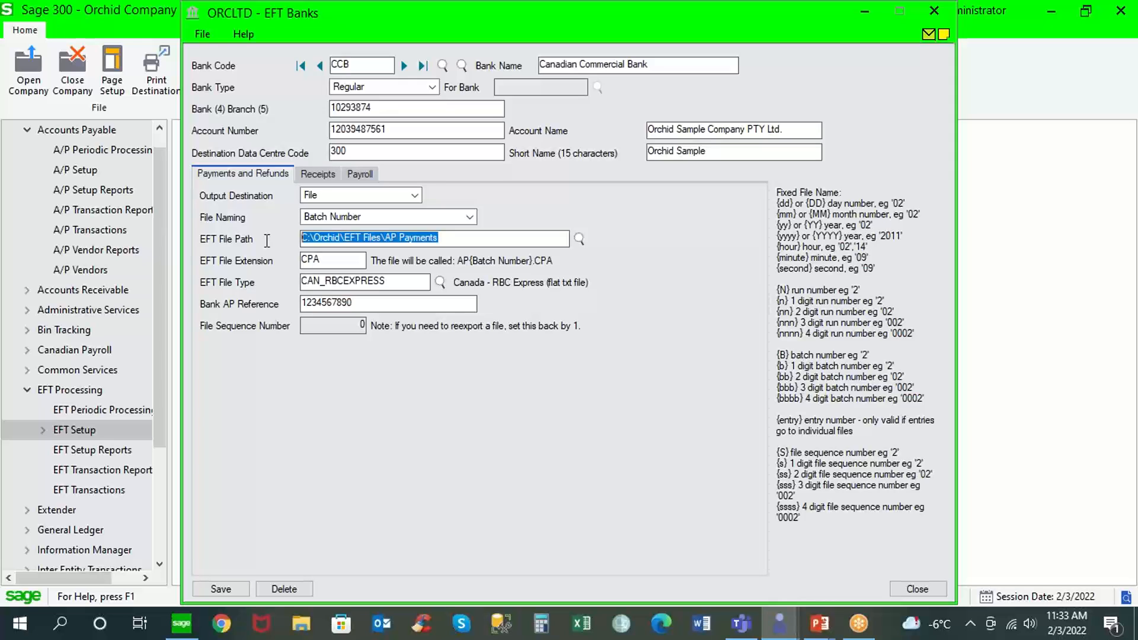
left_click(415, 195)
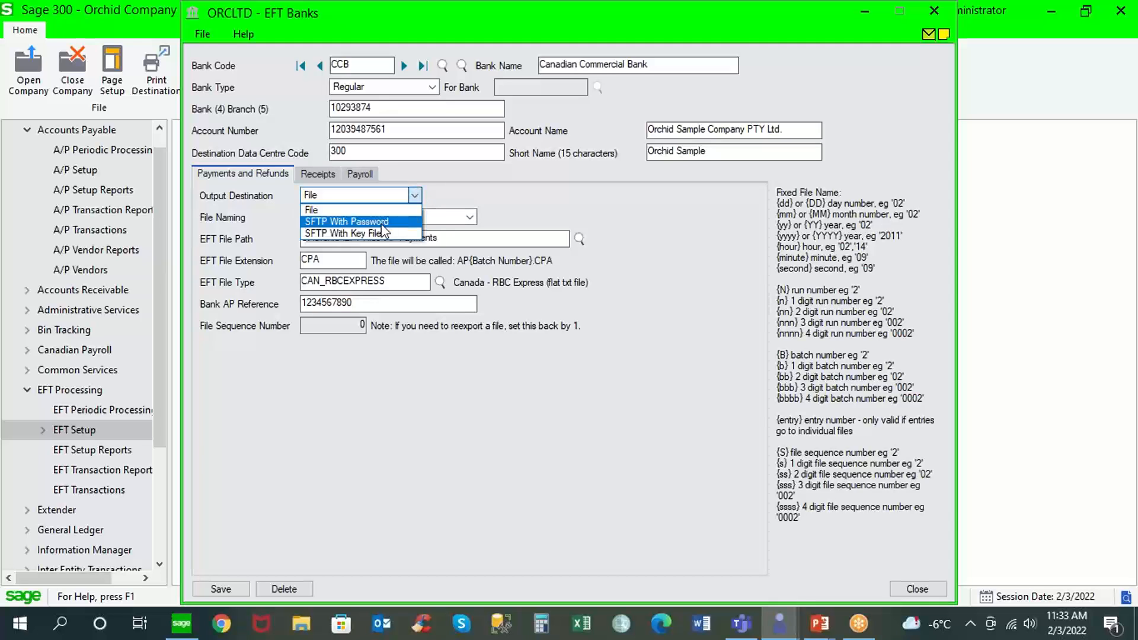
left_click(382, 223)
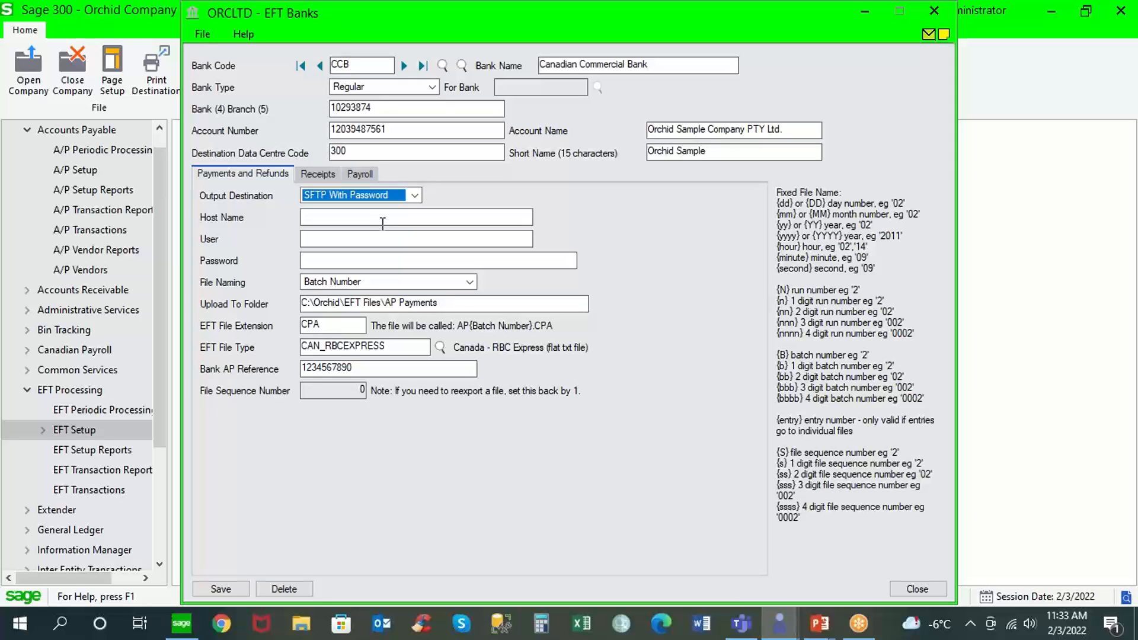
Try SFTP With Key File as bank CCB's output destination, and close the EFT bank setup without saving the changes.
left_click(374, 218)
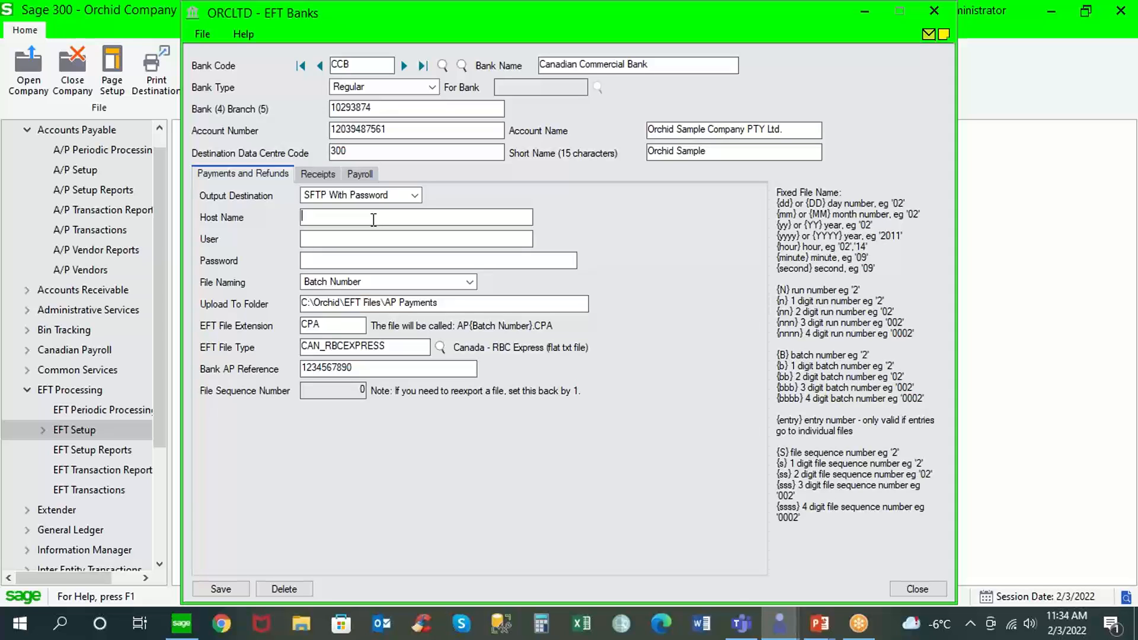
left_click(415, 194)
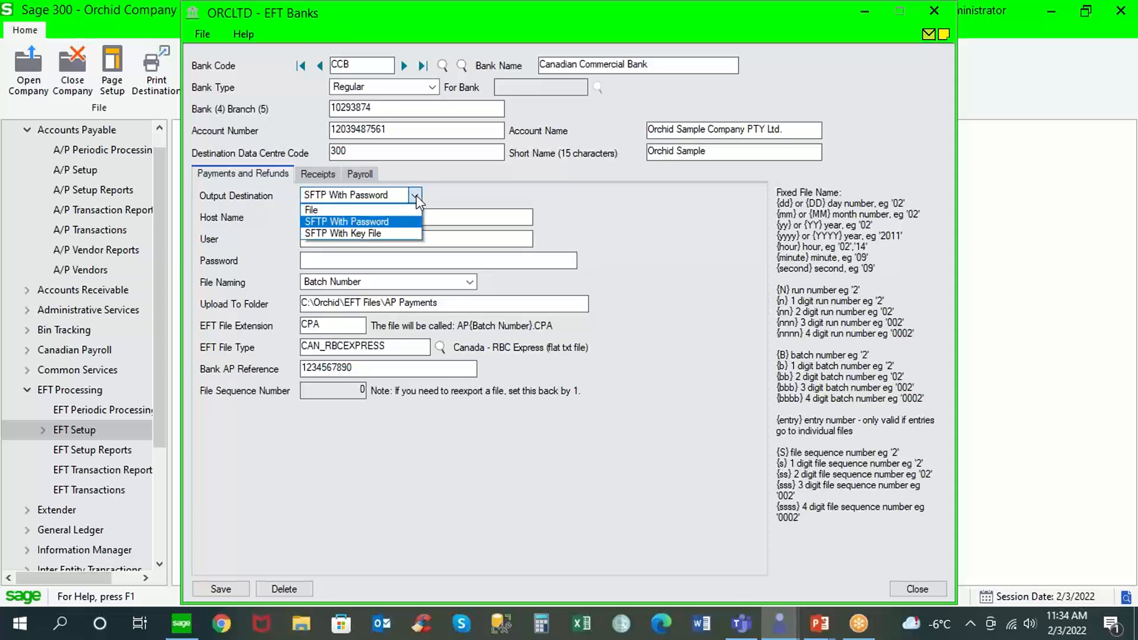
left_click(375, 232)
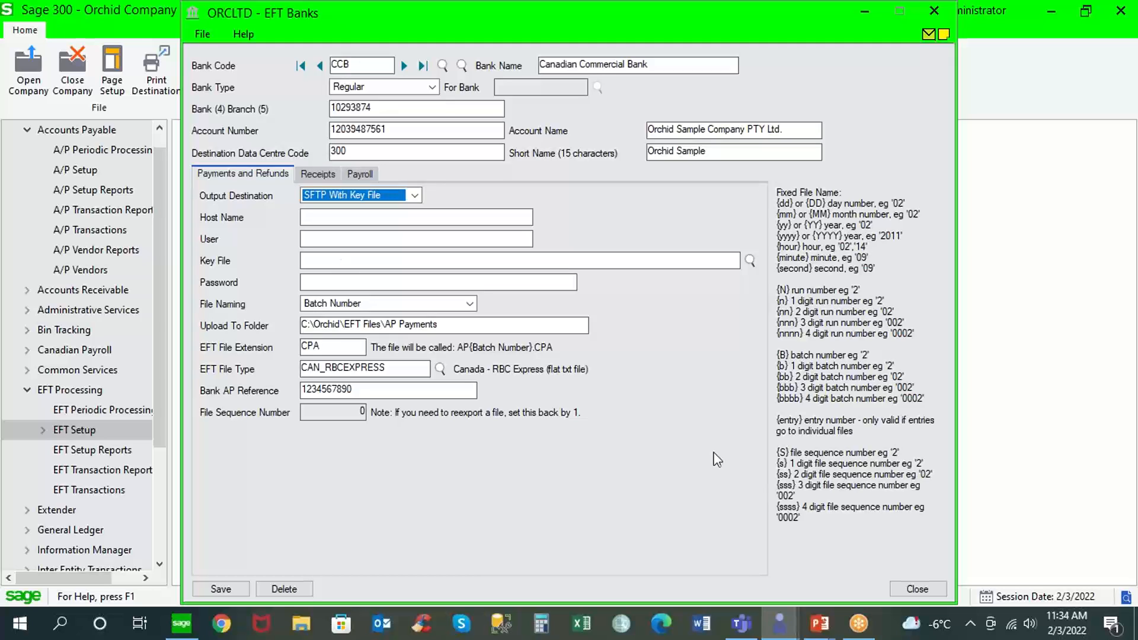
left_click(917, 590)
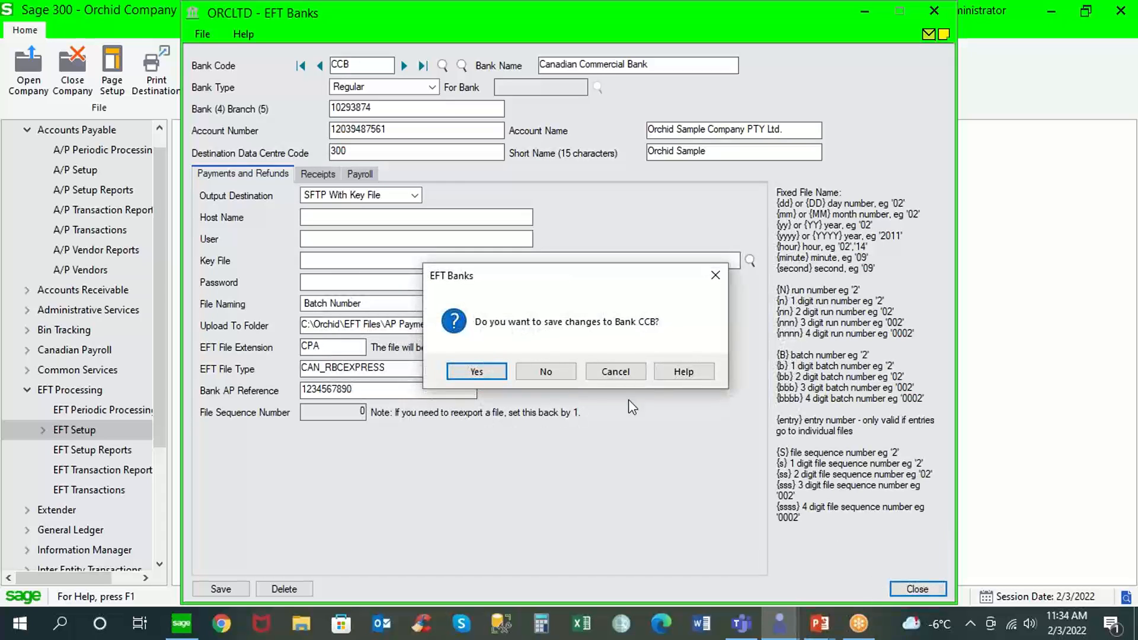
left_click(560, 372)
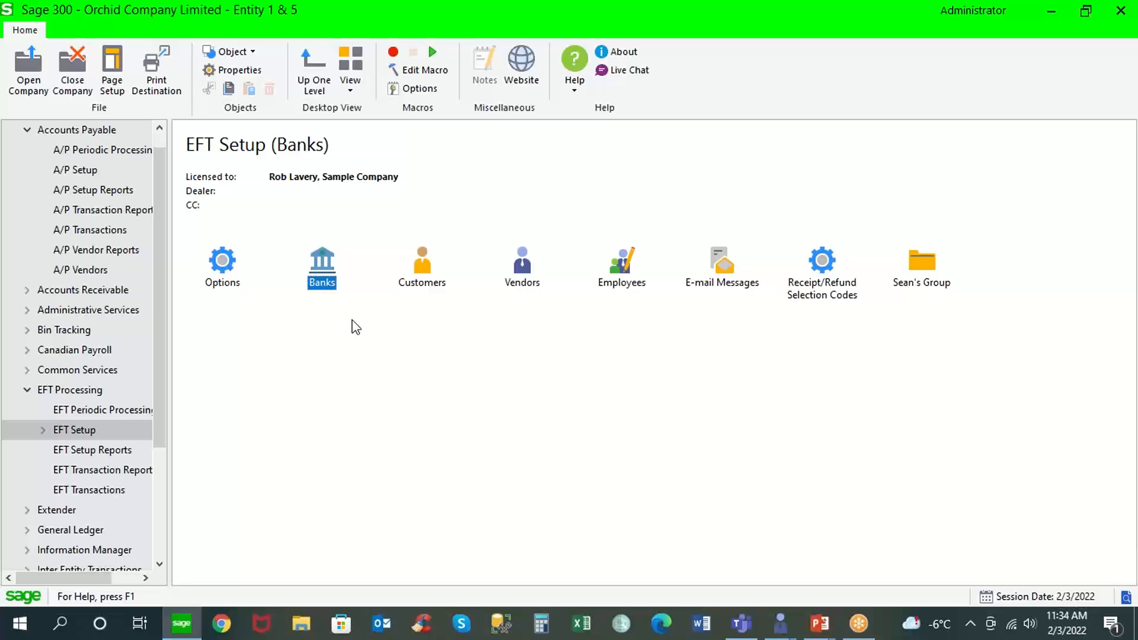
Open the EFT Vendors setup, load vendor Chloride Systems, and examine its bank/branch and account number.
left_click(27, 130)
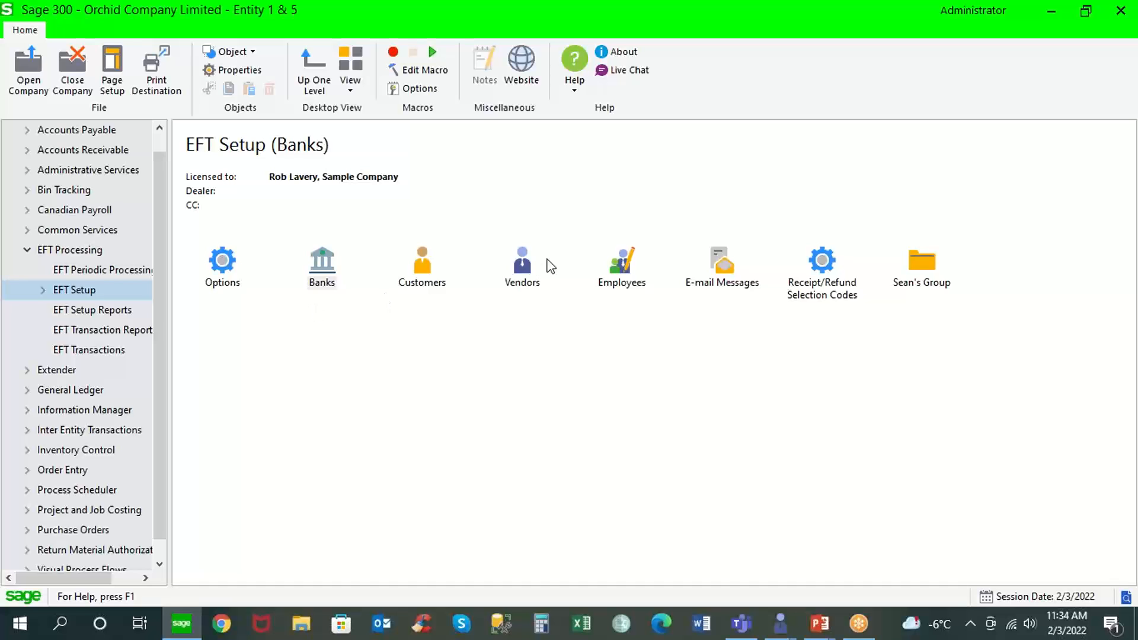
double_click(524, 269)
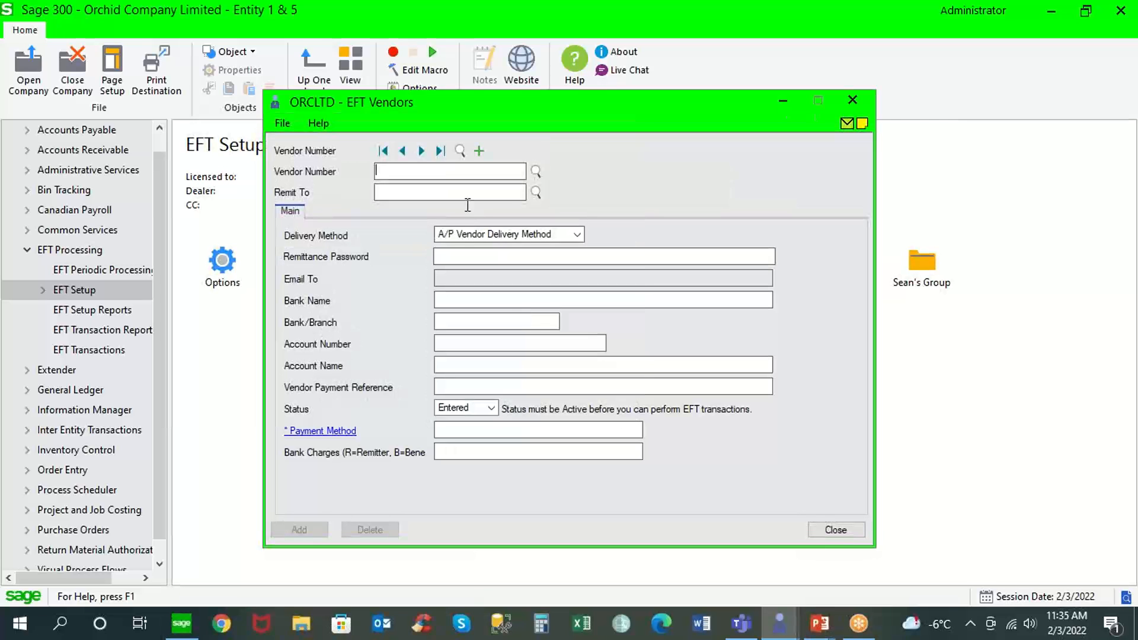
left_click(421, 151)
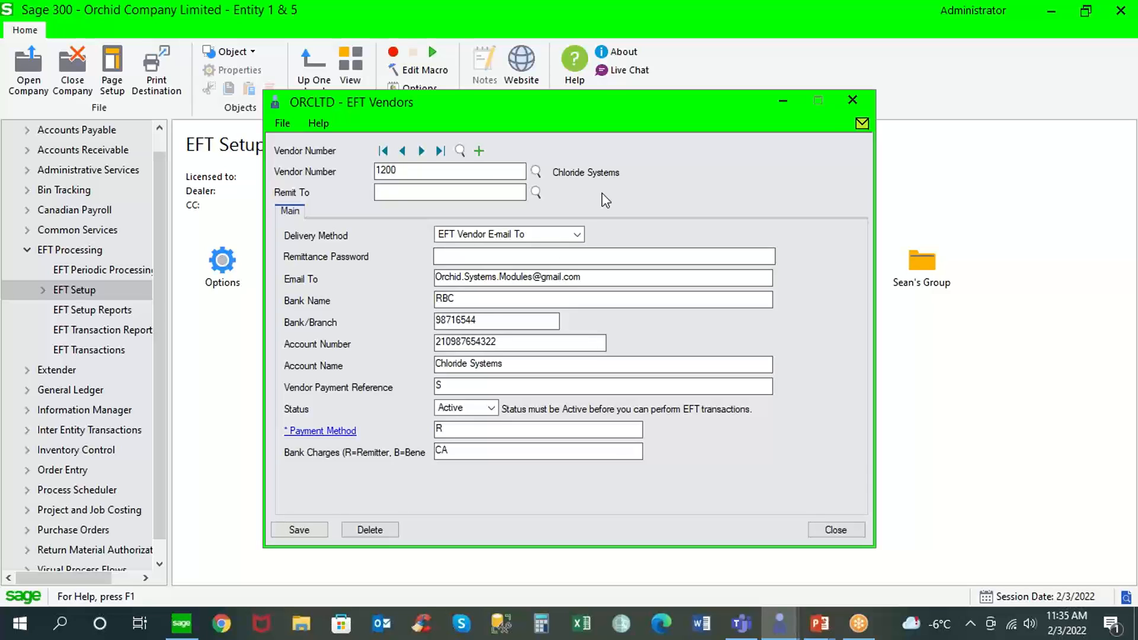
double_click(473, 325)
left_click_drag(525, 343, 417, 345)
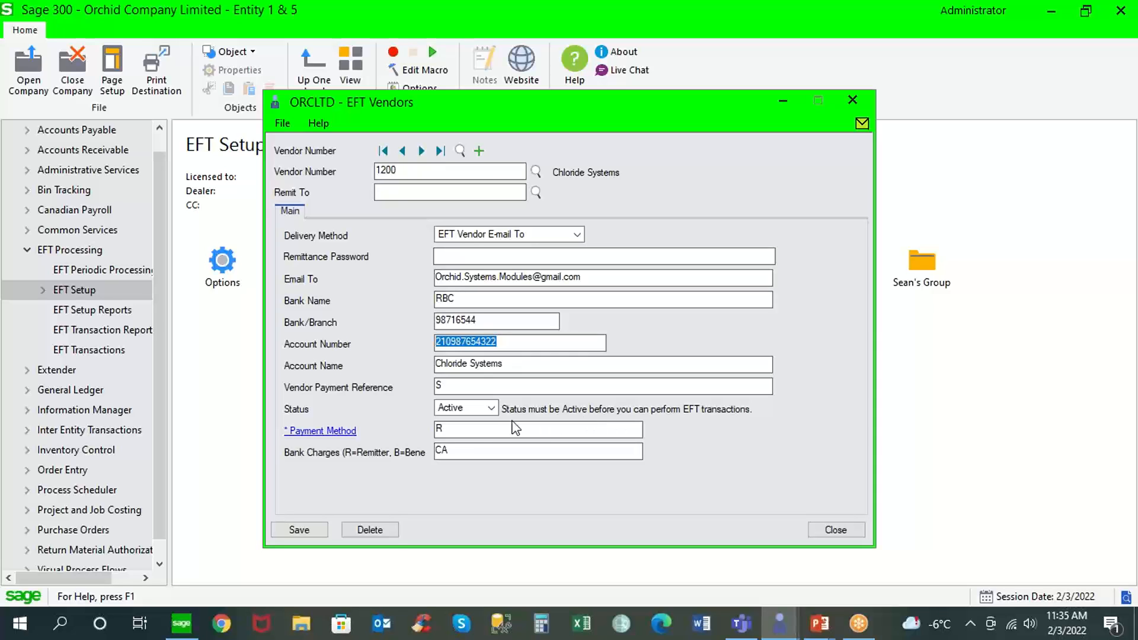
Try the Entered status for vendor Chloride Systems and check the default vendor status in EFT Options.
left_click(493, 408)
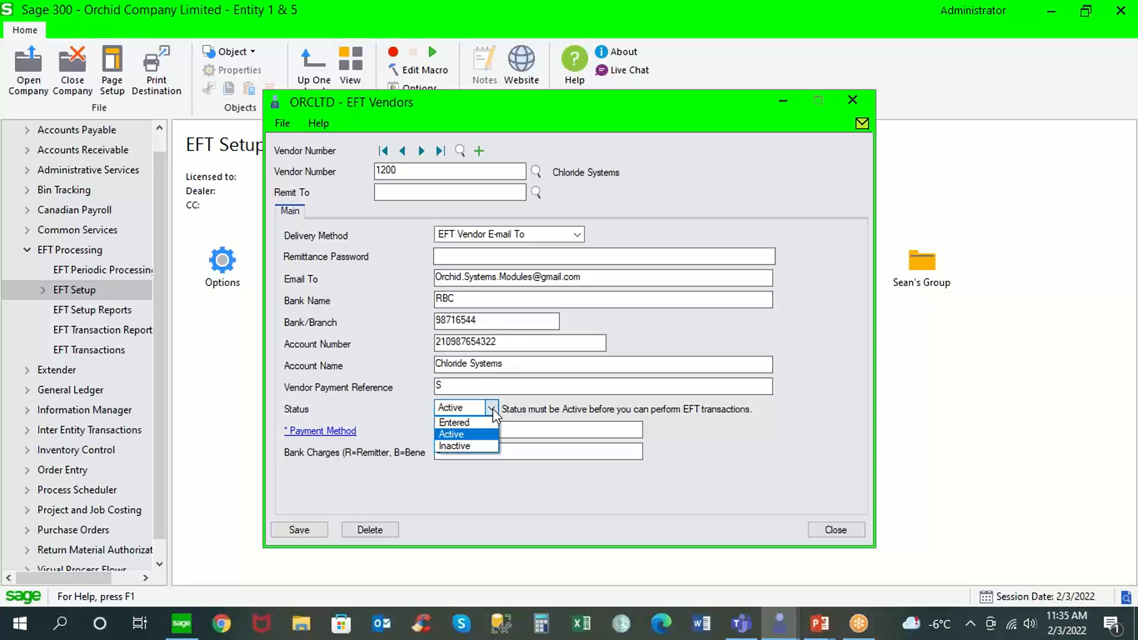
left_click(482, 423)
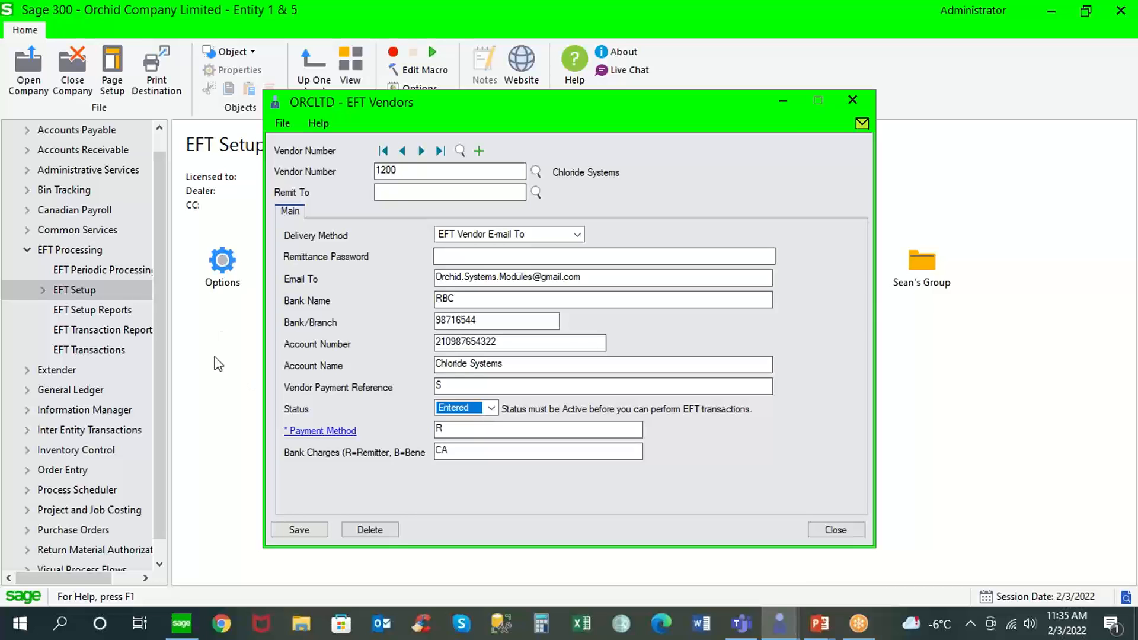
left_click(229, 266)
double_click(229, 265)
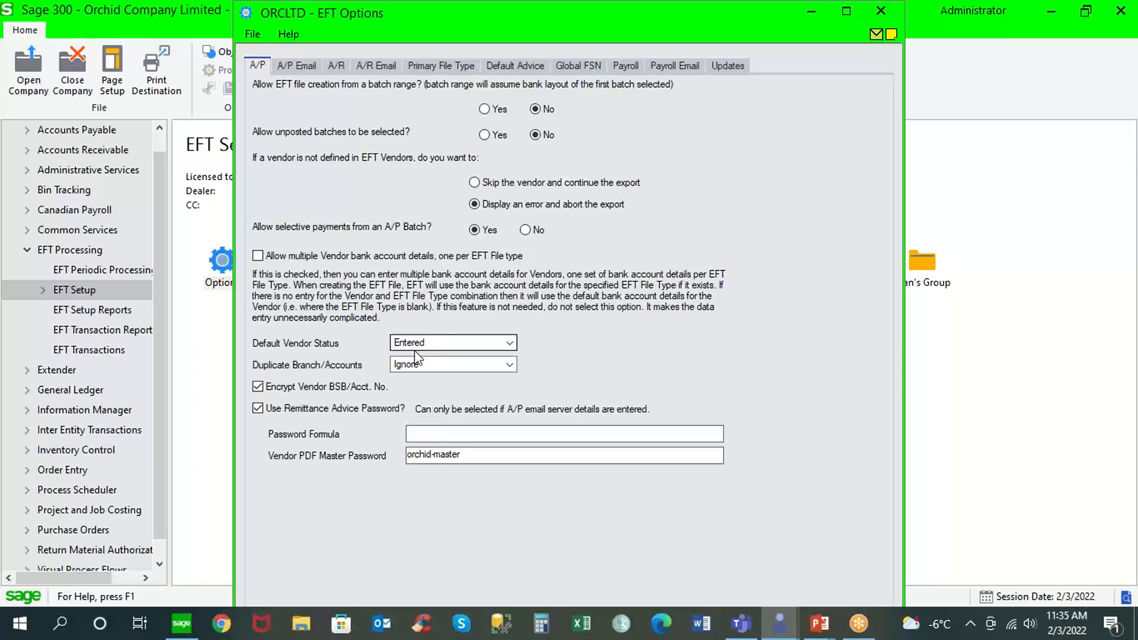
left_click(210, 500)
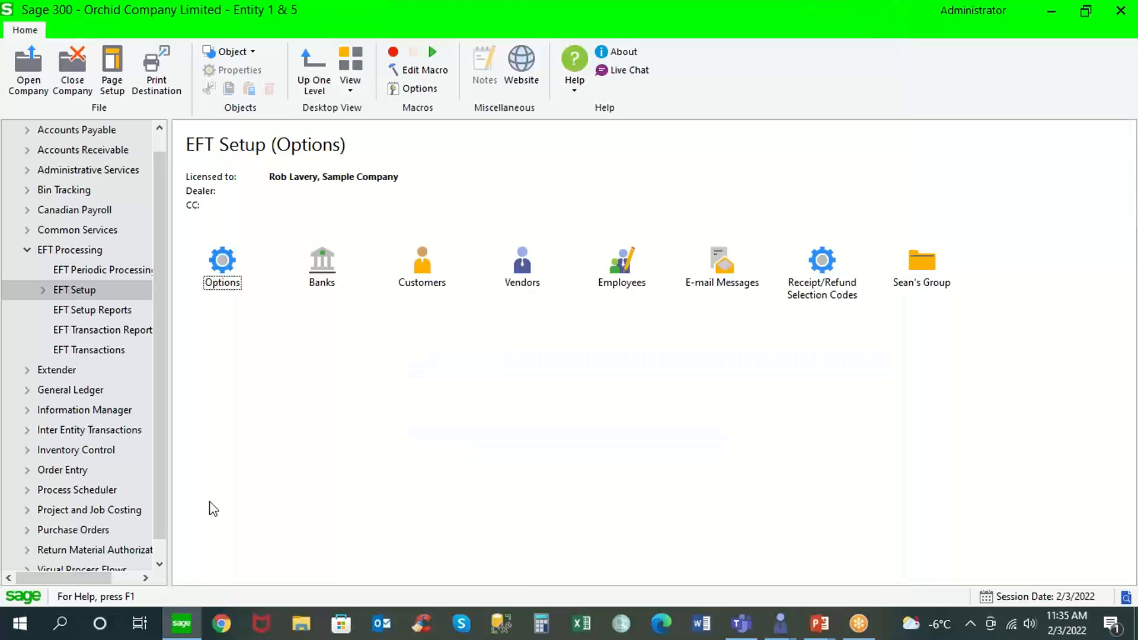
Return to the EFT record of vendor Chloride Systems and set its status to Active.
double_click(522, 264)
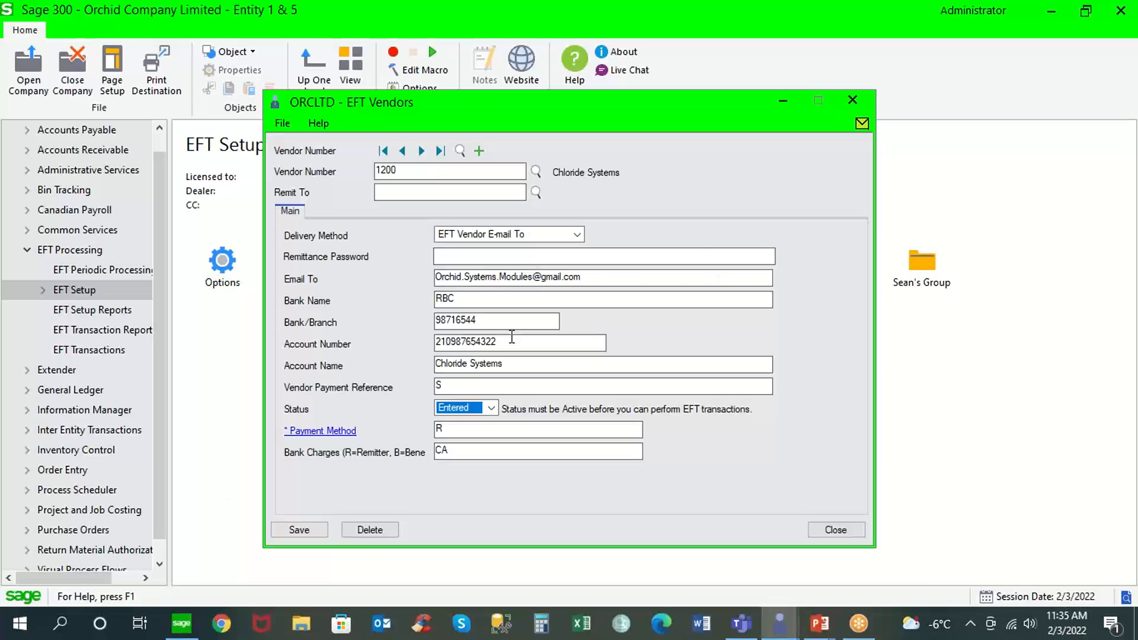
left_click(491, 415)
left_click(476, 434)
Open Security Groups in Administrative Services and examine the access rights available for EFT Processing 6.7A.
left_click(97, 175)
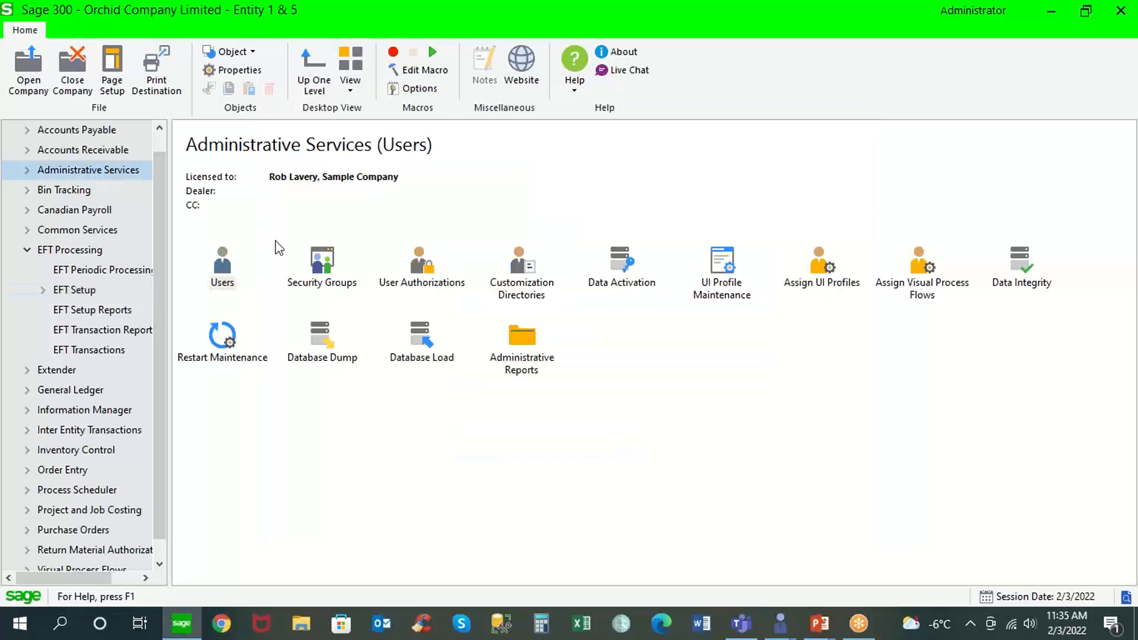
double_click(323, 271)
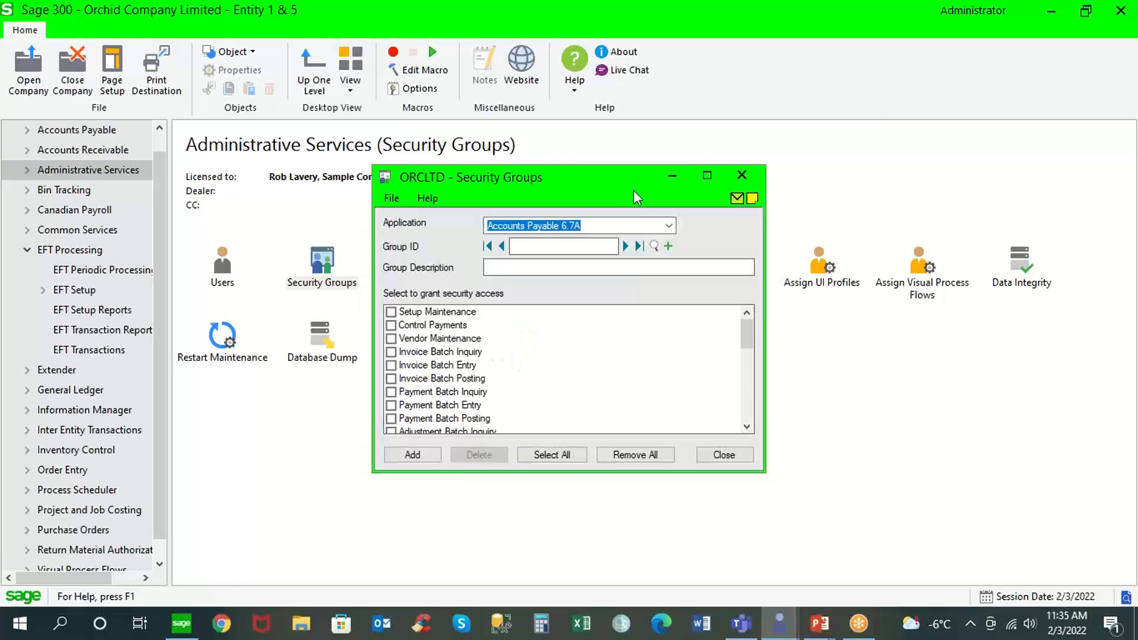
left_click(669, 228)
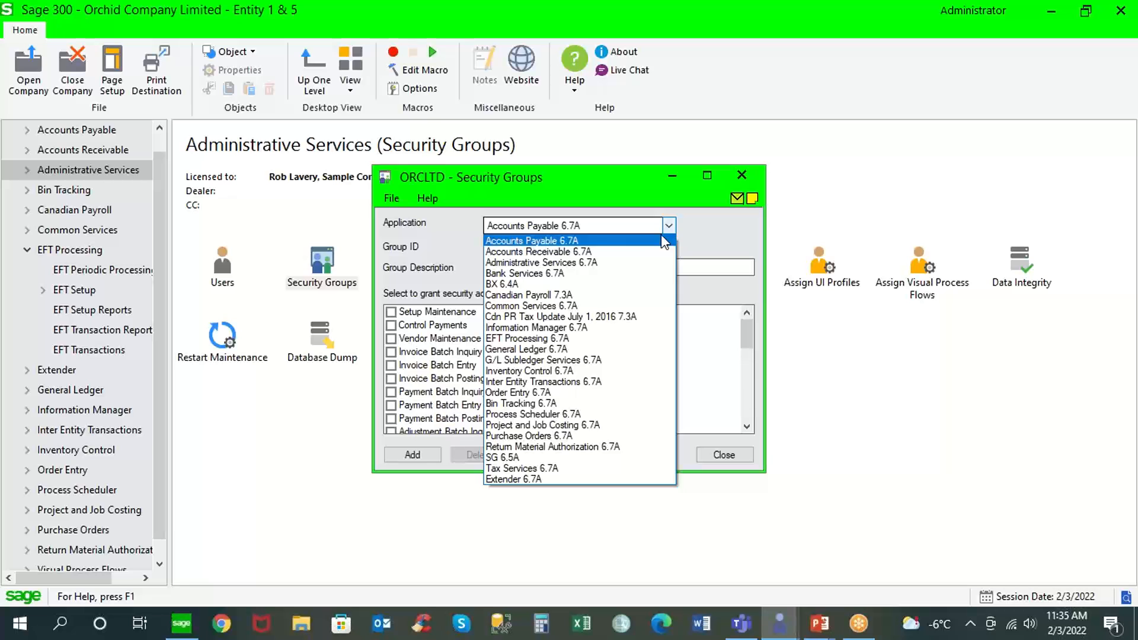
left_click(561, 339)
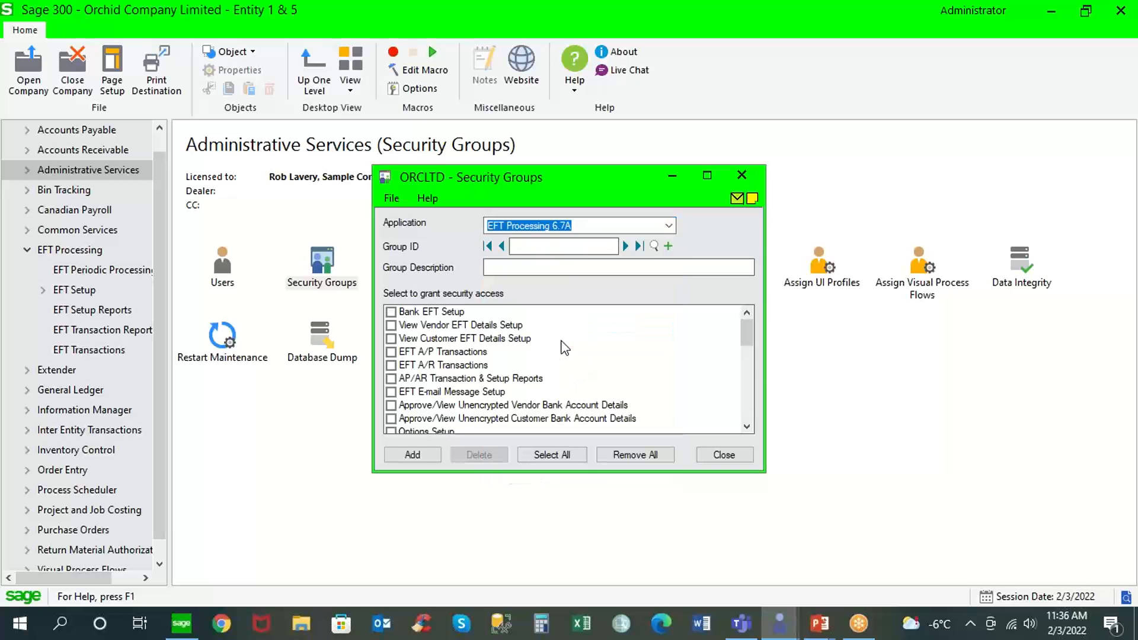
left_click(707, 176)
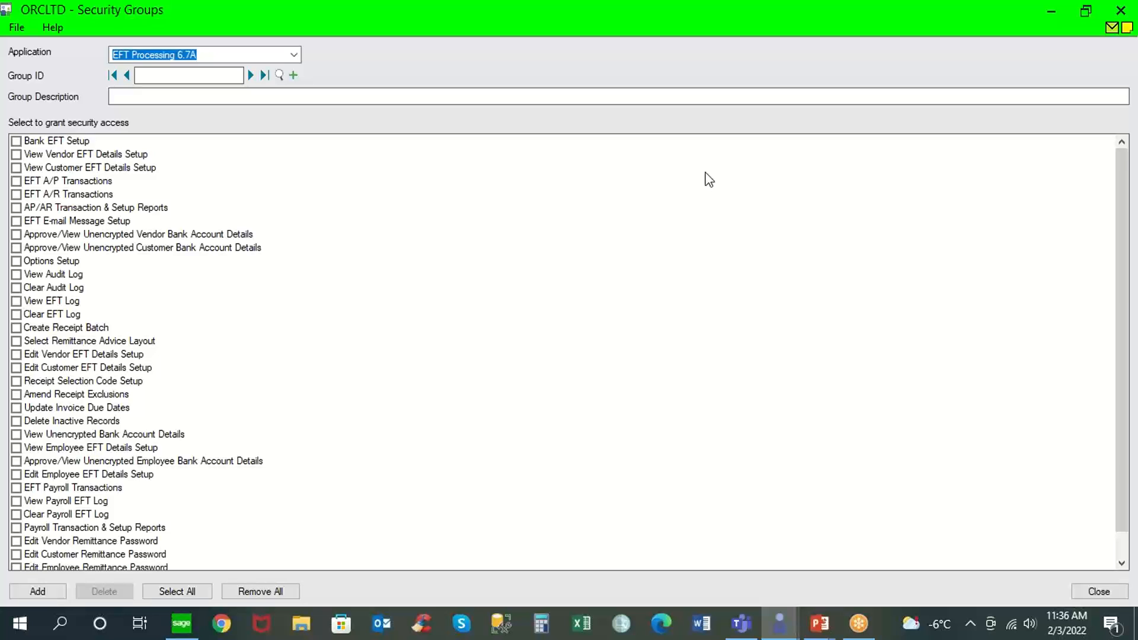
left_click(292, 55)
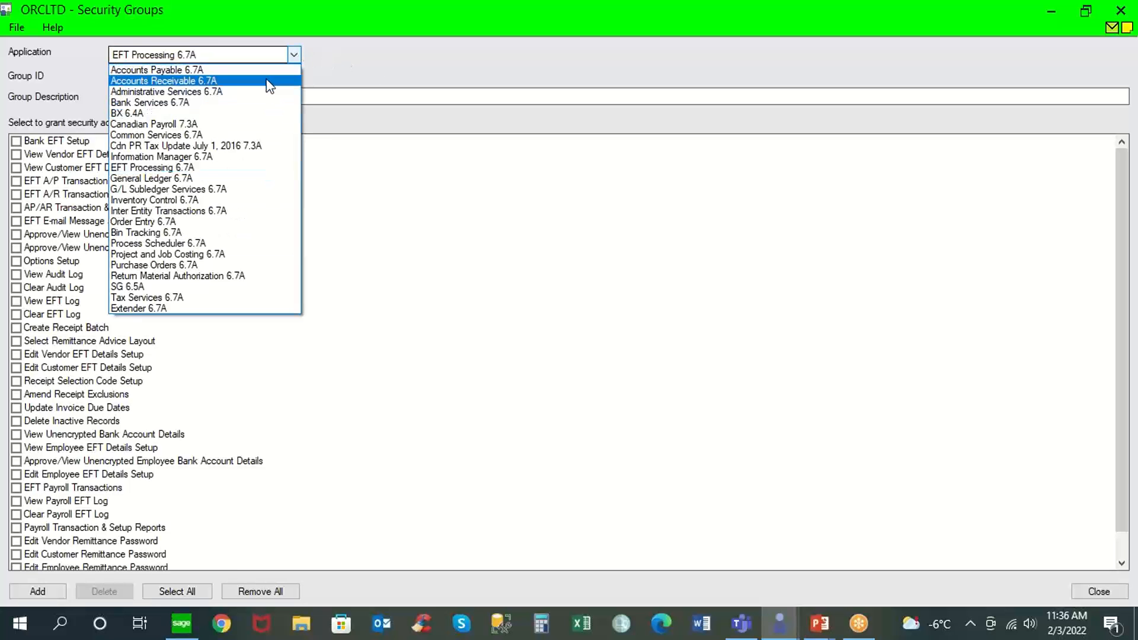
left_click(248, 170)
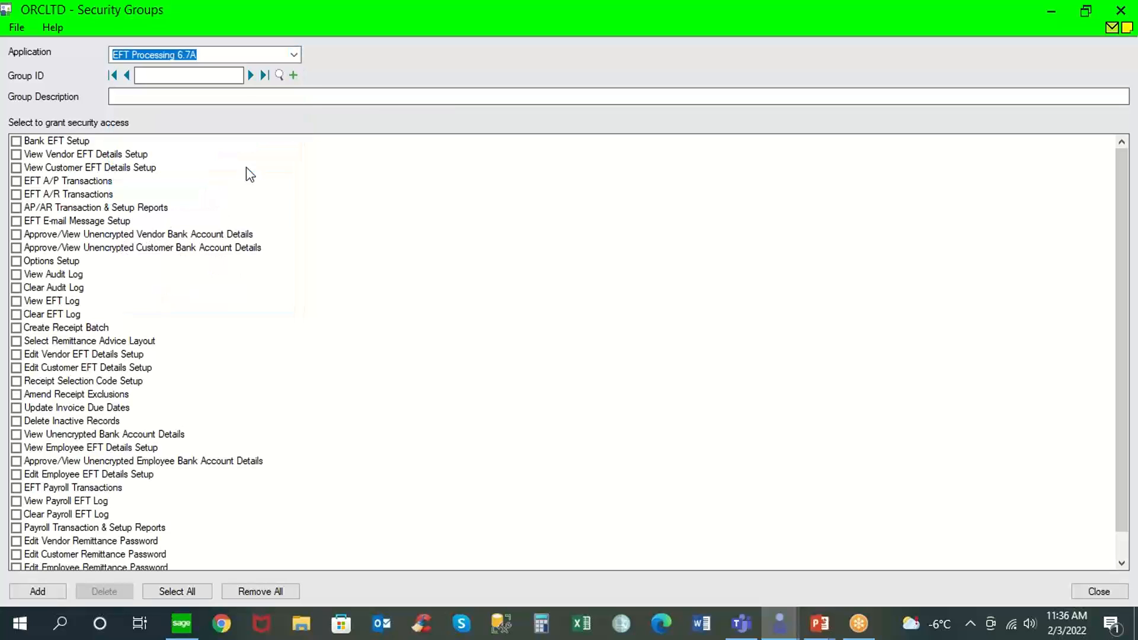
Try granting View Vendor EFT Details Setup and Approve/View Unencrypted Vendor Bank Account Details, and close the security group without saving.
left_click(16, 155)
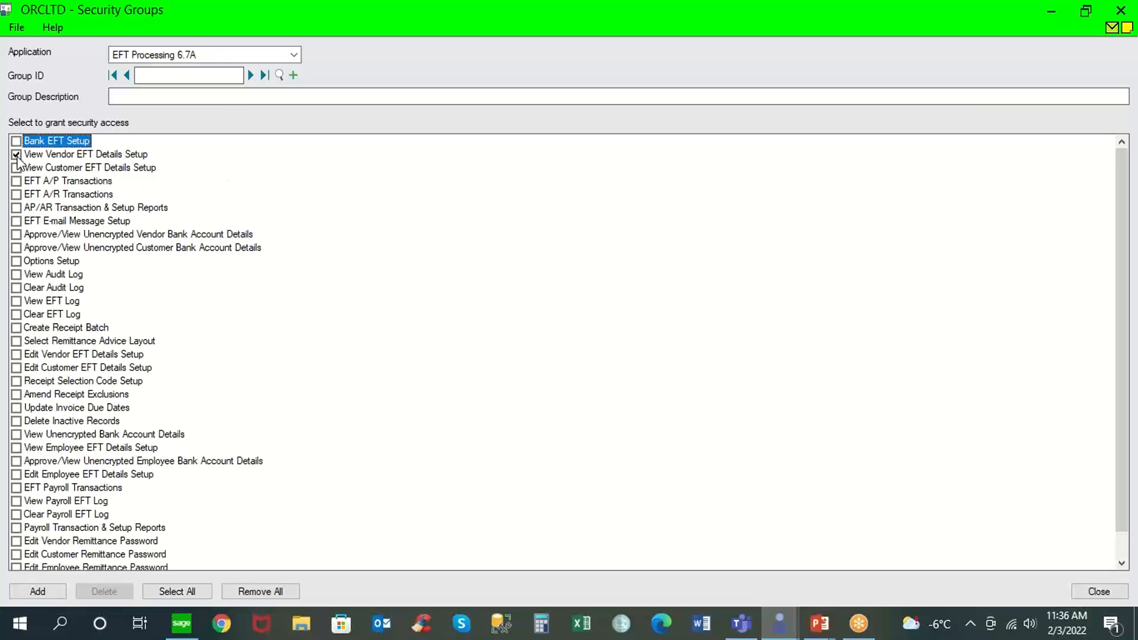
left_click(16, 234)
left_click(1096, 591)
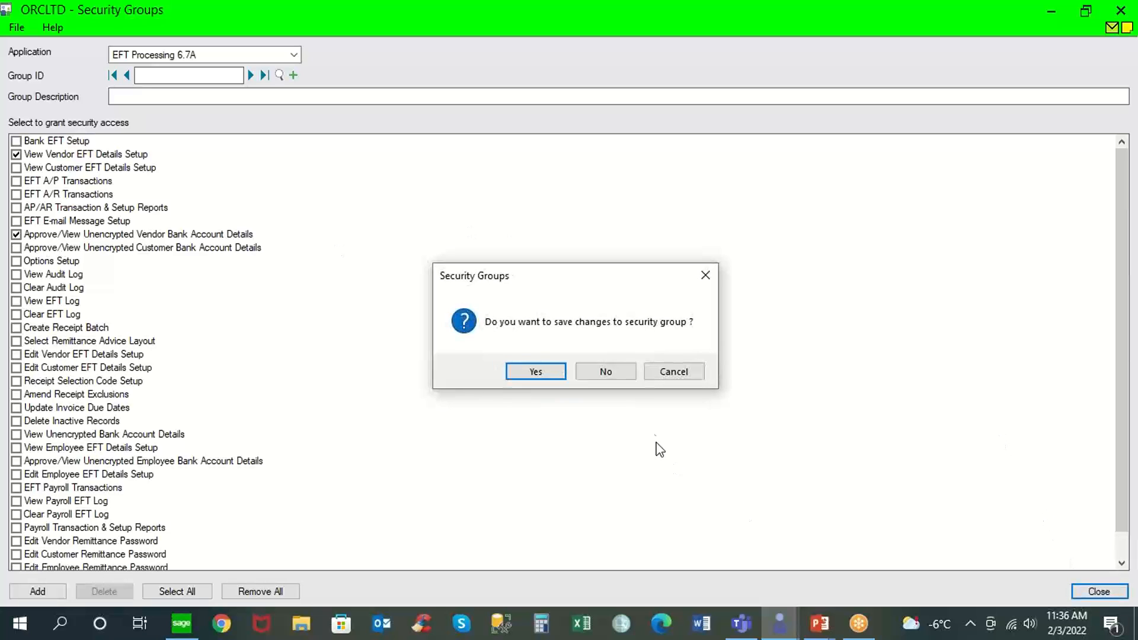
left_click(625, 373)
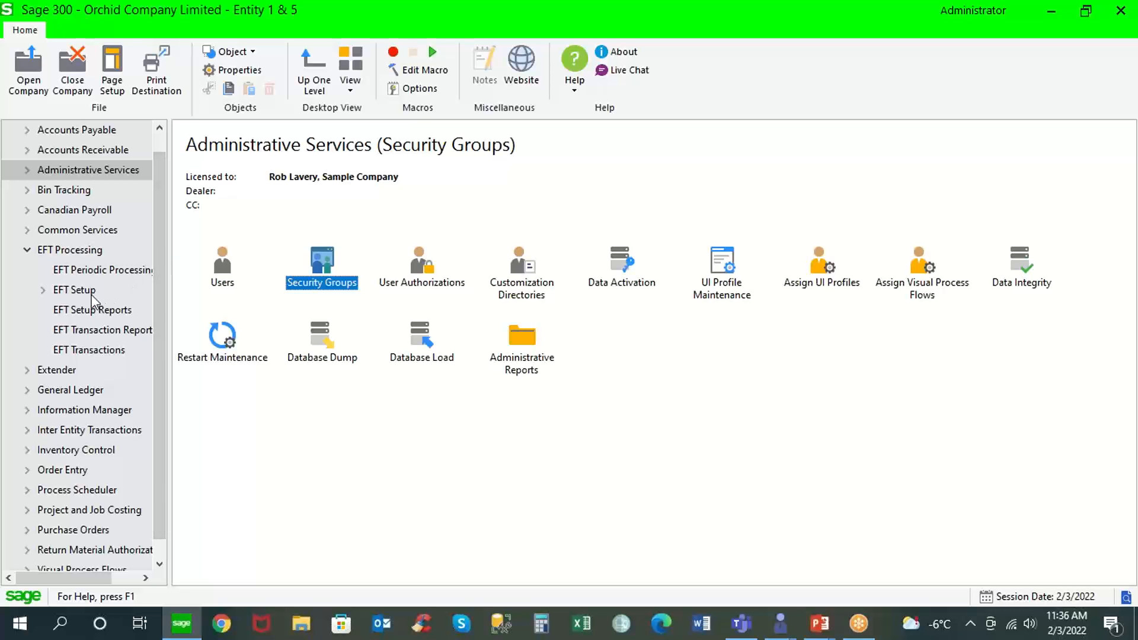
Open EFT Options and check the A/P setting for encrypting vendor bank account numbers.
left_click(122, 290)
double_click(222, 261)
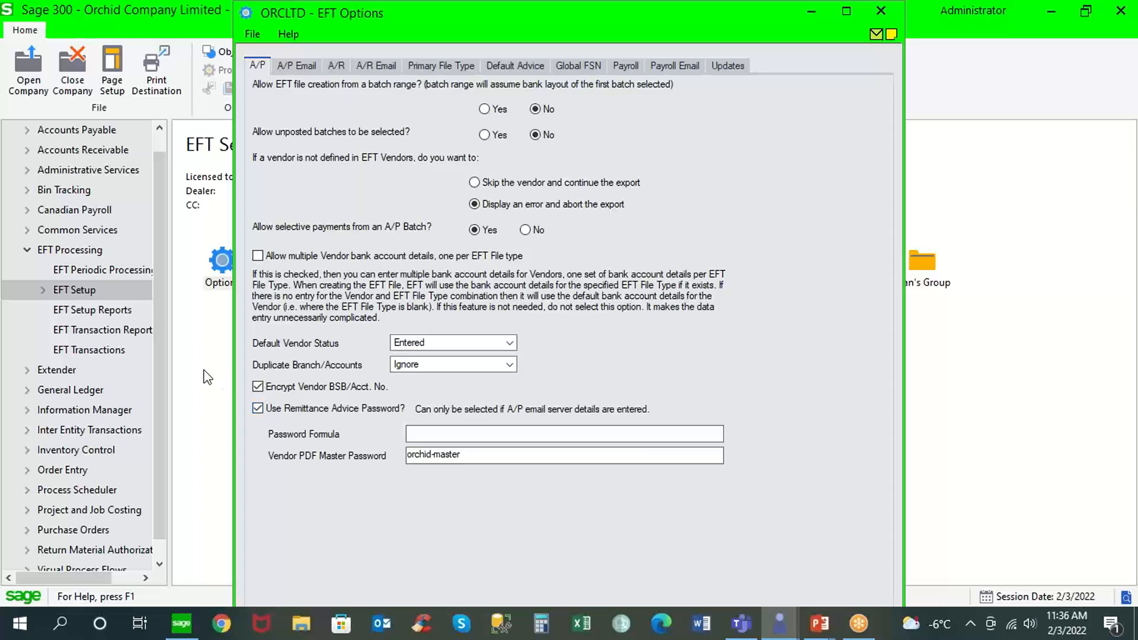
Open EFT Print Advices, set the delivery method to Print Destination, and start the A/P payment batch range at 71.
left_click(122, 333)
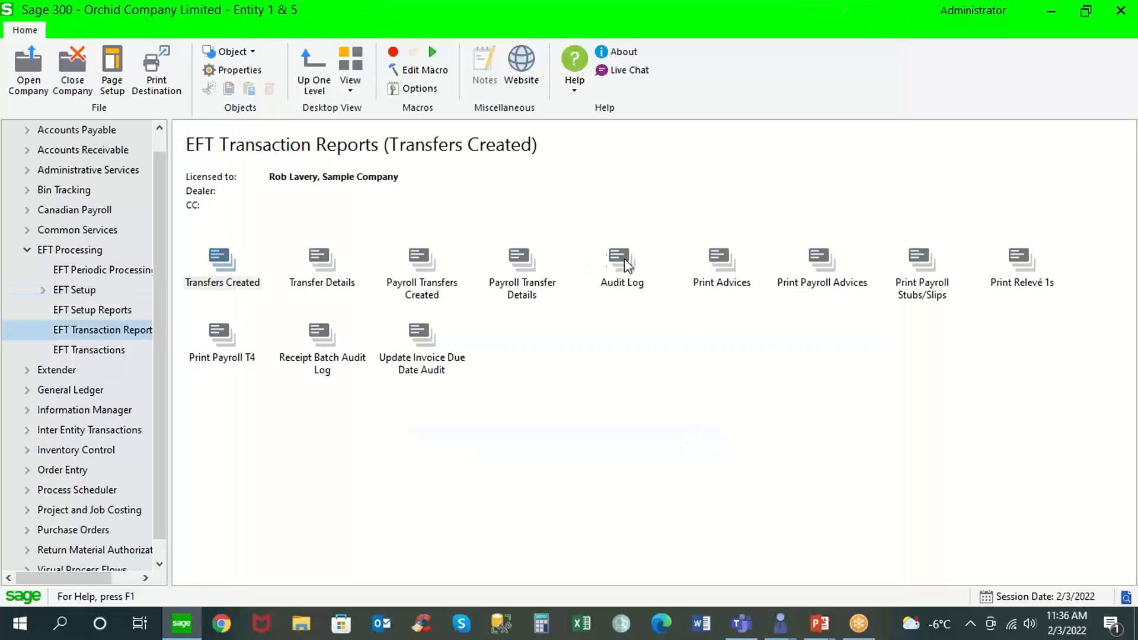
double_click(721, 261)
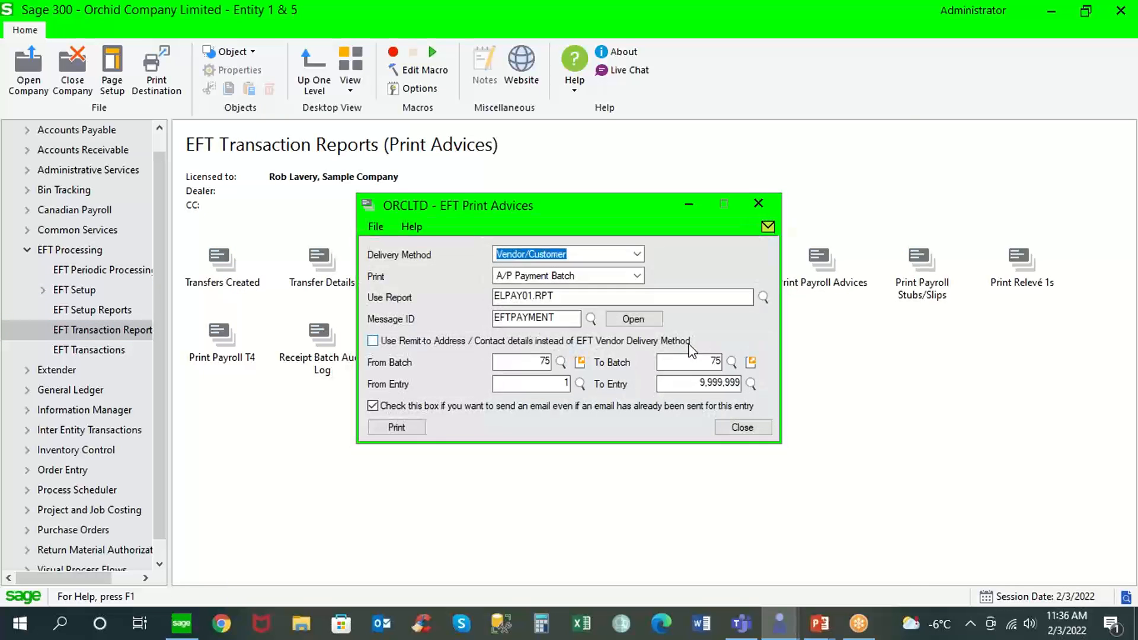
left_click(637, 254)
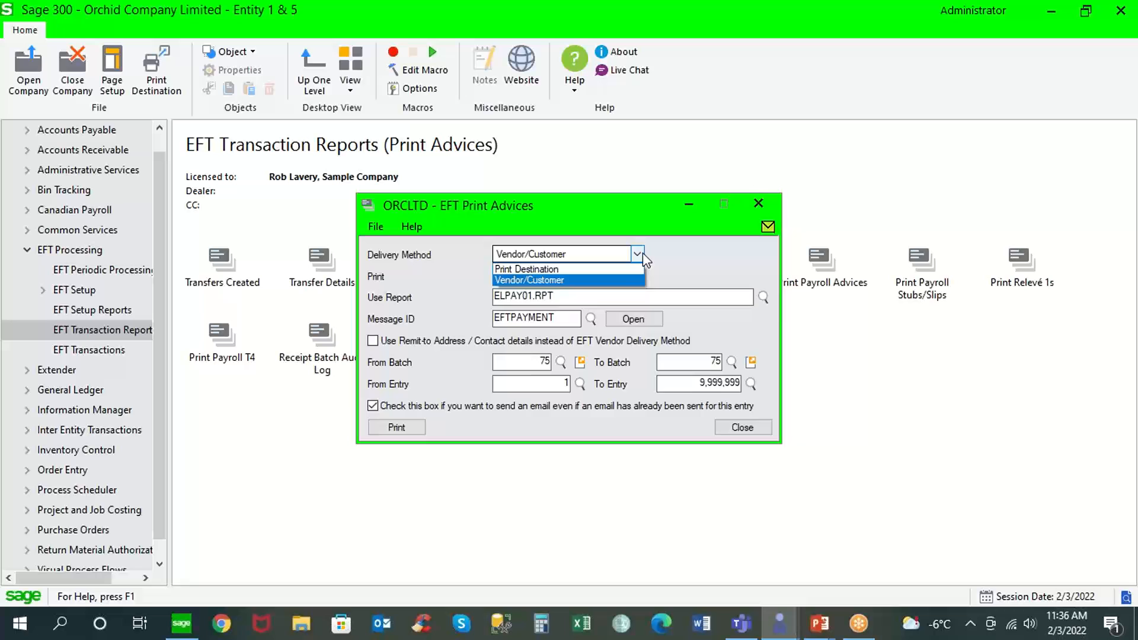
left_click(617, 272)
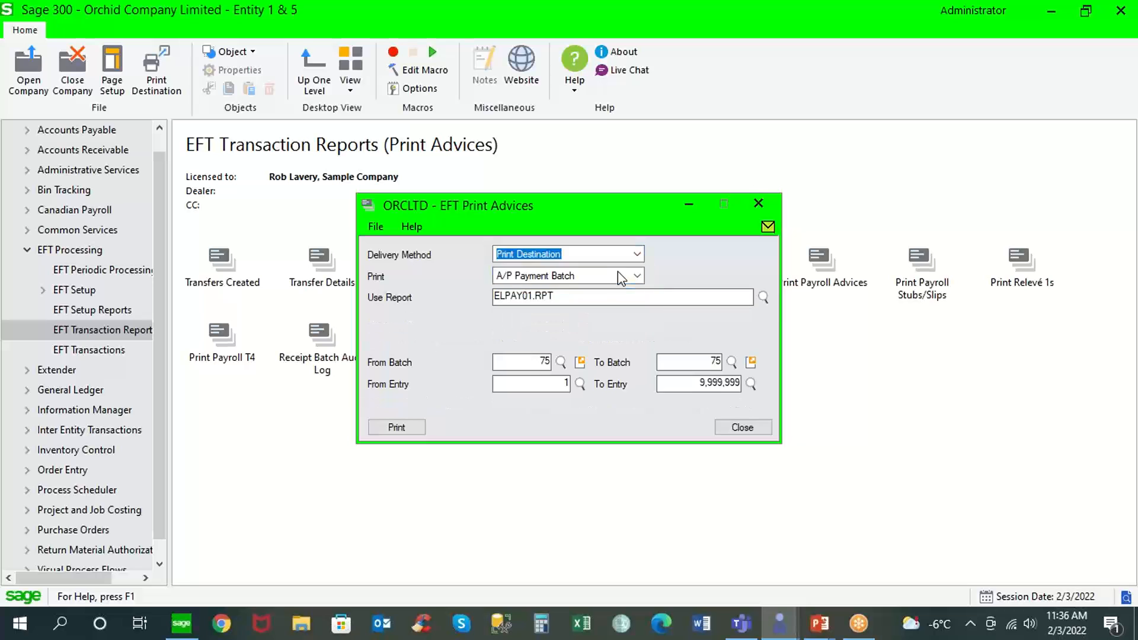
left_click(535, 362)
type("71")
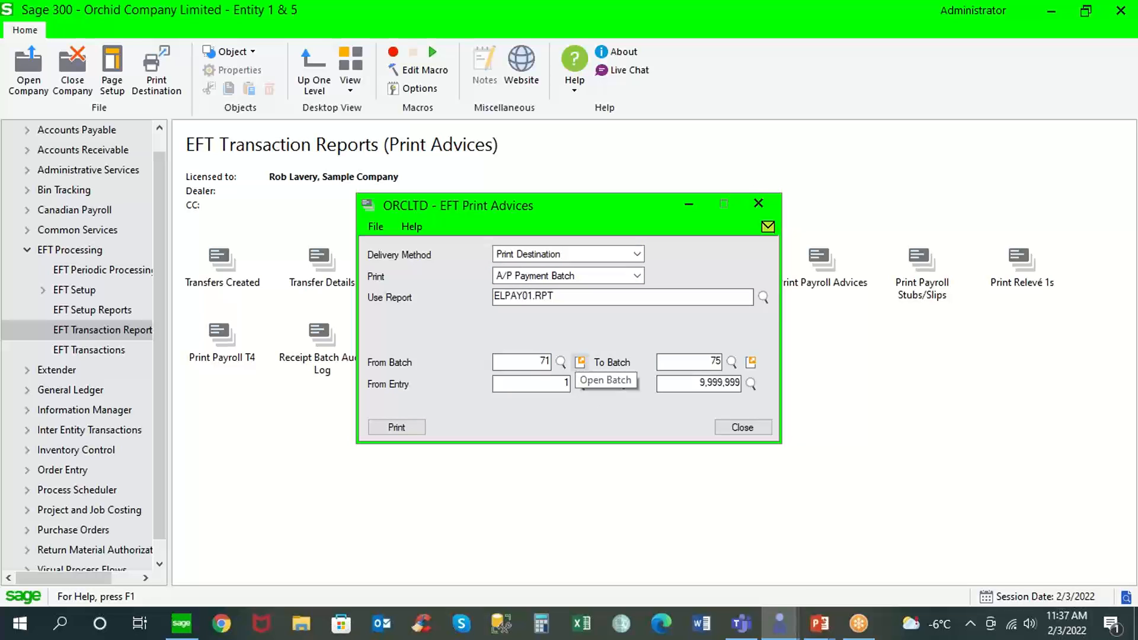
key("Tab")
Print the EFT remittance advices to a preview, examine the masked bank details, and close the report and its print dialog.
left_click(408, 426)
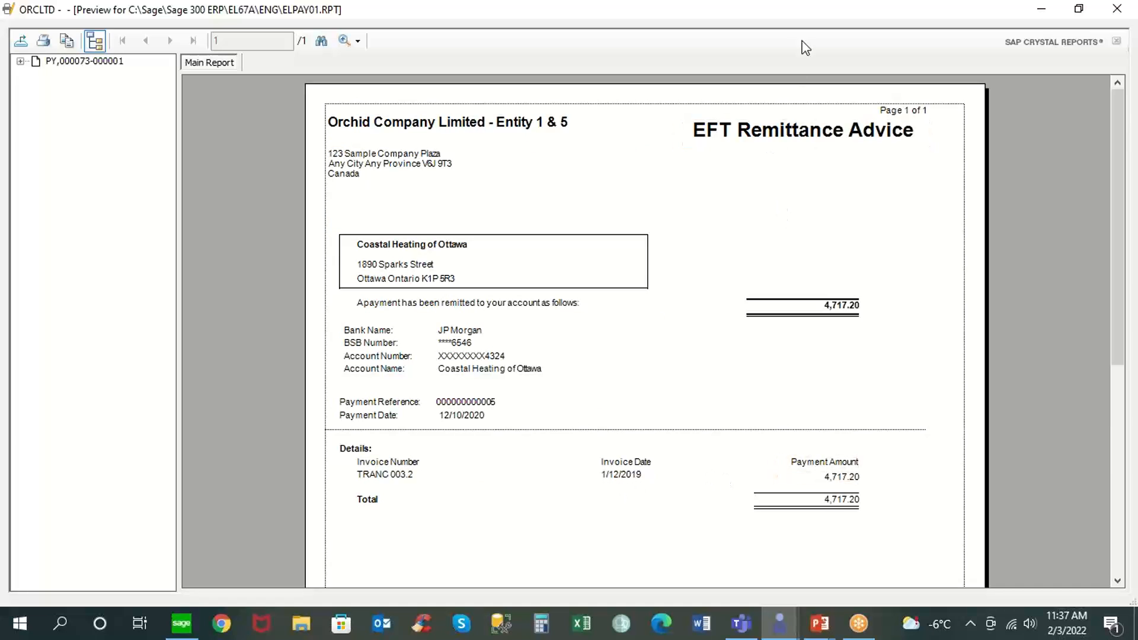
left_click(1119, 10)
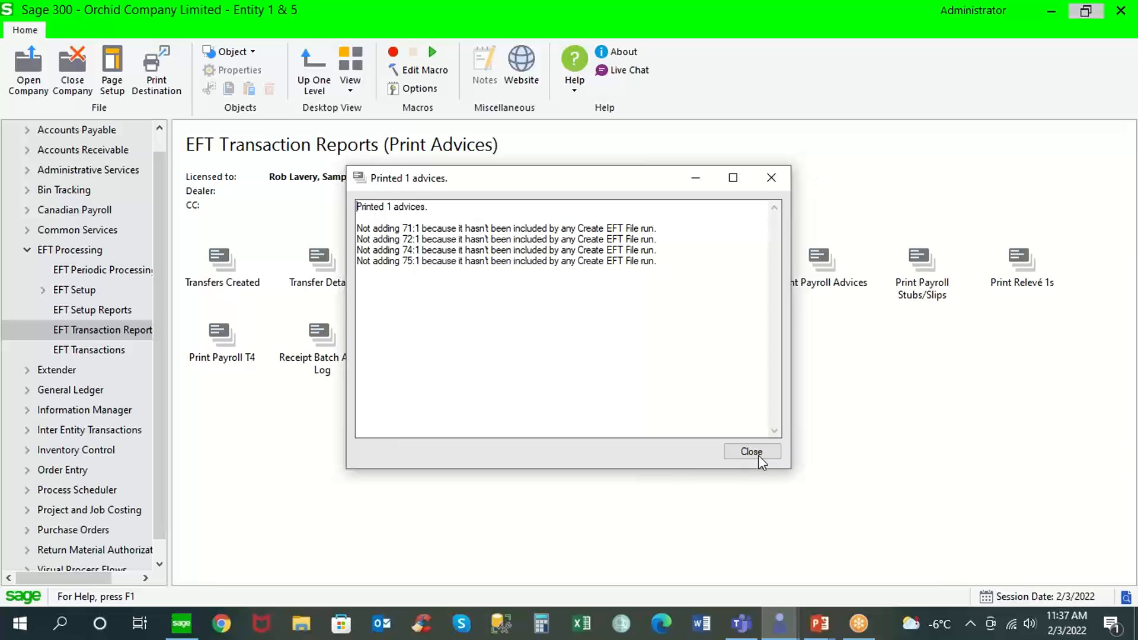
left_click(757, 453)
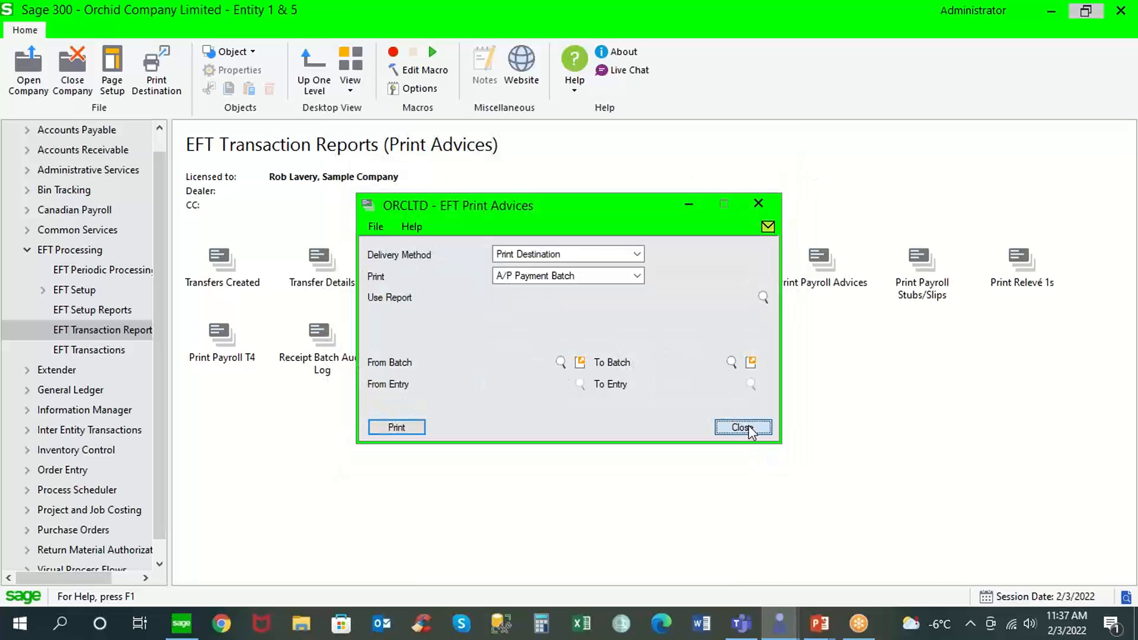
left_click(742, 427)
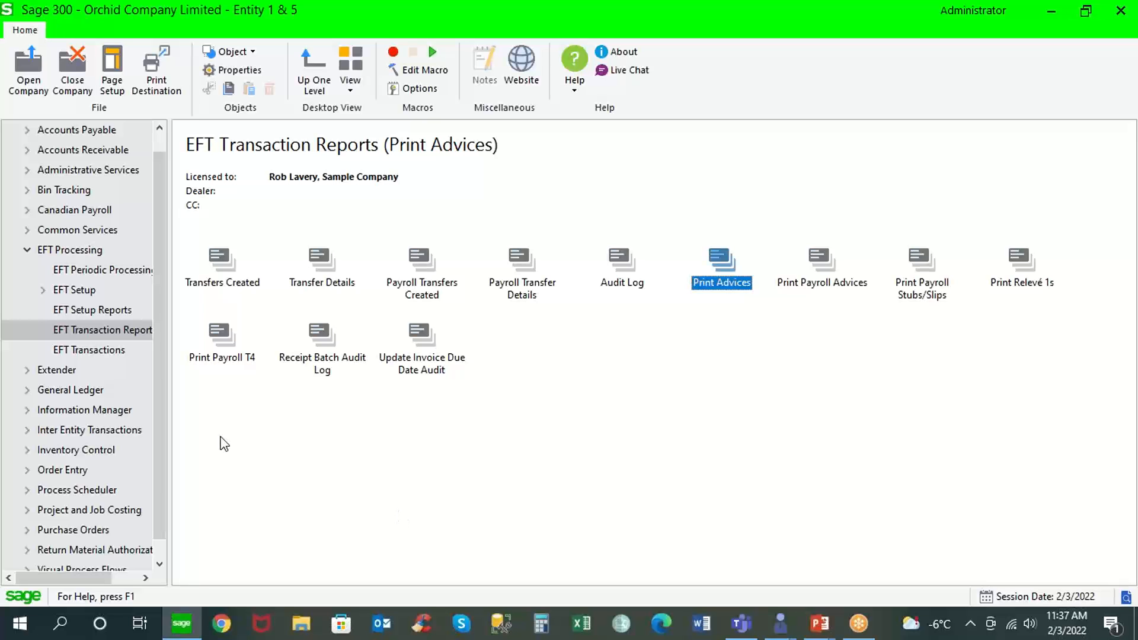
Open EFT Options and review the A/P e-mail server, its encryption choices and the A/P remittance advice password settings.
left_click(89, 290)
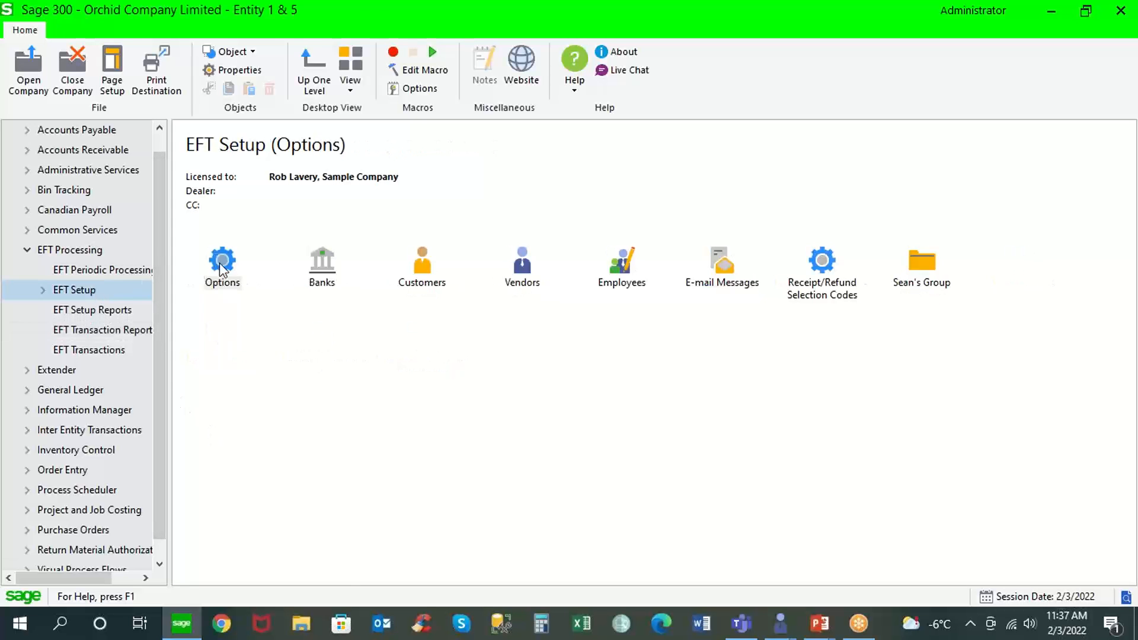
double_click(221, 262)
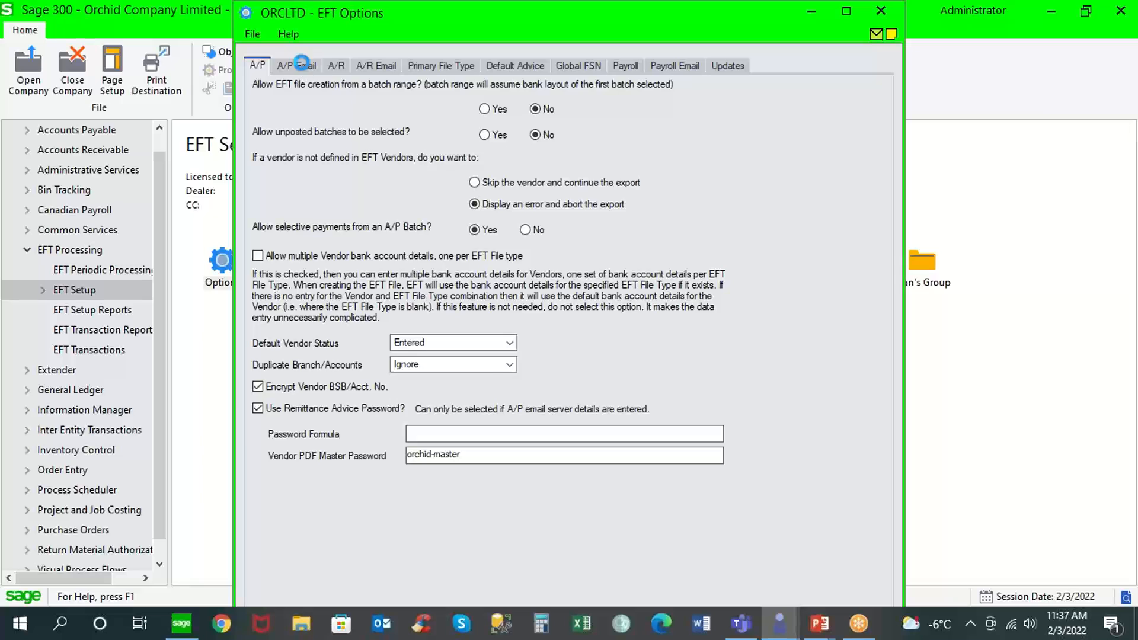
left_click(301, 63)
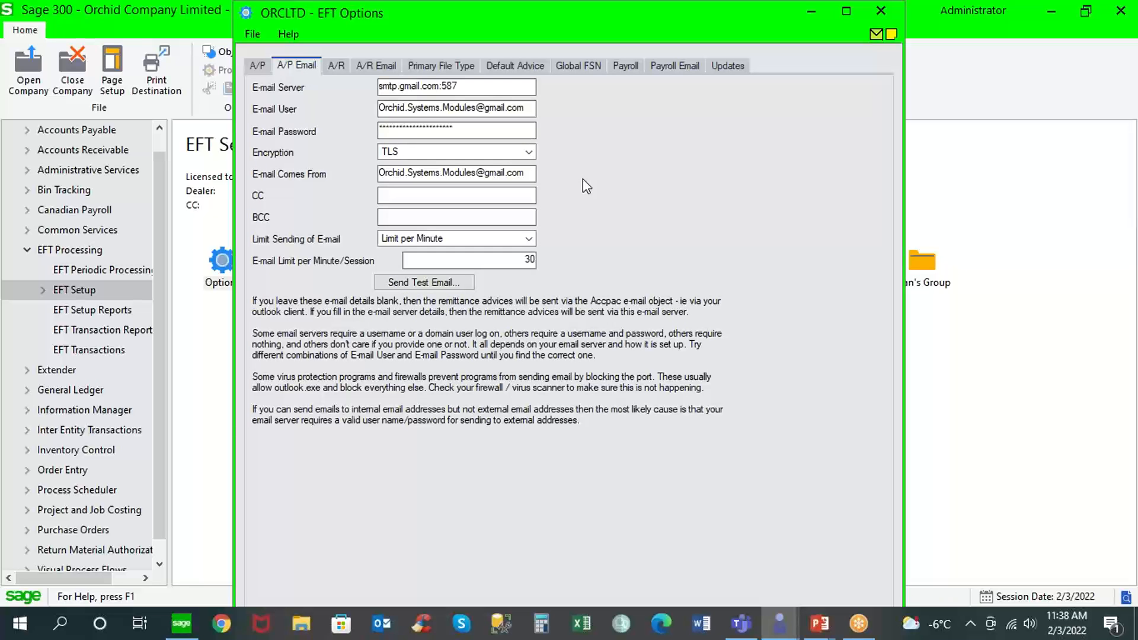
double_click(439, 87)
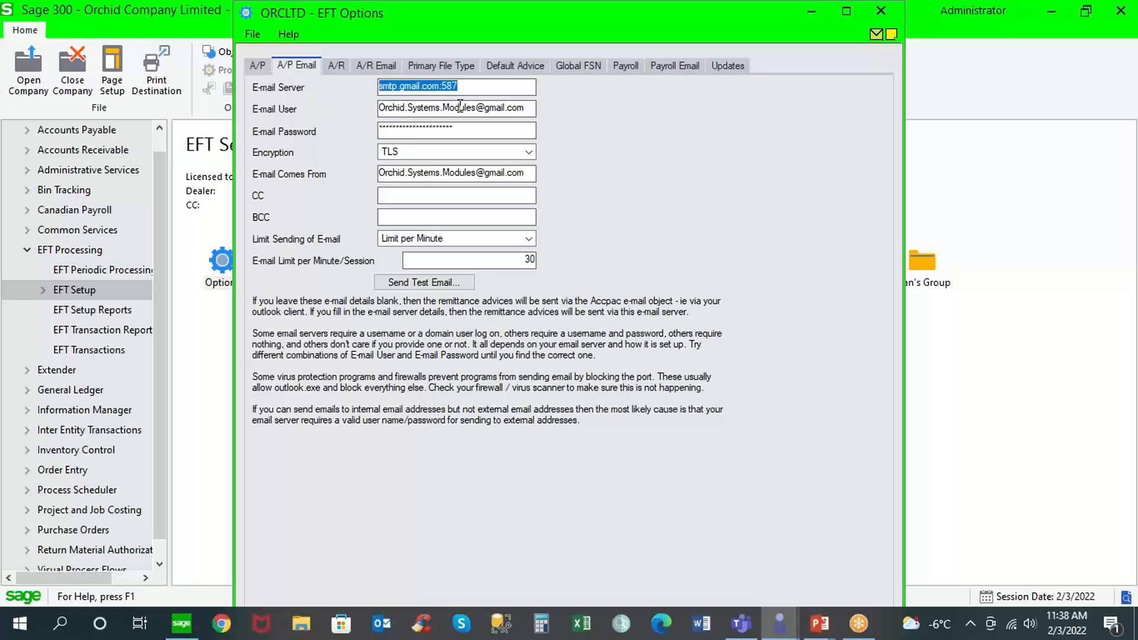
left_click(529, 153)
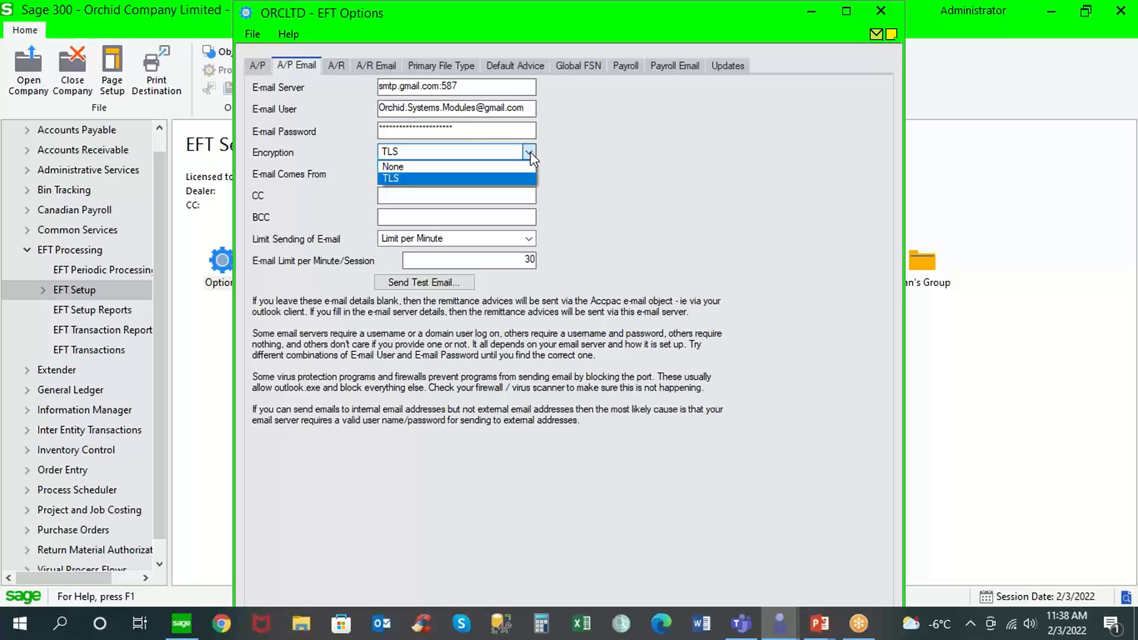
left_click(530, 152)
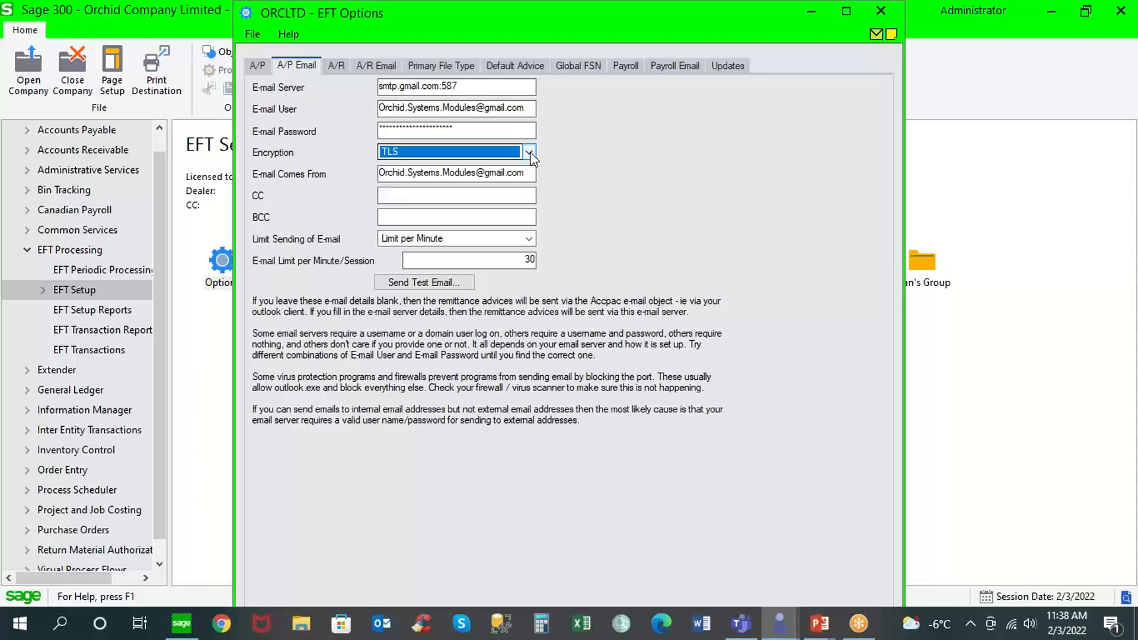
left_click(256, 64)
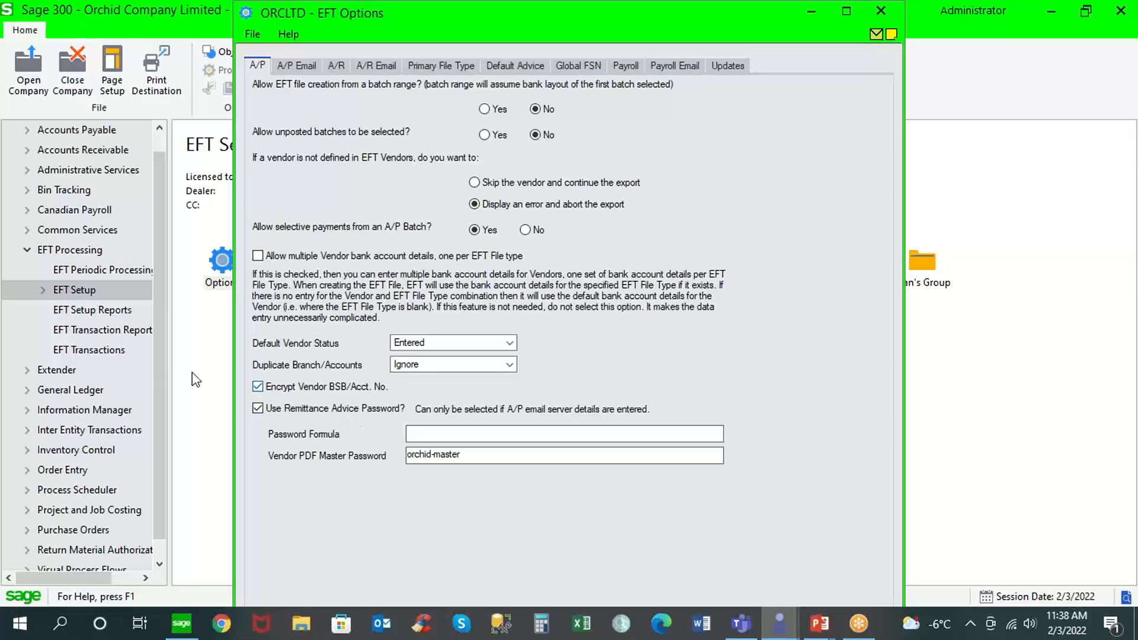
Open EFT E-mail Messages, examine the payment date, document list and vendor contact placeholders in the EFTPAYMENT message, and close it.
left_click(94, 293)
left_click(701, 270)
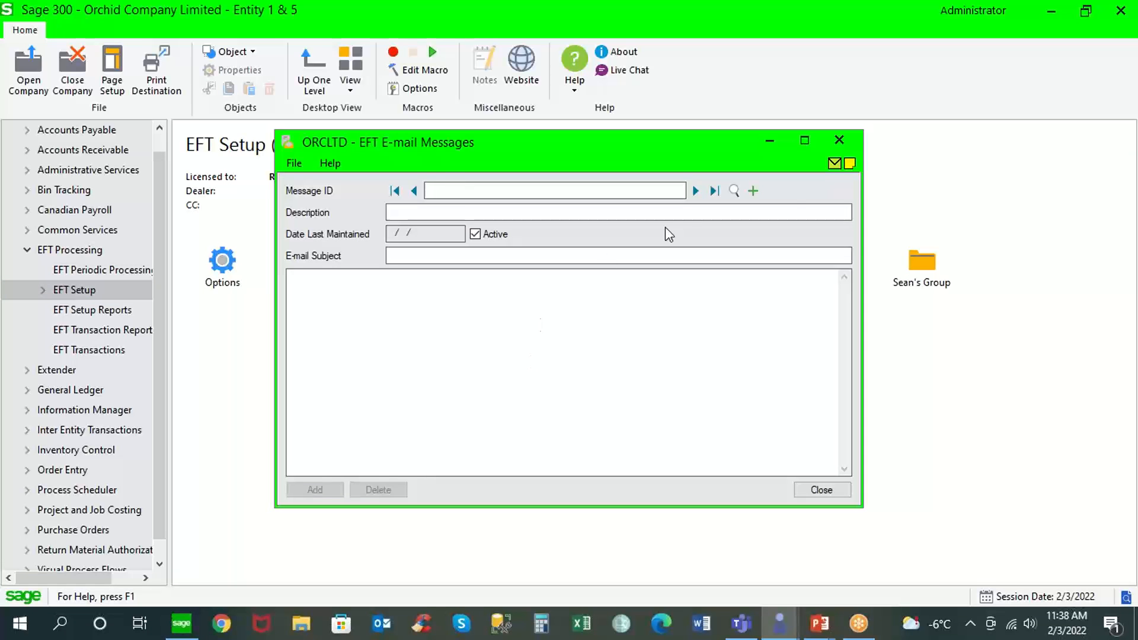
left_click(691, 192)
left_click(695, 191)
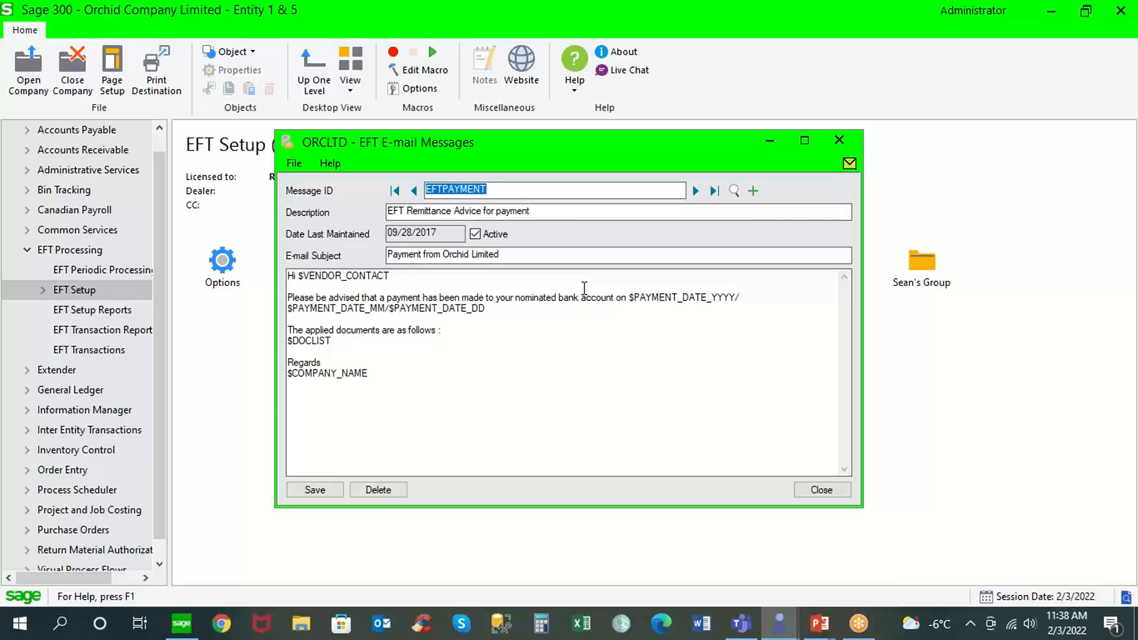
left_click_drag(634, 297, 725, 296)
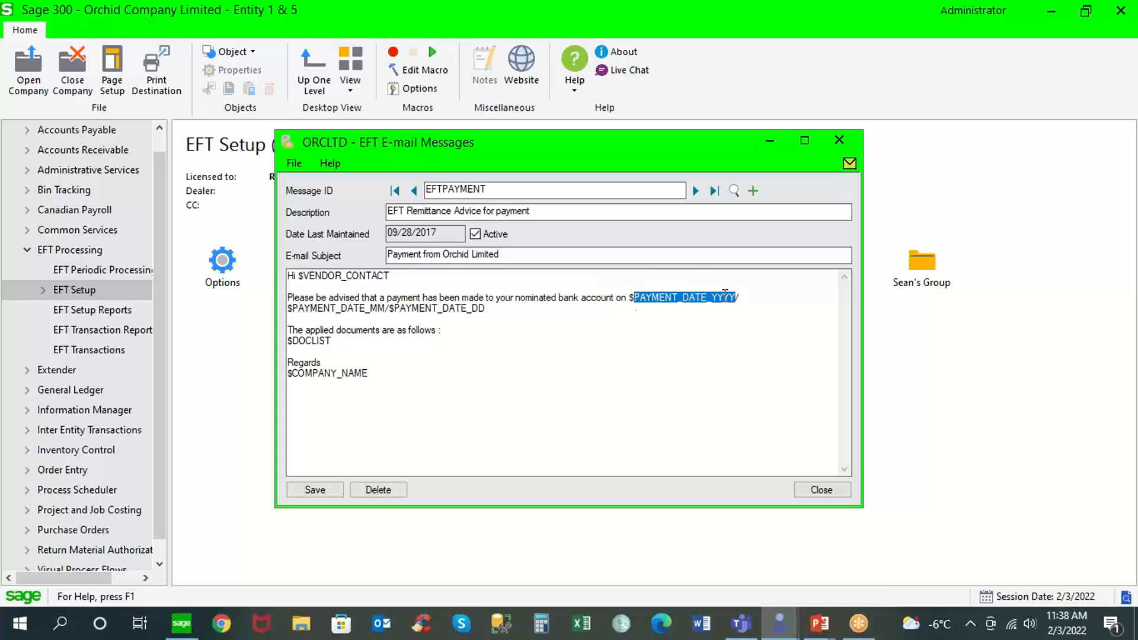
left_click_drag(340, 342, 279, 343)
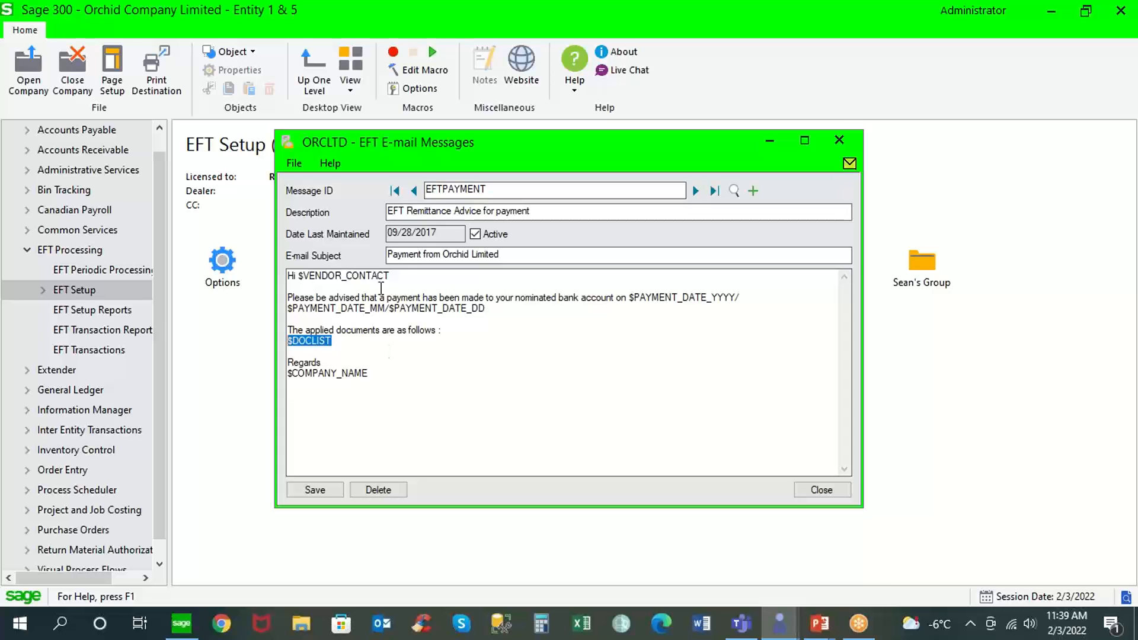
left_click_drag(391, 276, 309, 276)
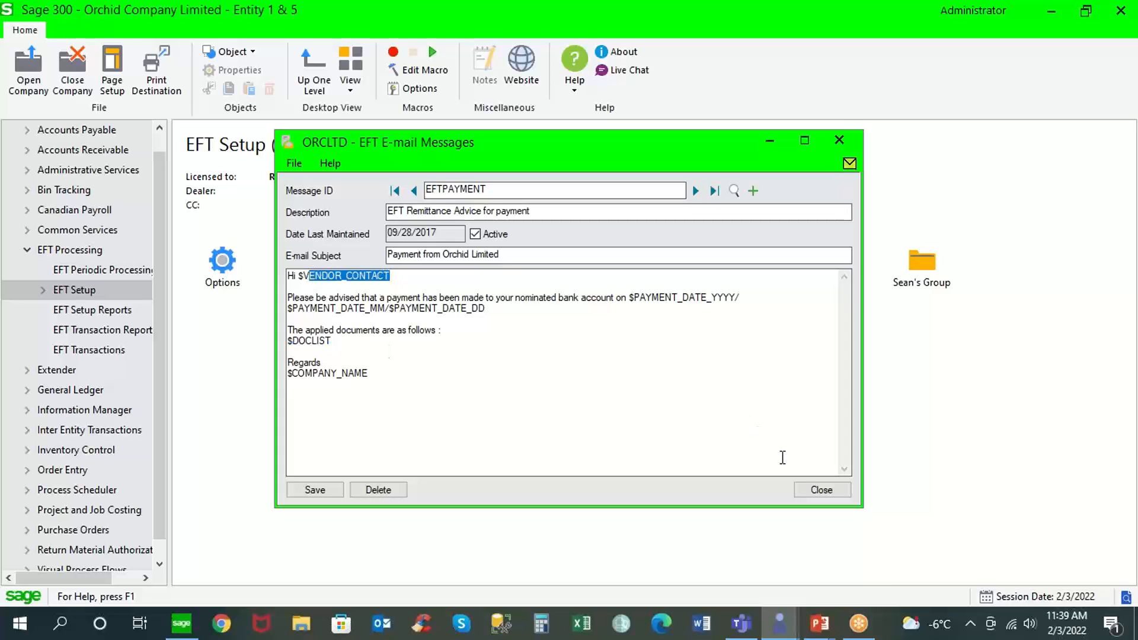
left_click(817, 490)
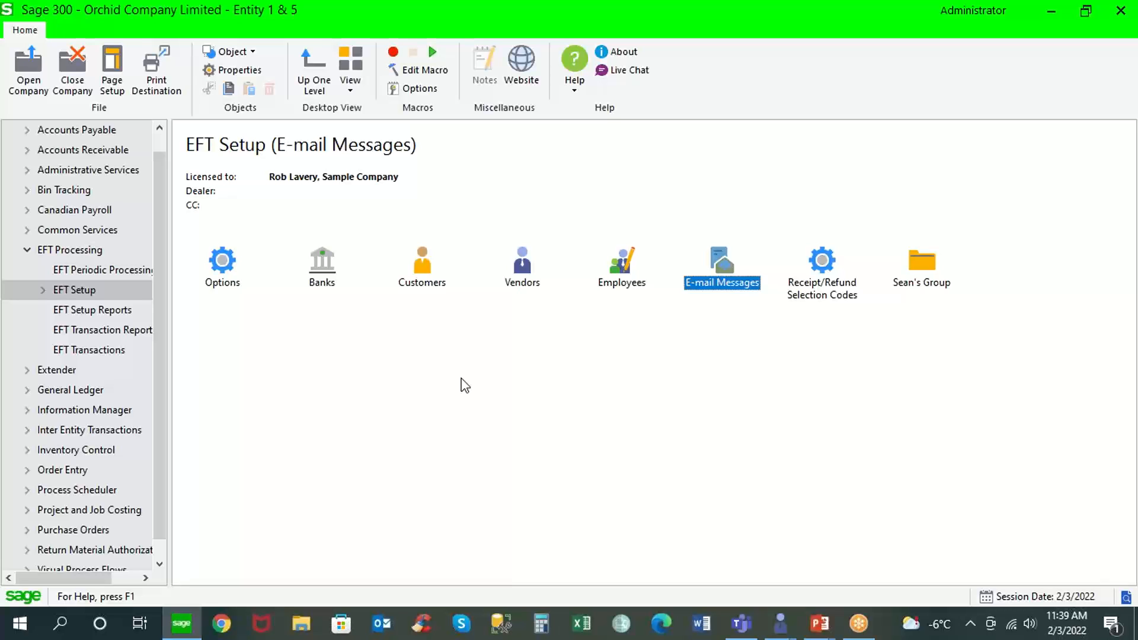
Print the EFT Transfer Details report to a preview, examine its vendors, masked accounts, run dates and creators, and close the report and dialog.
left_click(115, 332)
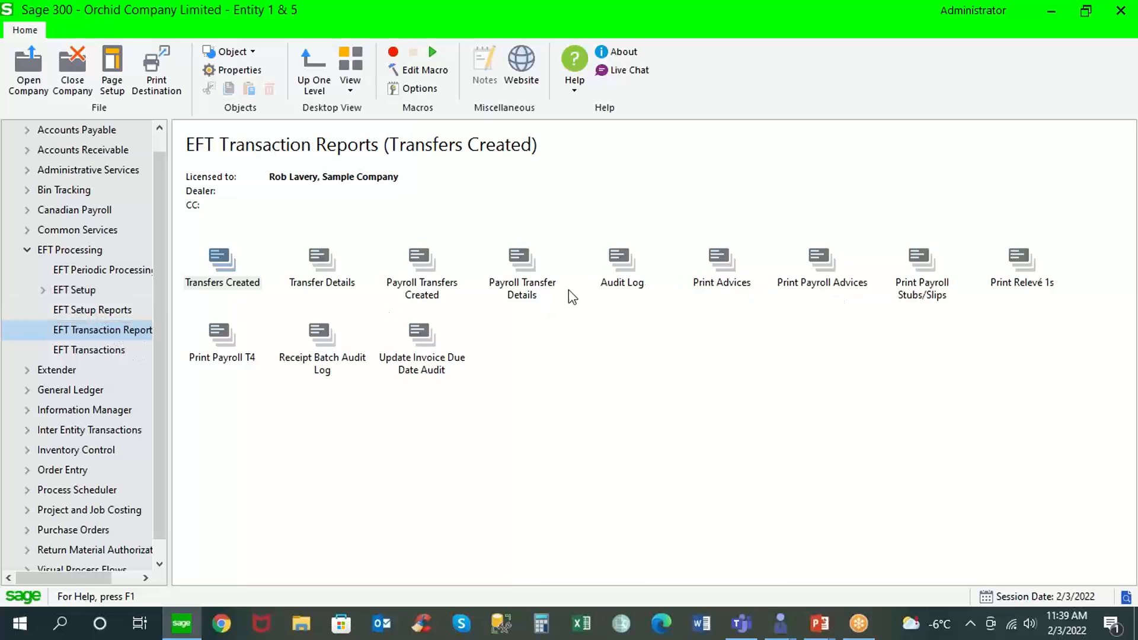
left_click(323, 264)
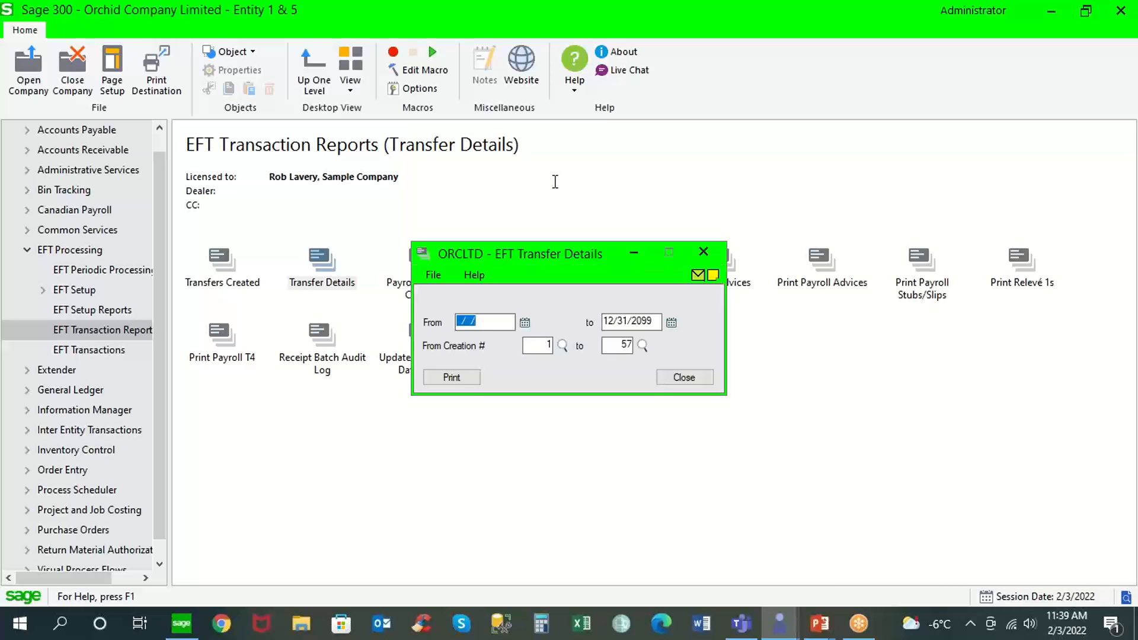
left_click(466, 377)
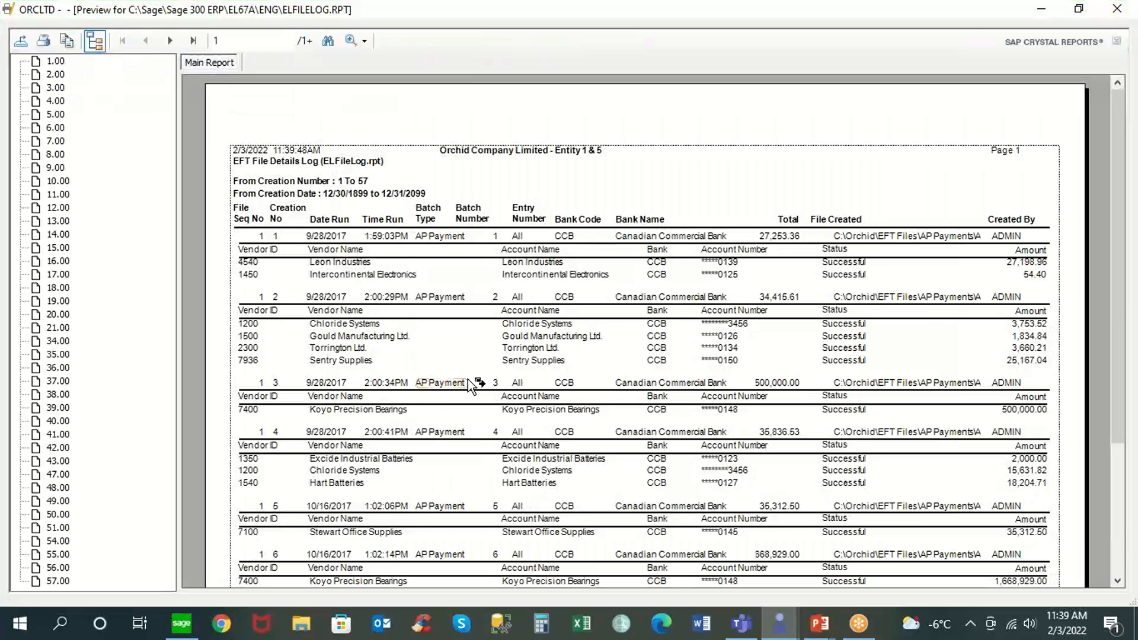
left_click(360, 263)
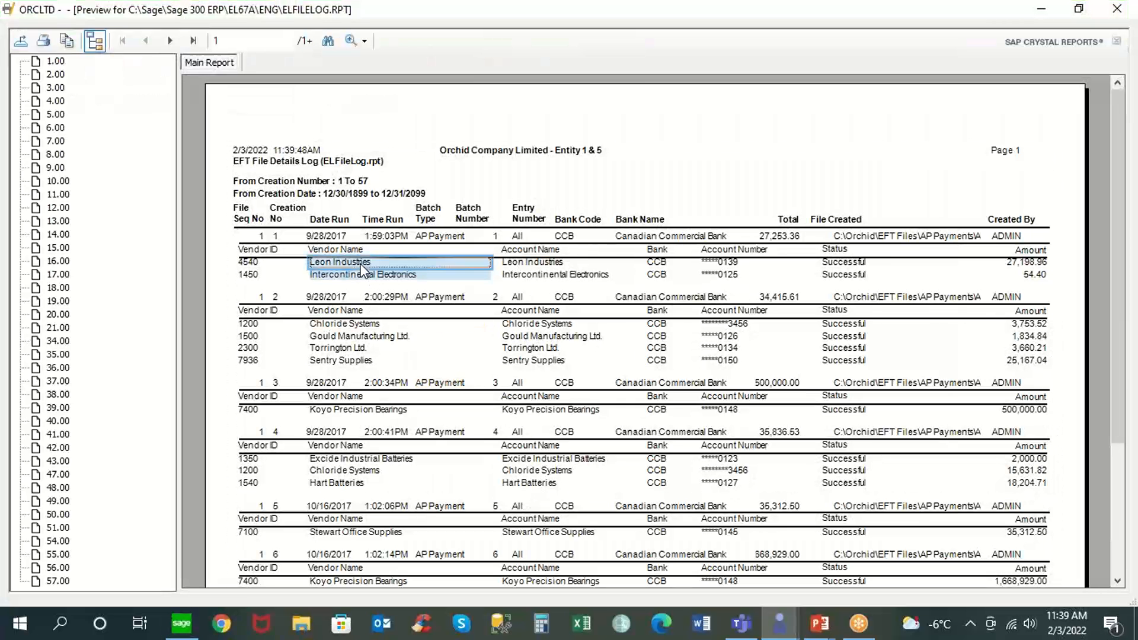
left_click(696, 268)
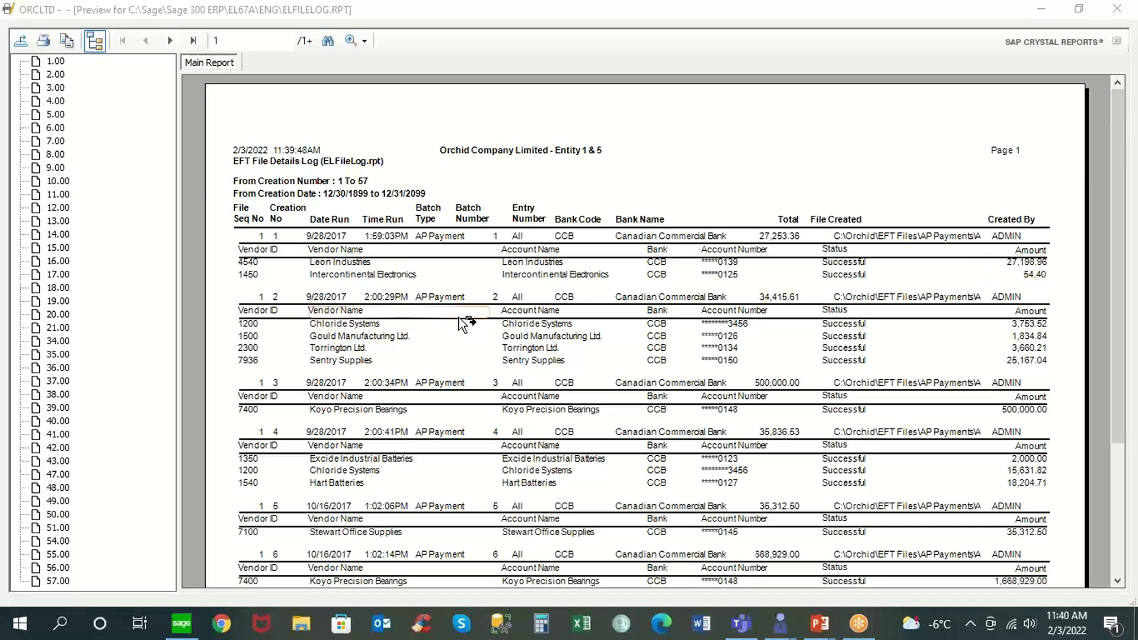
left_click(329, 236)
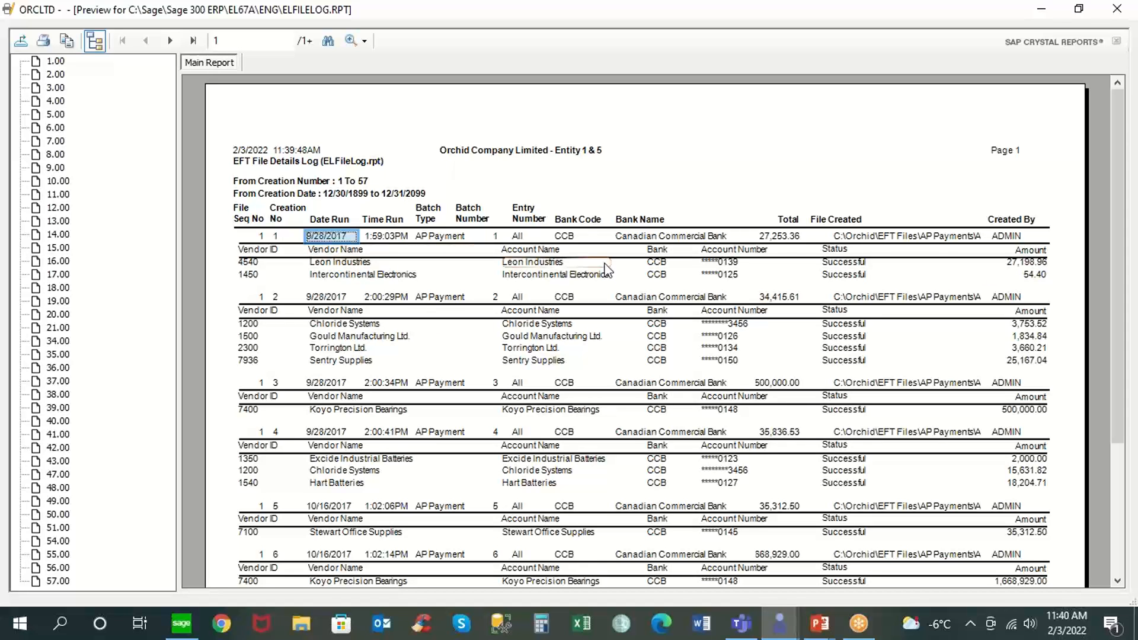
left_click(1007, 237)
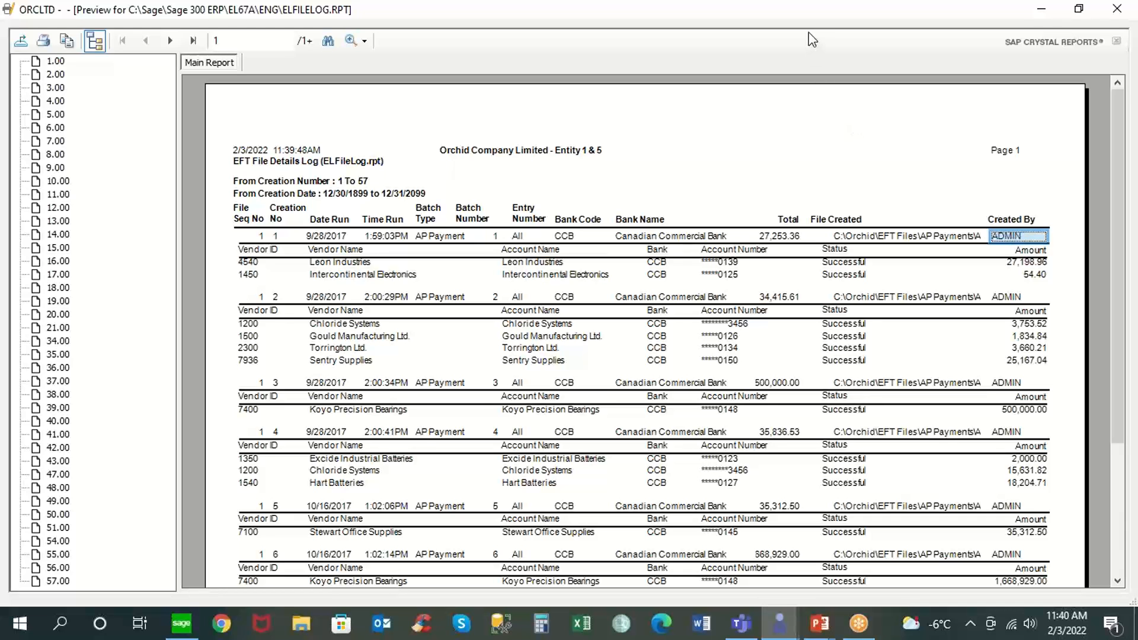
left_click(1127, 11)
left_click(682, 379)
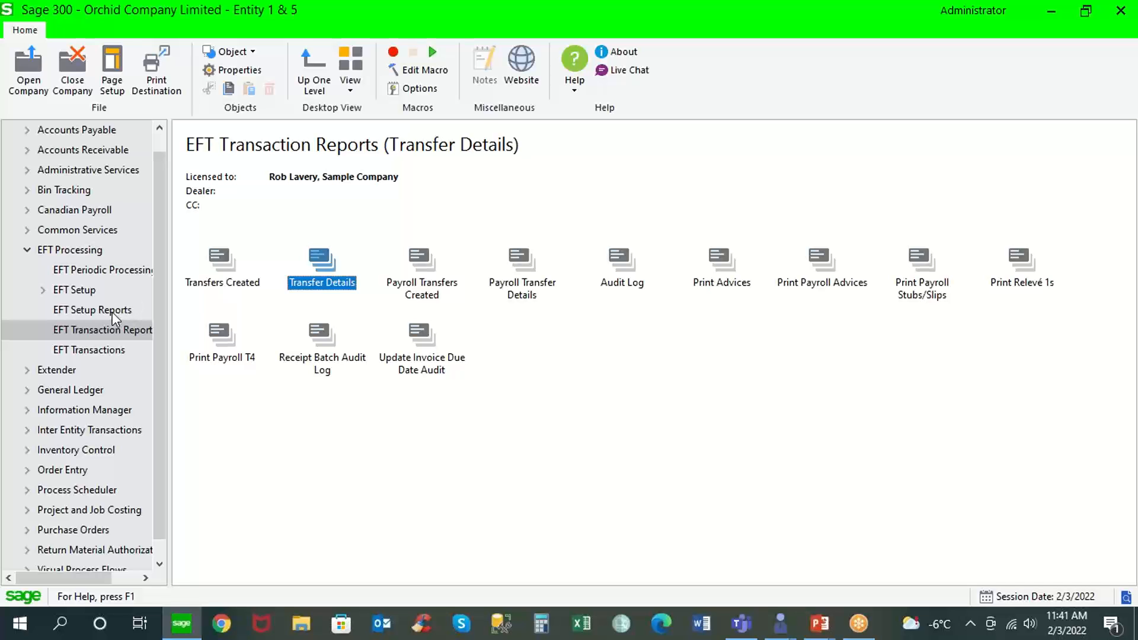
Open Create EFT File for A/P payment batch 75, try including only selected entries, inspect the entry list, and close without creating the file.
left_click(110, 351)
double_click(225, 264)
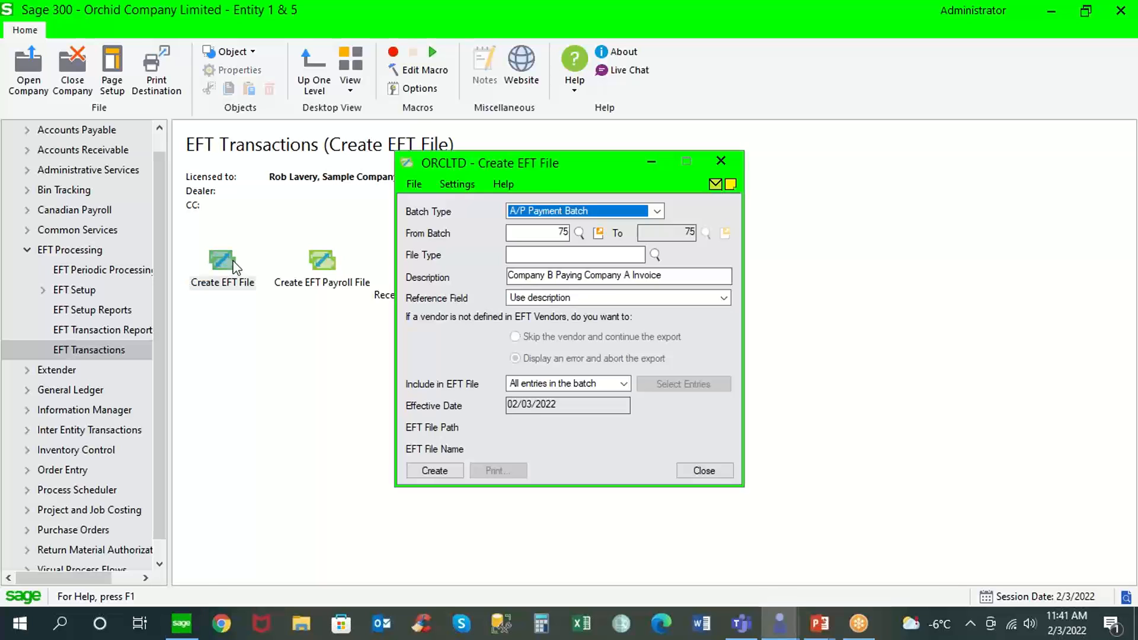
left_click(624, 382)
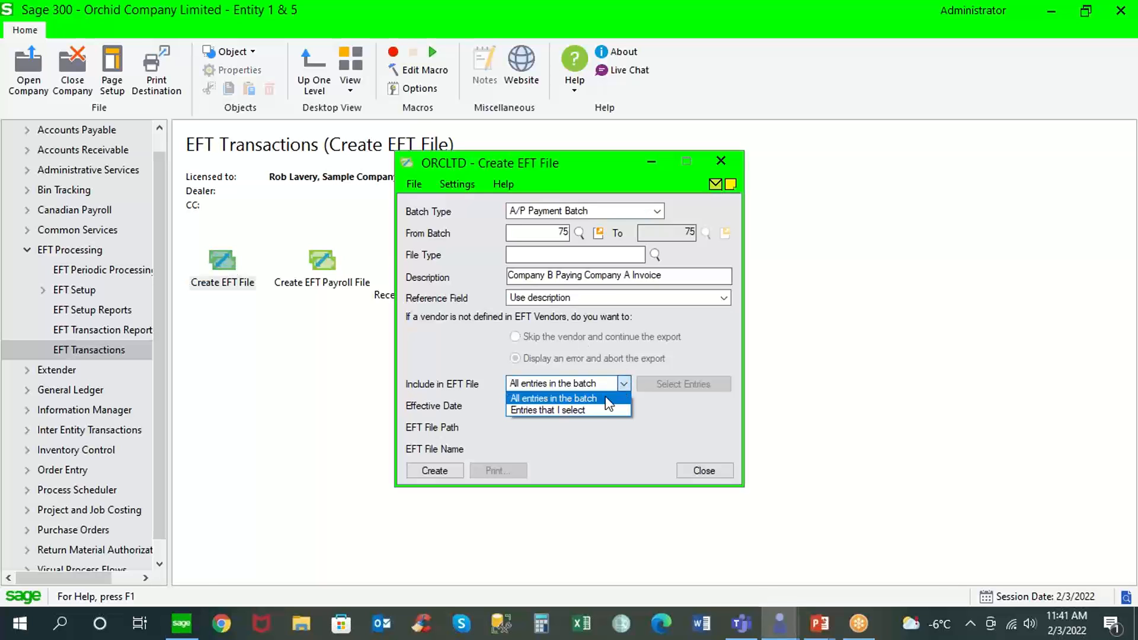
left_click(597, 410)
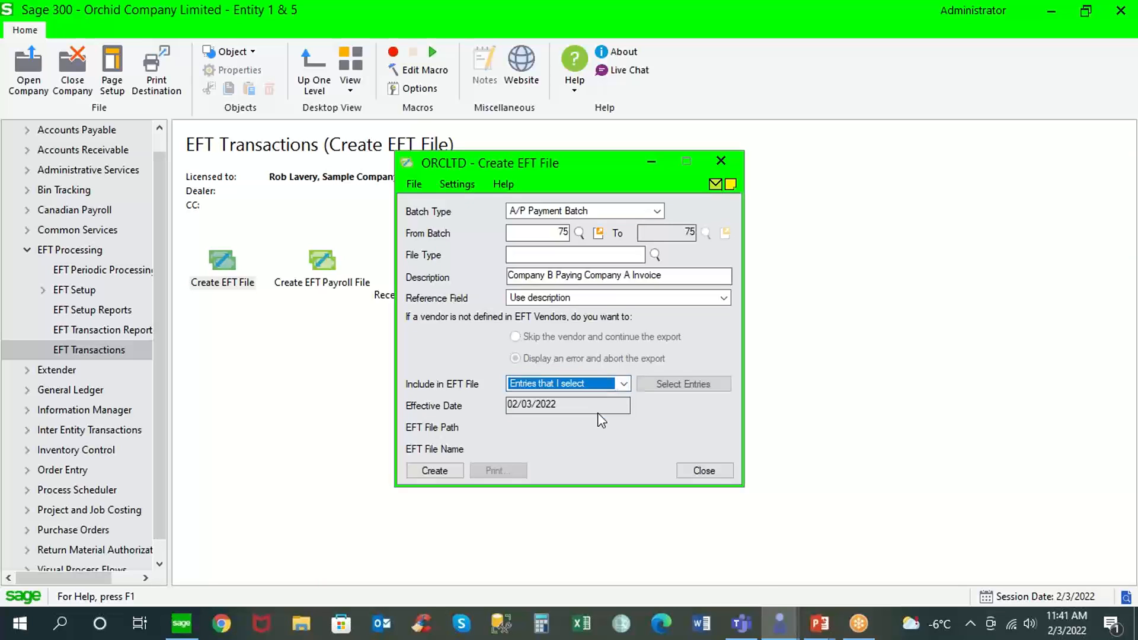
left_click(668, 385)
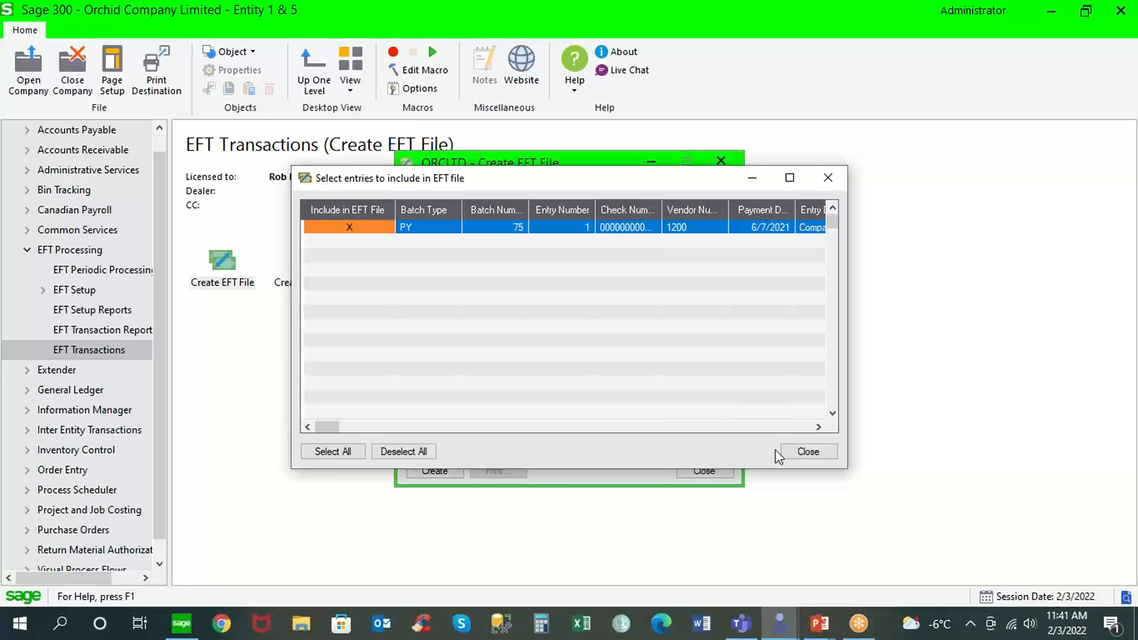
left_click(809, 451)
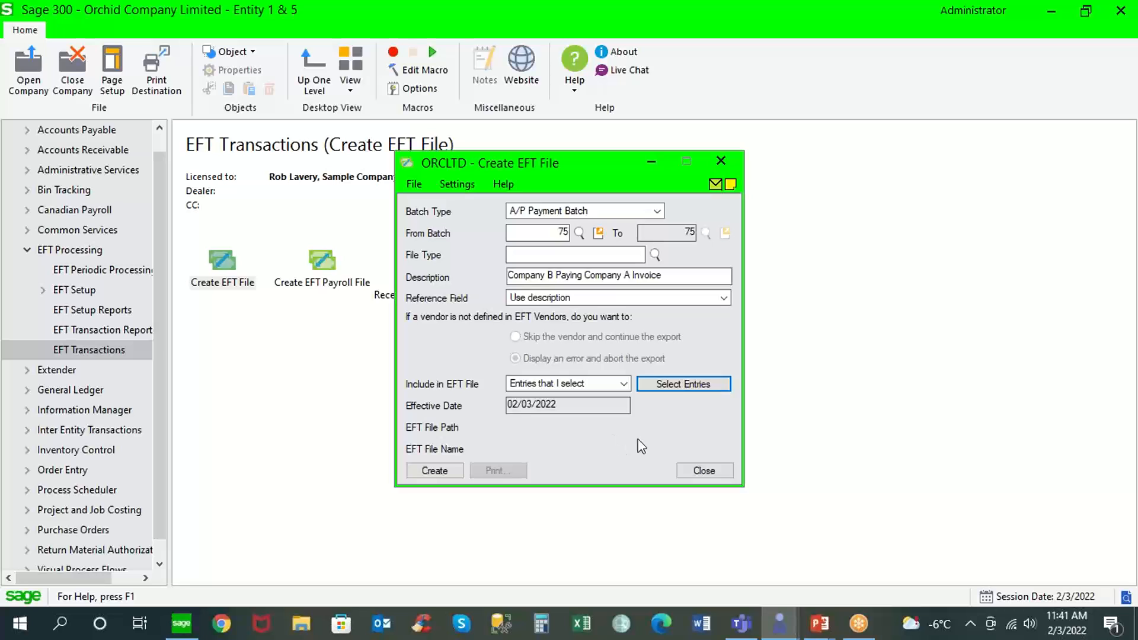
left_click(704, 471)
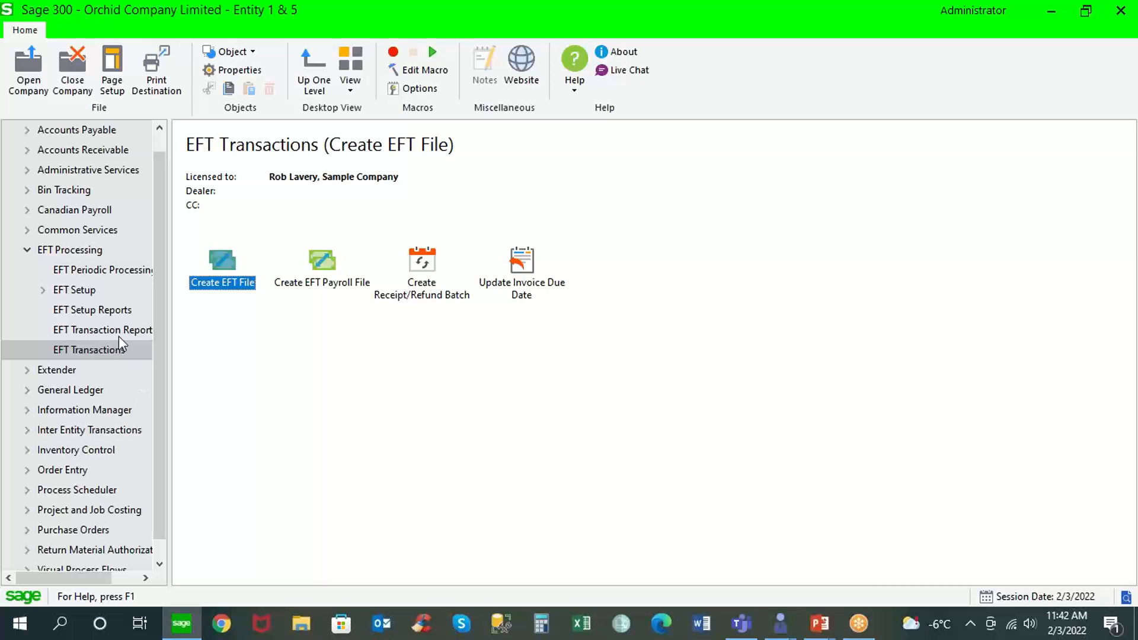
Open the completed EFT logs, examine the included entries for EFT creation number 48, and close the details.
left_click(105, 276)
double_click(229, 283)
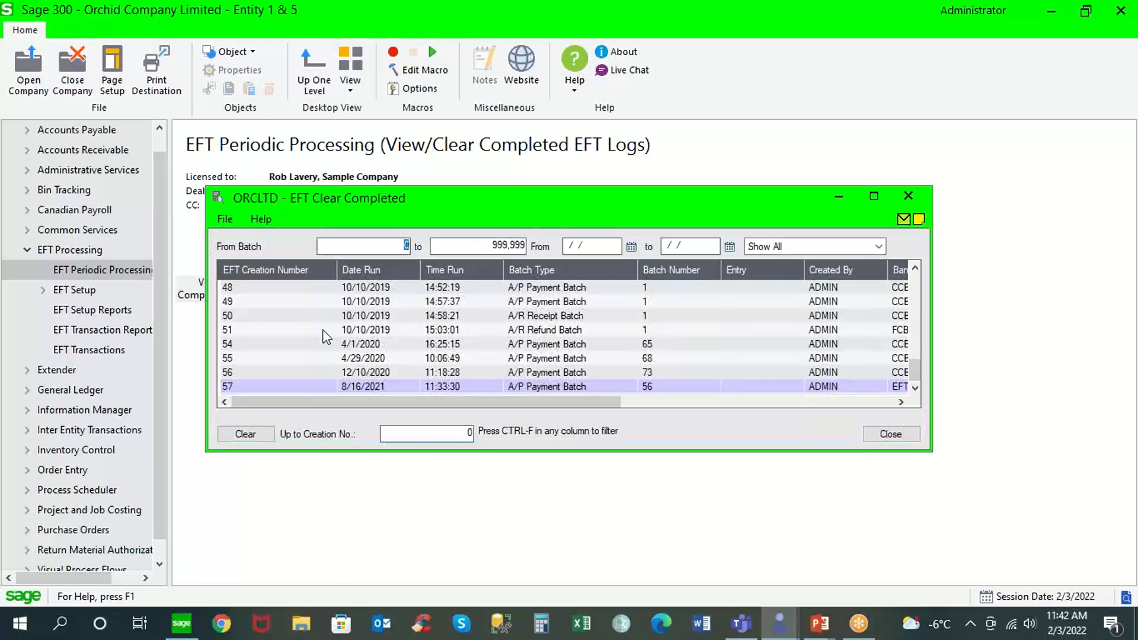
left_click(272, 288)
left_click_drag(499, 203, 343, 154)
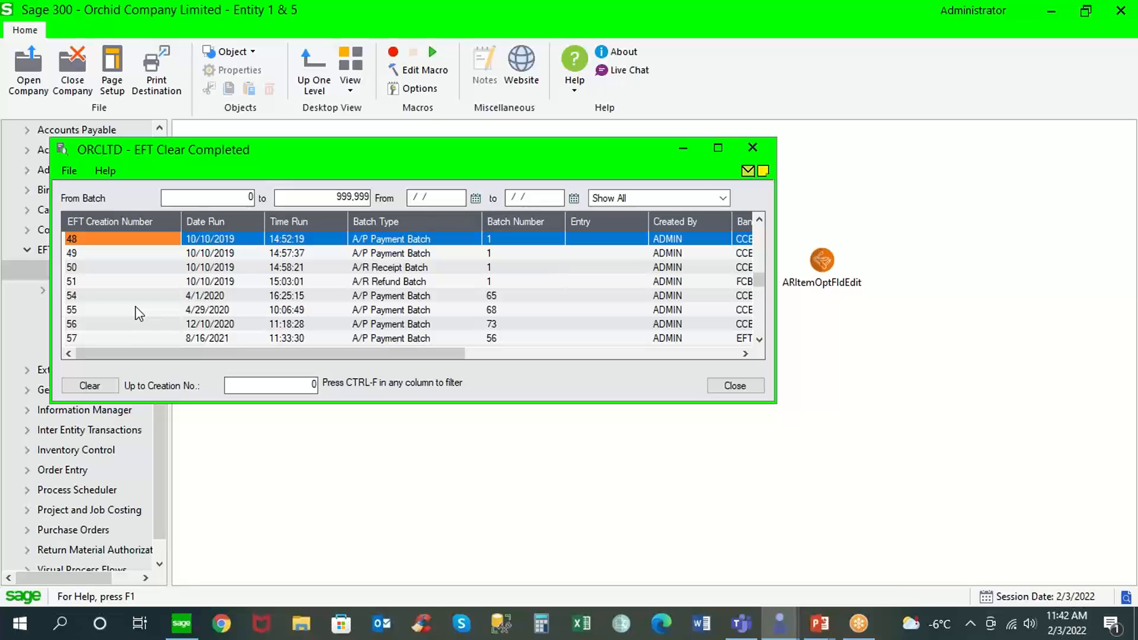
double_click(131, 242)
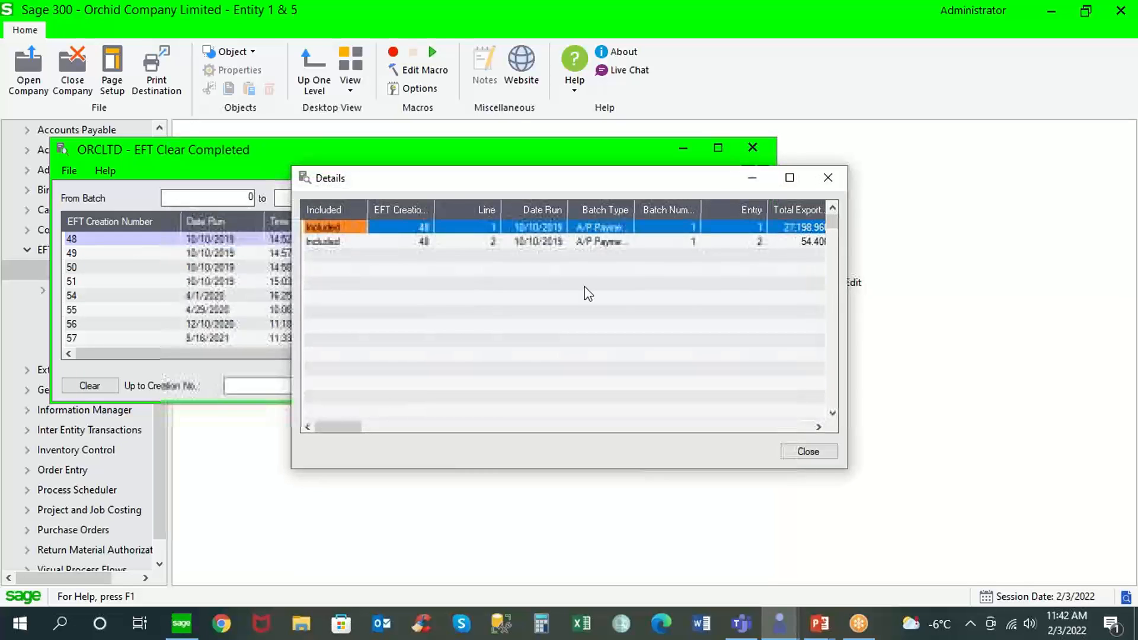
left_click(800, 449)
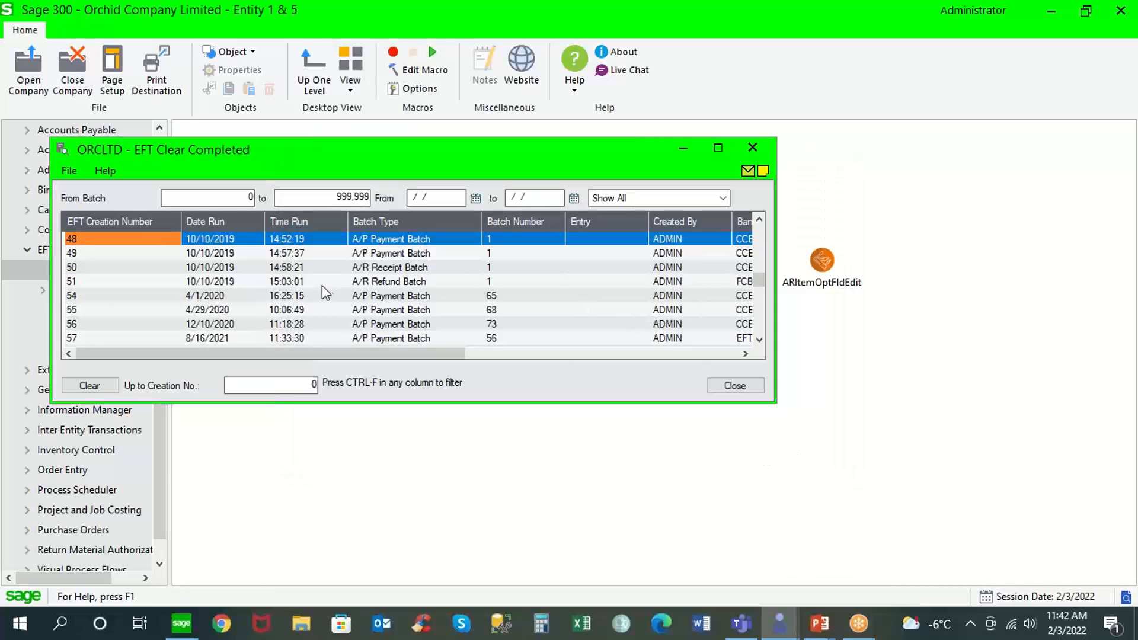
Examine the file path and total exported columns for EFT creation number 48, and close the completed log.
key("Right")
key("Right")
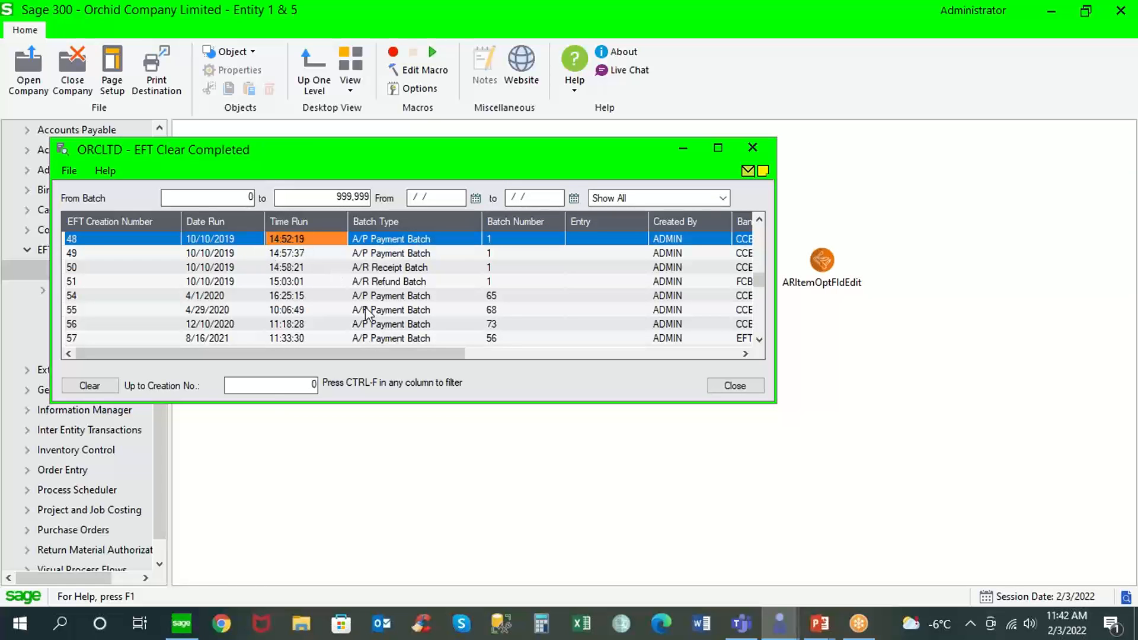
left_click_drag(365, 356, 575, 354)
left_click(429, 239)
left_click(416, 240)
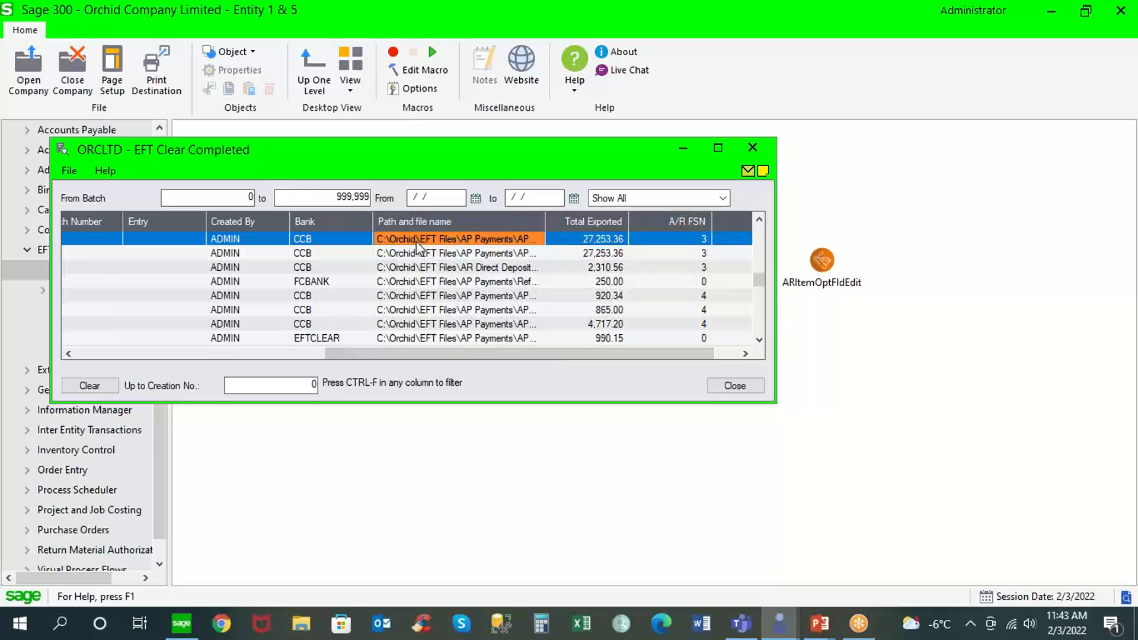
left_click(579, 239)
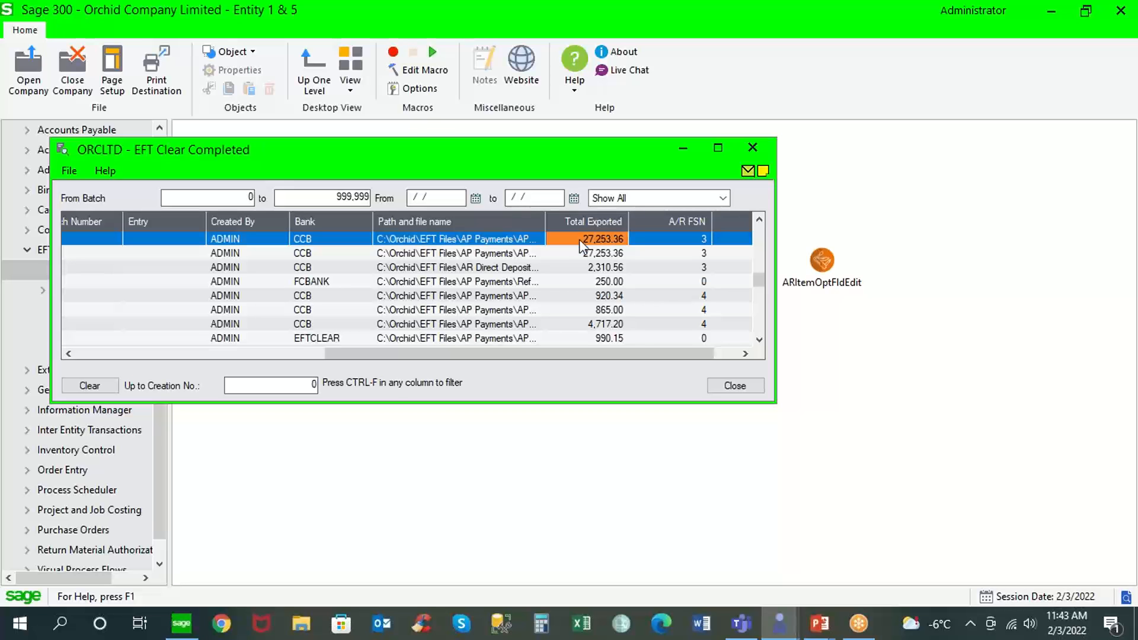
left_click(738, 386)
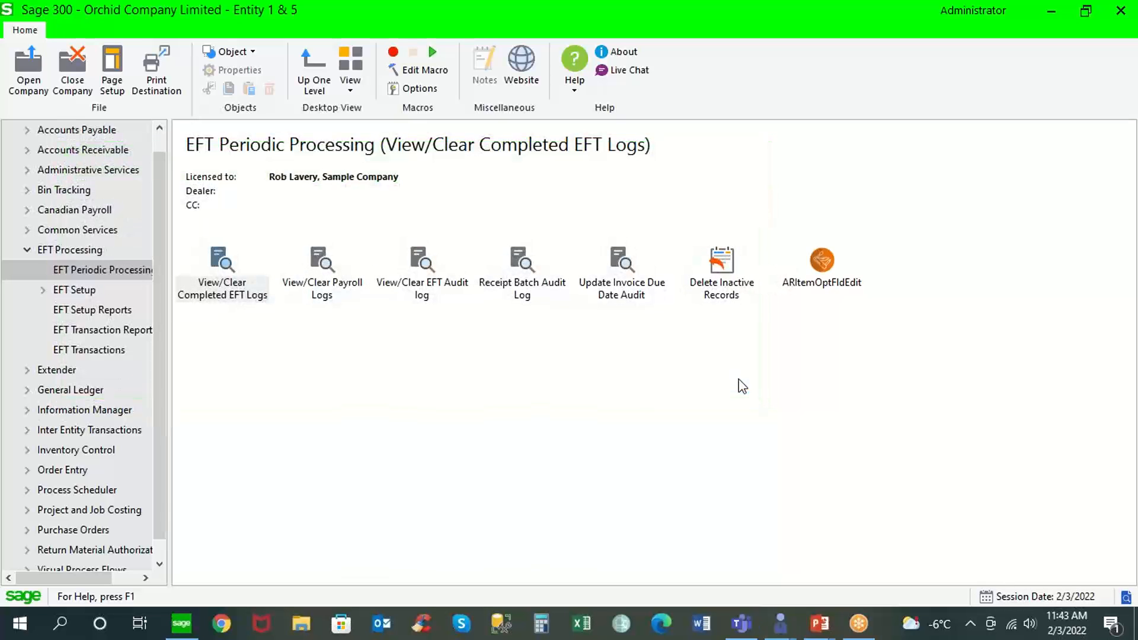
Open the EFT Audit Log from EFT Periodic Processing and maximize its window so all columns show.
left_click(433, 283)
double_click(432, 284)
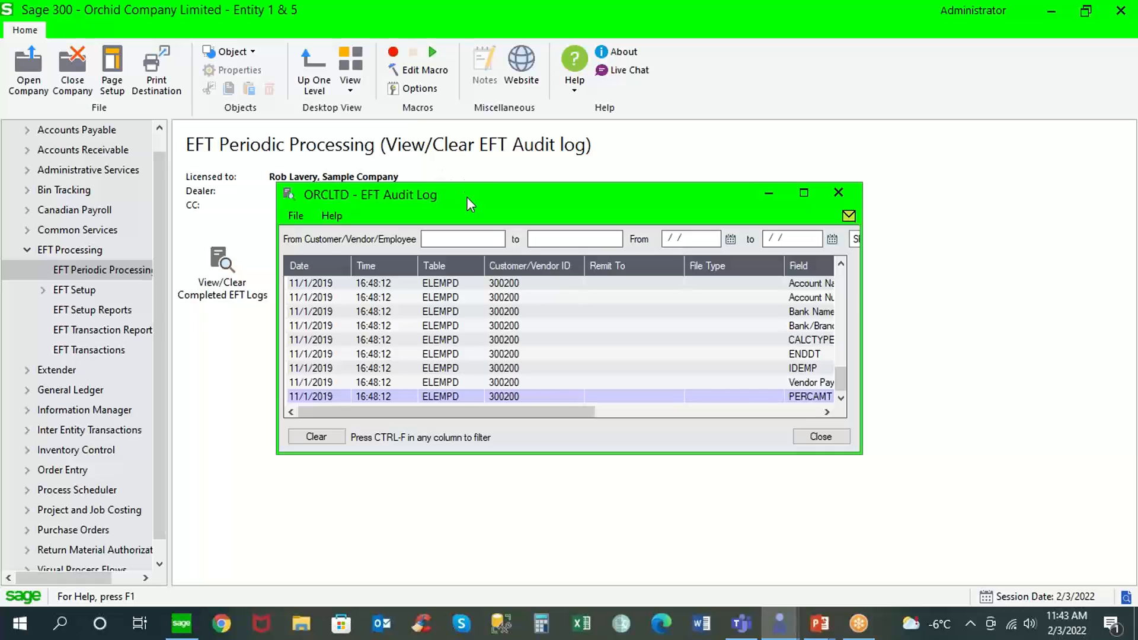
left_click_drag(467, 196, 358, 113)
left_click(621, 104)
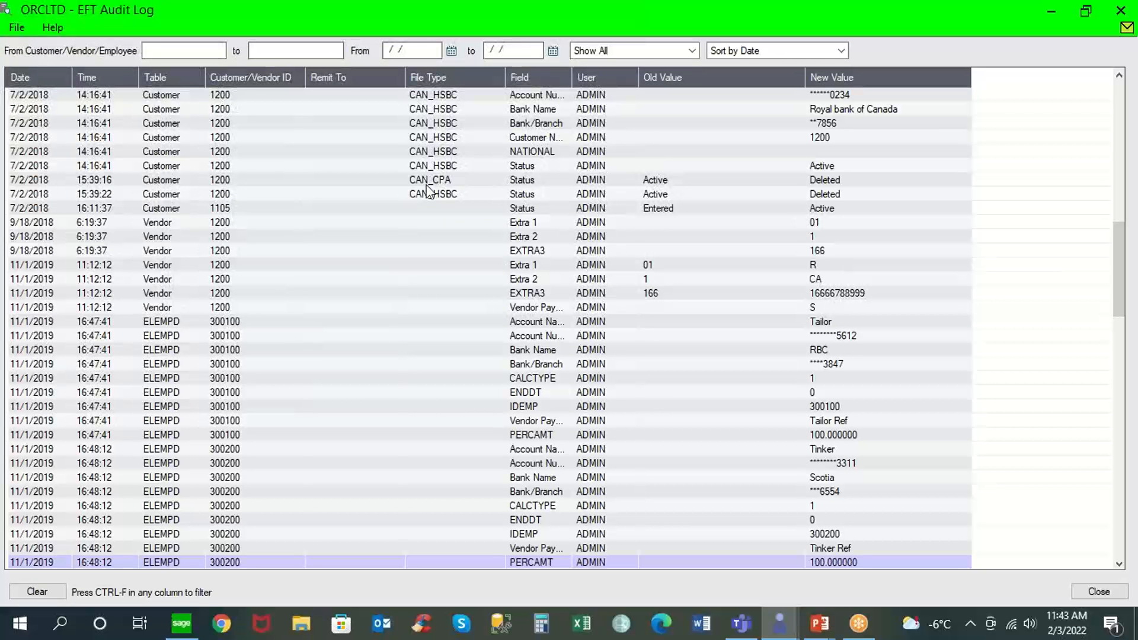
Examine the 9/18/2018 vendor change and the old and new status of the 7/2/2018 16:11:37 customer change, and close the audit log.
left_click(63, 237)
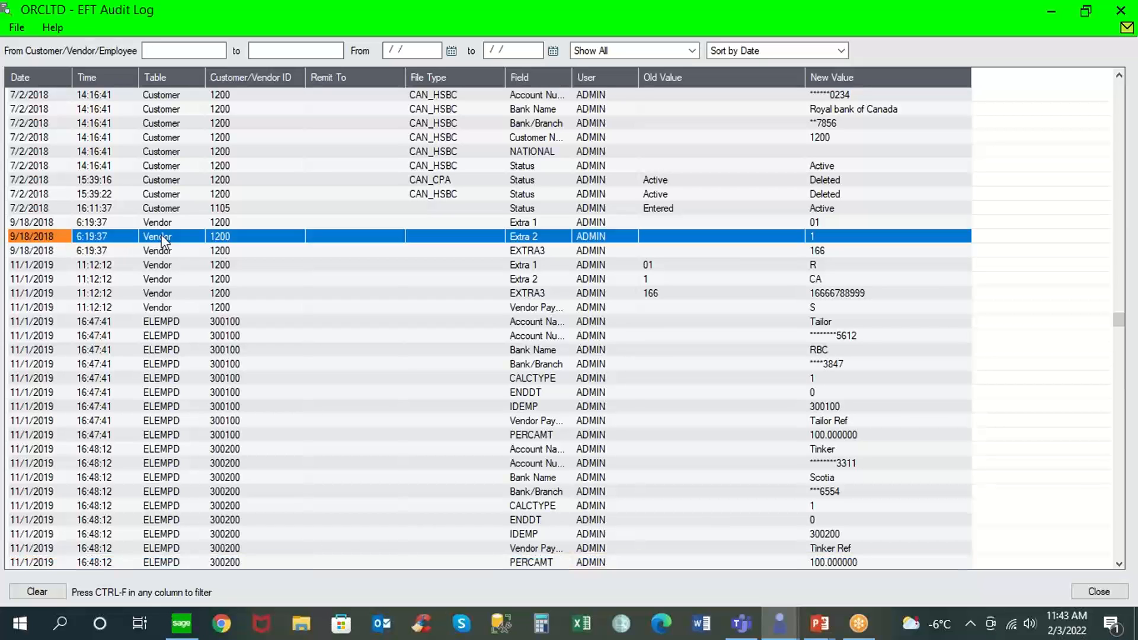
left_click(833, 56)
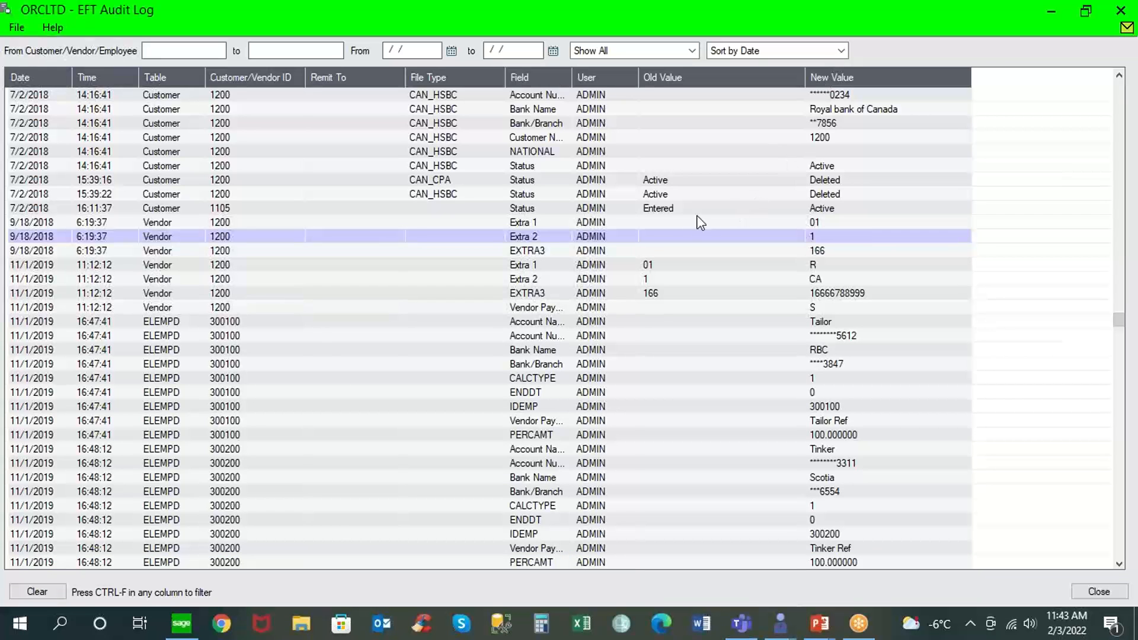
left_click(657, 208)
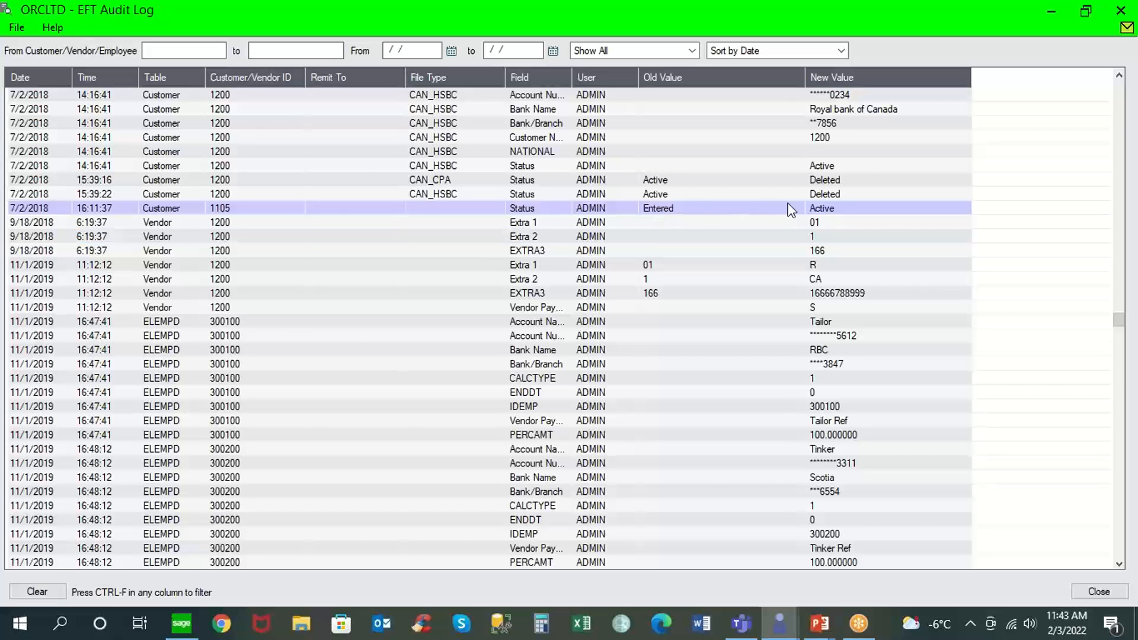
left_click(820, 207)
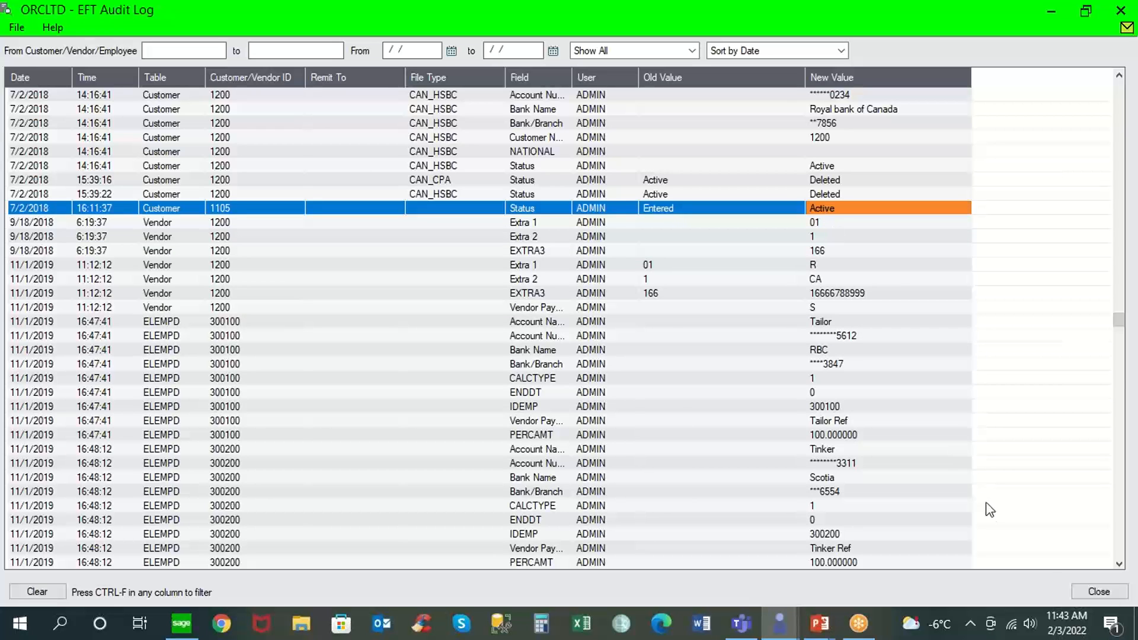
left_click(1099, 591)
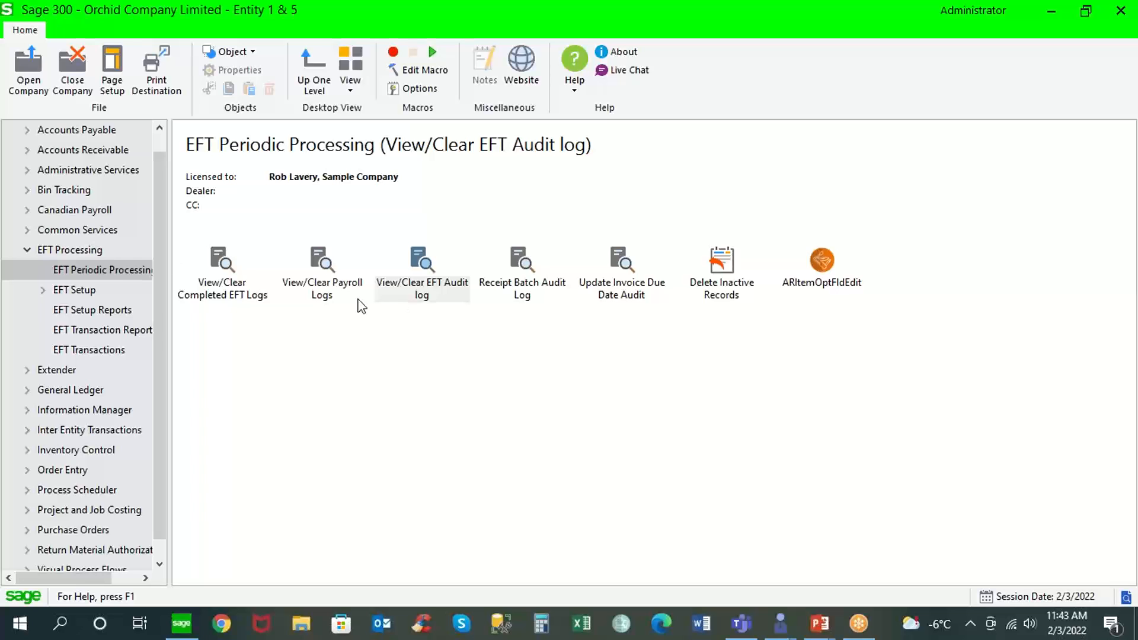
Go back to the main EFT Processing folder and switch to the PowerPoint slide show on safeguarding your business.
left_click(89, 249)
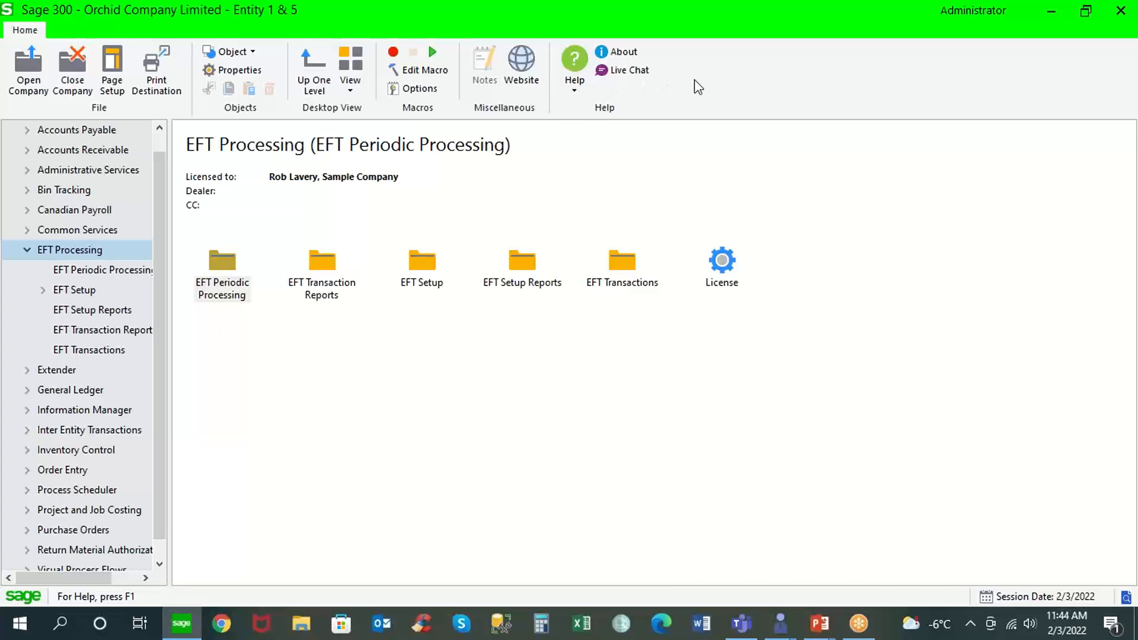
left_click(806, 24)
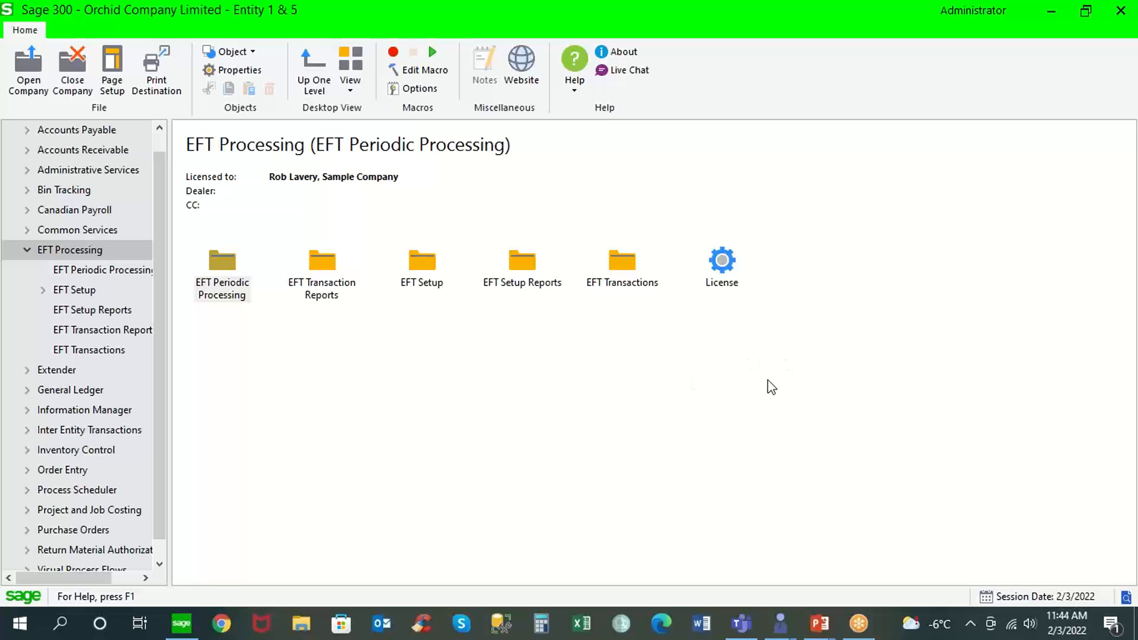
key("alt+Tab")
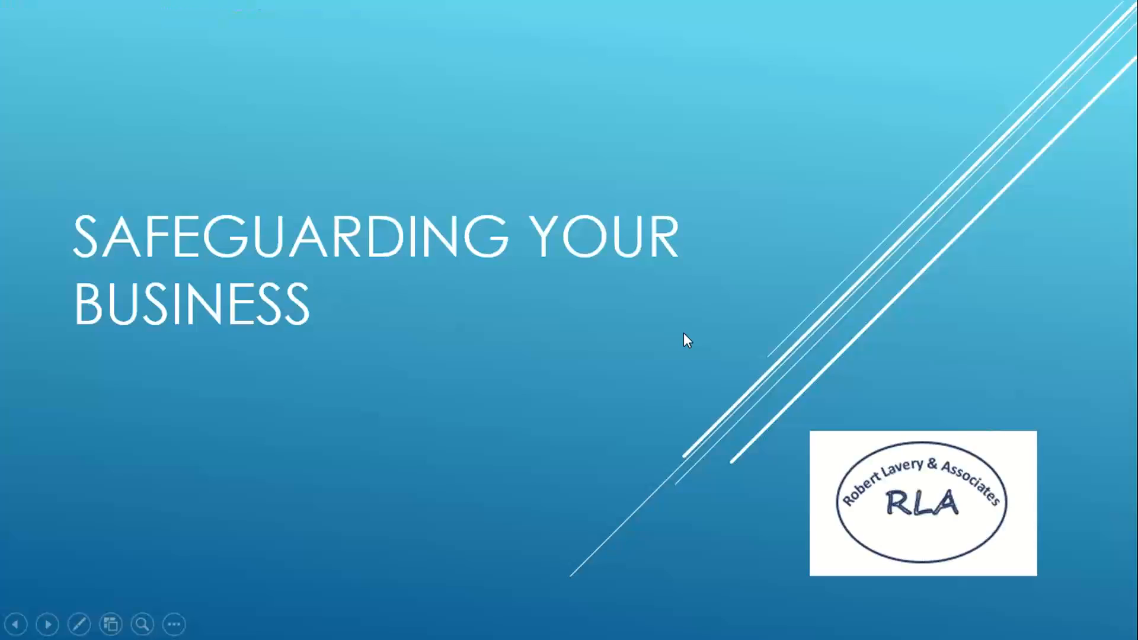